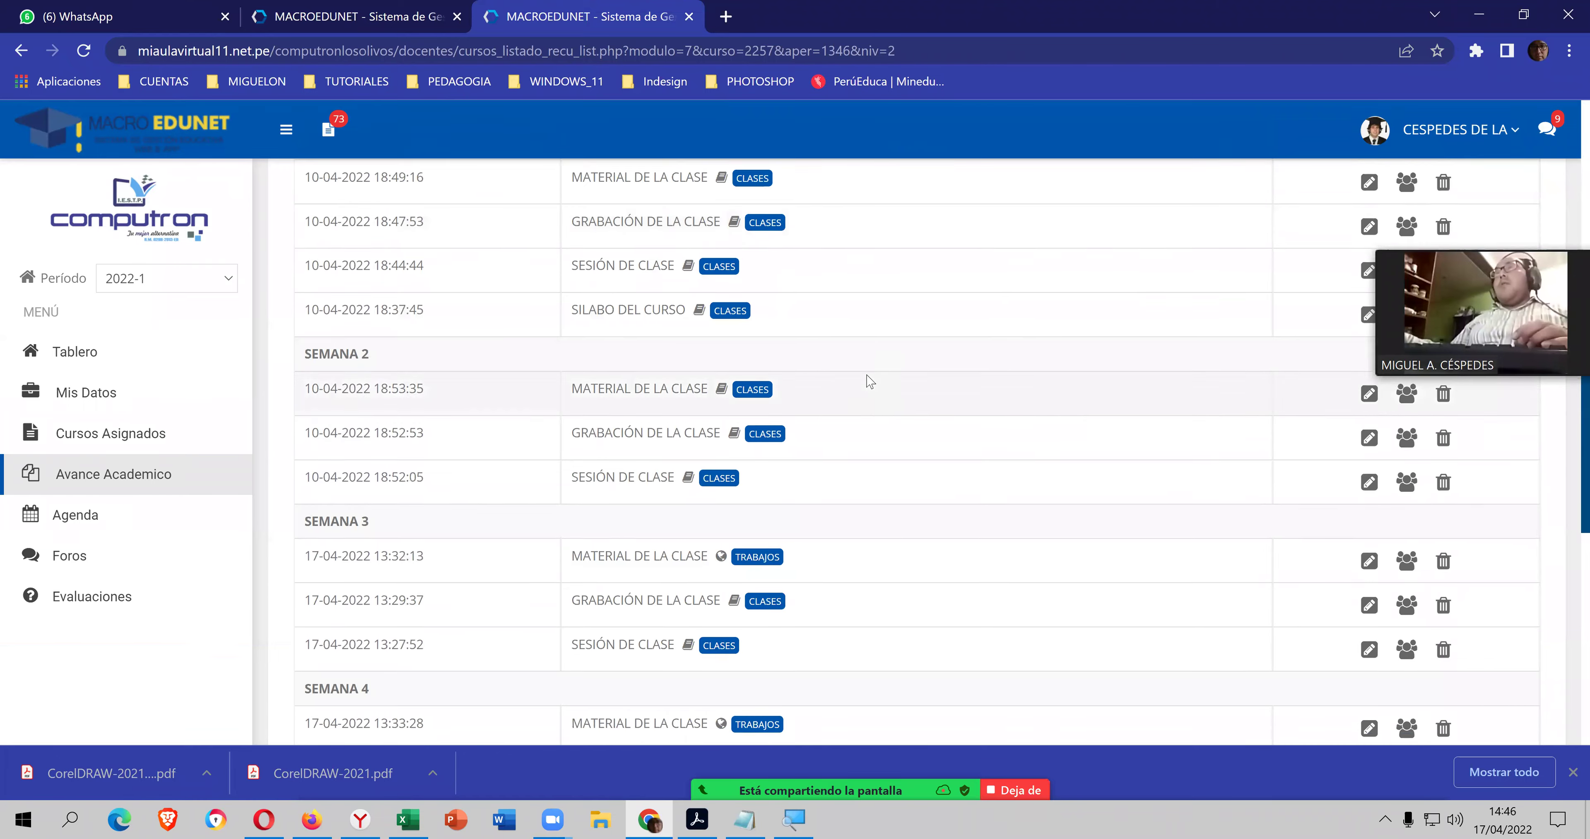
# - Sign back in to the virtual classroom with the saved credentials to reach the teacher dashboard
pyautogui.scroll(-3, 870, 384)
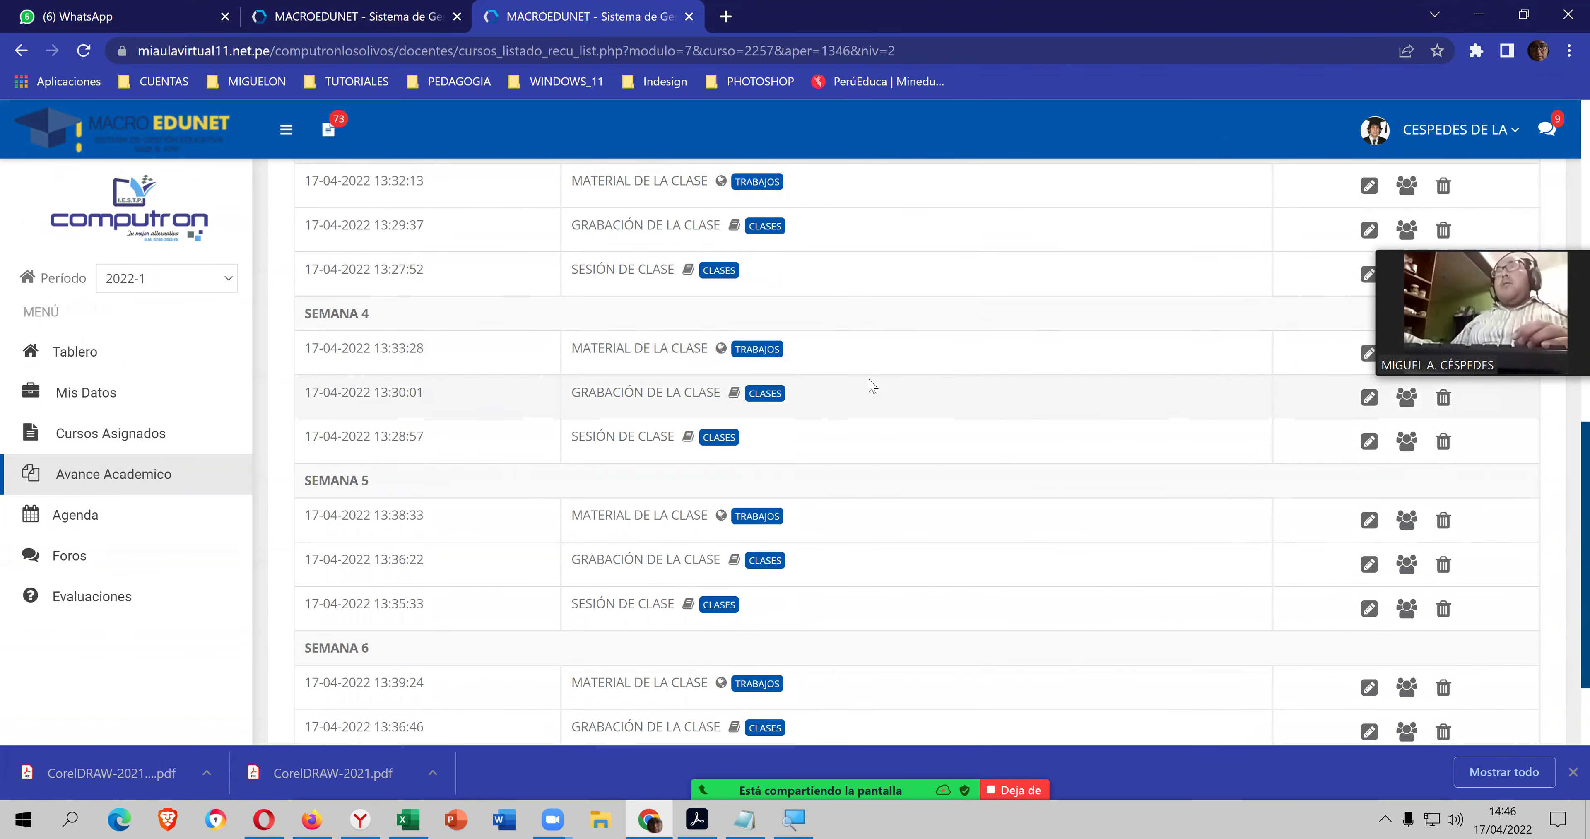
pyautogui.scroll(10, 1142, 493)
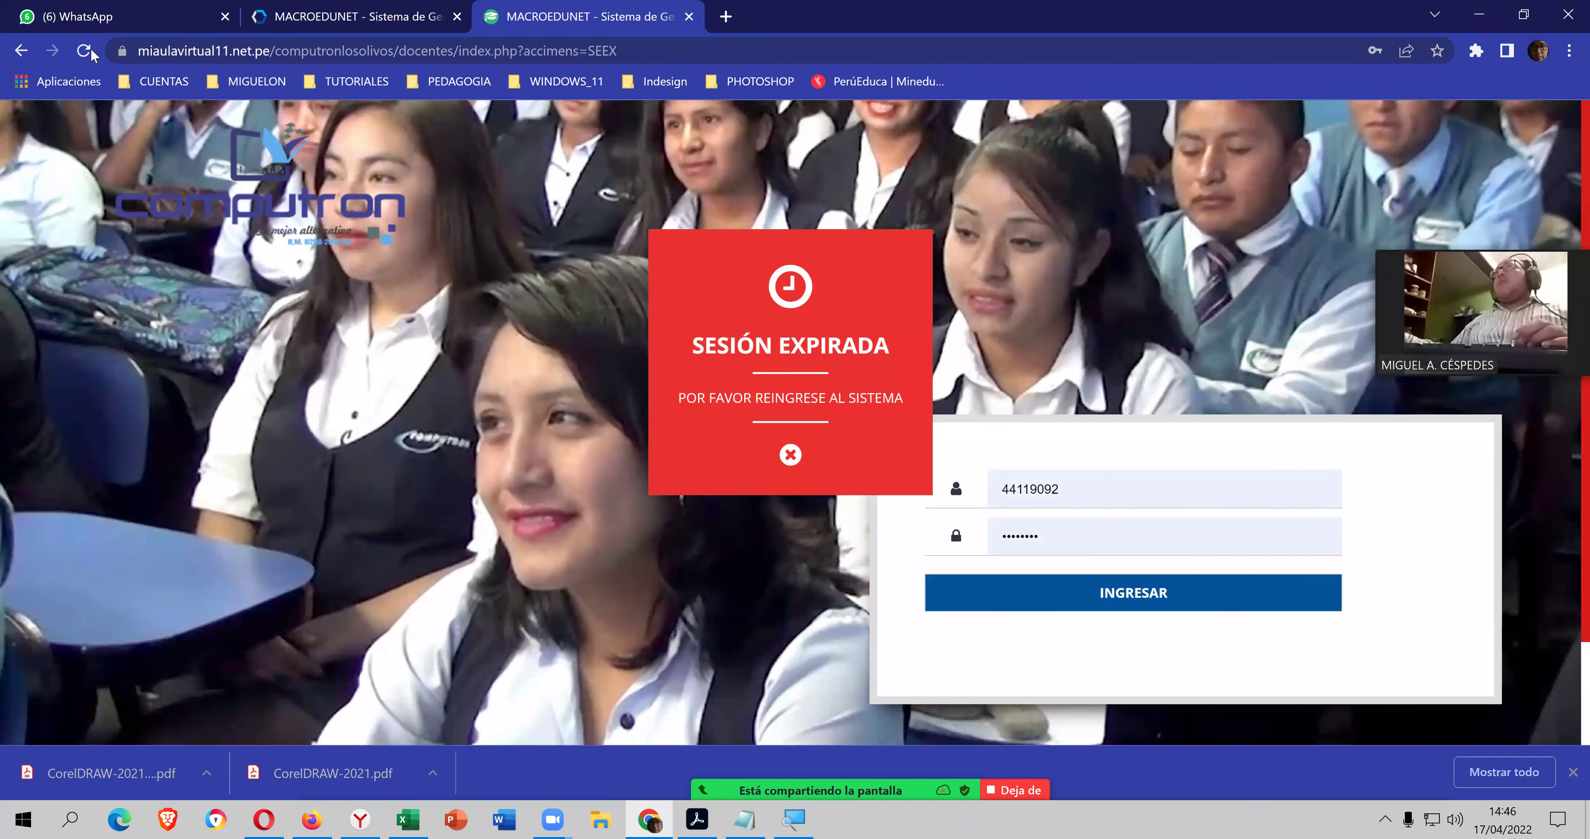
pyautogui.click(11, 53)
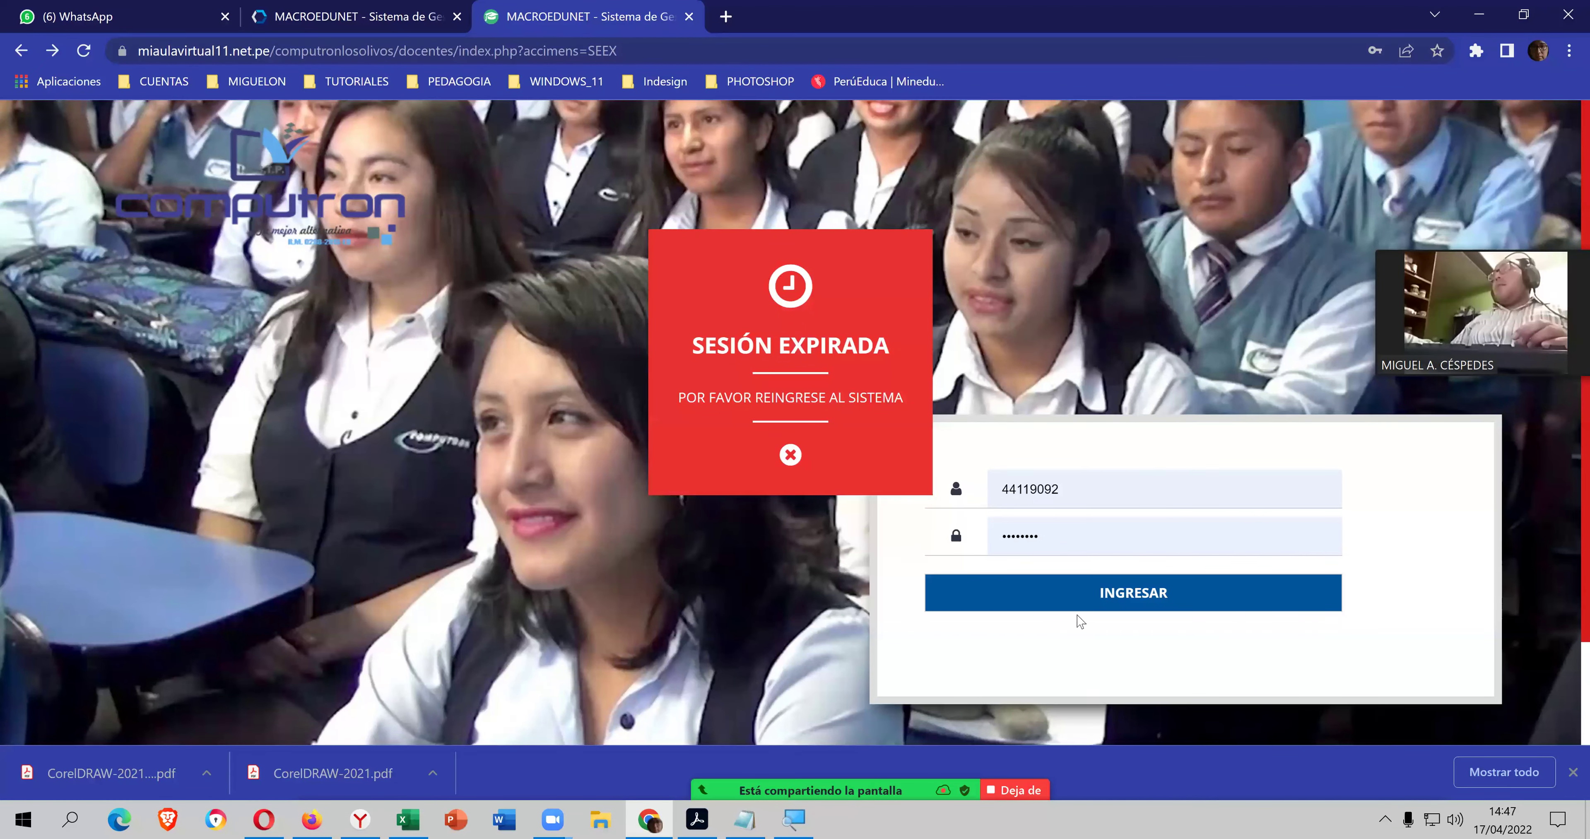
pyautogui.press('Return')
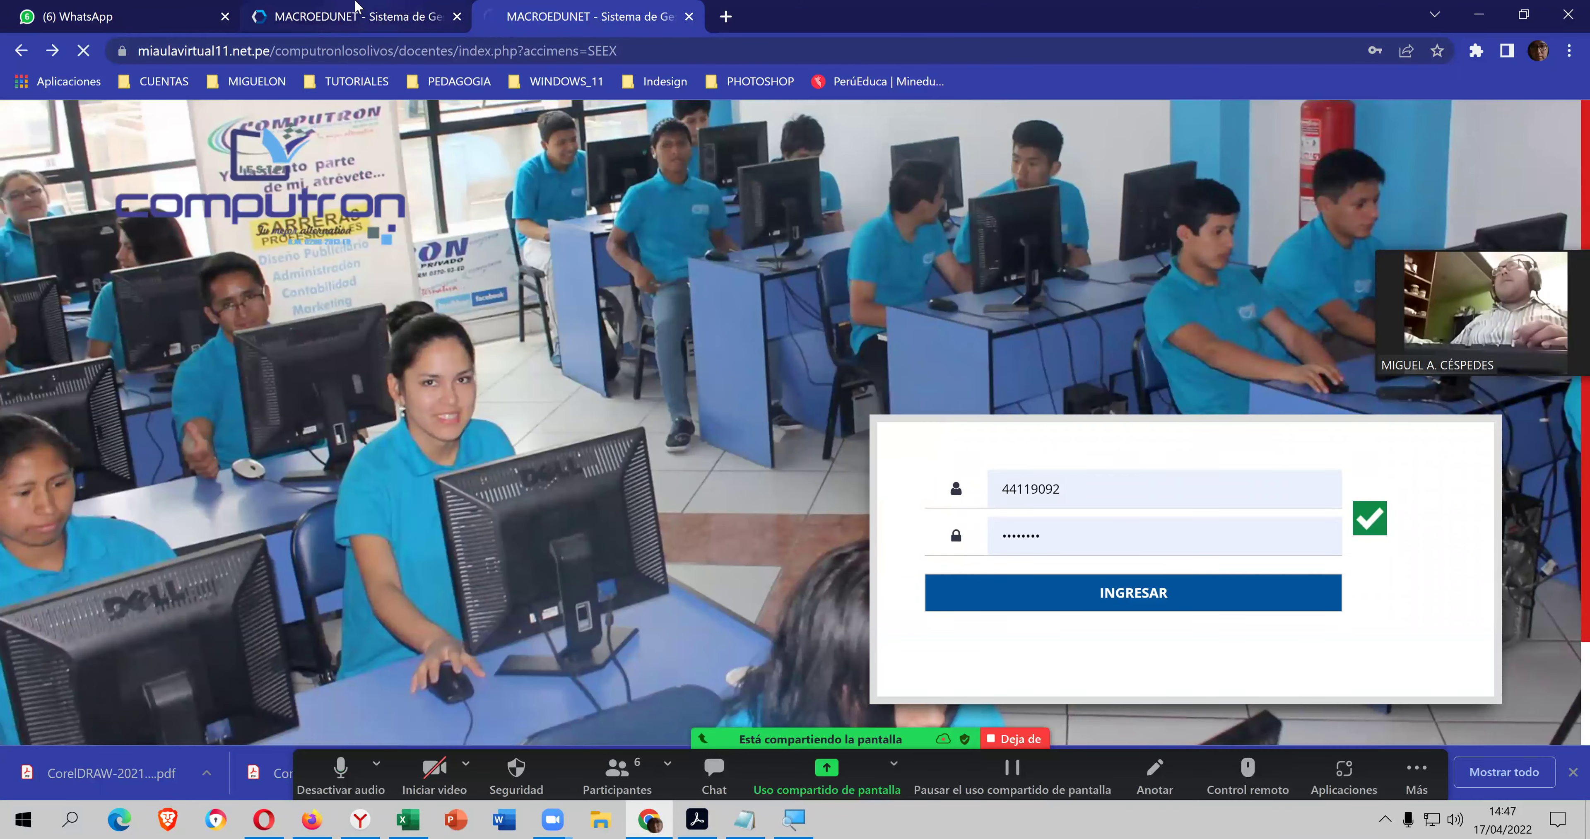
pyautogui.click(415, 7)
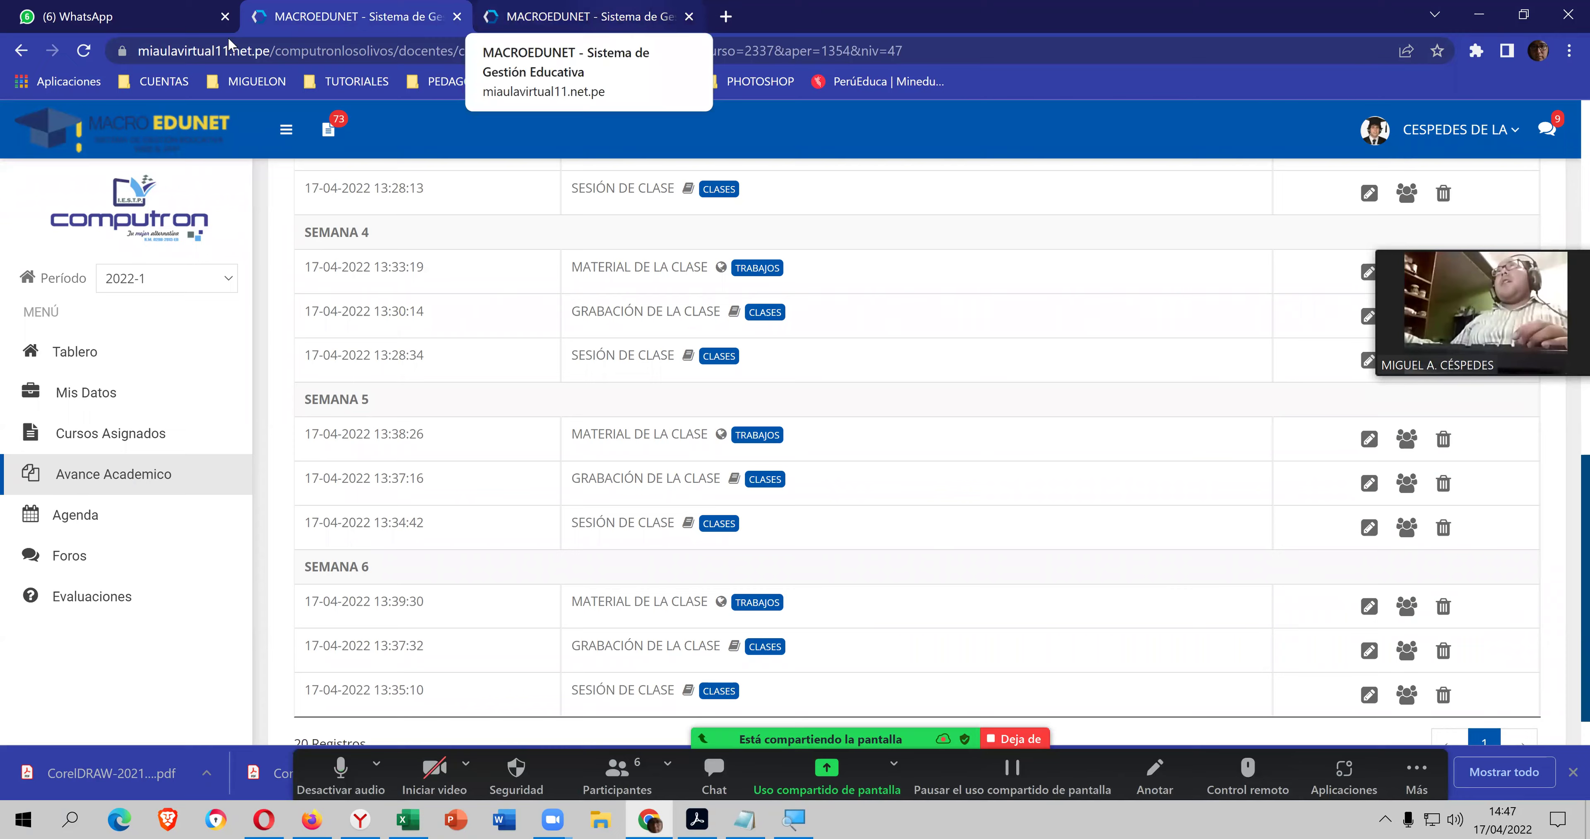
pyautogui.click(580, 16)
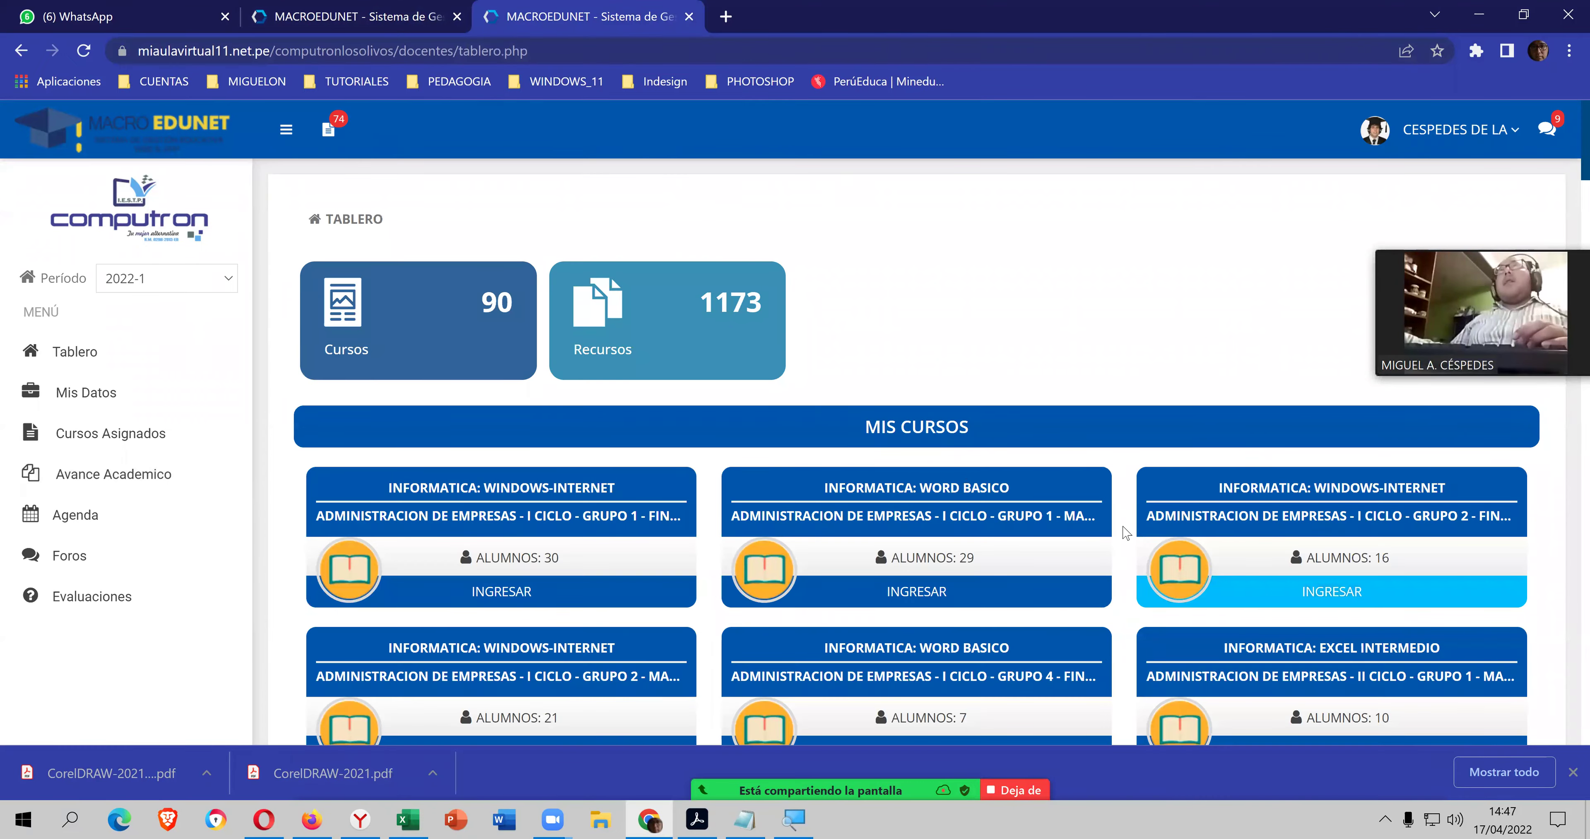
# - Open the resource list of DIDÁCTICA EN EL USO DE RECURSOS INFORMÁTICOS for Computación e Informática, II Ciclo, Grupo 2
pyautogui.scroll(-10, 1136, 573)
pyautogui.scroll(-8, 1111, 542)
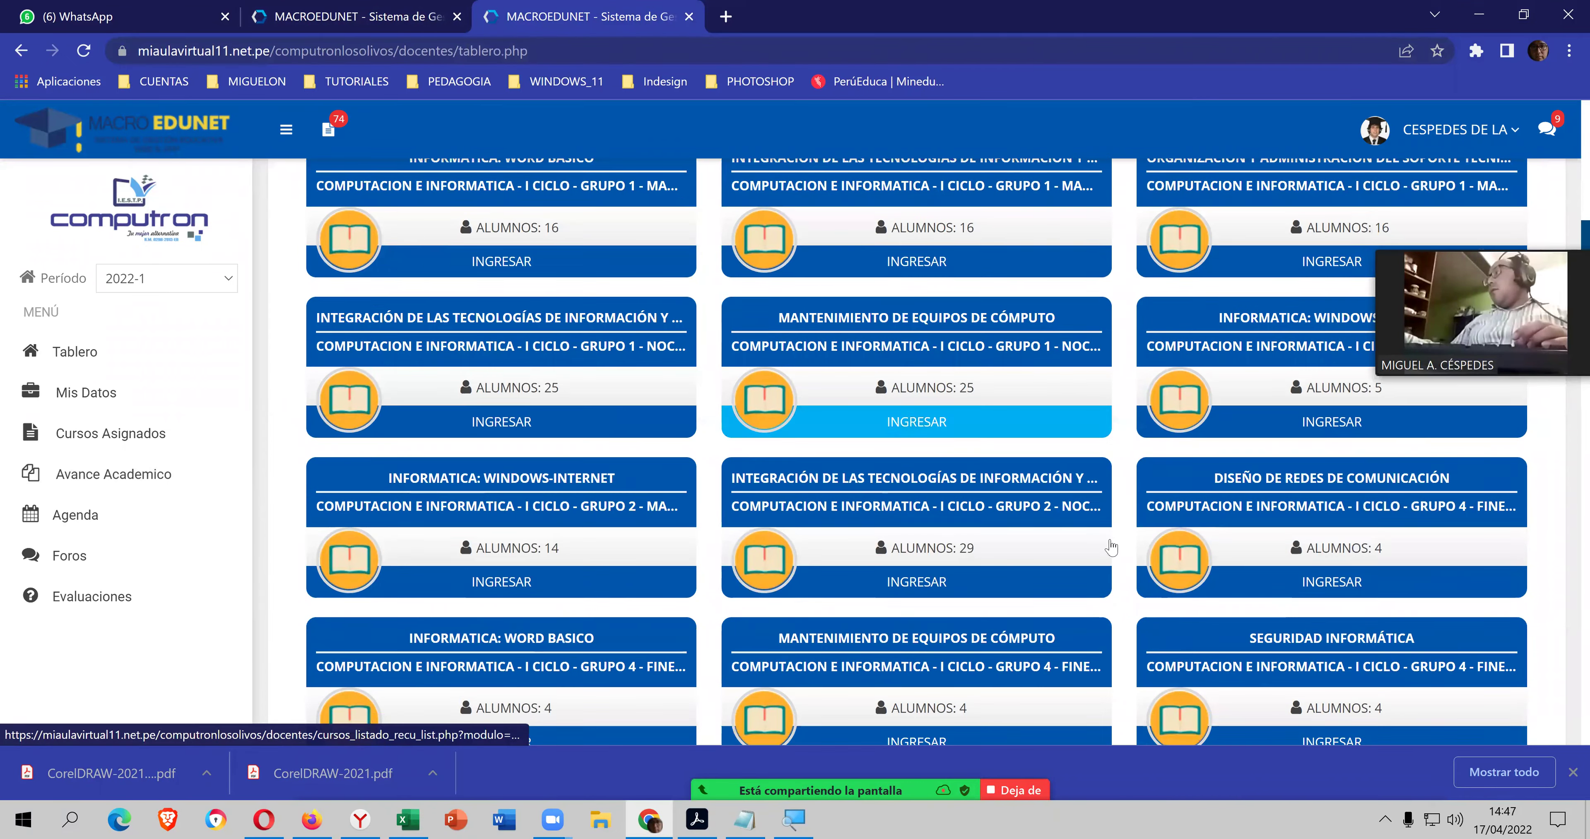
pyautogui.scroll(-5, 1104, 544)
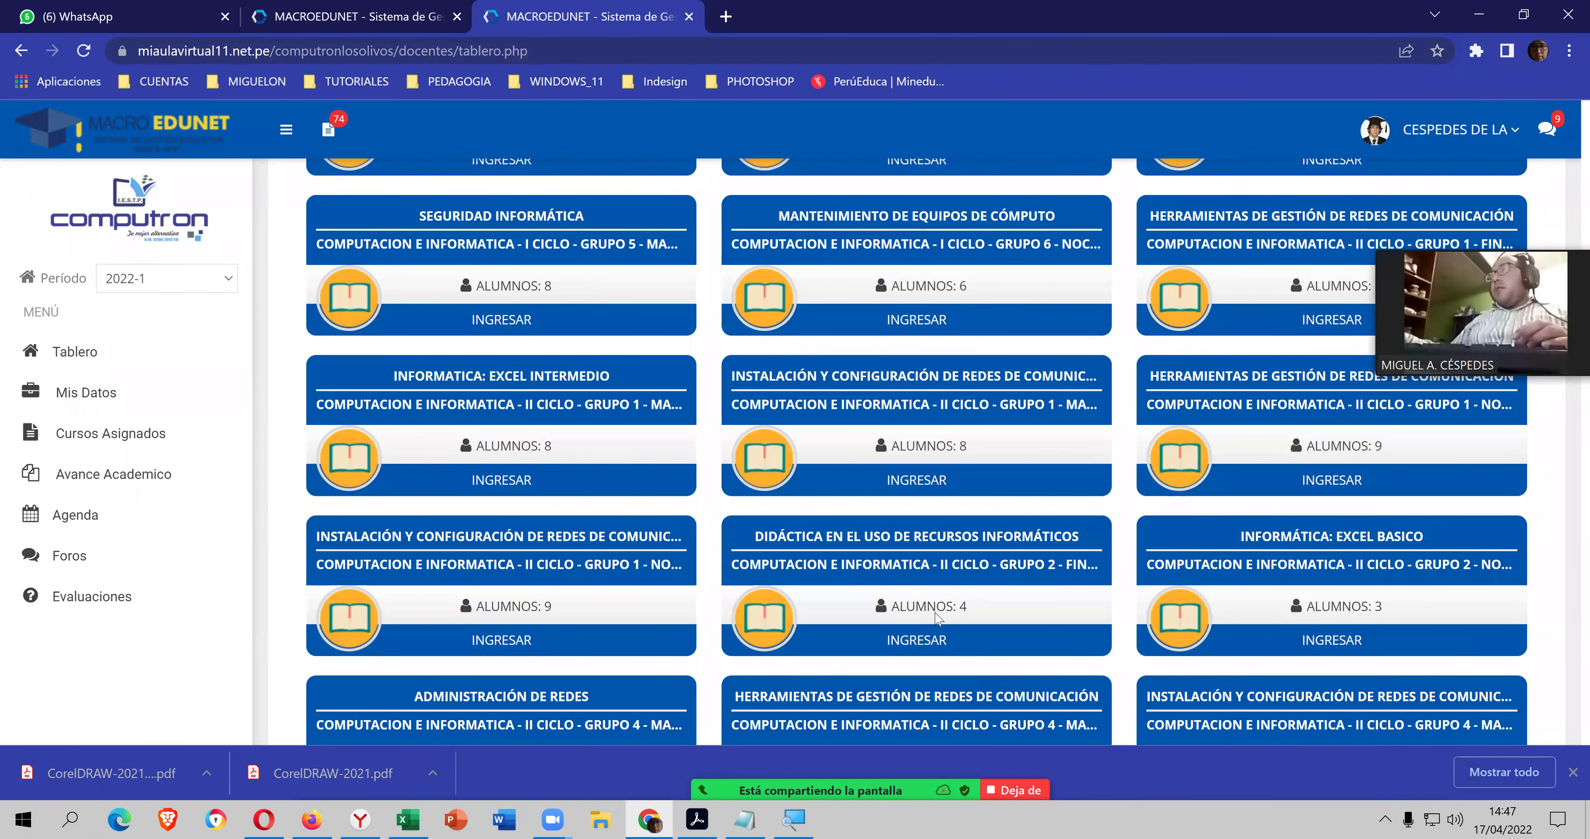
pyautogui.click(895, 641)
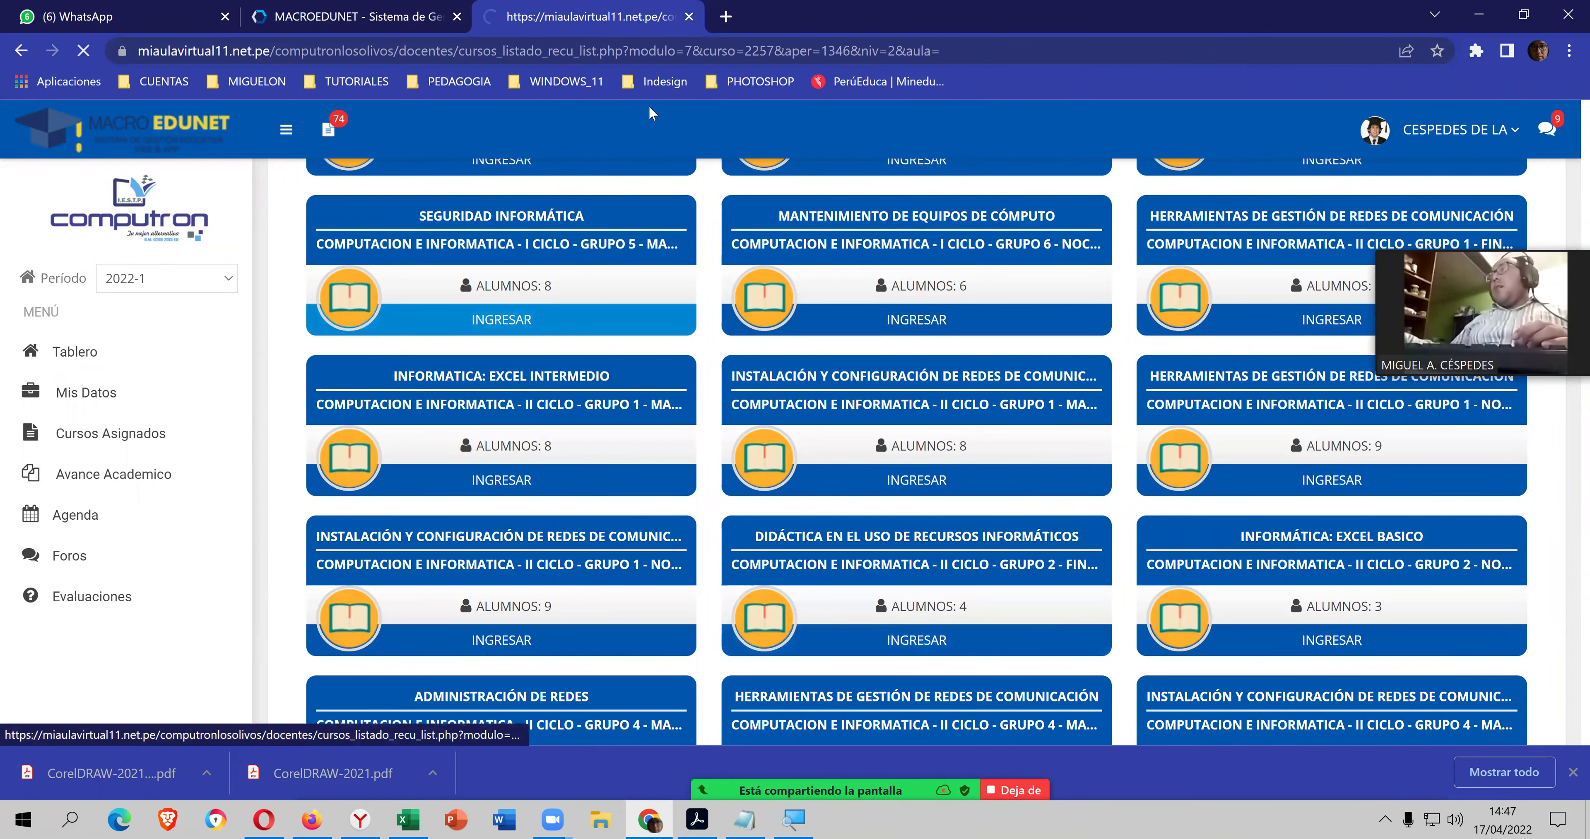
pyautogui.scroll(-12, 864, 460)
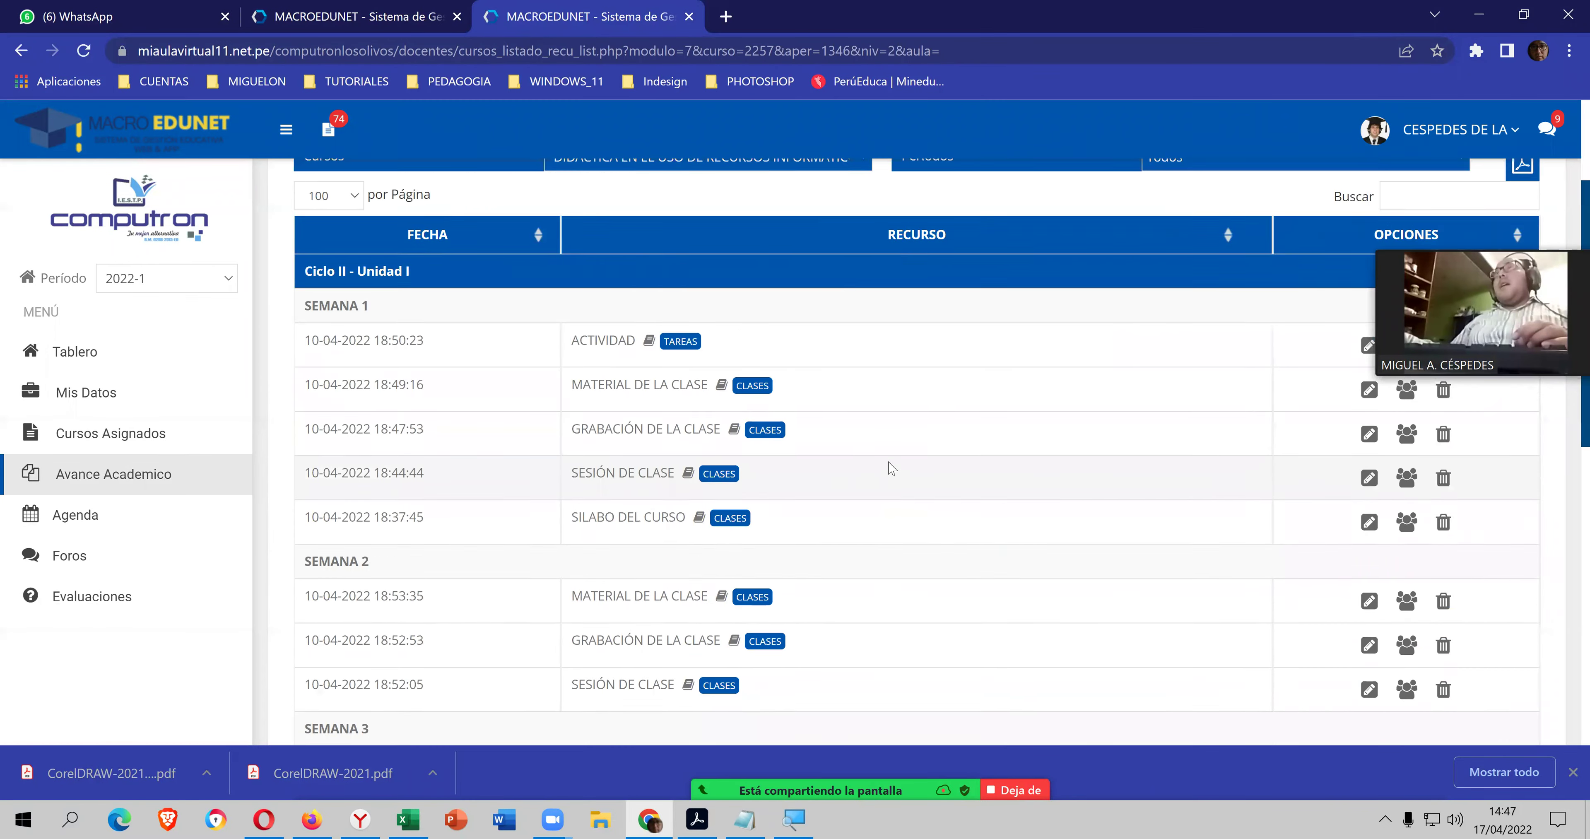
pyautogui.scroll(15, 1068, 471)
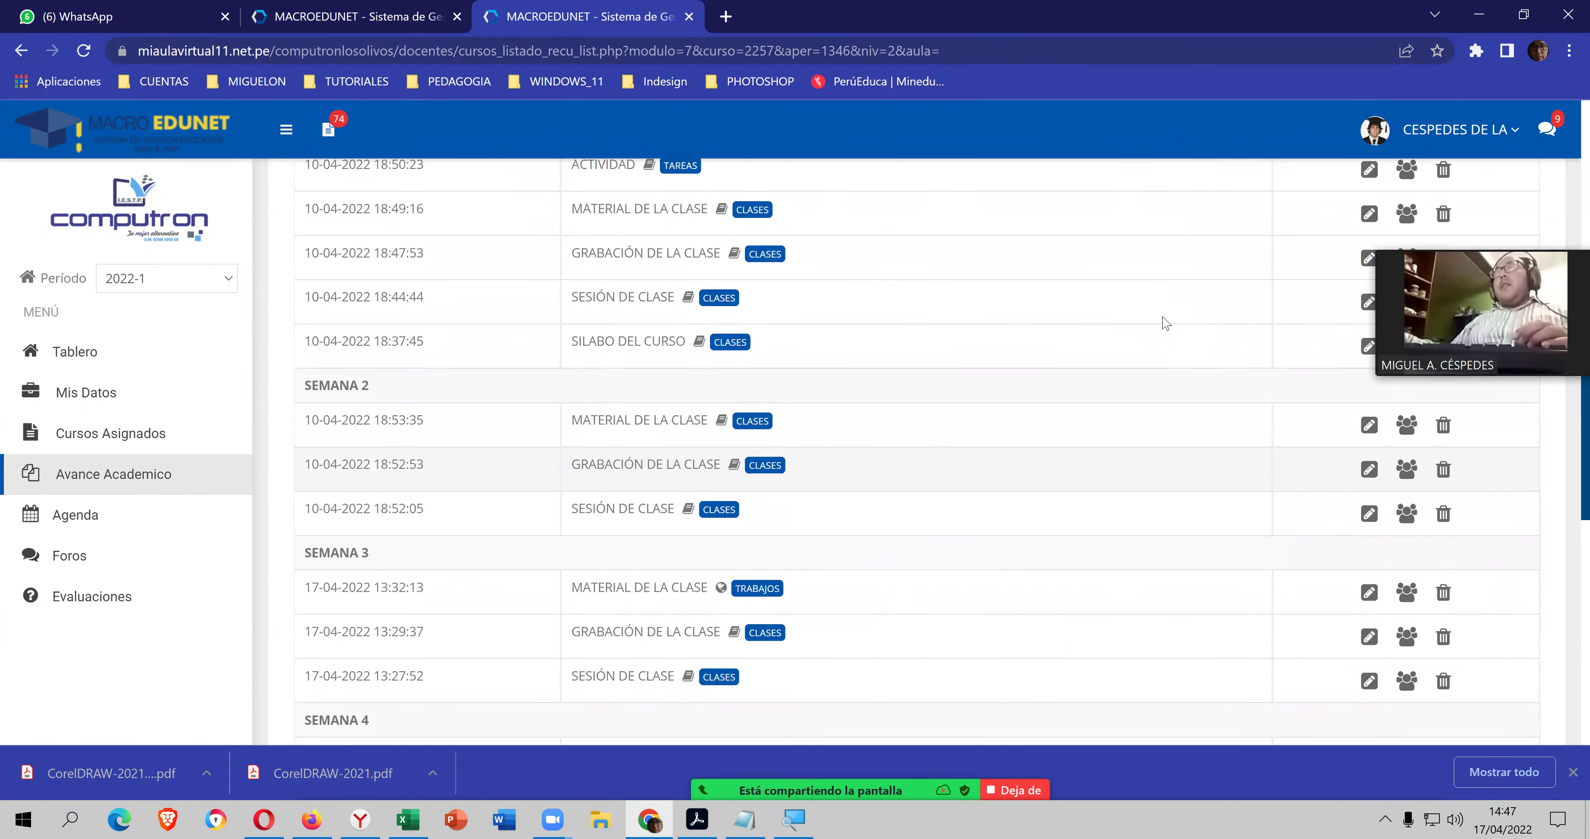
# - Start a new resource for SEMANA 7 with period Ciclo II - Unidad I, content CLASES and type DOCUMENTOS
pyautogui.click(1231, 278)
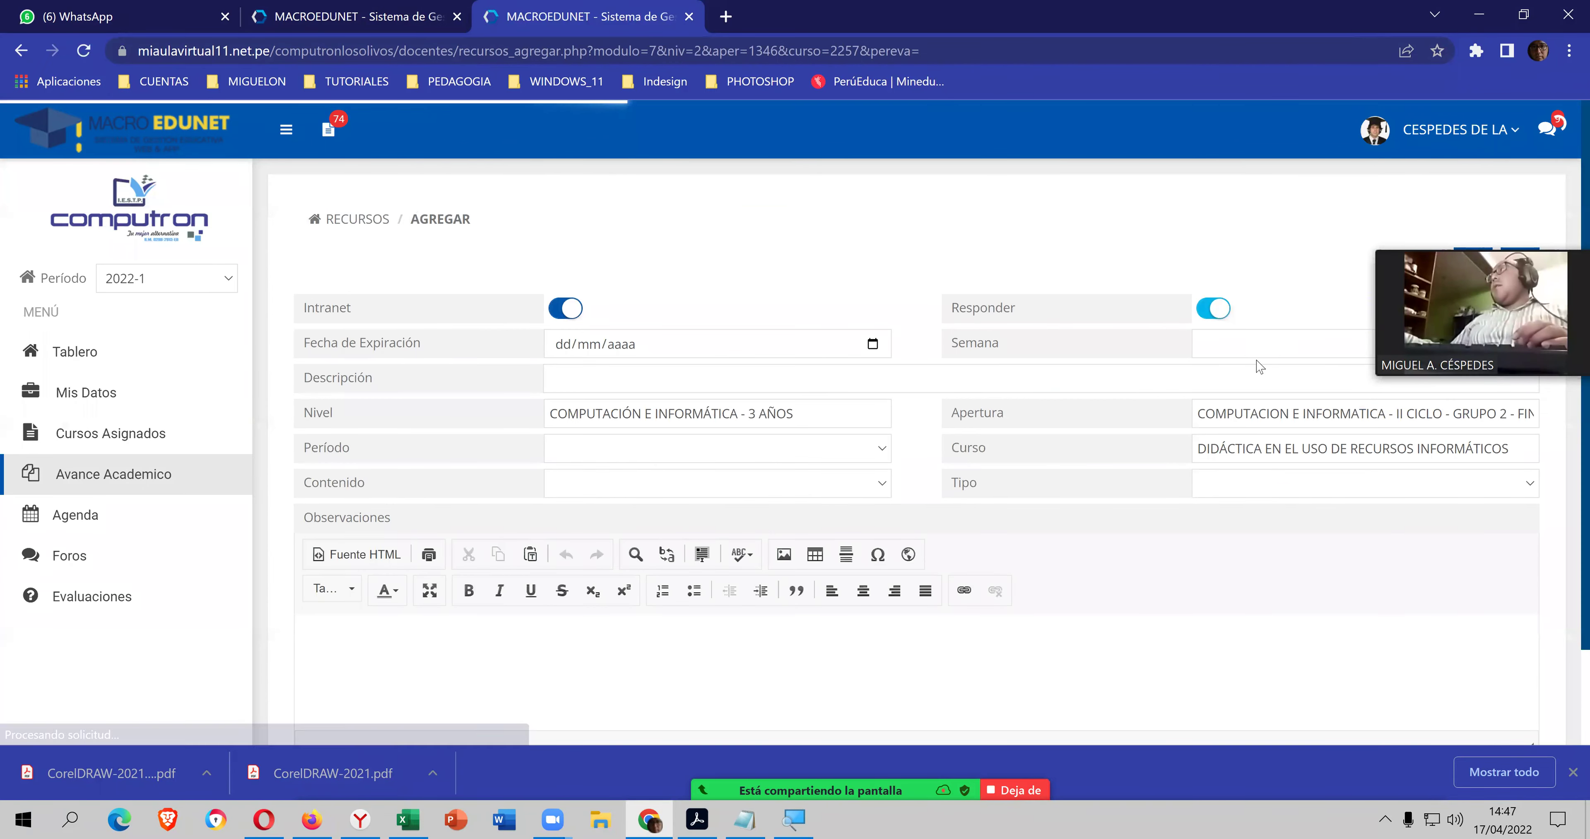
pyautogui.click(1259, 345)
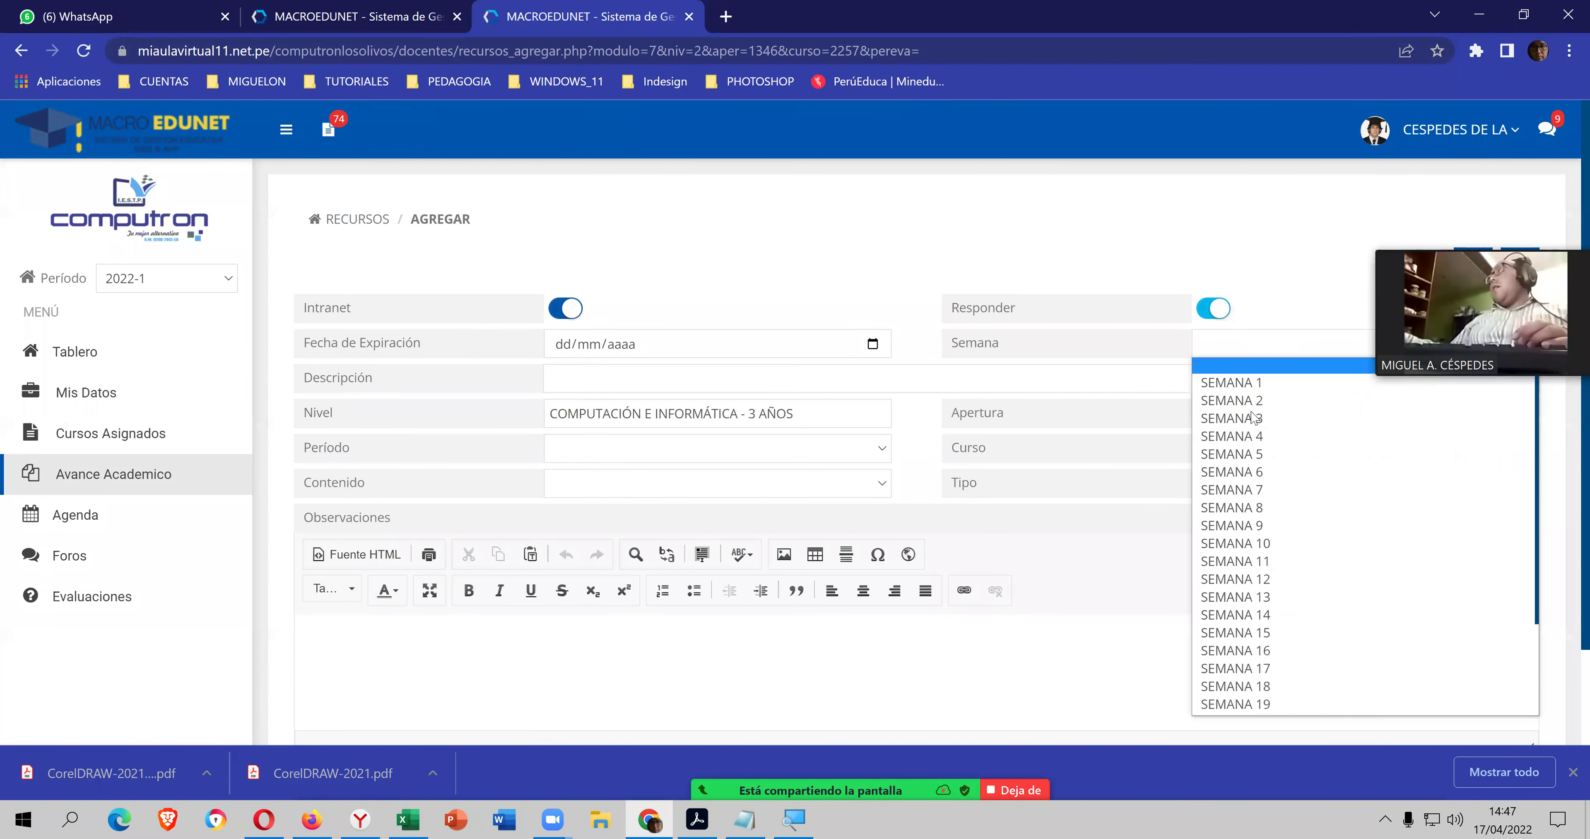
pyautogui.click(1253, 489)
pyautogui.click(1247, 484)
pyautogui.click(703, 455)
pyautogui.click(691, 448)
pyautogui.click(679, 484)
pyautogui.click(684, 521)
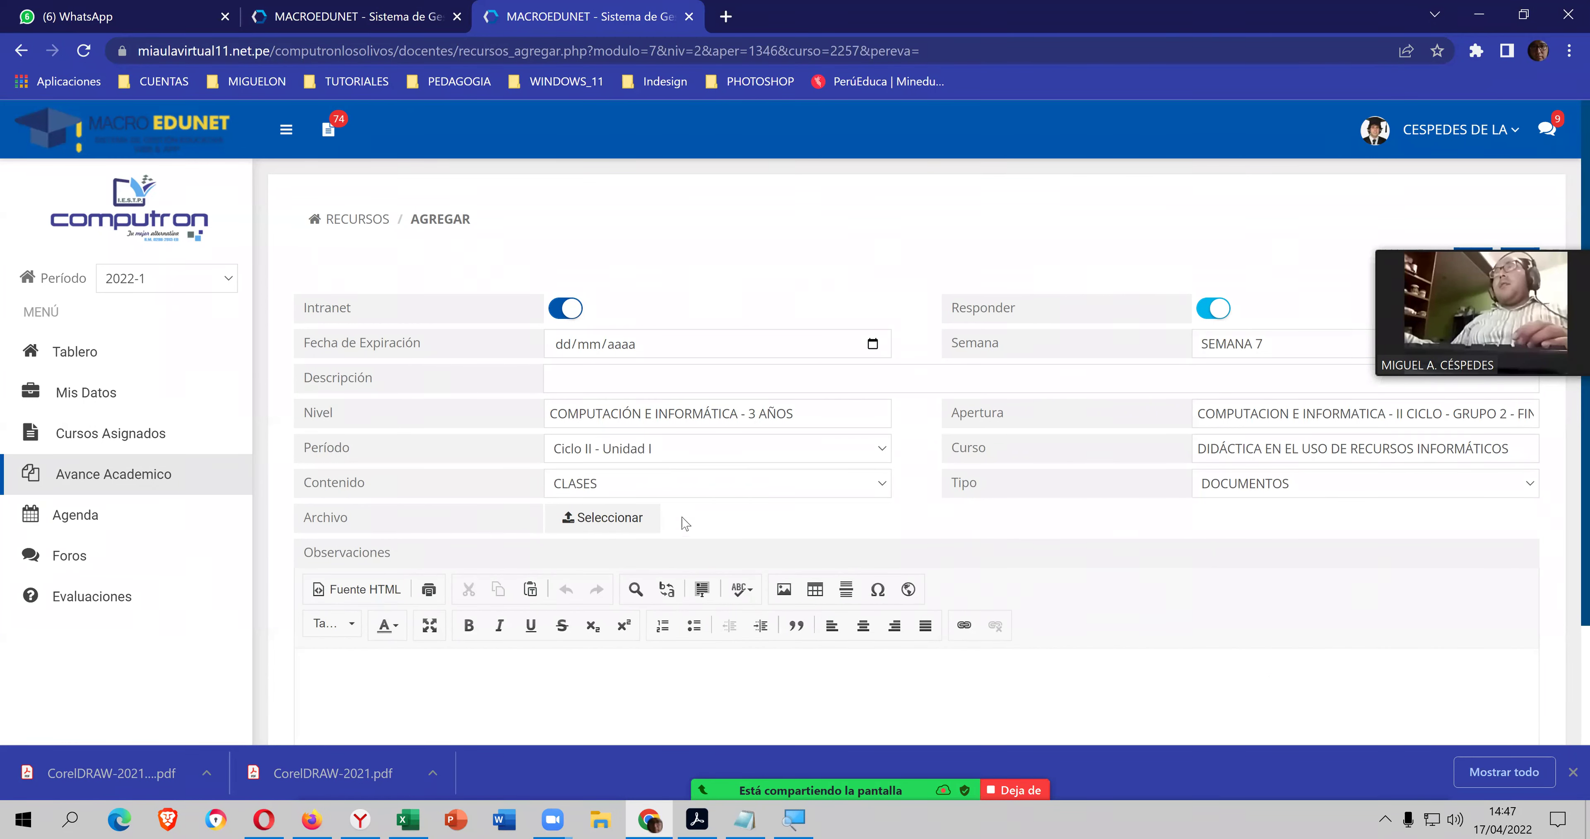
# - Enter EXAMEN as the resource's description and save the resource
pyautogui.click(707, 385)
pyautogui.write('EXAMEN')
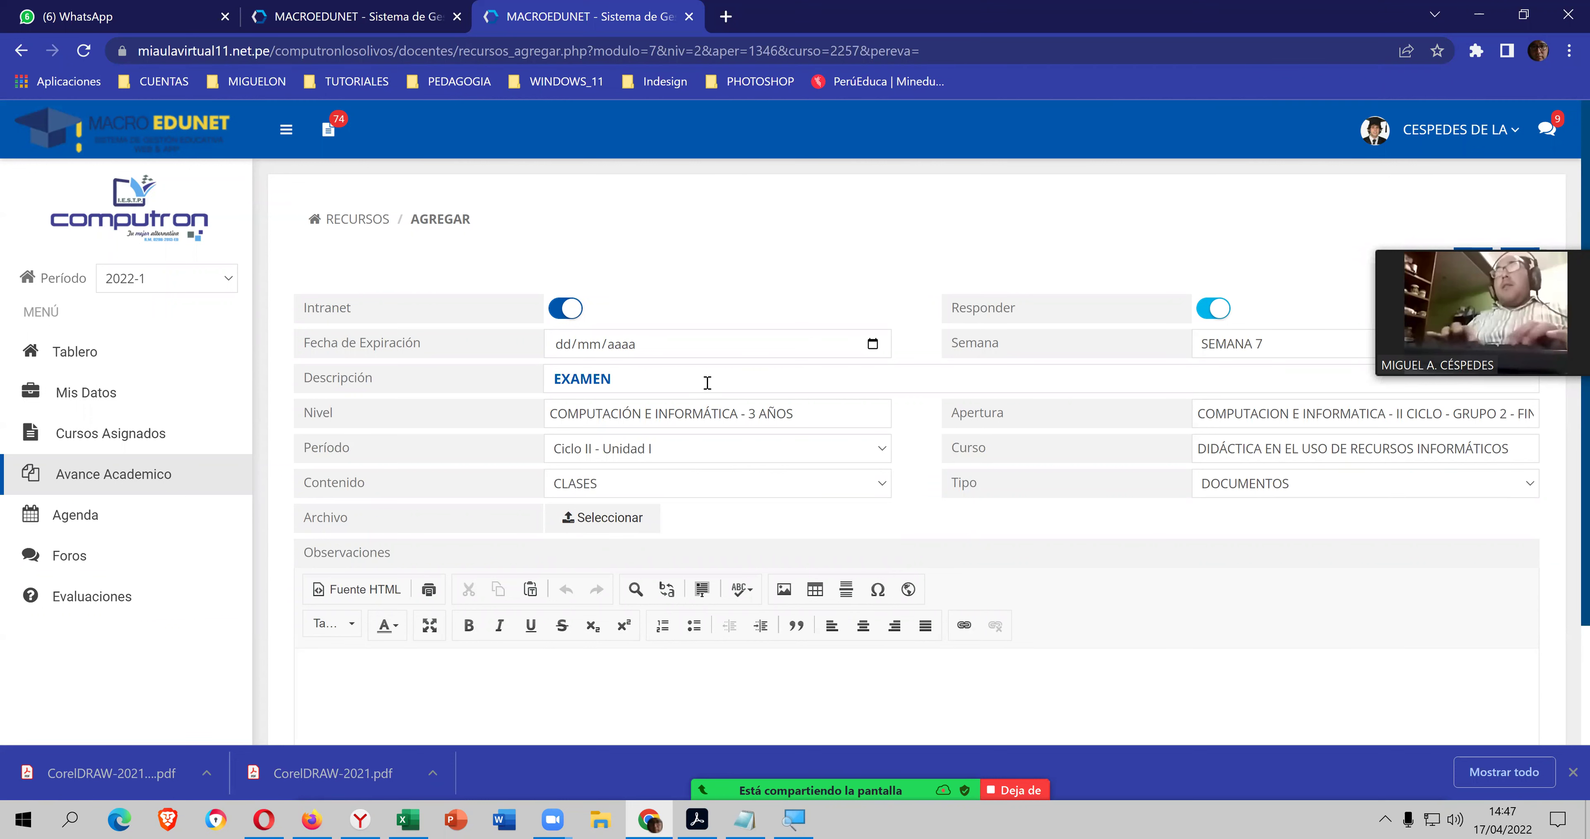
pyautogui.scroll(-1, 1497, 581)
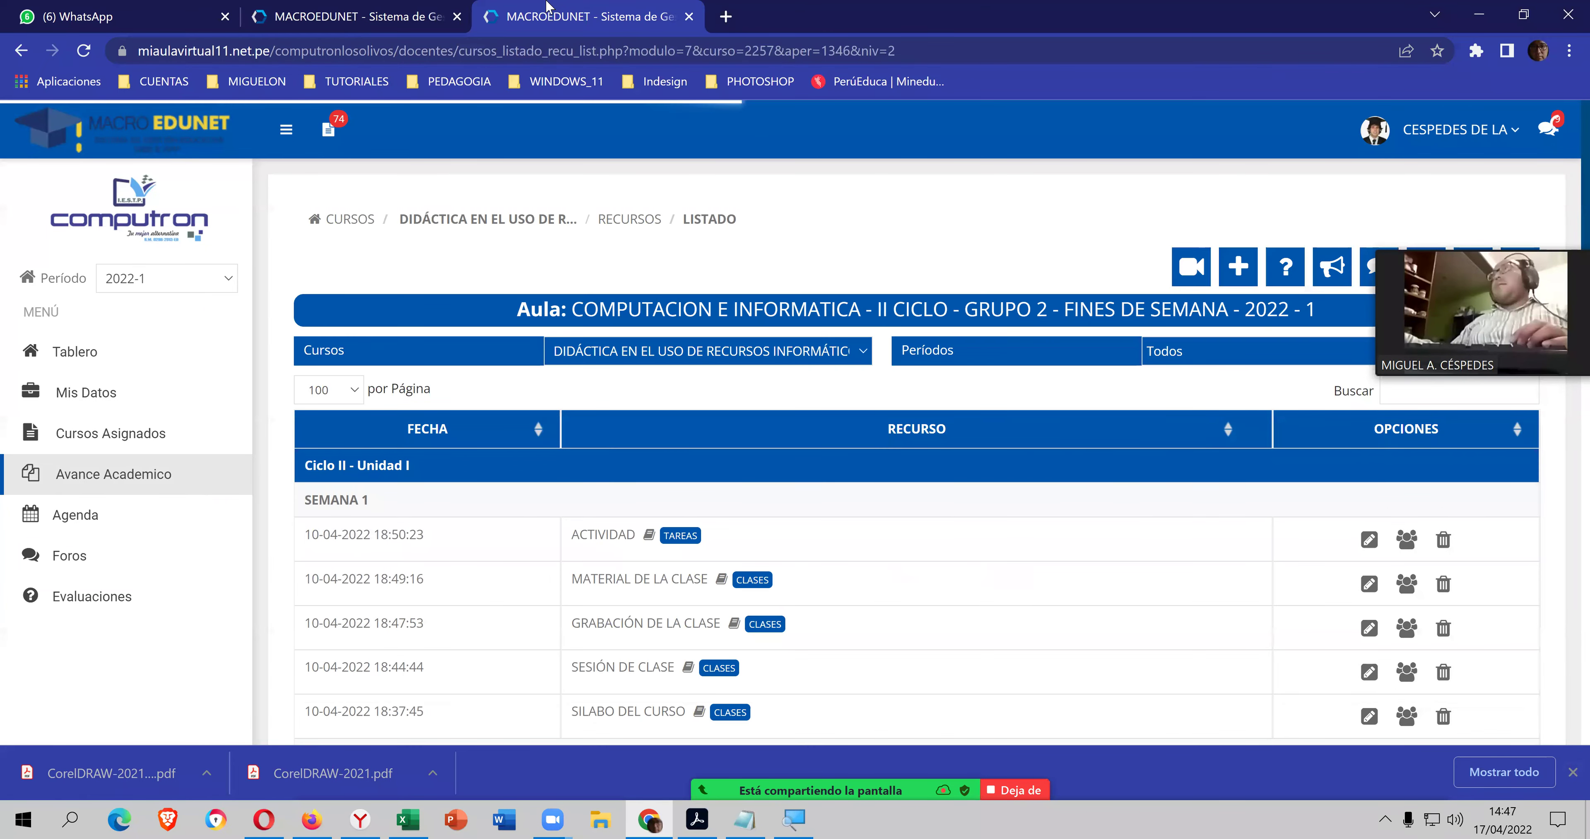
# - In the Diseño Gráfico II Ciclo Grupo 2 course, start a new resource for SEMANA 7 with the description EXAMEN
pyautogui.click(312, 15)
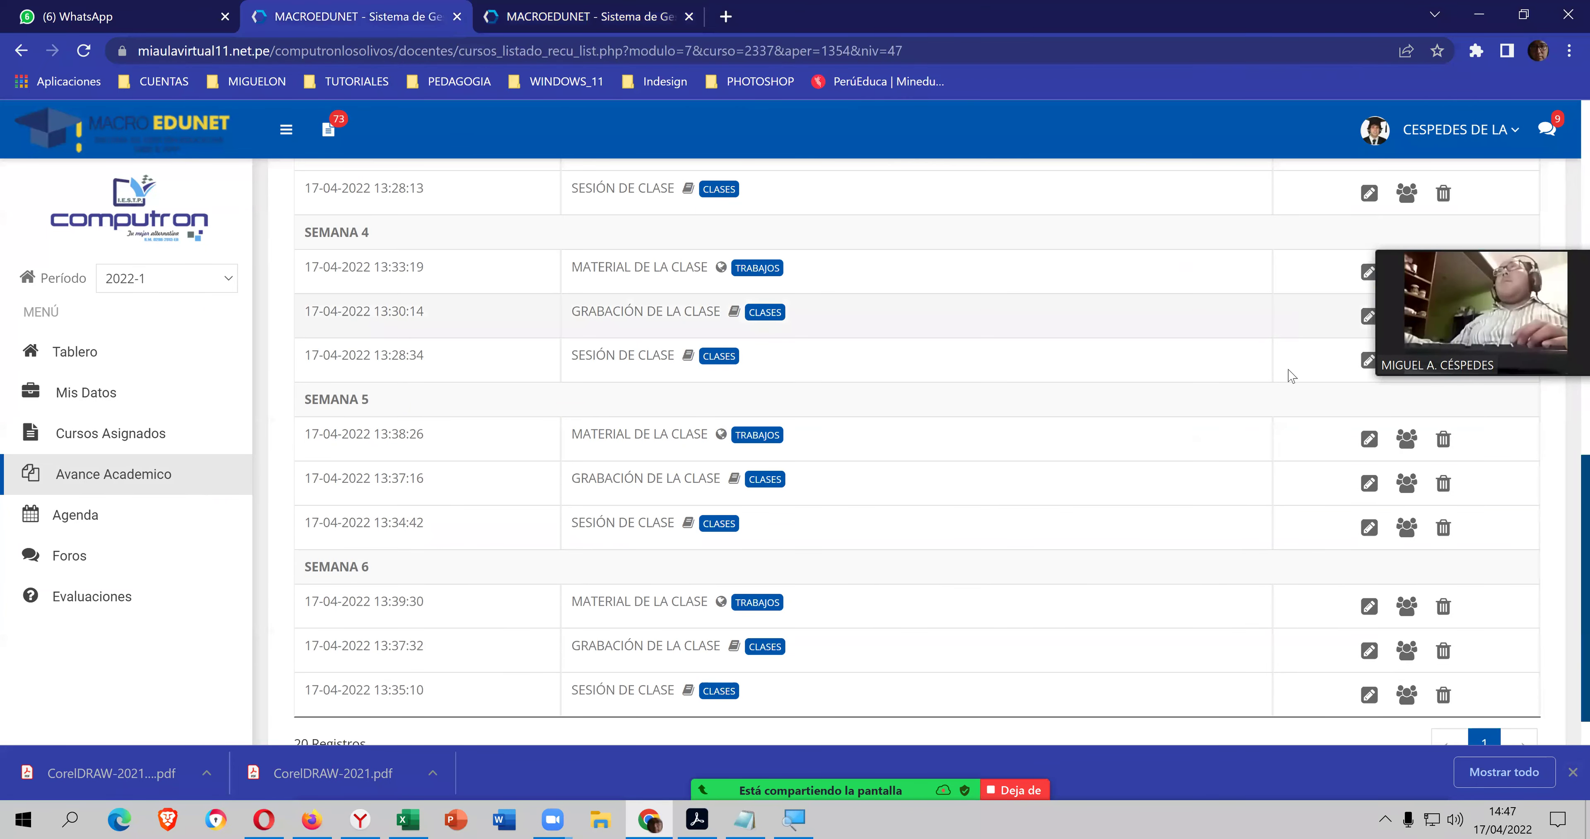
pyautogui.scroll(5, 1304, 377)
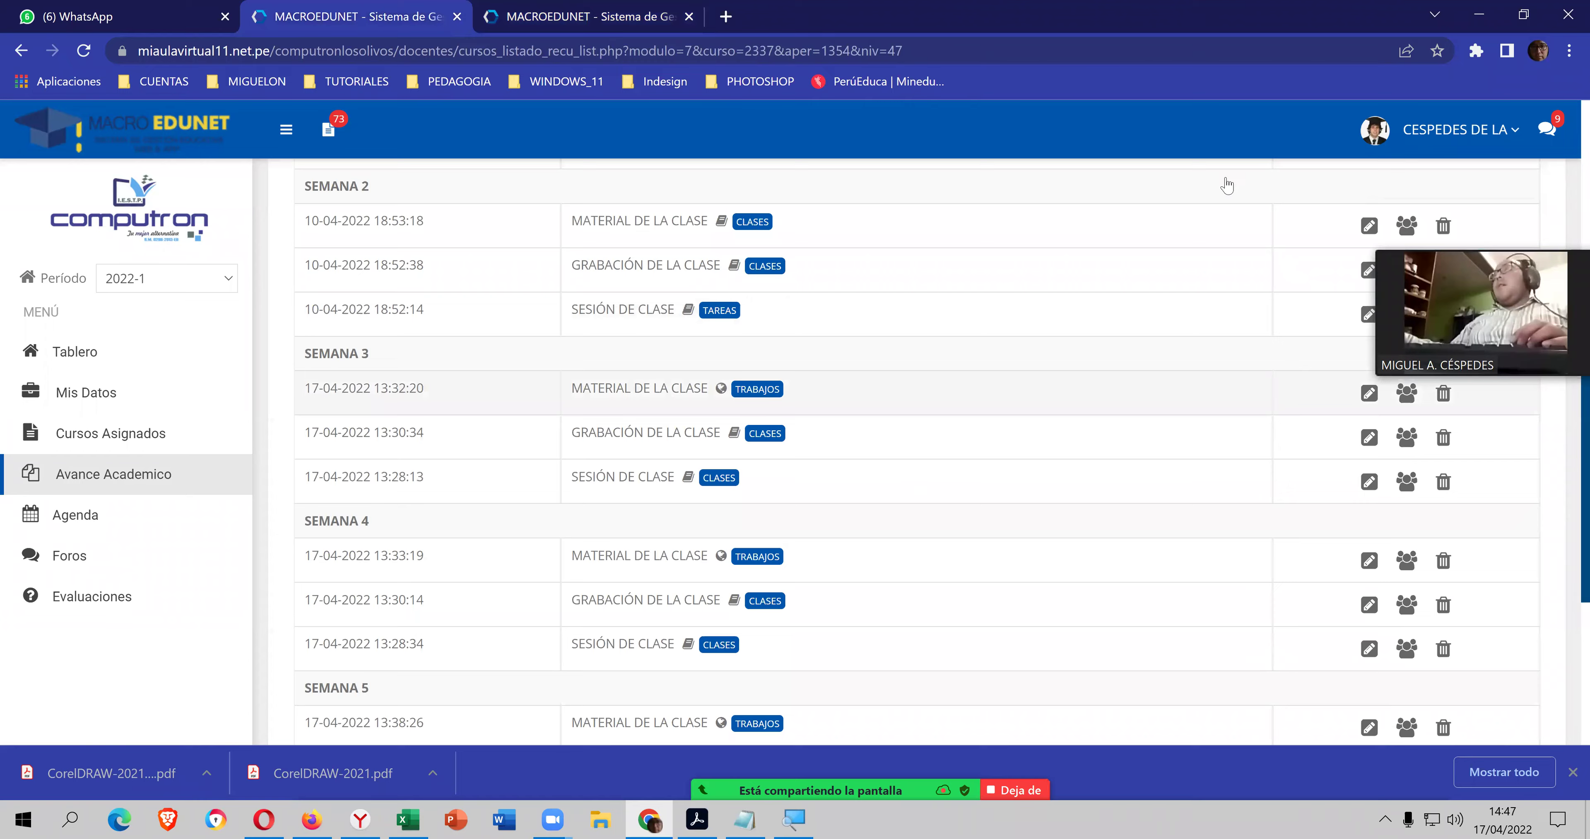
pyautogui.click(1230, 189)
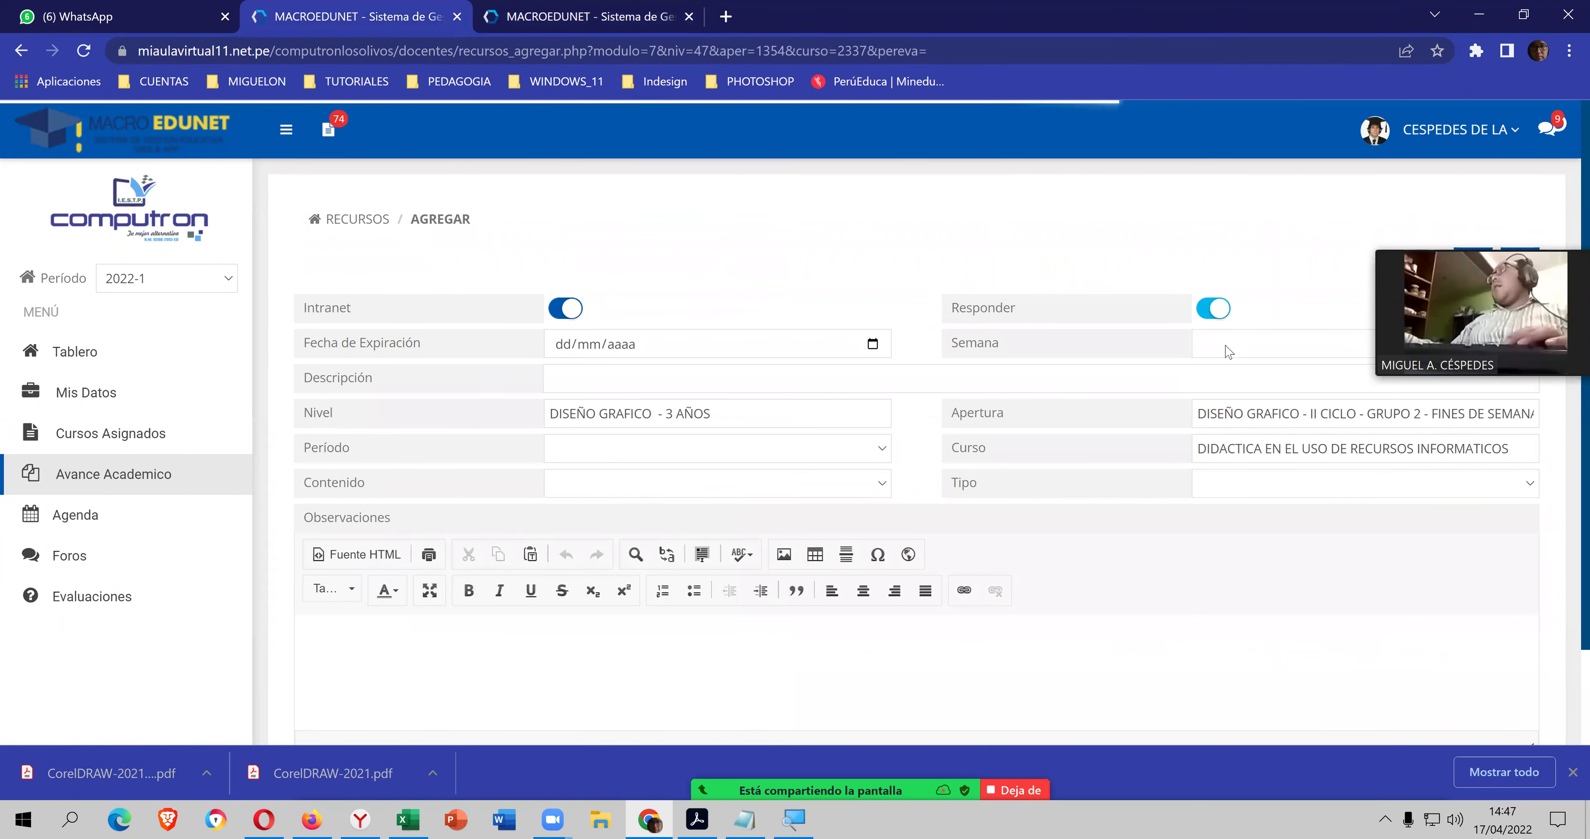
pyautogui.click(1228, 353)
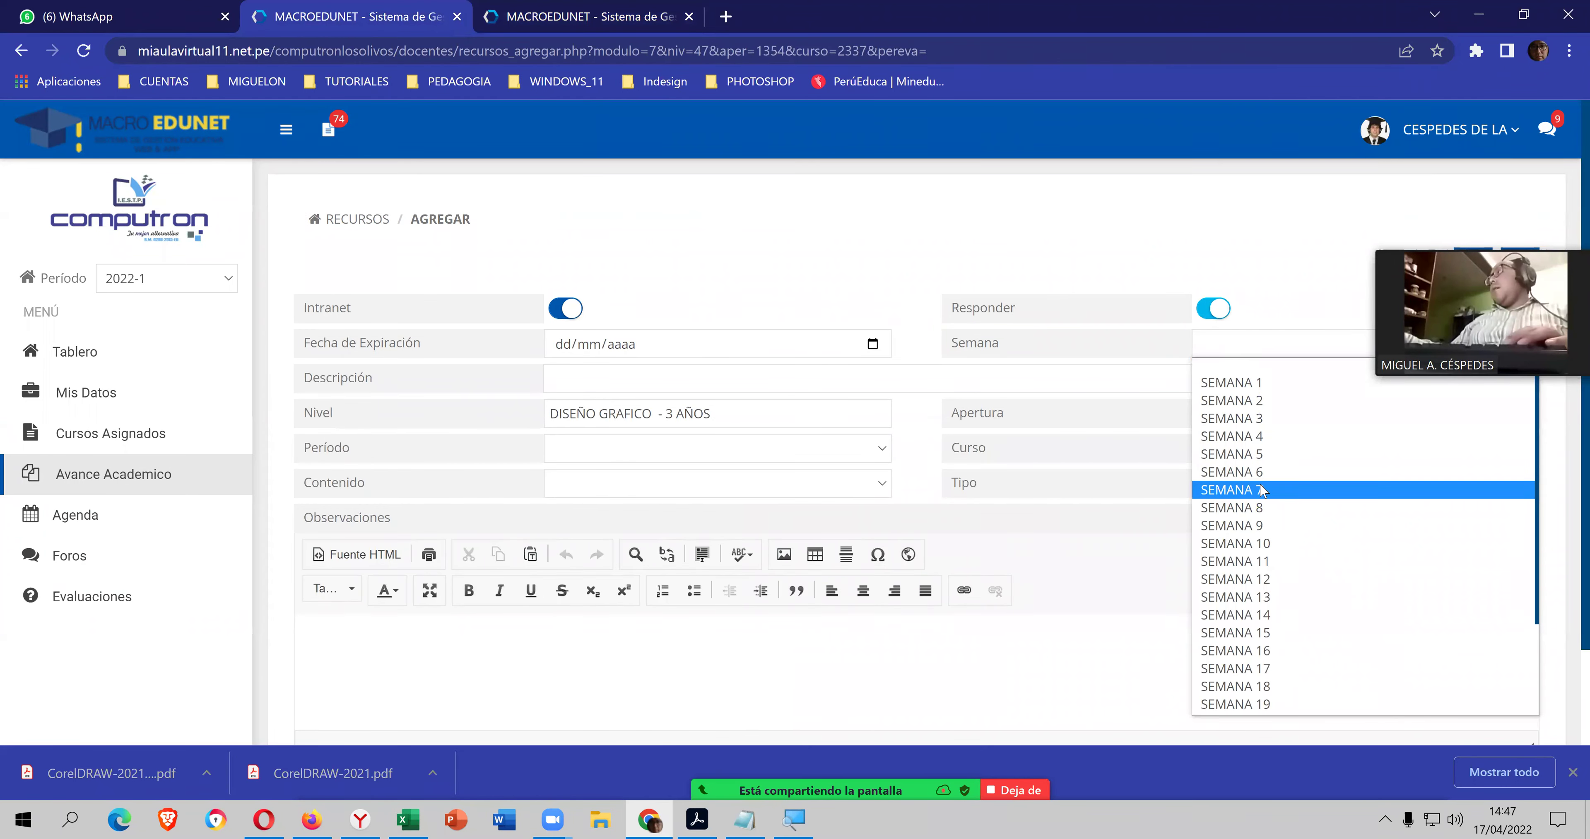
pyautogui.press('Return')
pyautogui.click(1181, 380)
pyautogui.write('EXC')
pyautogui.press('BackSpace')
pyautogui.write('AMEN')
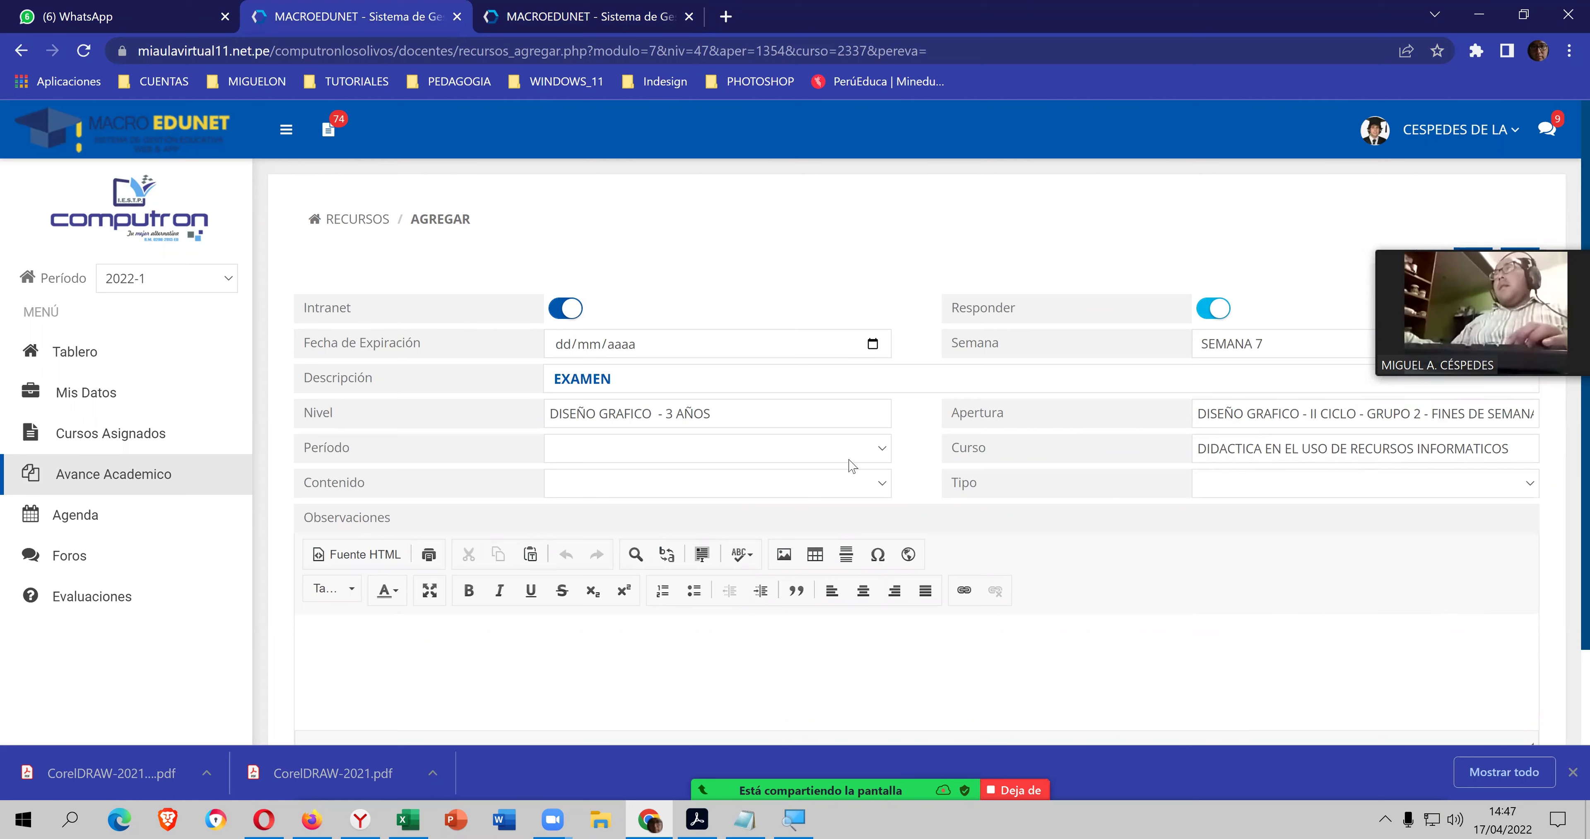
# - Set the period to Ciclo II - Unidad I, content to CLASES and type to DOCUMENTOS, and save the resource
pyautogui.click(849, 459)
pyautogui.click(833, 489)
pyautogui.click(833, 488)
pyautogui.click(832, 523)
pyautogui.click(1238, 483)
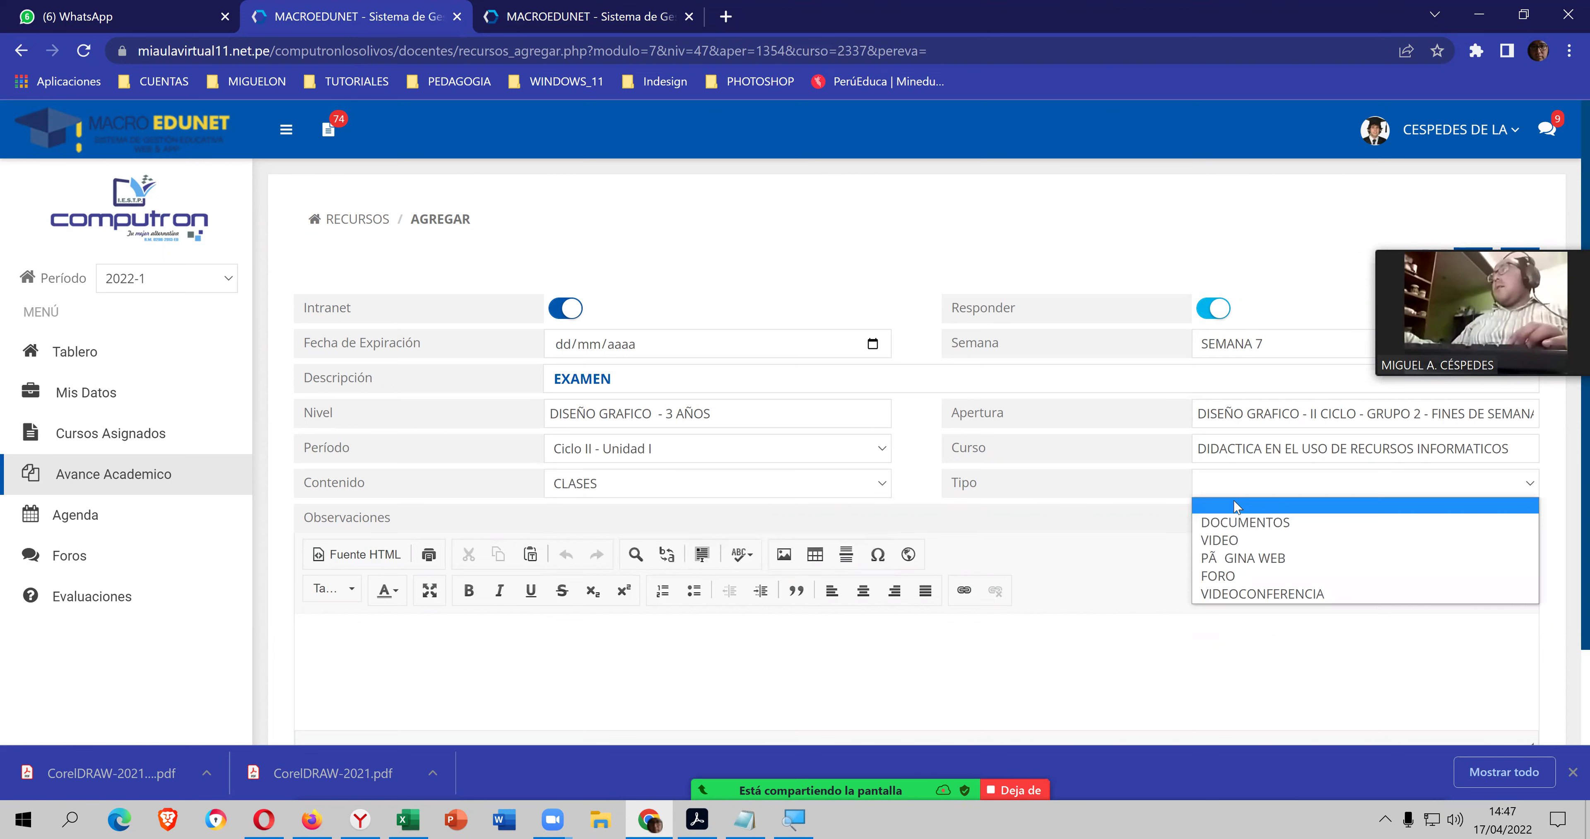
pyautogui.click(1243, 522)
pyautogui.scroll(-3, 1460, 639)
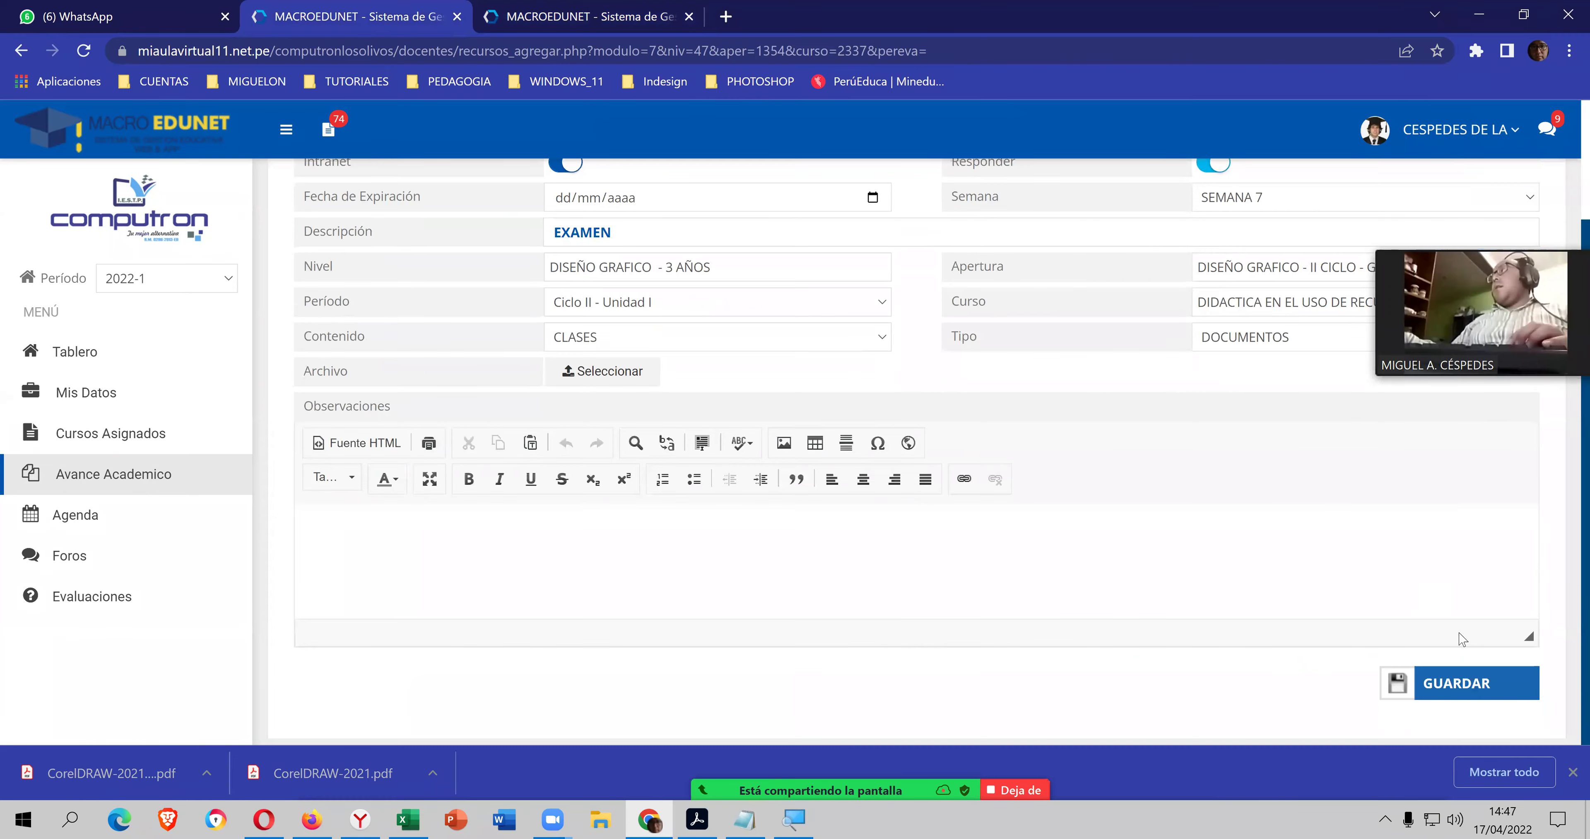
pyautogui.click(1472, 681)
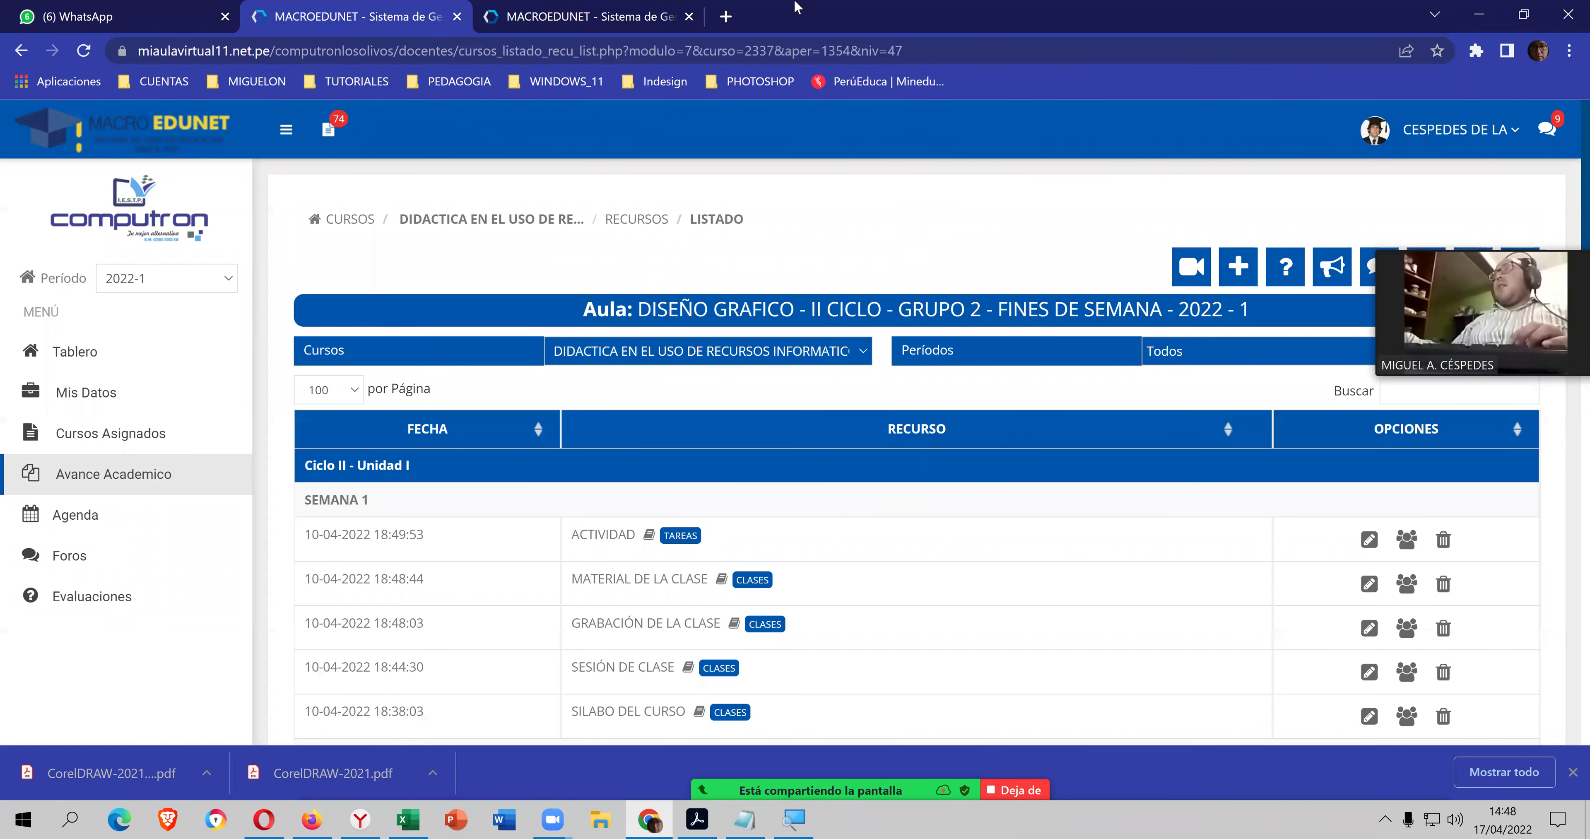
# - Open a blank browser tab, show the desktop and move the CorelDRAW-2021 - PARA WINDOWS PDF away from the icon column
pyautogui.click(610, 8)
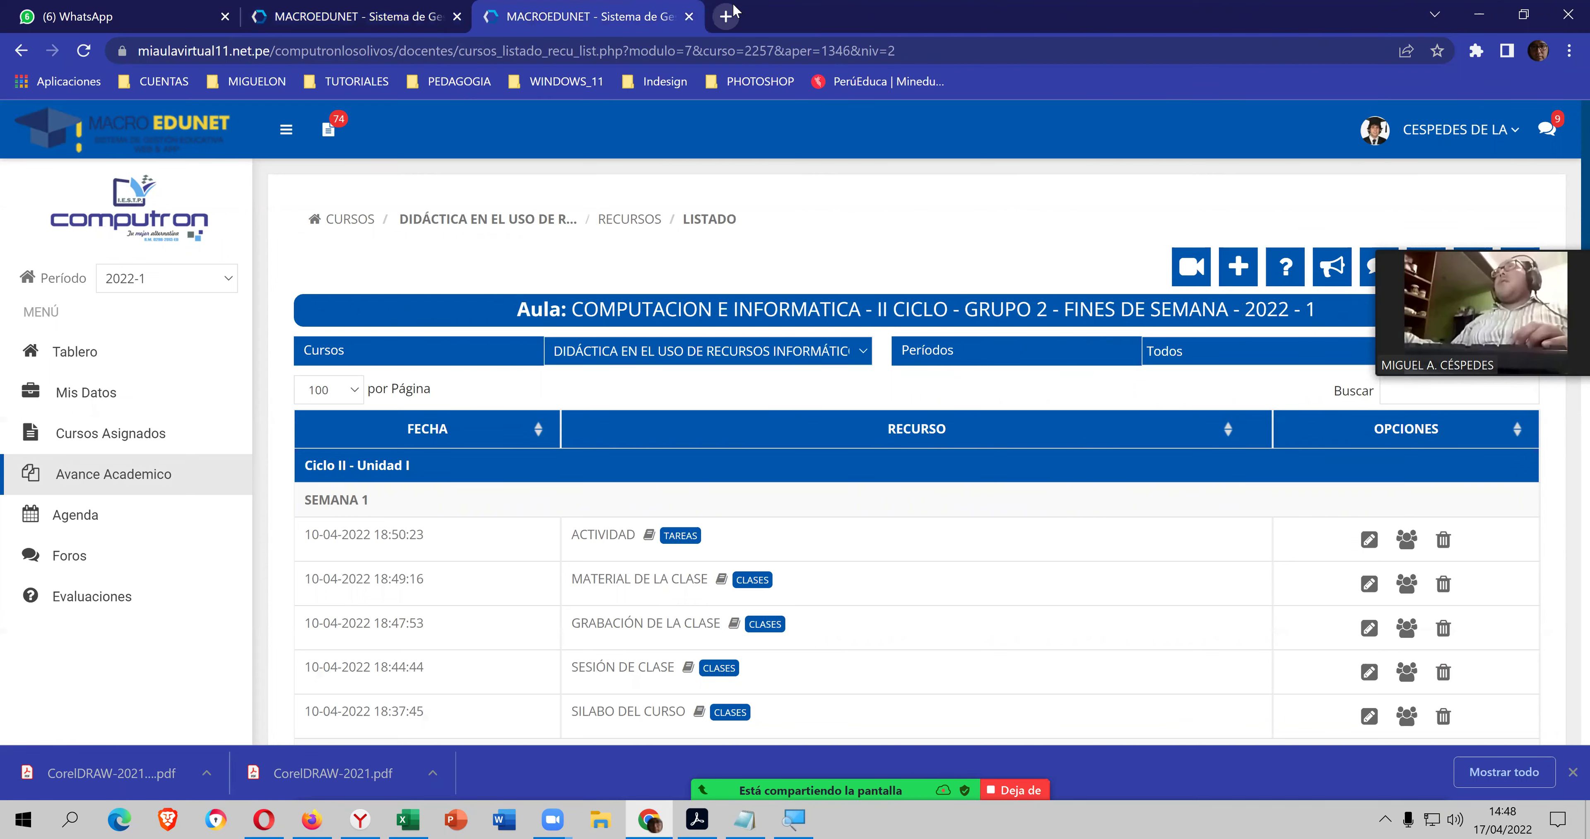
pyautogui.hotkey('ctrl', 't')
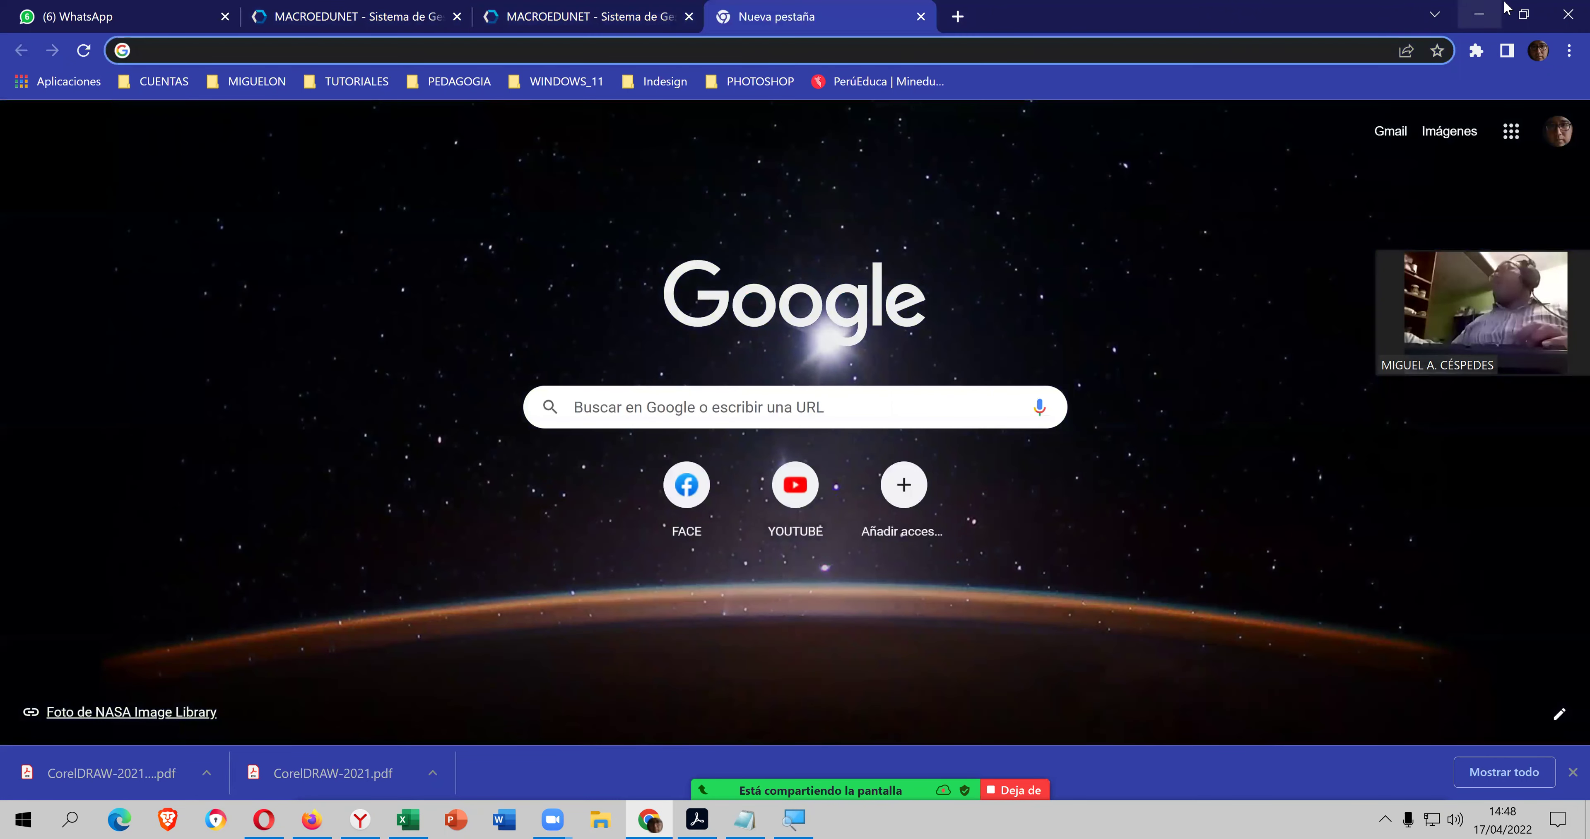
pyautogui.click(1506, 11)
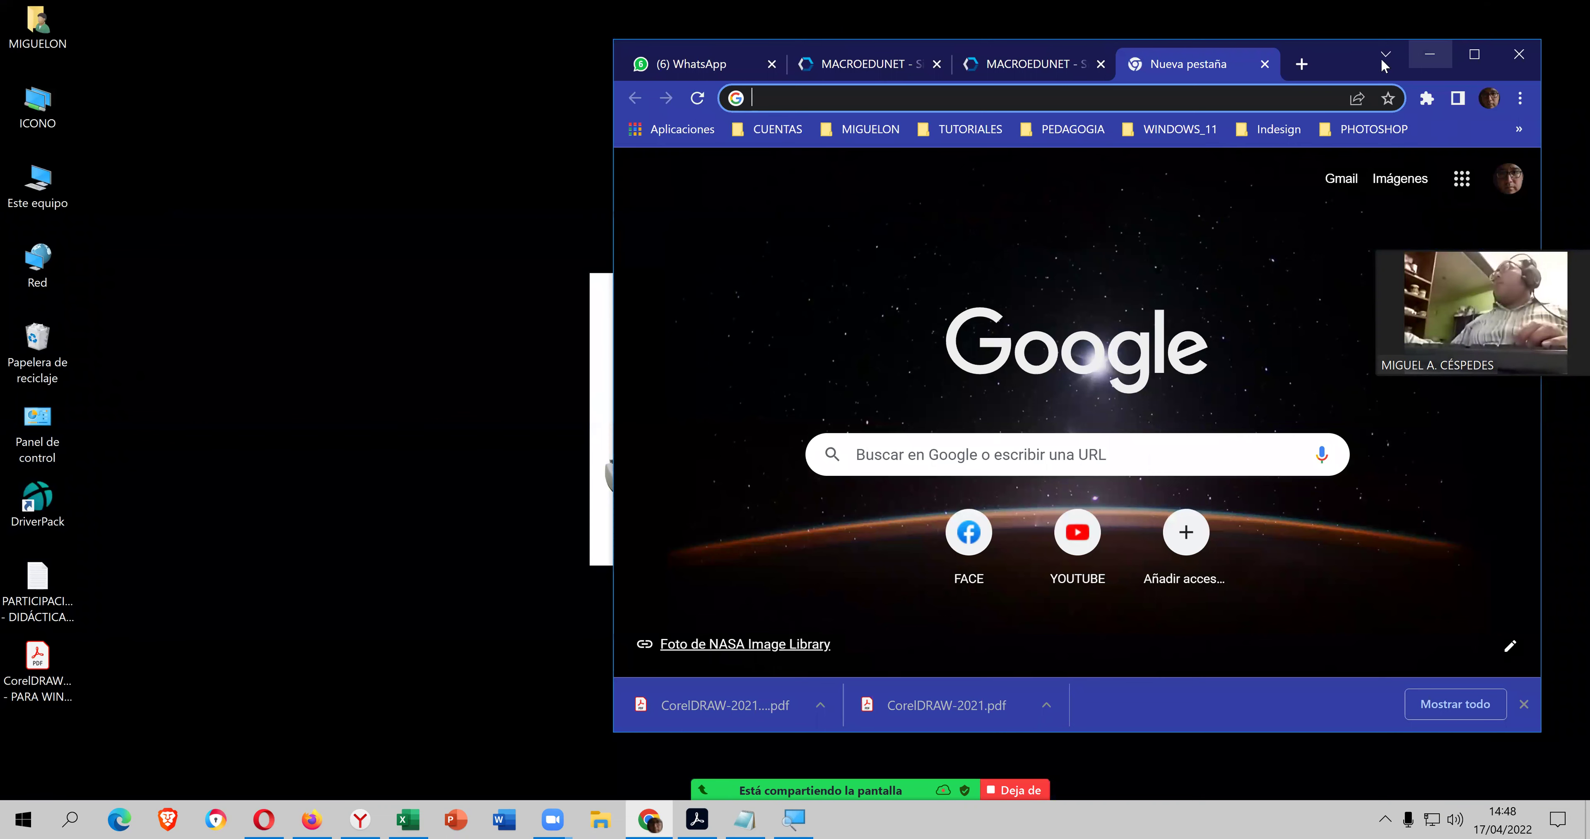
pyautogui.press('super+d')
pyautogui.moveTo(37, 665); pyautogui.dragTo(267, 517)
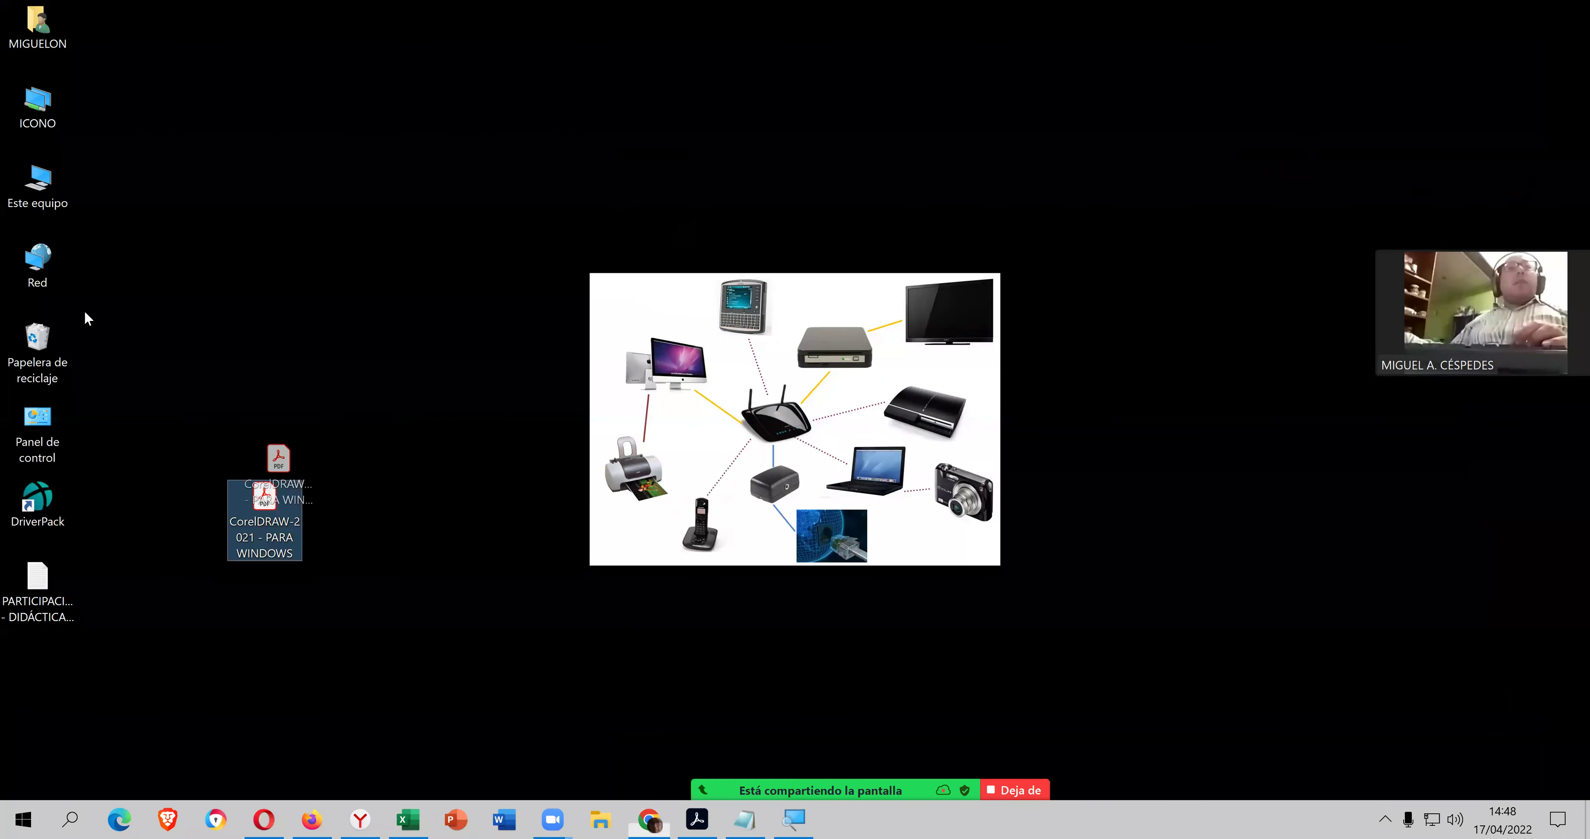
# - Empty the Recycle Bin and confirm the deletion
pyautogui.click(39, 349)
pyautogui.rightClick(39, 349)
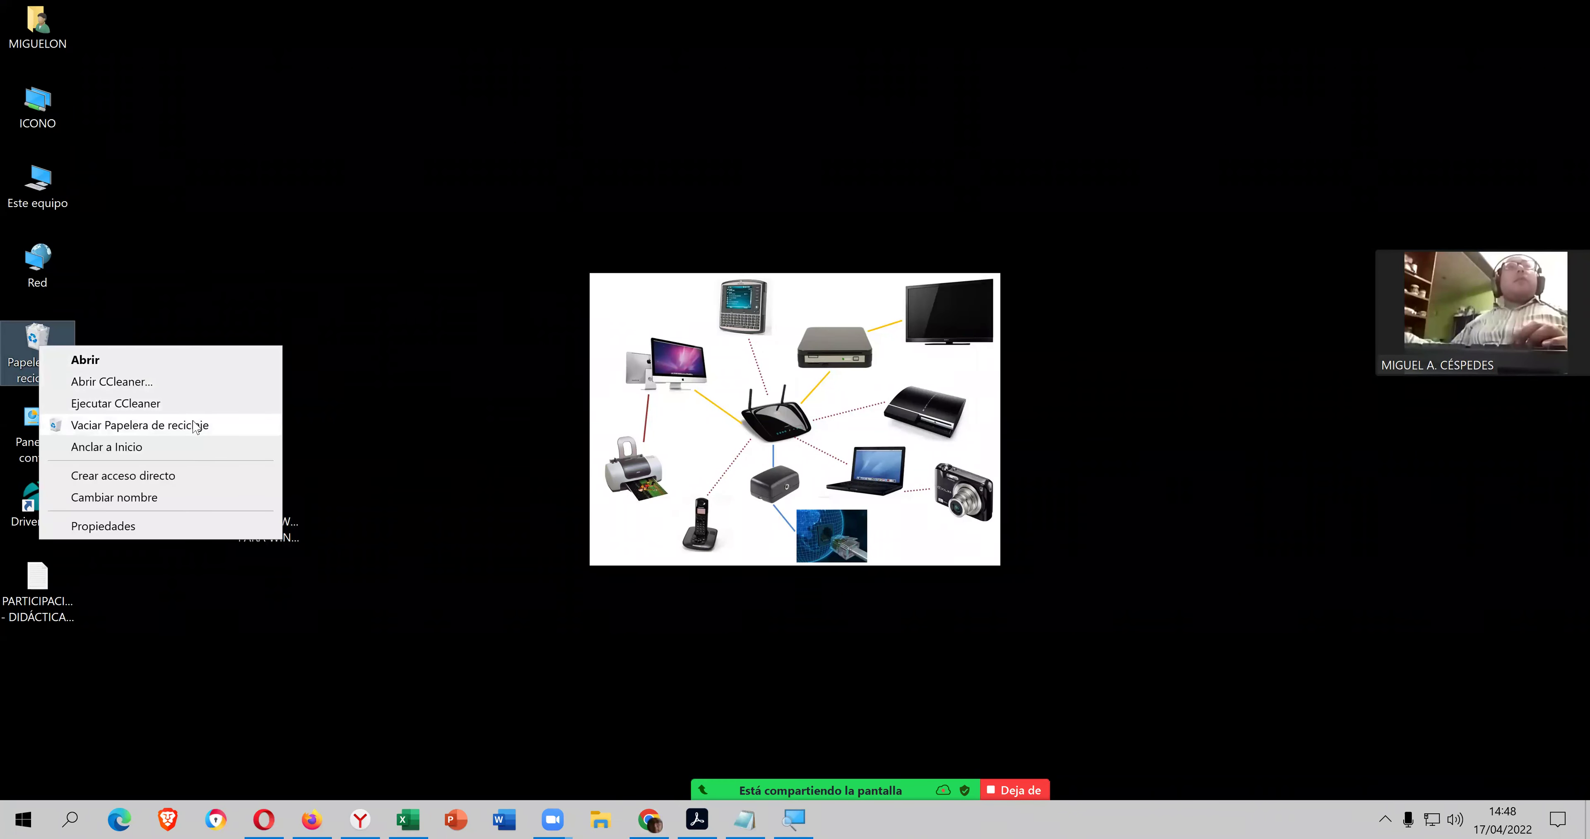
pyautogui.click(197, 425)
pyautogui.click(839, 467)
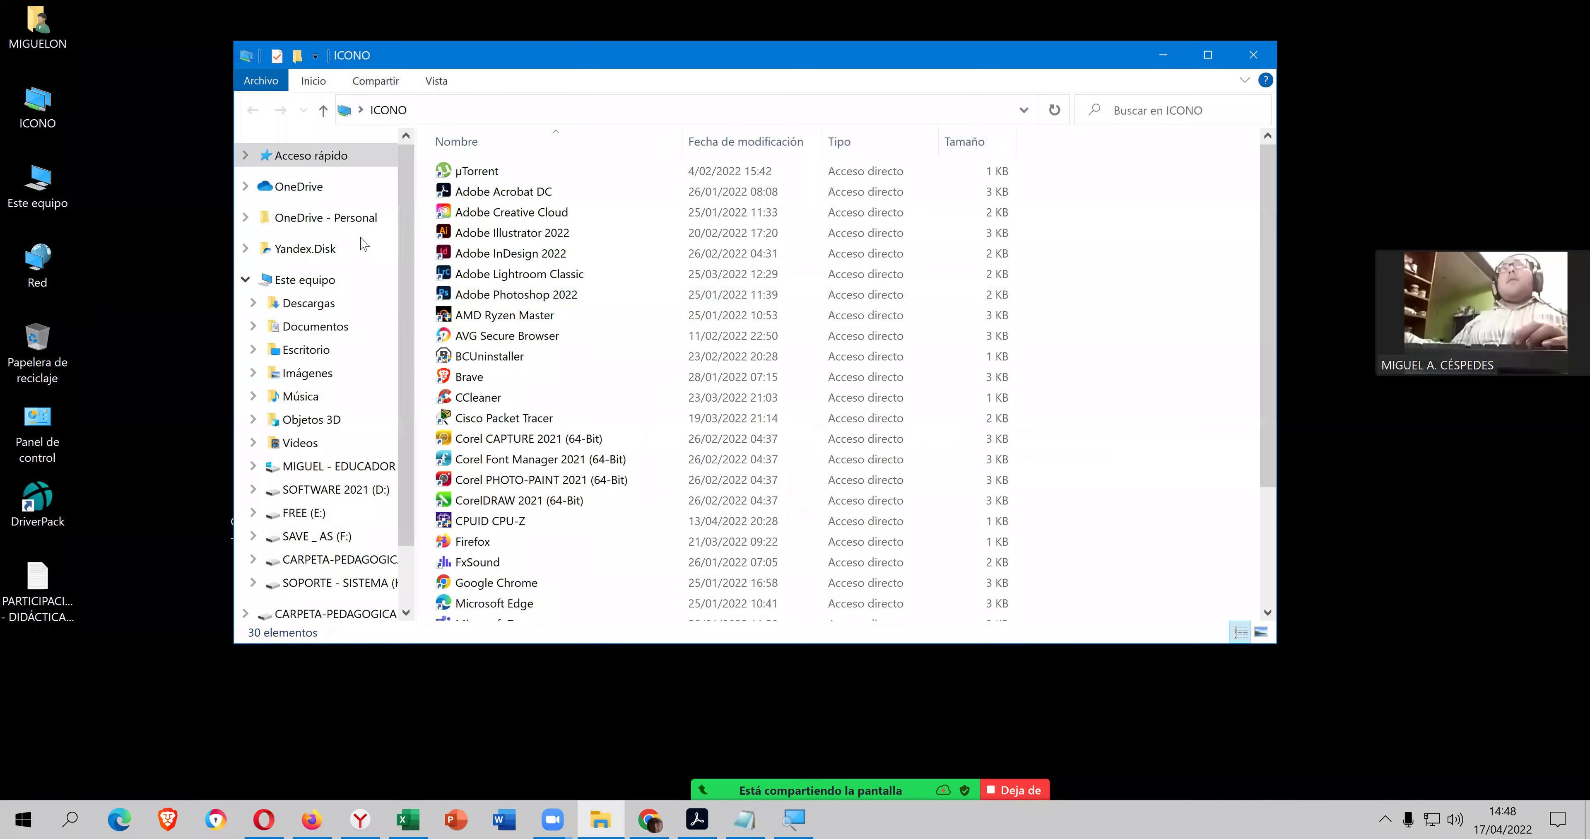
# - Move the four CorelDRAW manual PDFs from the Descargas folder to the desktop and close the folder
pyautogui.click(392, 291)
pyautogui.moveTo(627, 371); pyautogui.dragTo(207, 349)
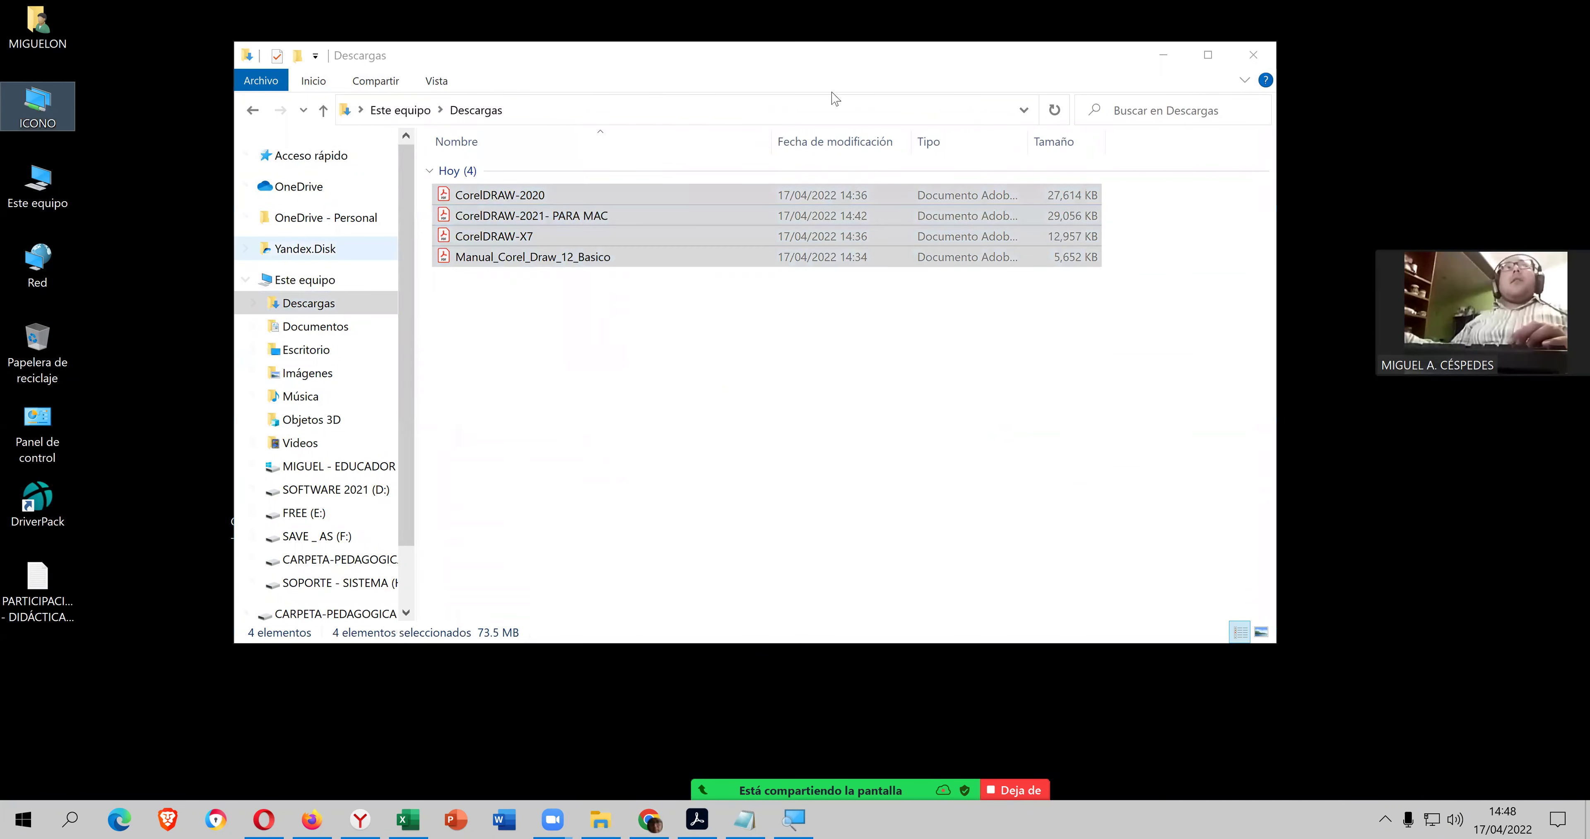
pyautogui.click(514, 179)
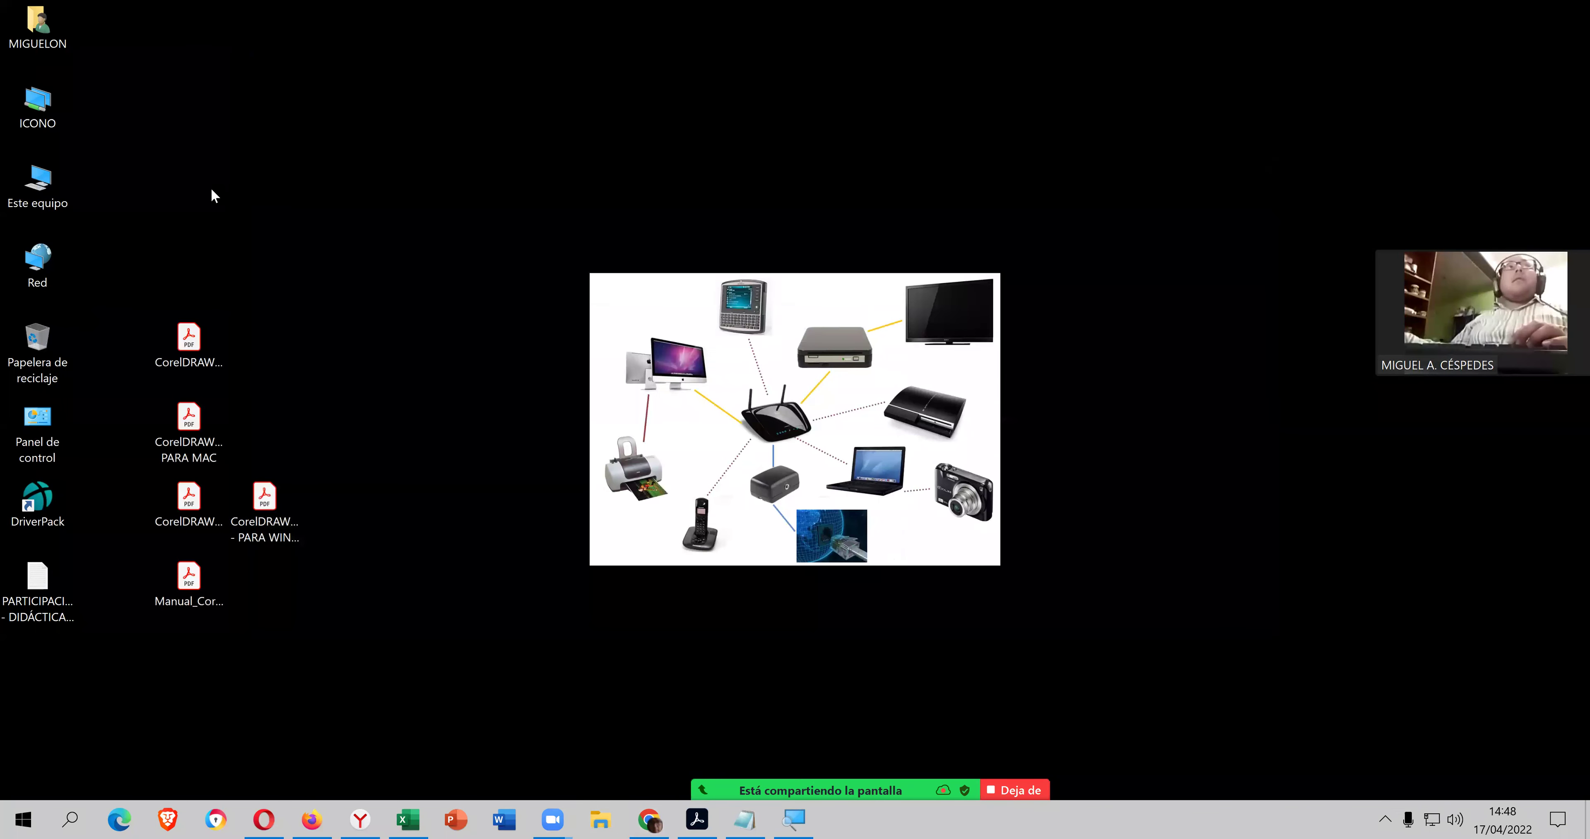
# - Create a new folder on the desktop named MANUALES DE COREL DRAW
pyautogui.rightClick(369, 266)
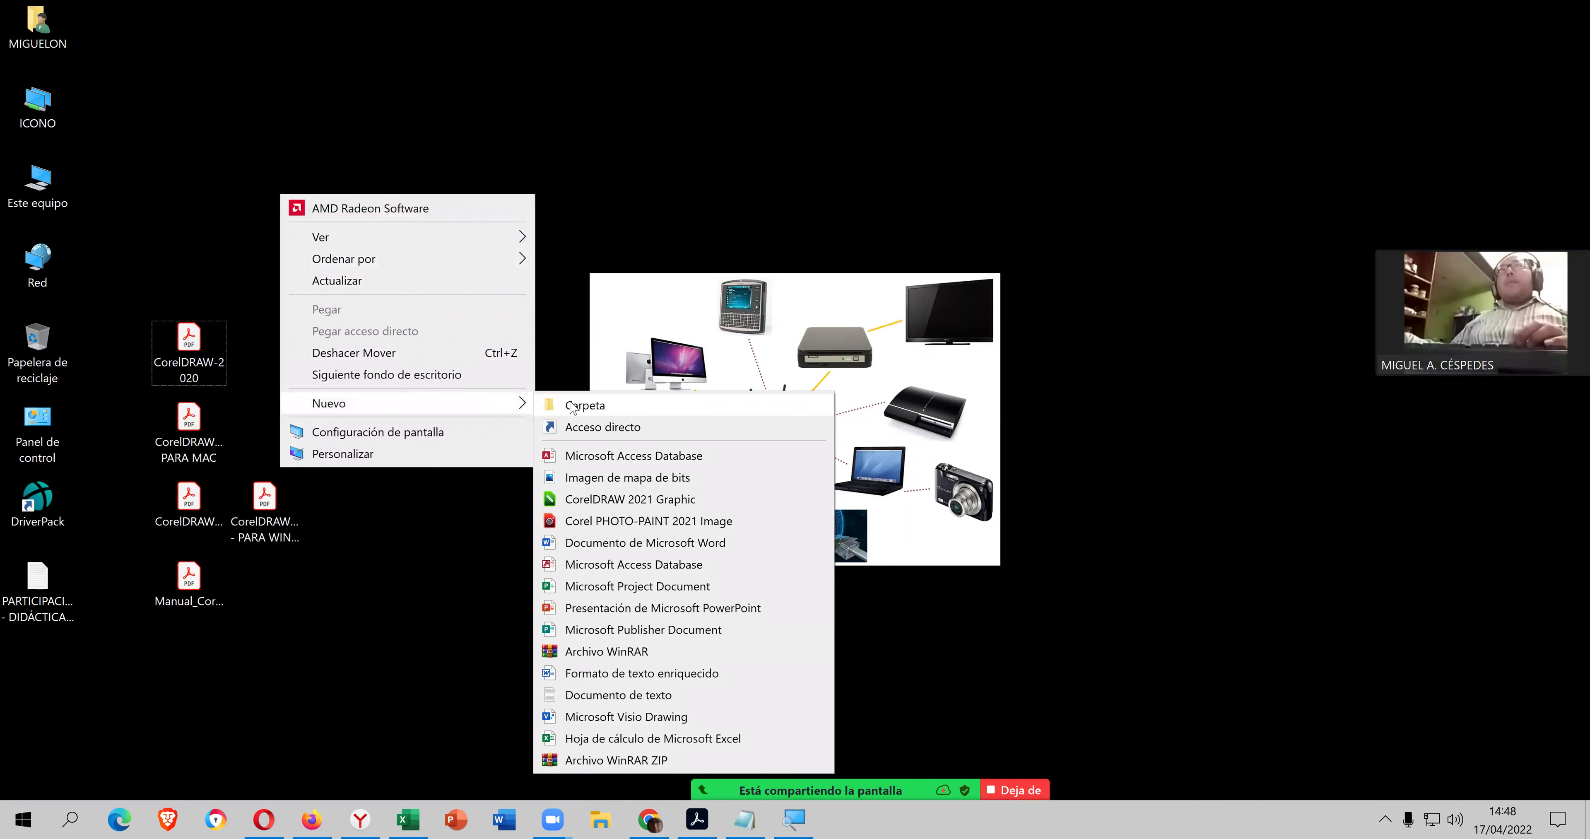
pyautogui.click(570, 405)
pyautogui.write('MANUAL')
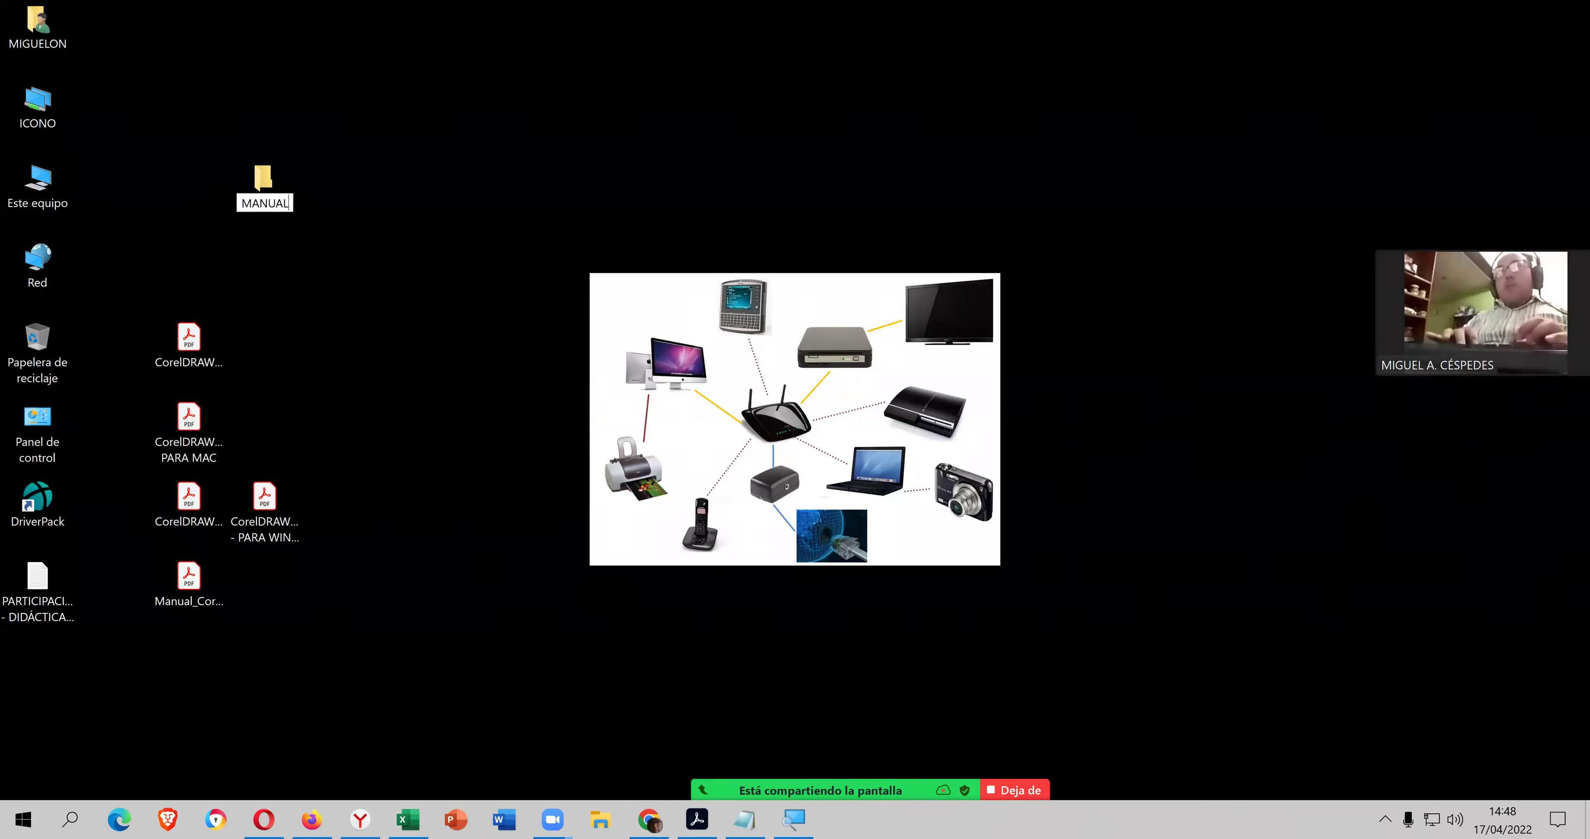
pyautogui.write('ES DE COR')
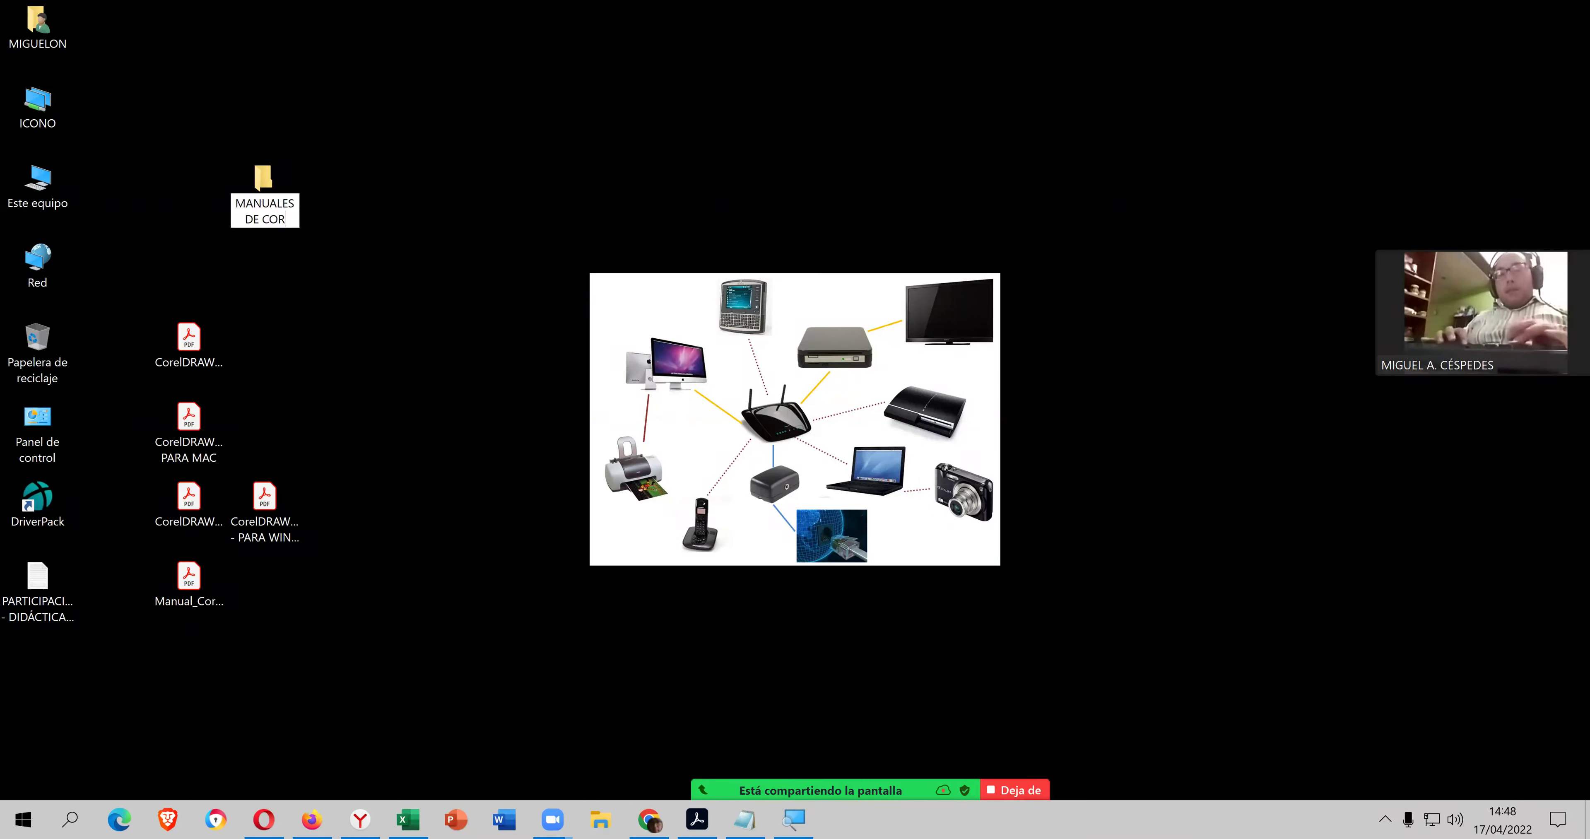
pyautogui.write('EL DRAW')
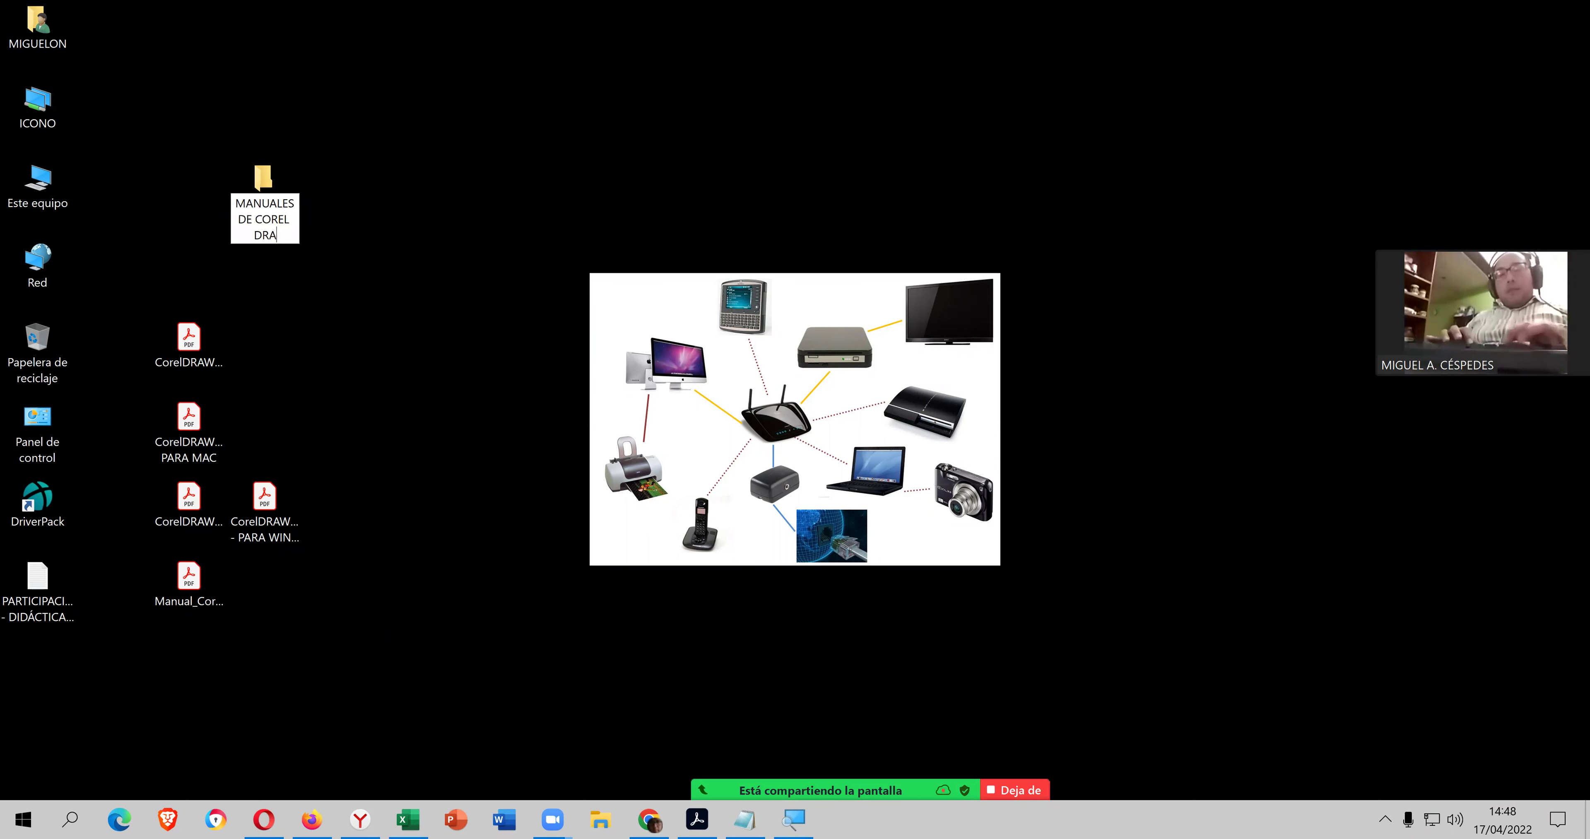
pyautogui.press('Return')
# - Move the five CorelDRAW manual PDFs on the desktop into the MANUALES DE COREL DRAW folder and cut that folder
pyautogui.moveTo(335, 650)
pyautogui.mouseDown()
pyautogui.moveTo(135, 383)
pyautogui.moveTo(134, 320)
pyautogui.moveTo(159, 337)
pyautogui.moveTo(235, 196)
pyautogui.moveTo(266, 178)
pyautogui.mouseUp()
pyautogui.rightClick(266, 179)
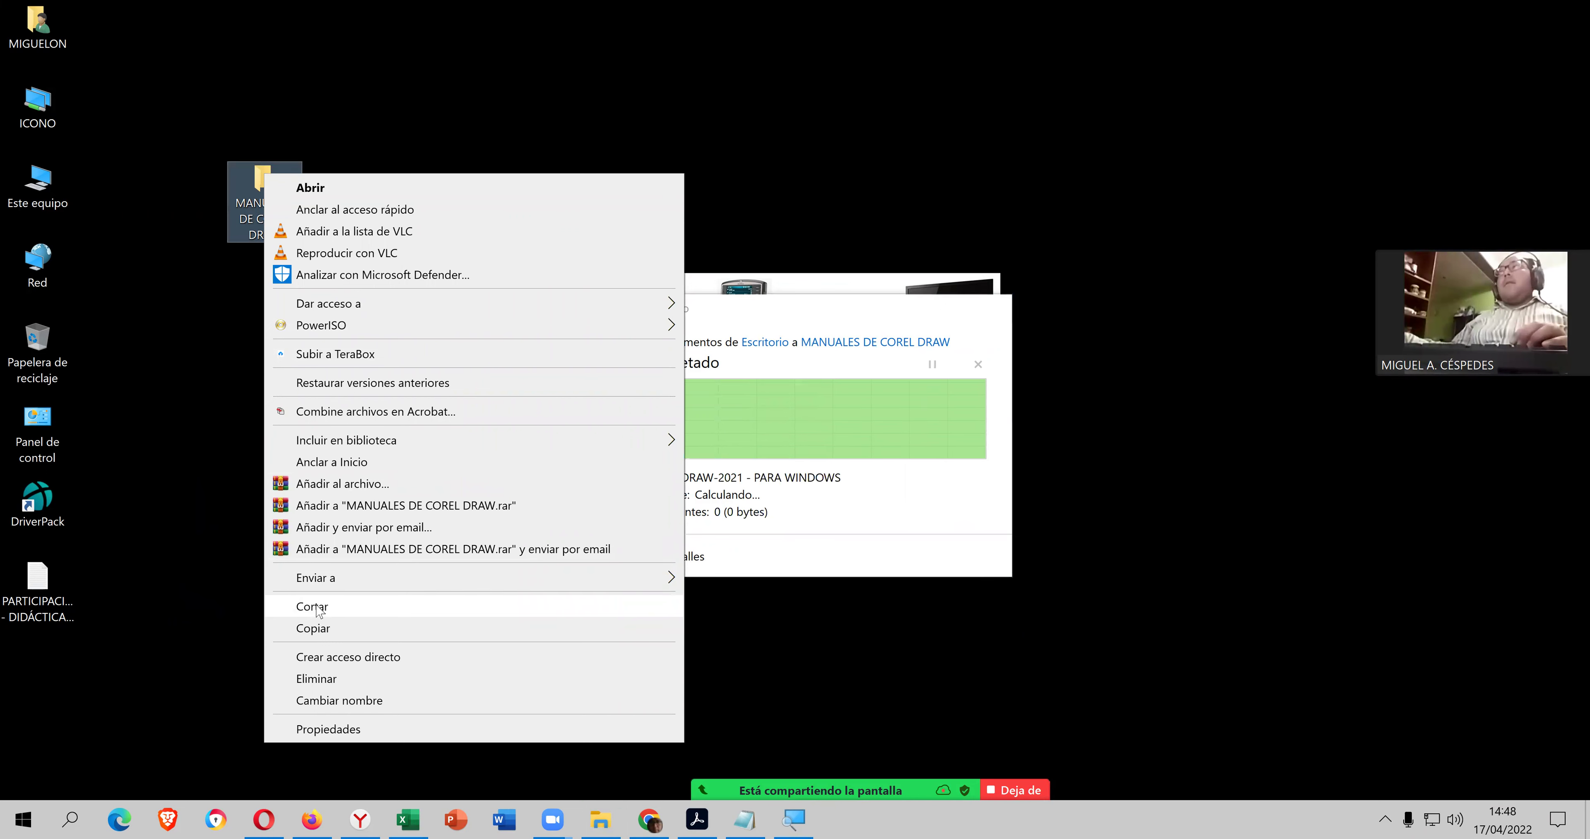
pyautogui.click(320, 611)
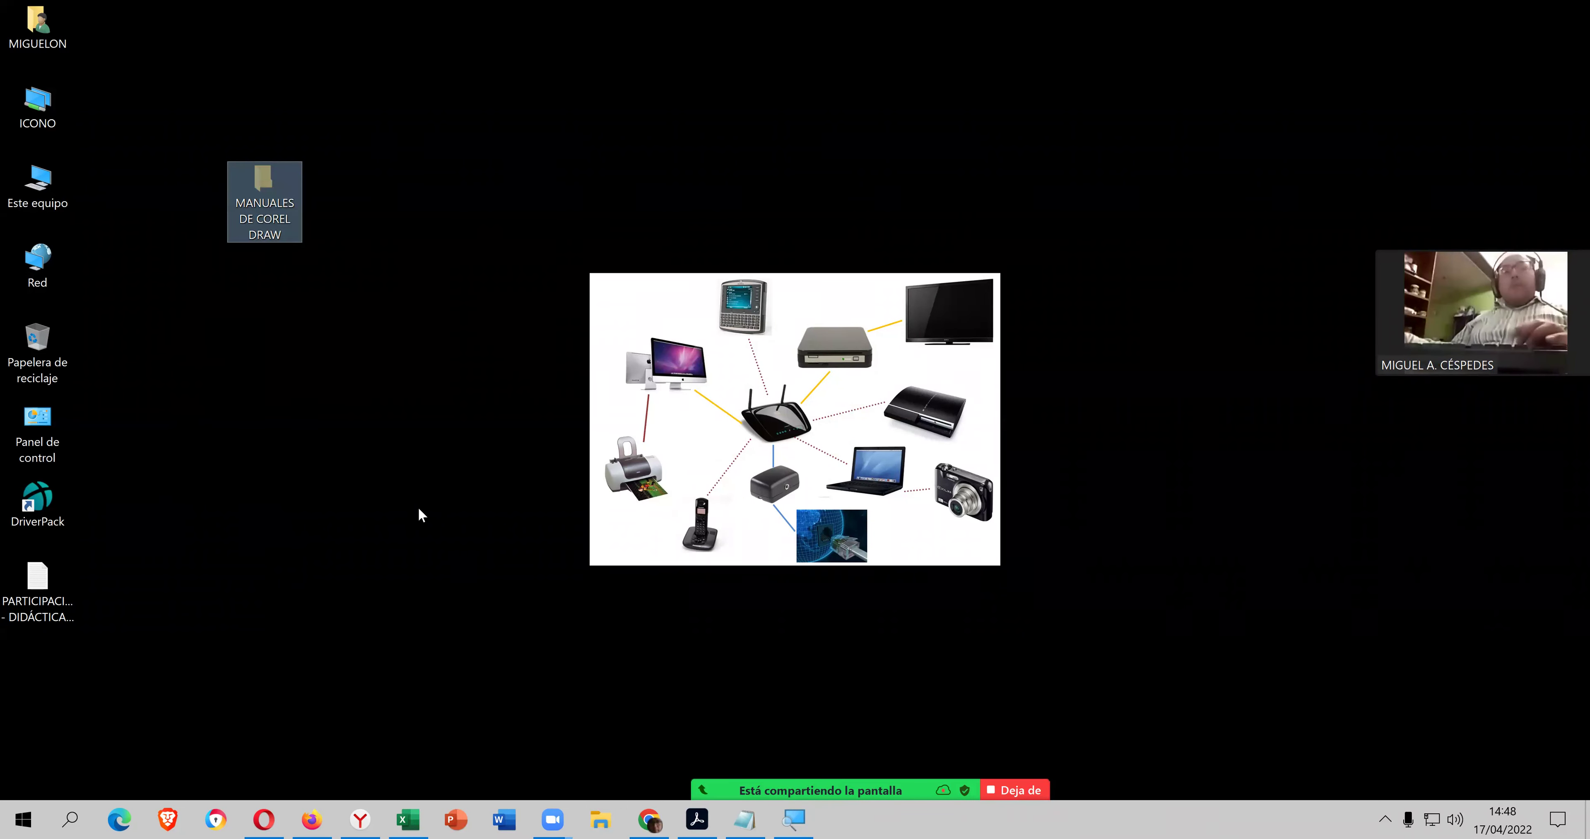
# - Look through the SAVE _ AS (F:) drive, checking the 5 _ MATERIAL COMPUTRON DE COLEGAS and 1 _ NOVEDADES 2022 folders for a storage place
pyautogui.press('super+e')
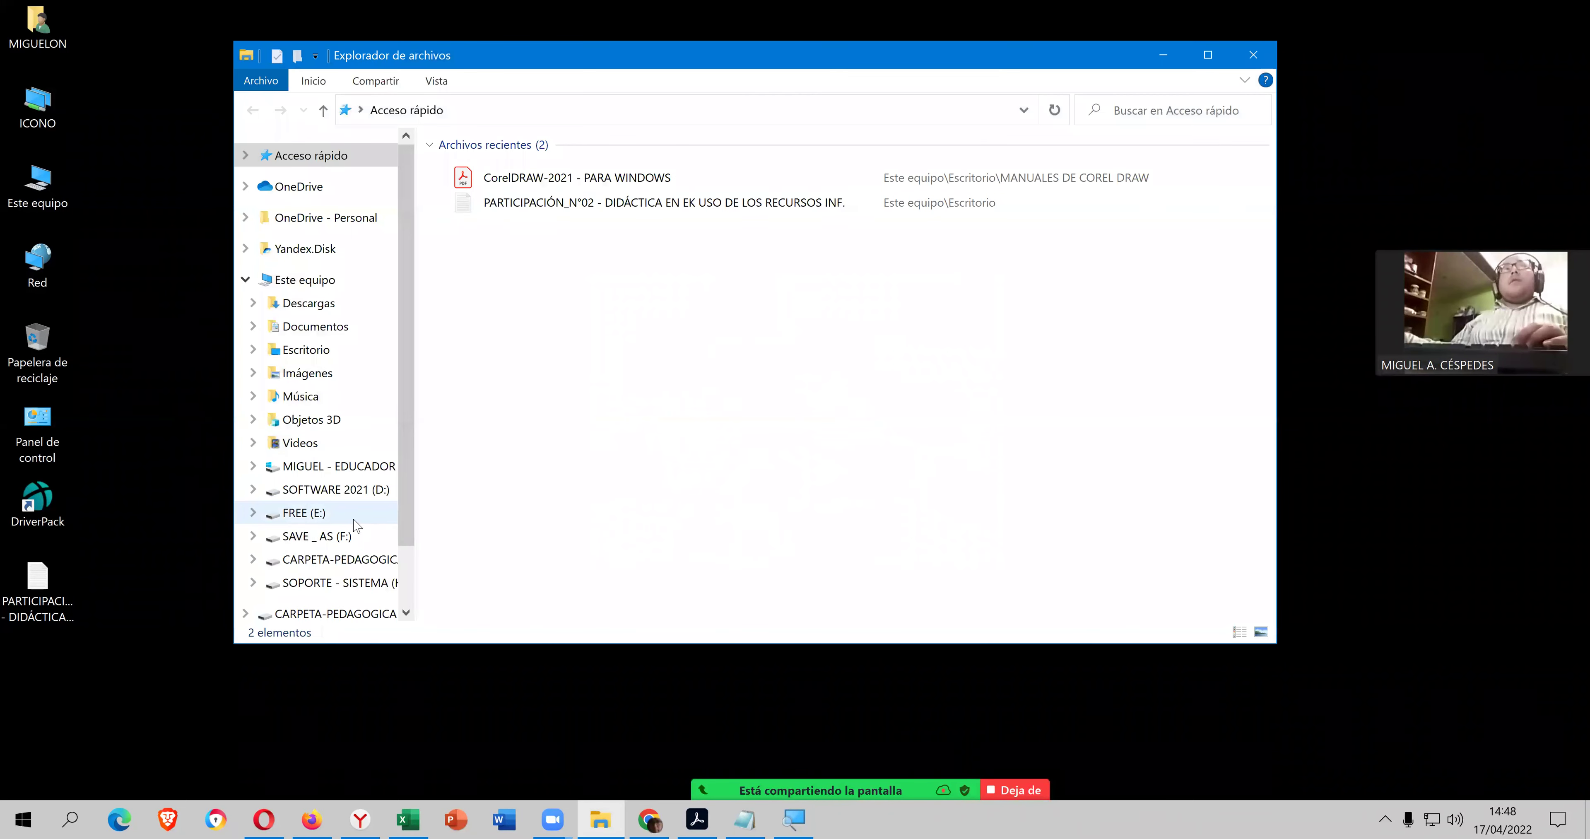
pyautogui.click(334, 536)
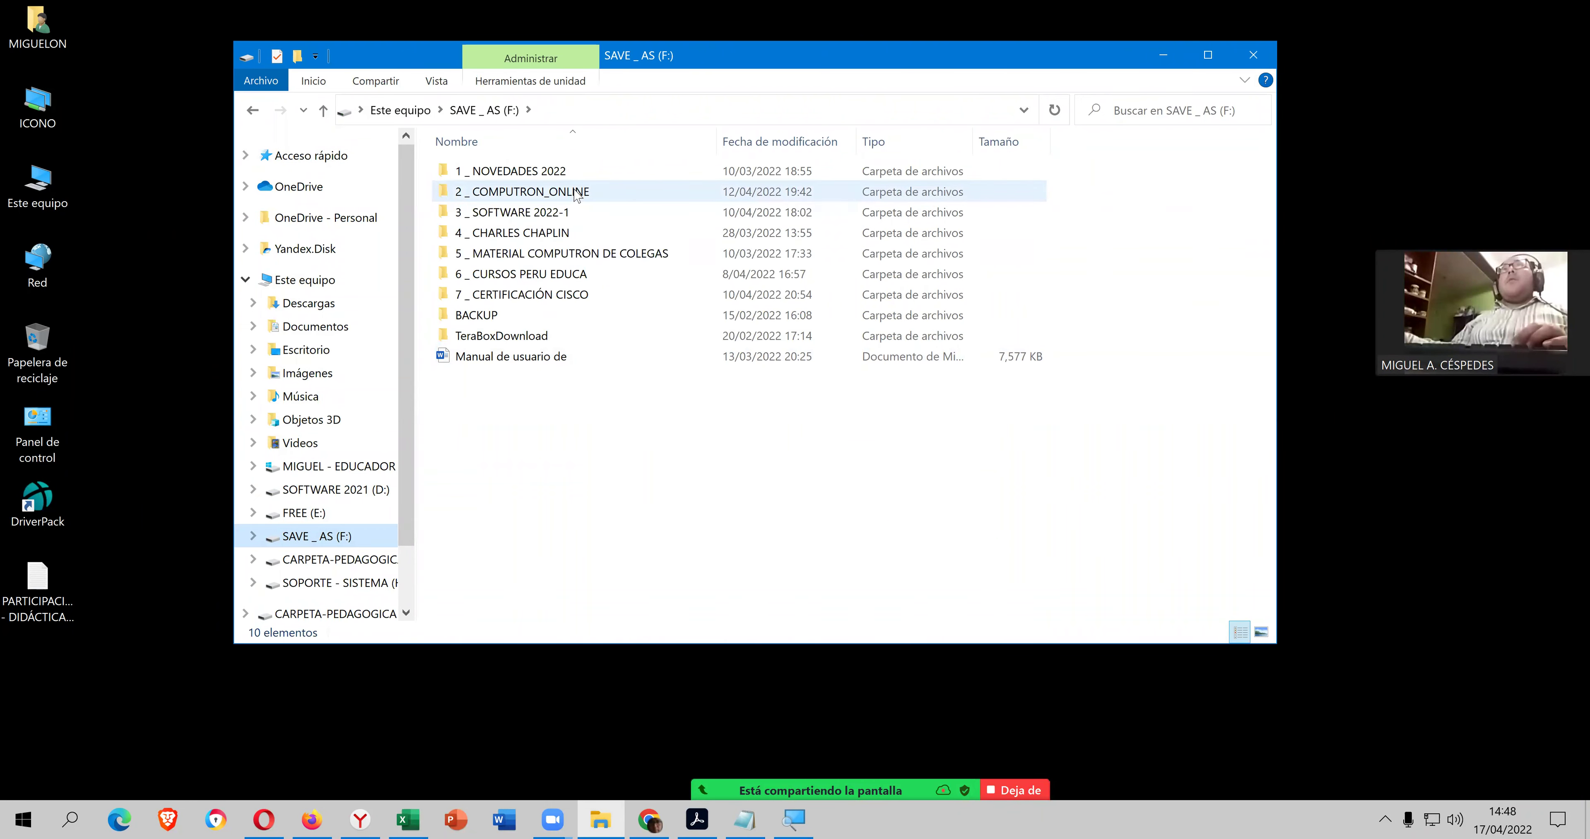
pyautogui.doubleClick(653, 261)
pyautogui.scroll(-5, 963, 467)
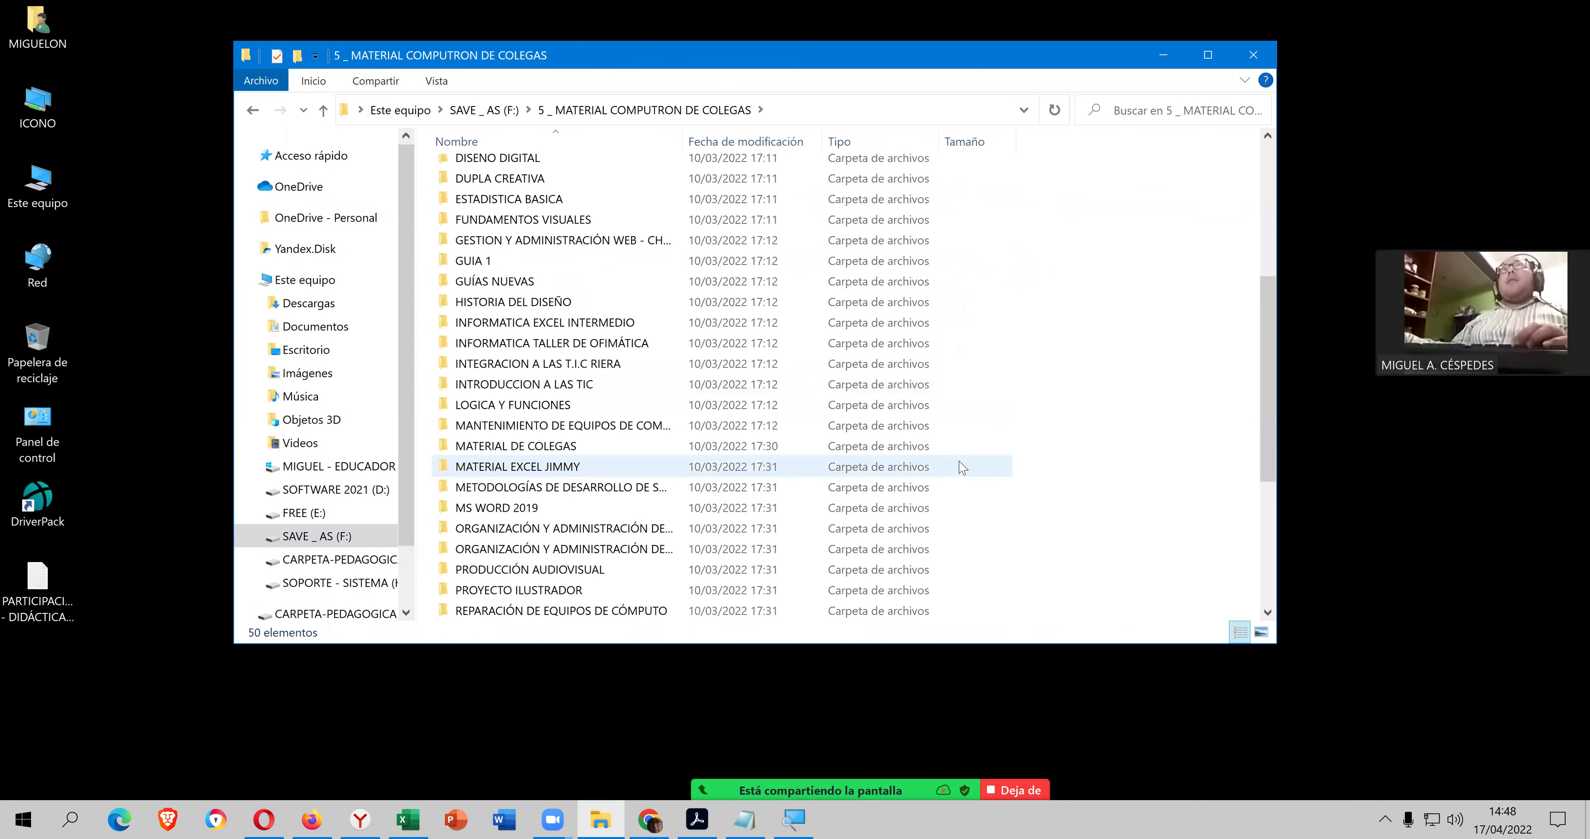
pyautogui.scroll(-5, 963, 467)
pyautogui.click(509, 111)
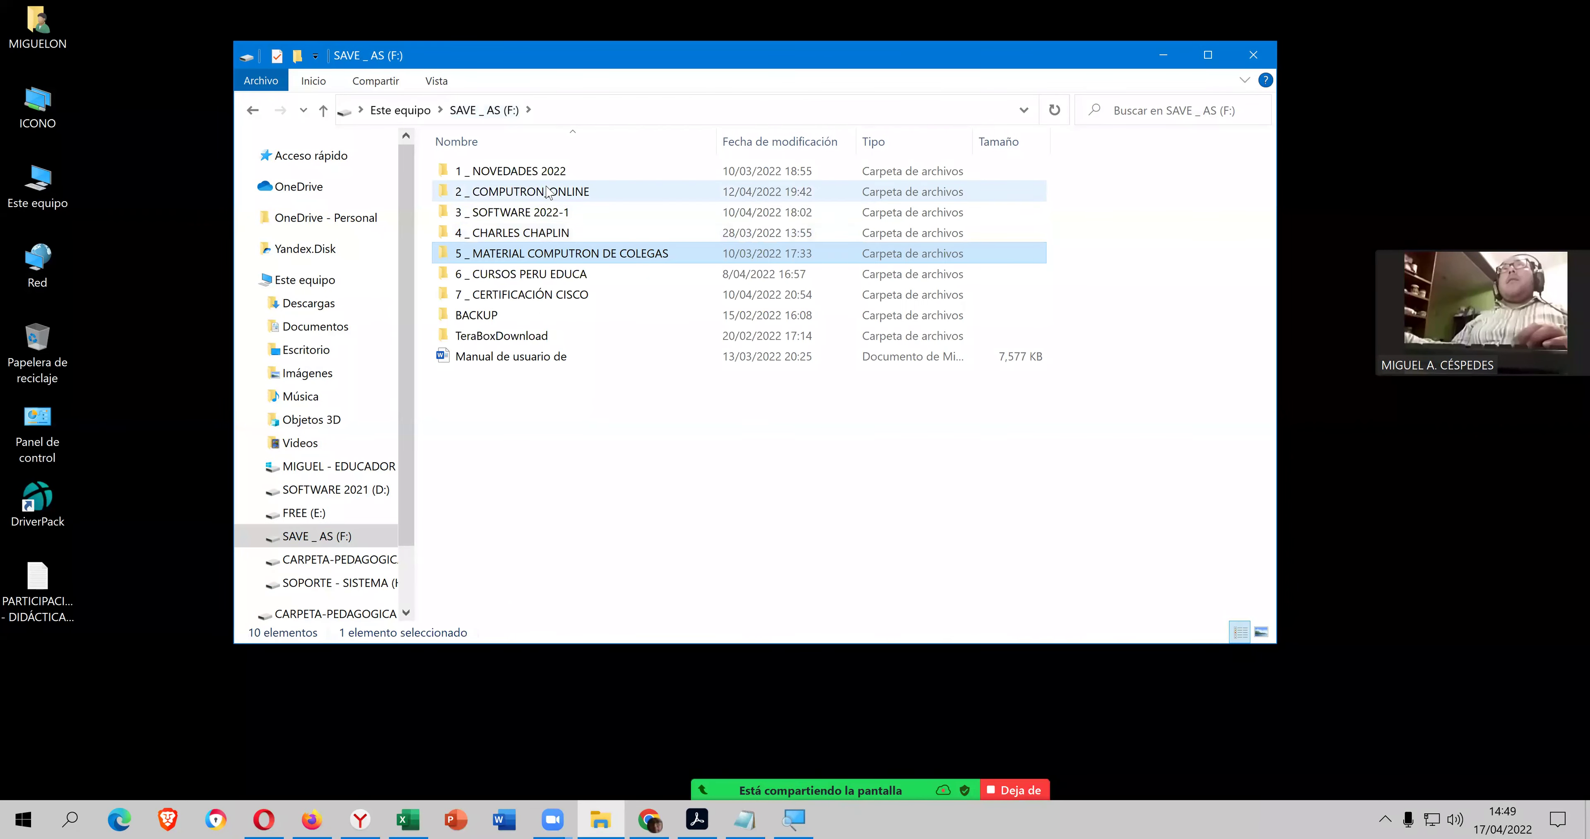
pyautogui.doubleClick(543, 171)
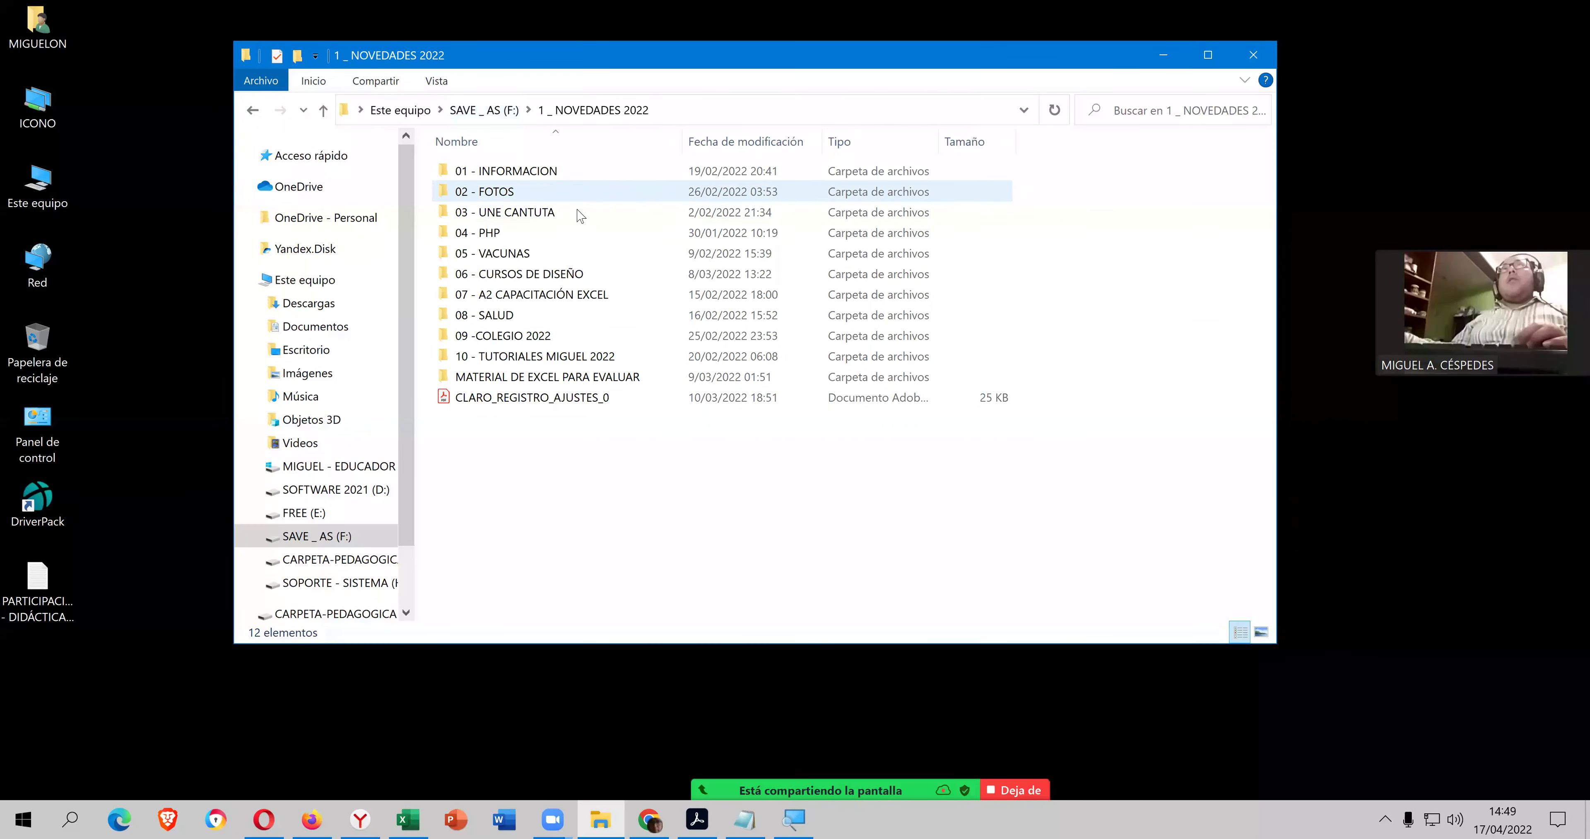
pyautogui.click(498, 111)
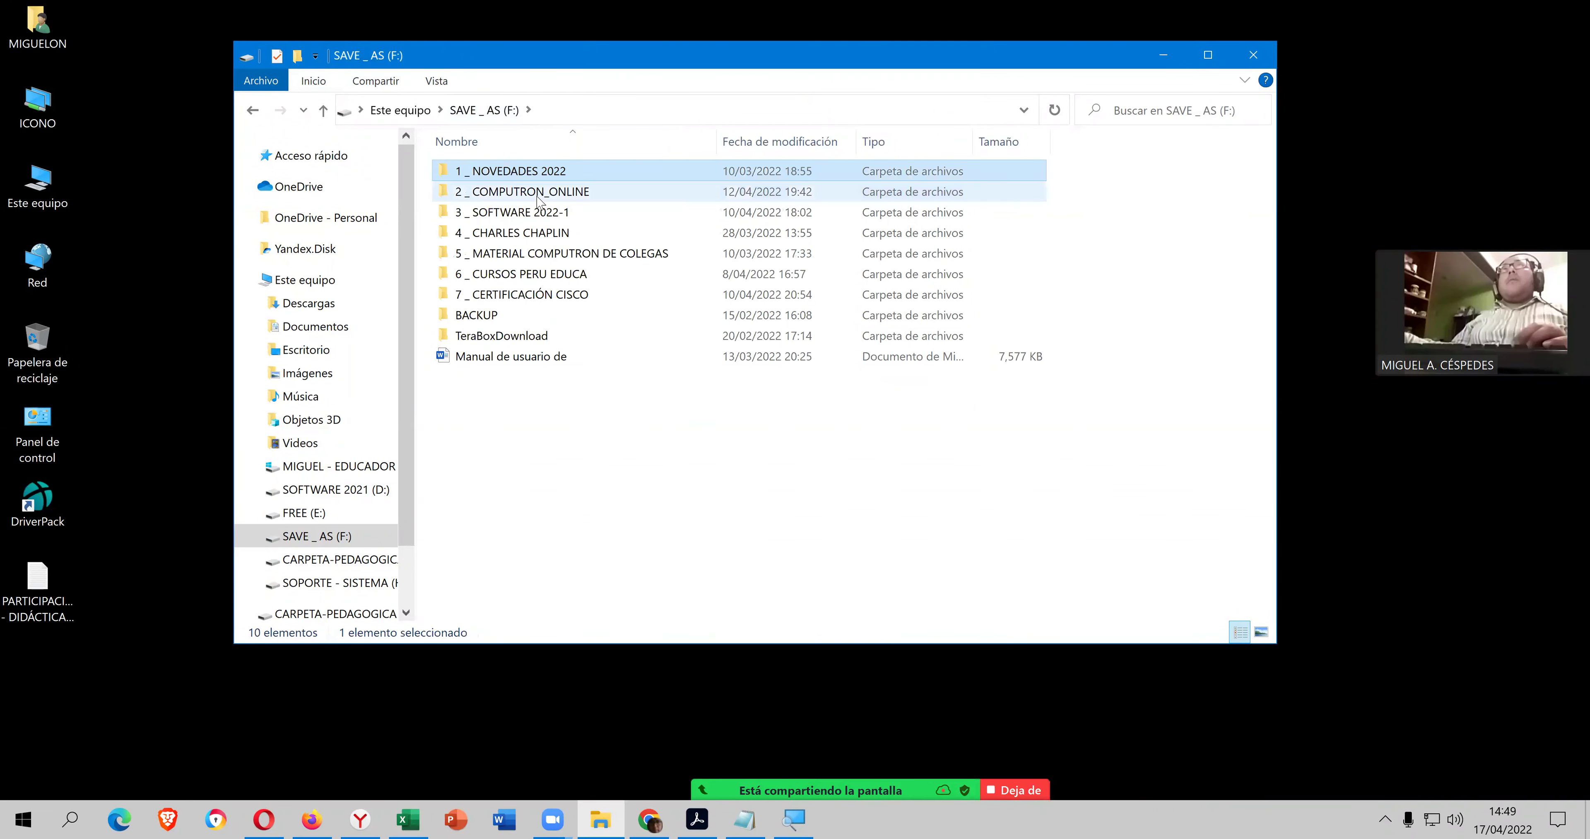
# - Paste the cut manuals folder into 004_EXTRAS ABRIL inside the 2 _ COMPUTRON_ONLINE folder
pyautogui.doubleClick(539, 193)
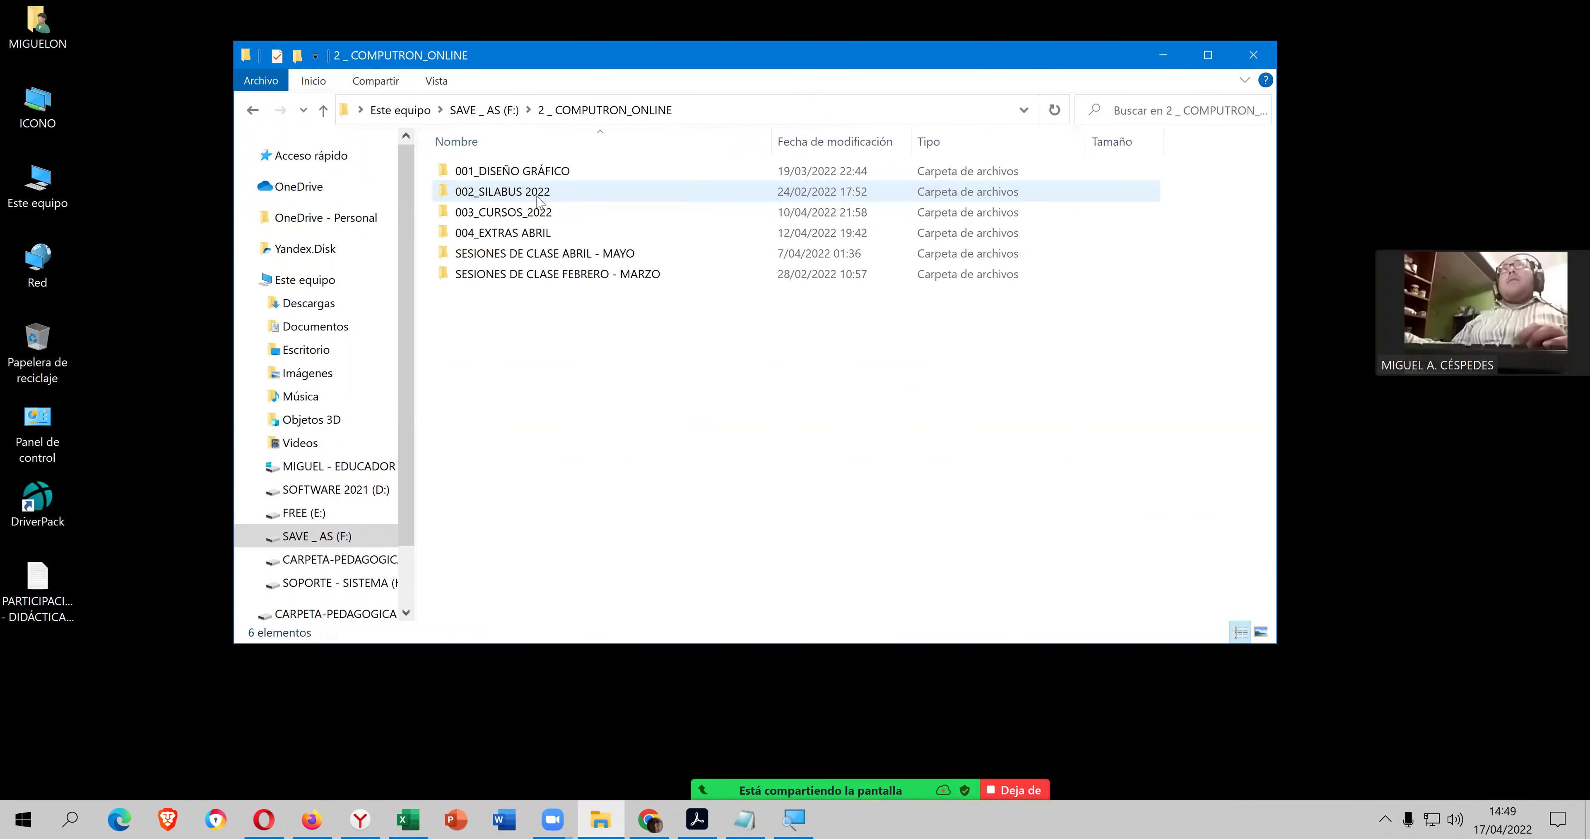
pyautogui.doubleClick(564, 231)
pyautogui.rightClick(570, 300)
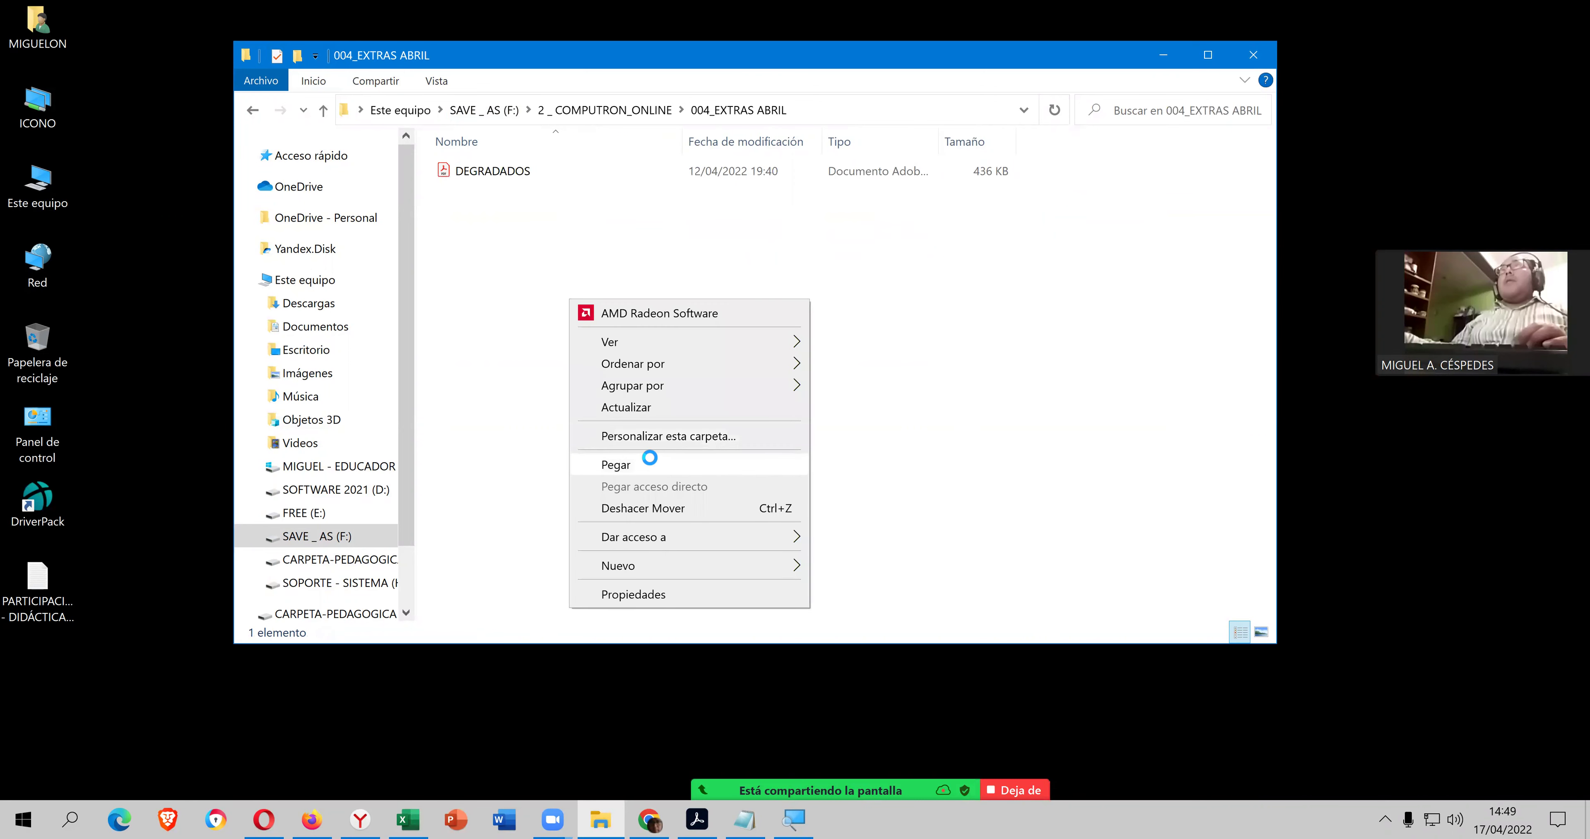
pyautogui.click(697, 466)
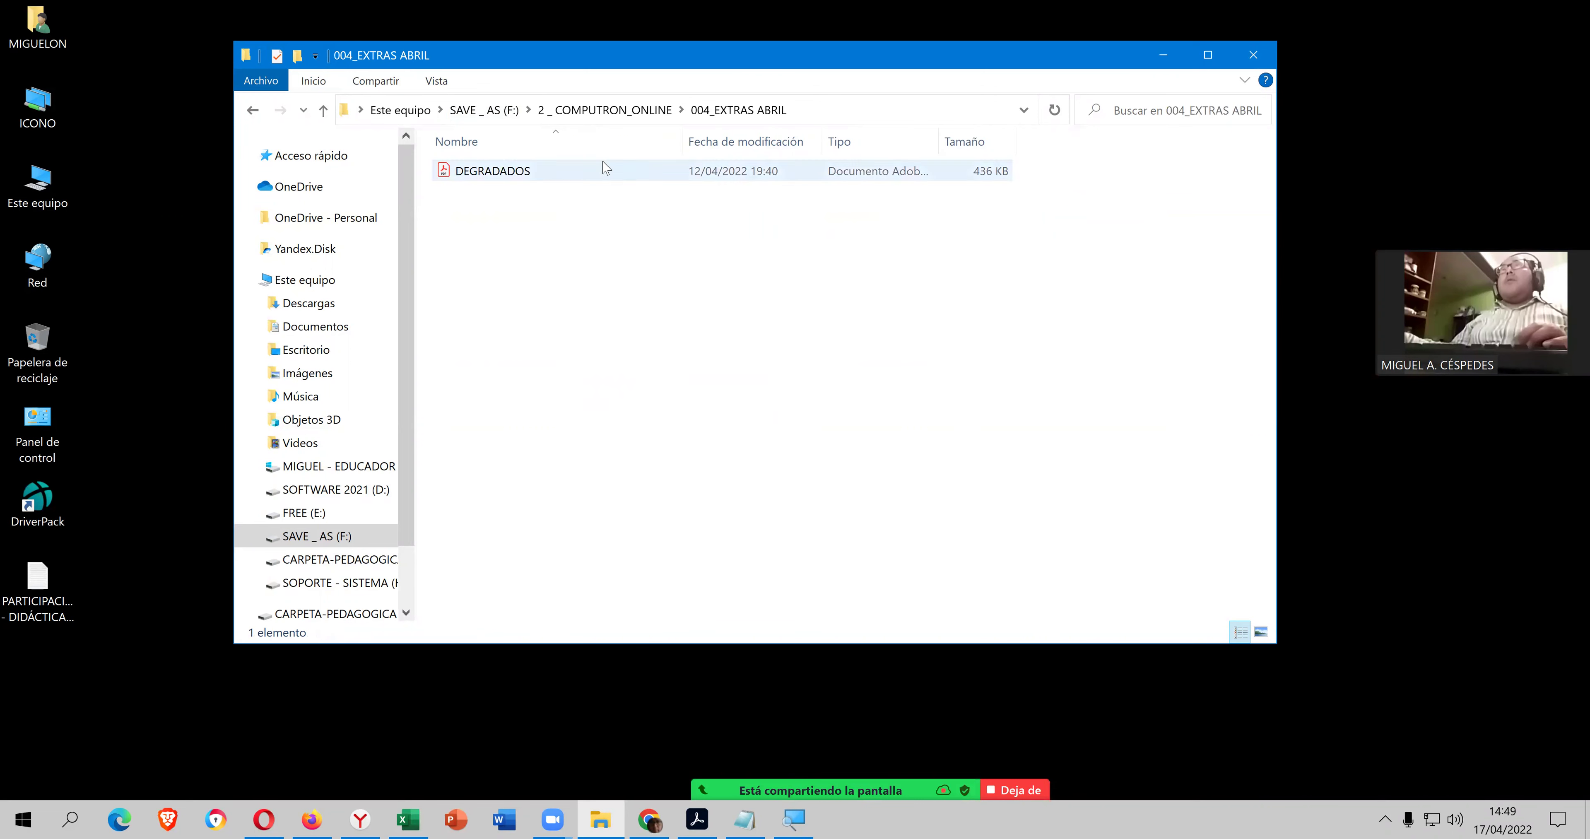
# - Rename the 004_EXTRAS ABRIL folder to 004_MATERIAL EXTRA DE ABRIL and put the Explorer window away
pyautogui.click(605, 110)
pyautogui.click(516, 238)
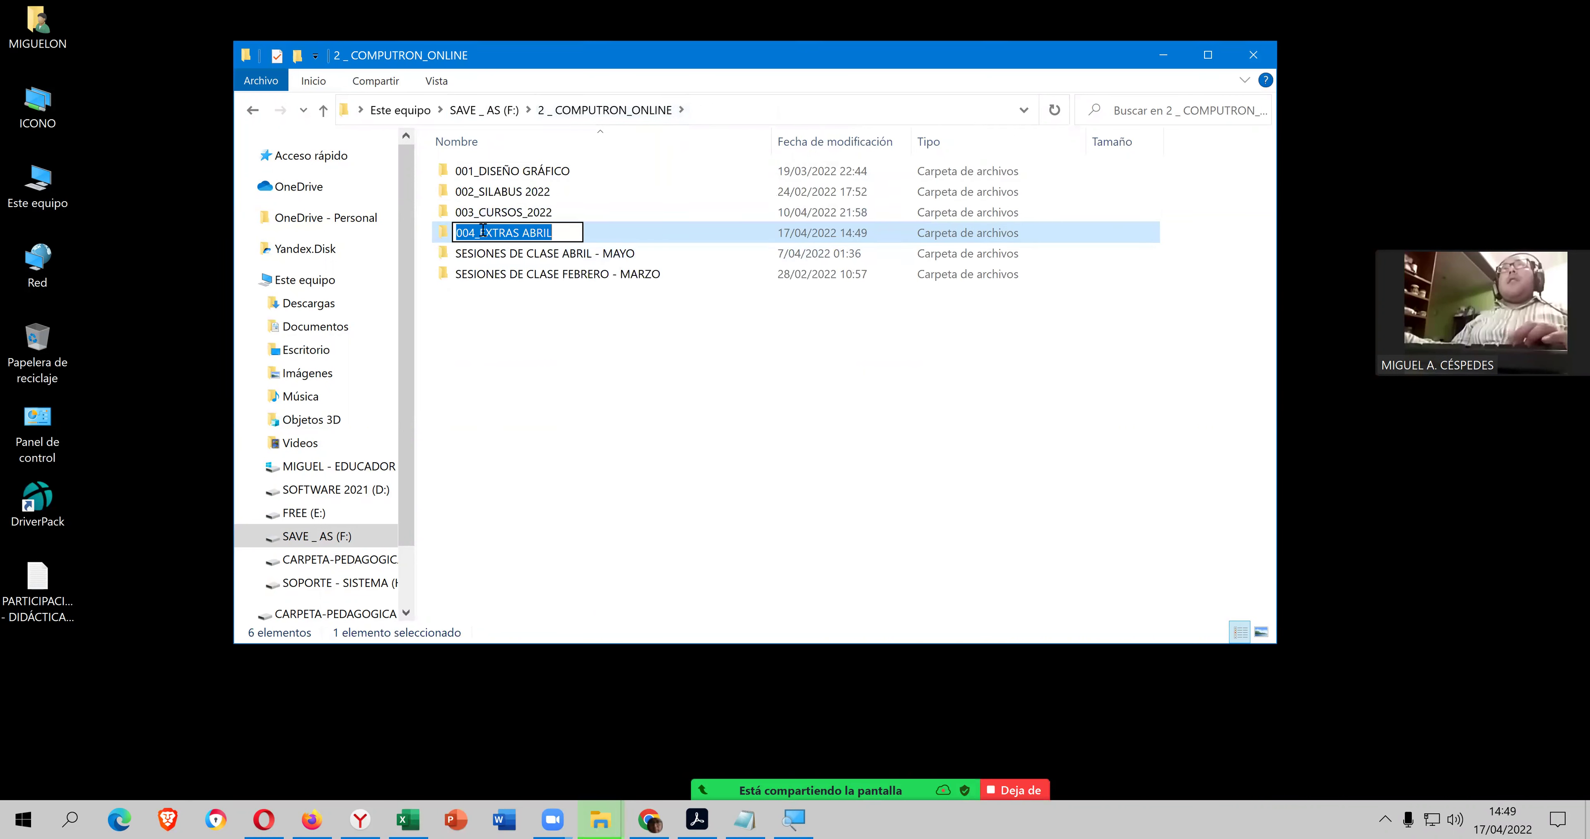
pyautogui.press('Home')
pyautogui.press('Right')
pyautogui.press('Right')
pyautogui.press('Right')
pyautogui.press('Right')
pyautogui.write('MATERIAL')
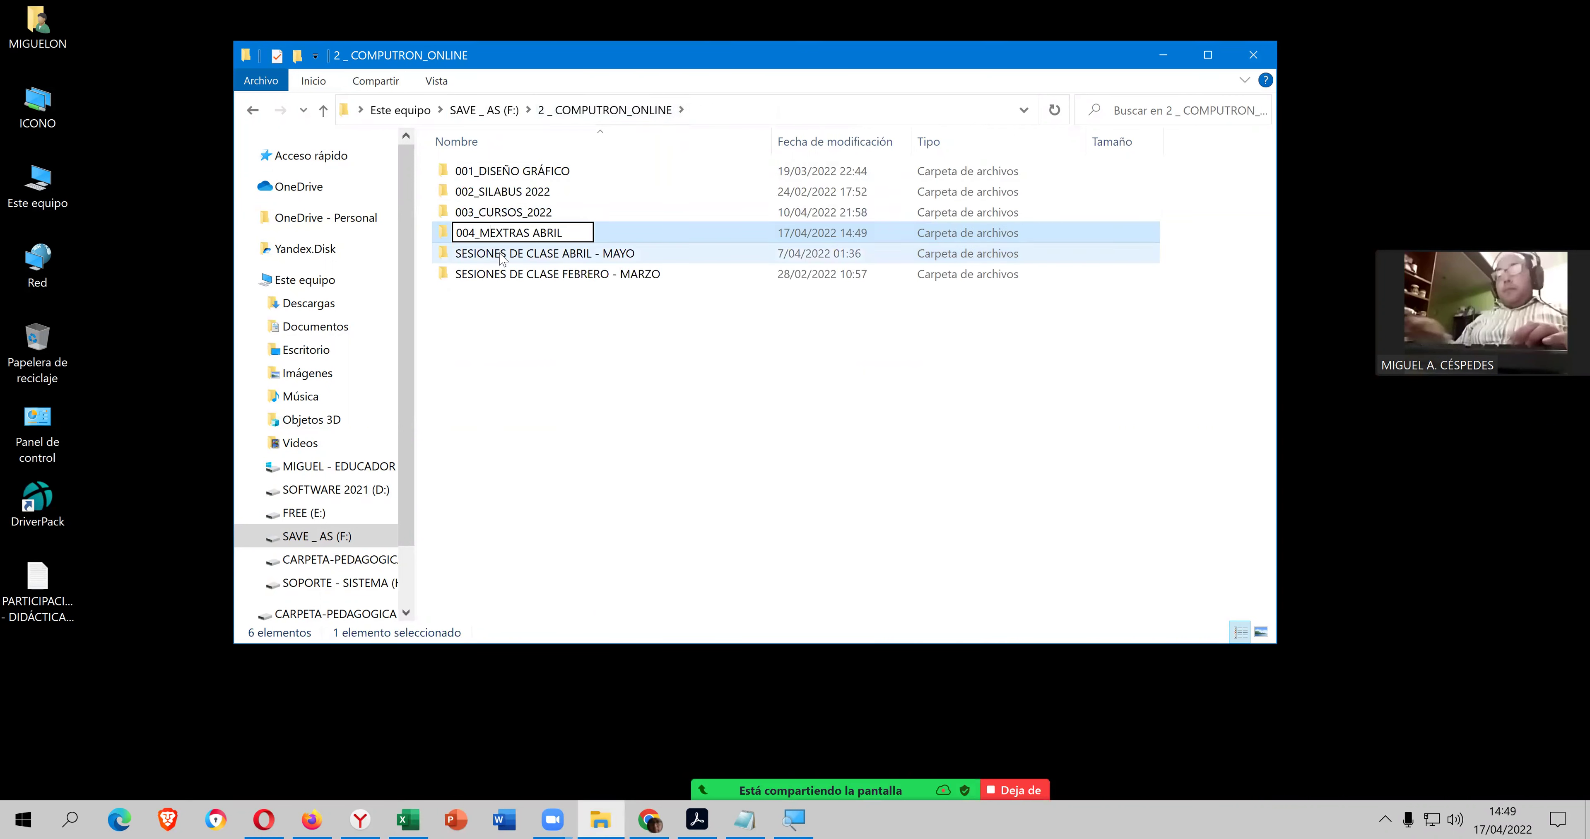
pyautogui.write(' EXTRA')
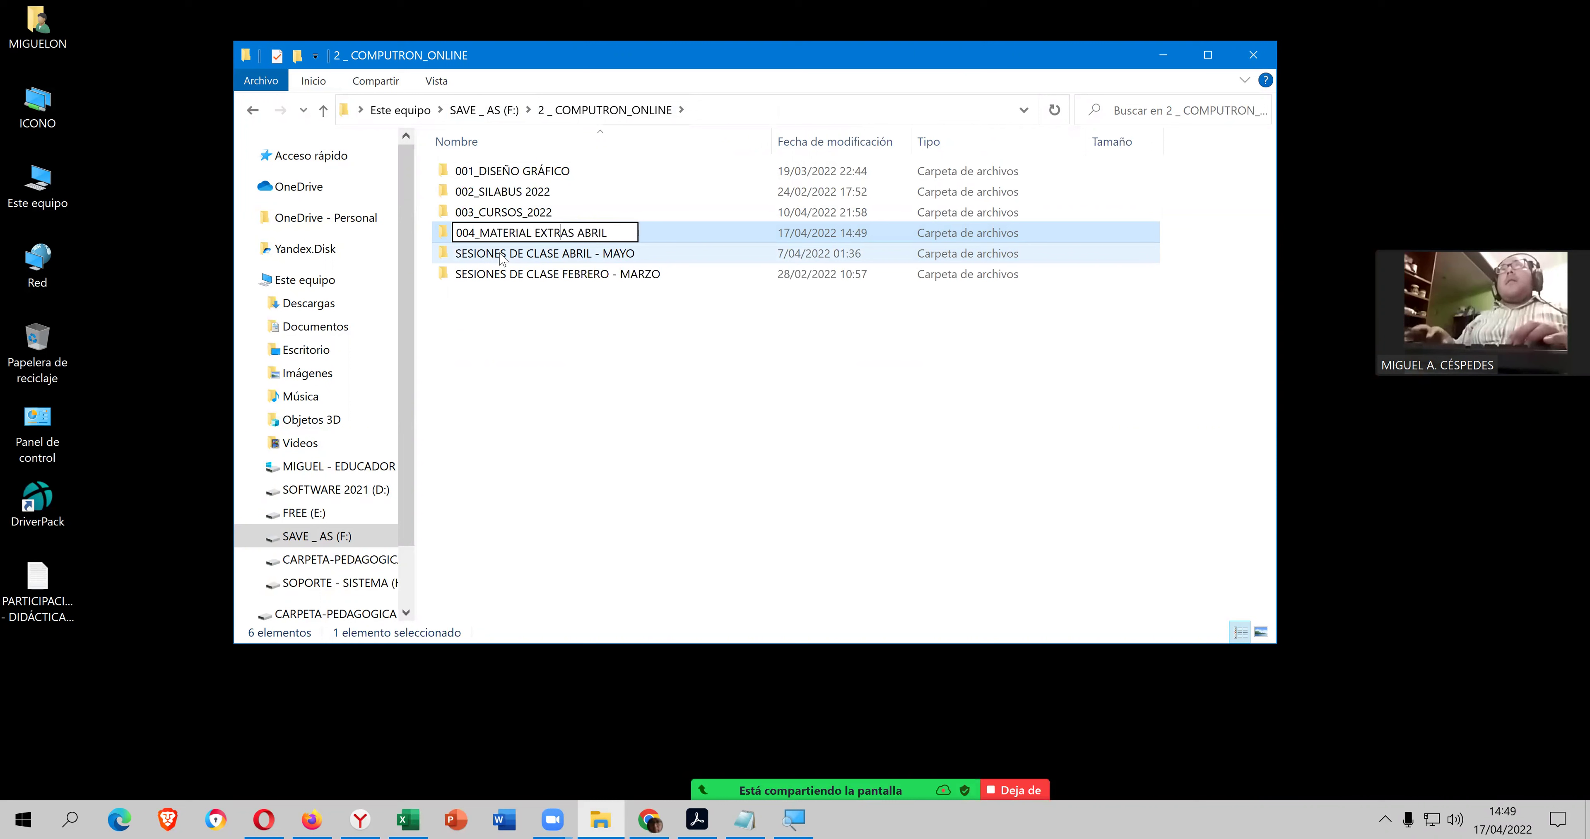
pyautogui.write(' D')
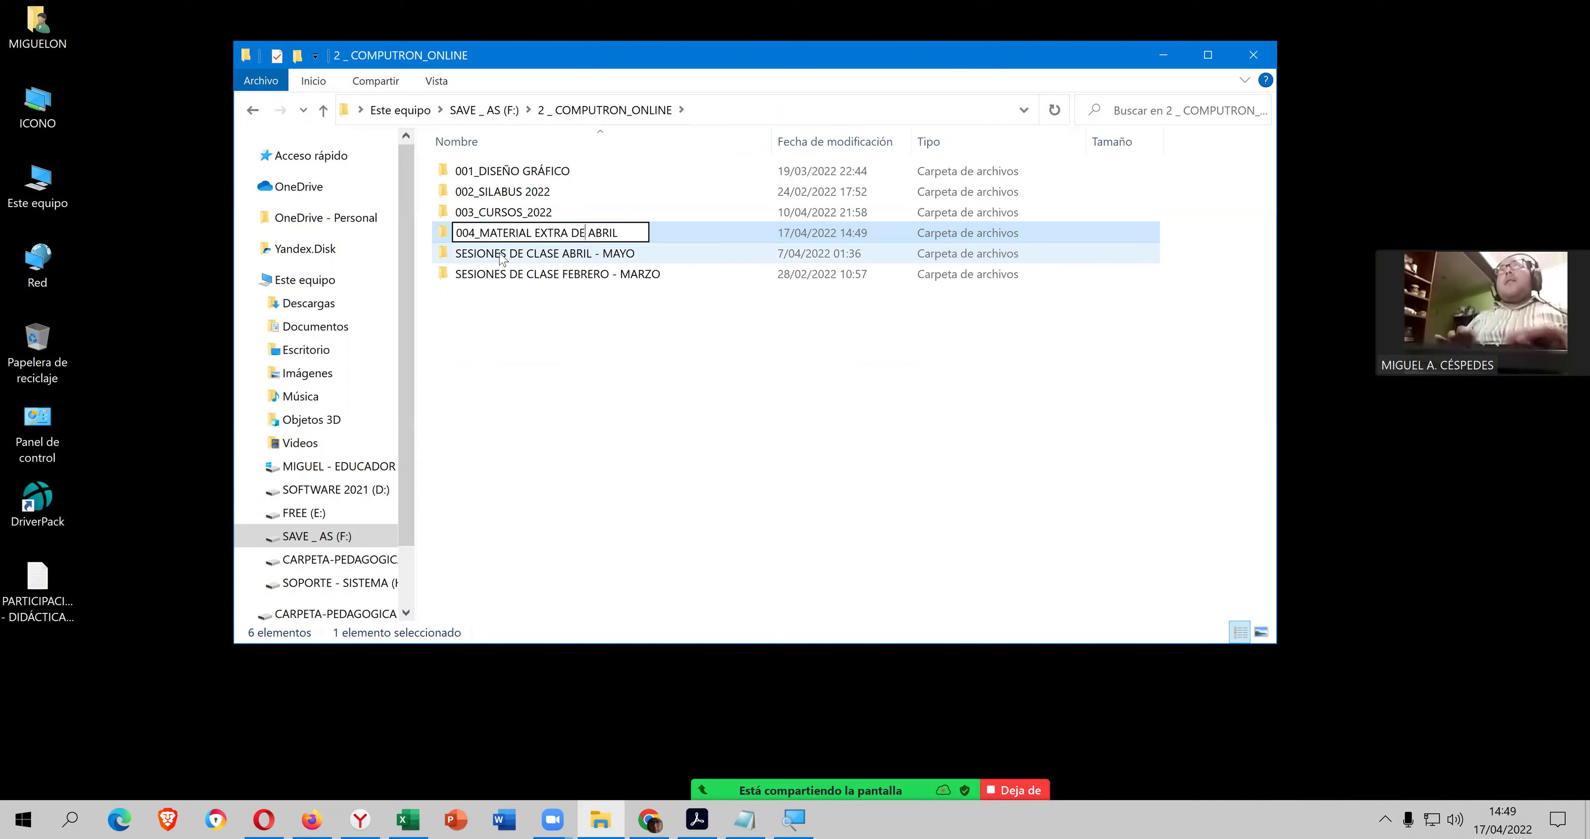
pyautogui.write('E')
pyautogui.press('Return')
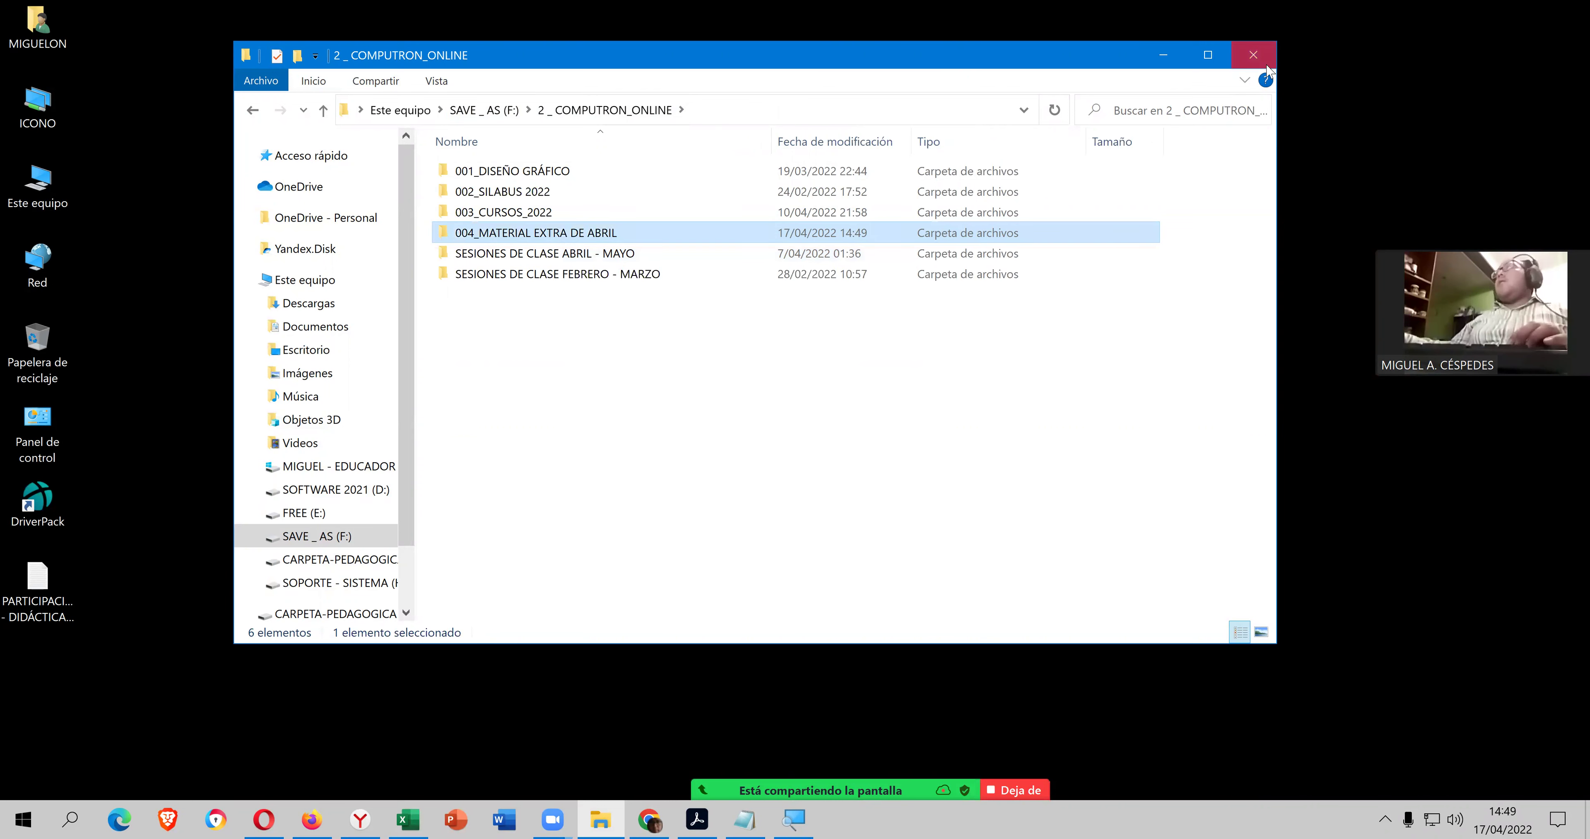
pyautogui.click(1162, 55)
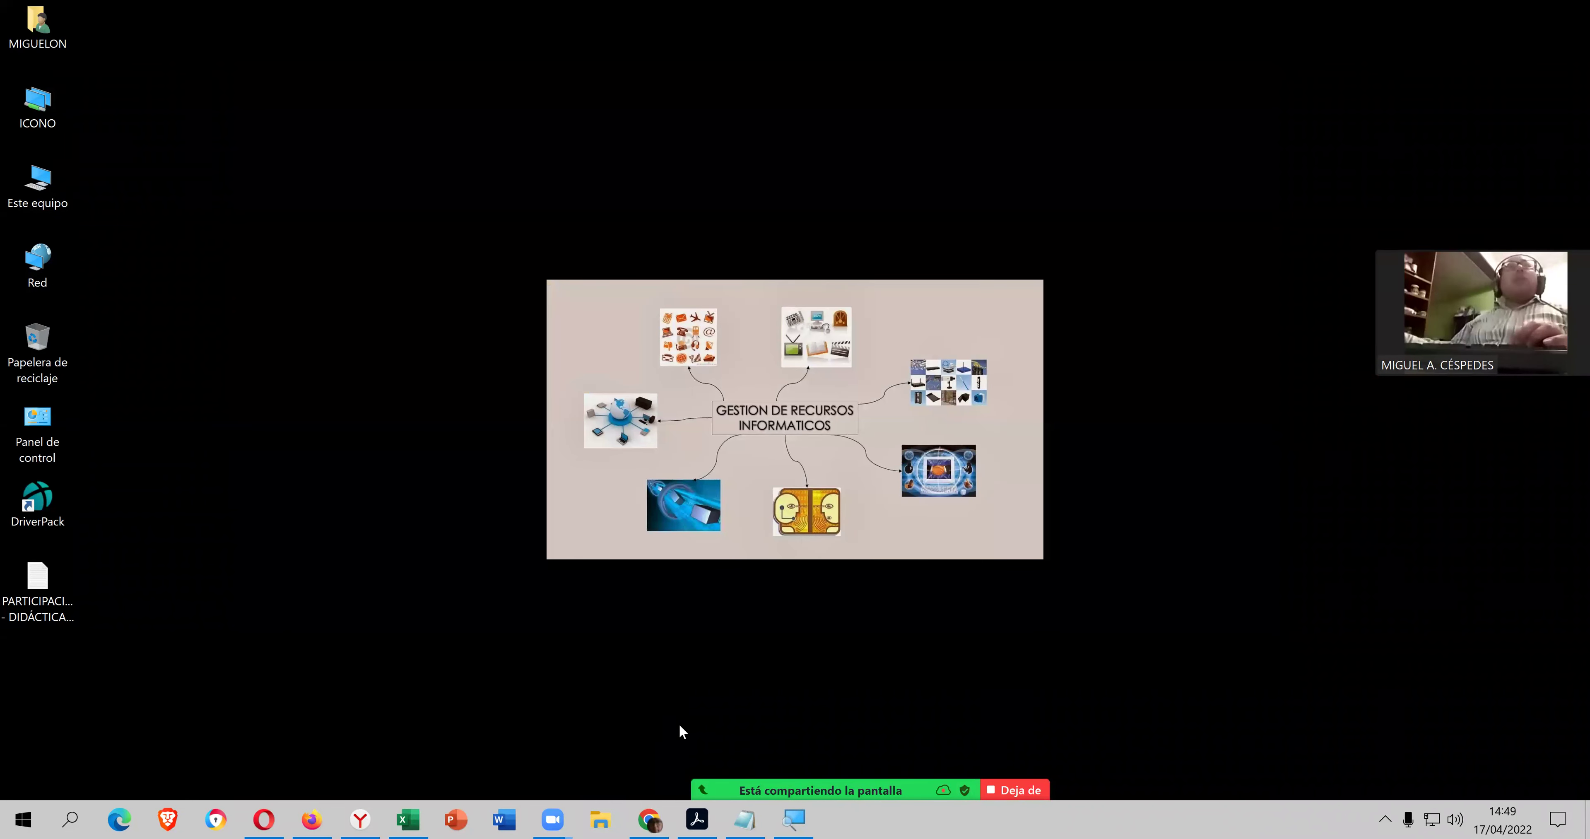
# - Switch to Chrome, maximize its window and dismiss the finished downloads
pyautogui.click(649, 819)
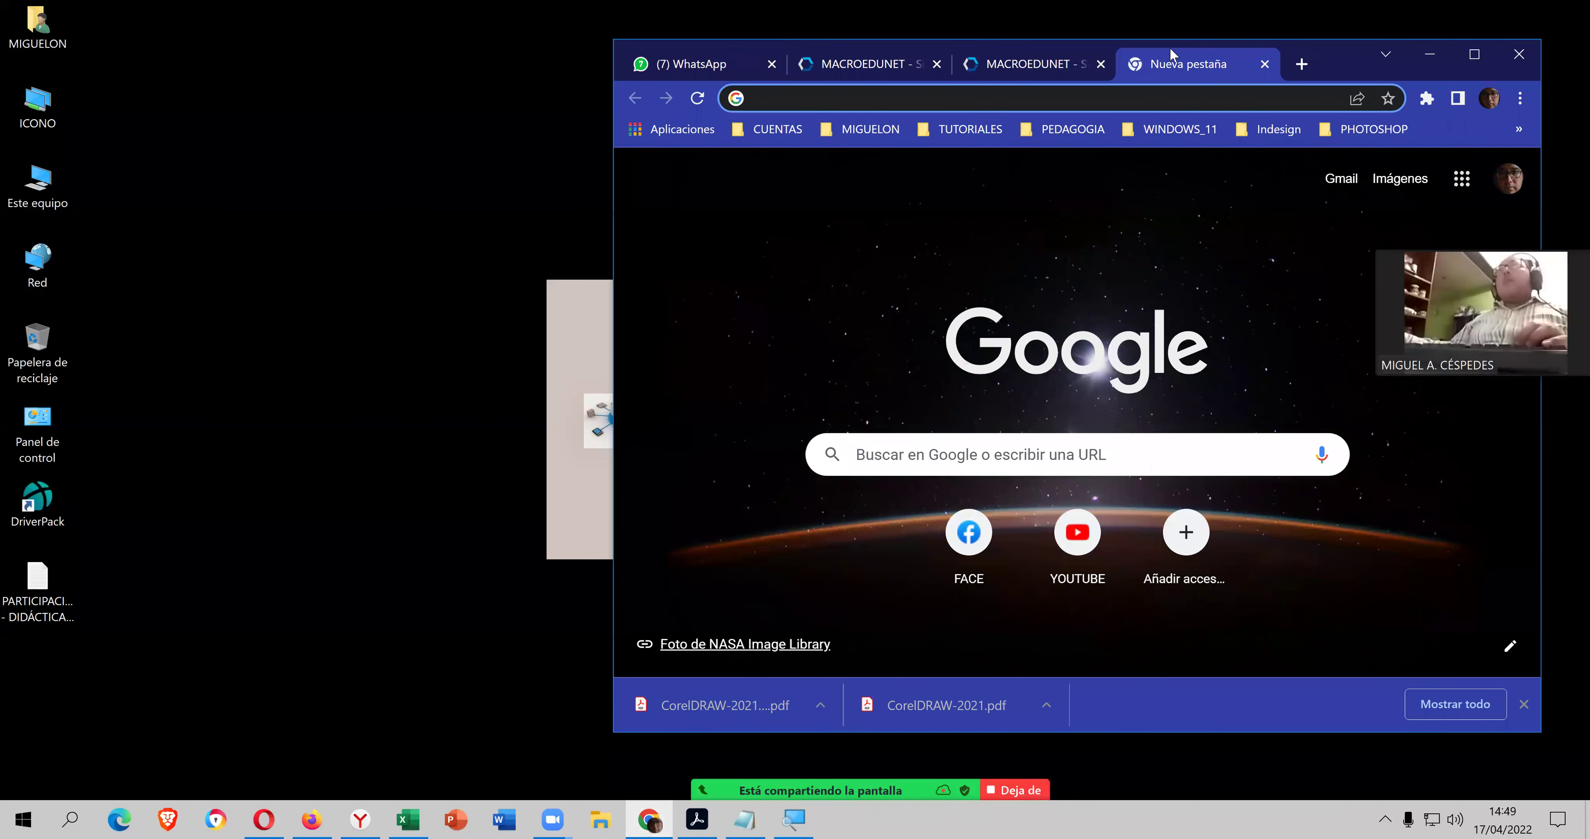
pyautogui.click(1474, 56)
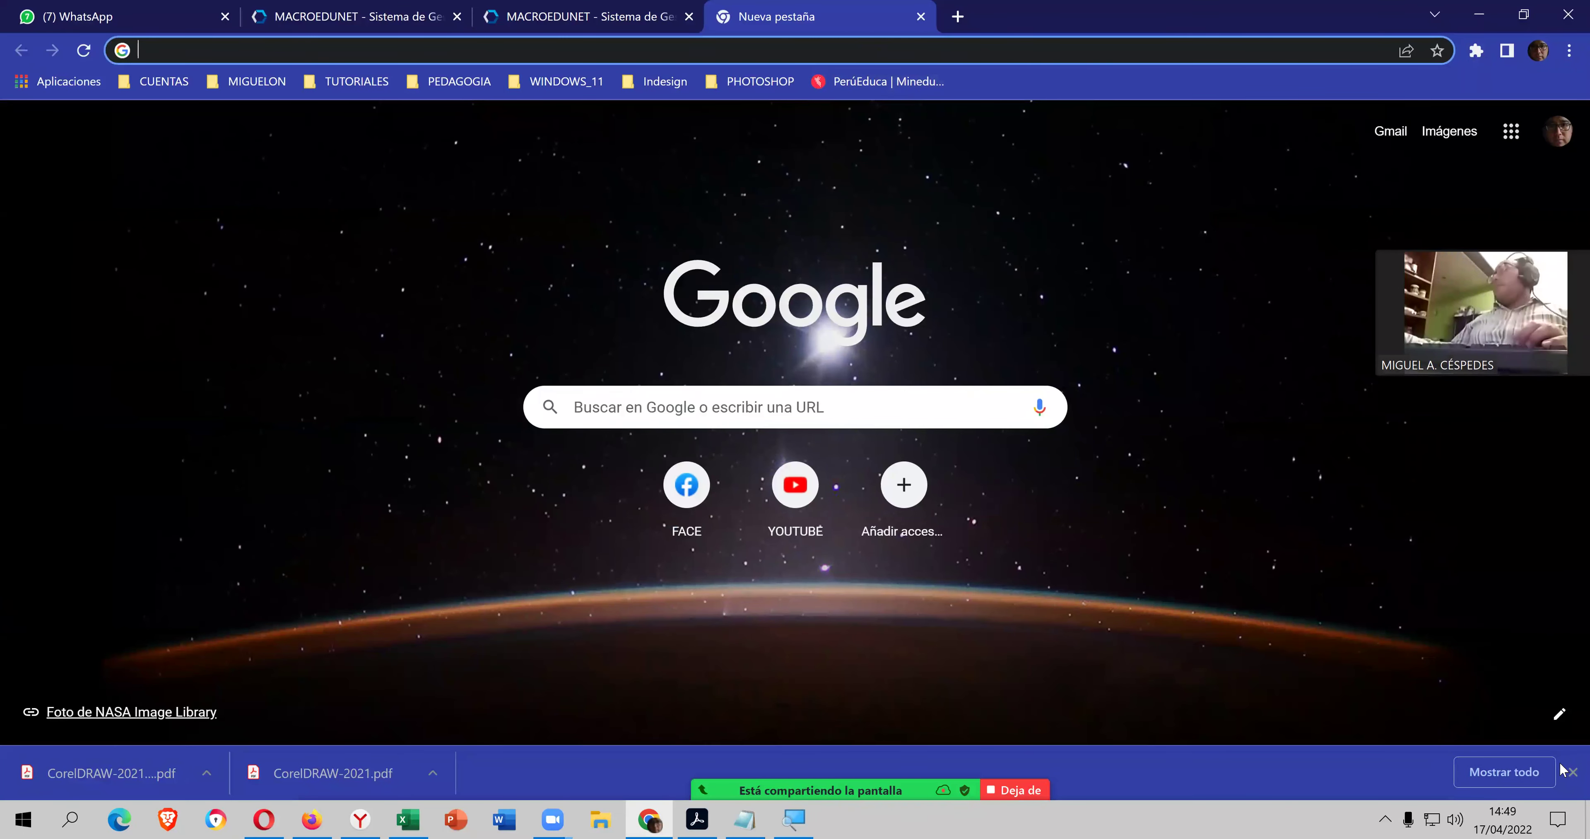
pyautogui.click(1572, 772)
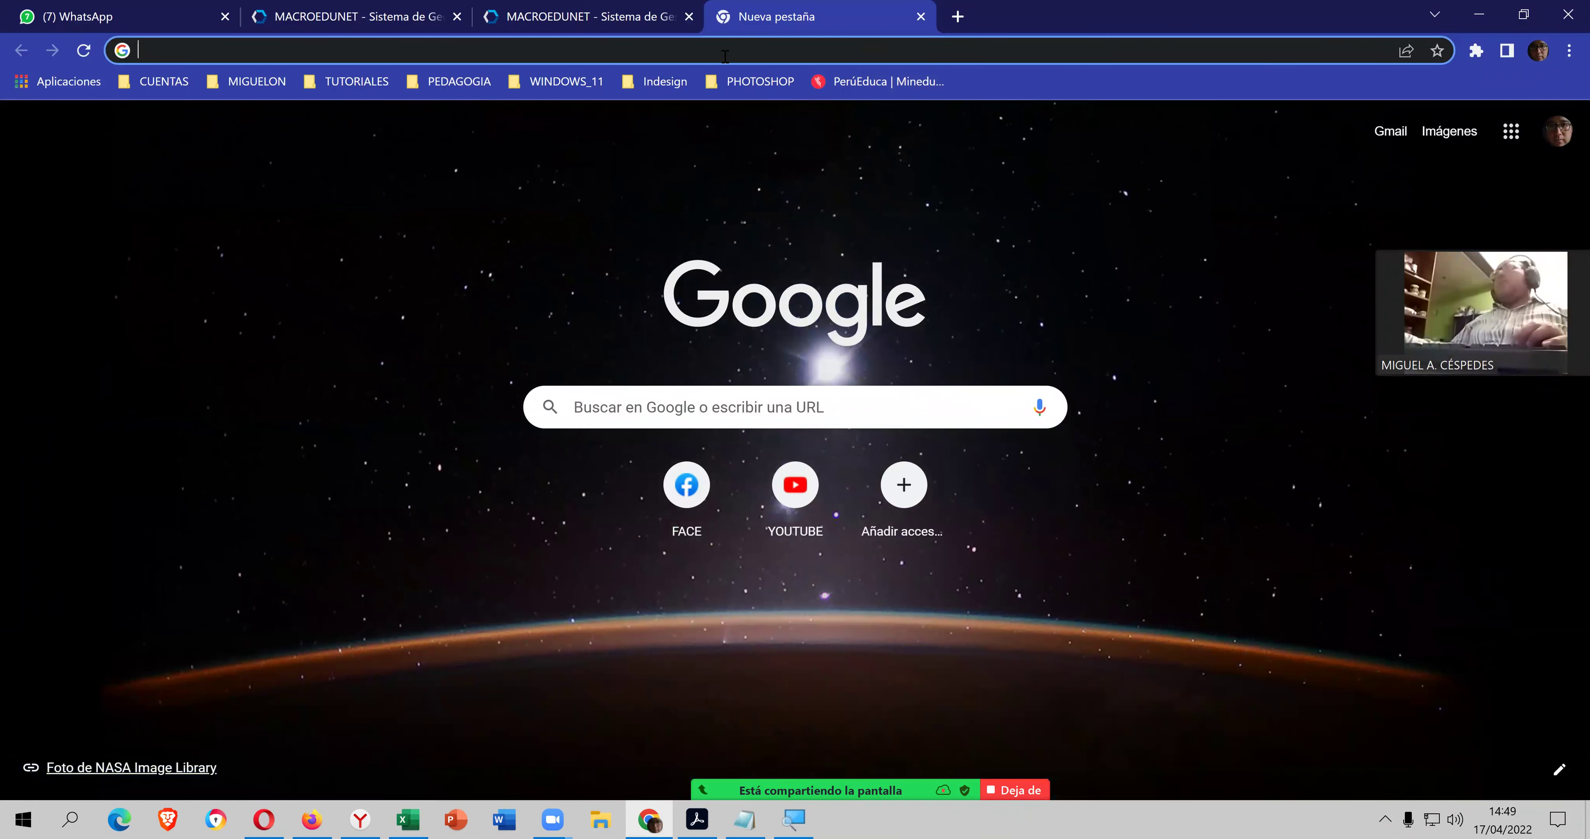
# - Search Google for ATUBE CATCHER
pyautogui.click(725, 57)
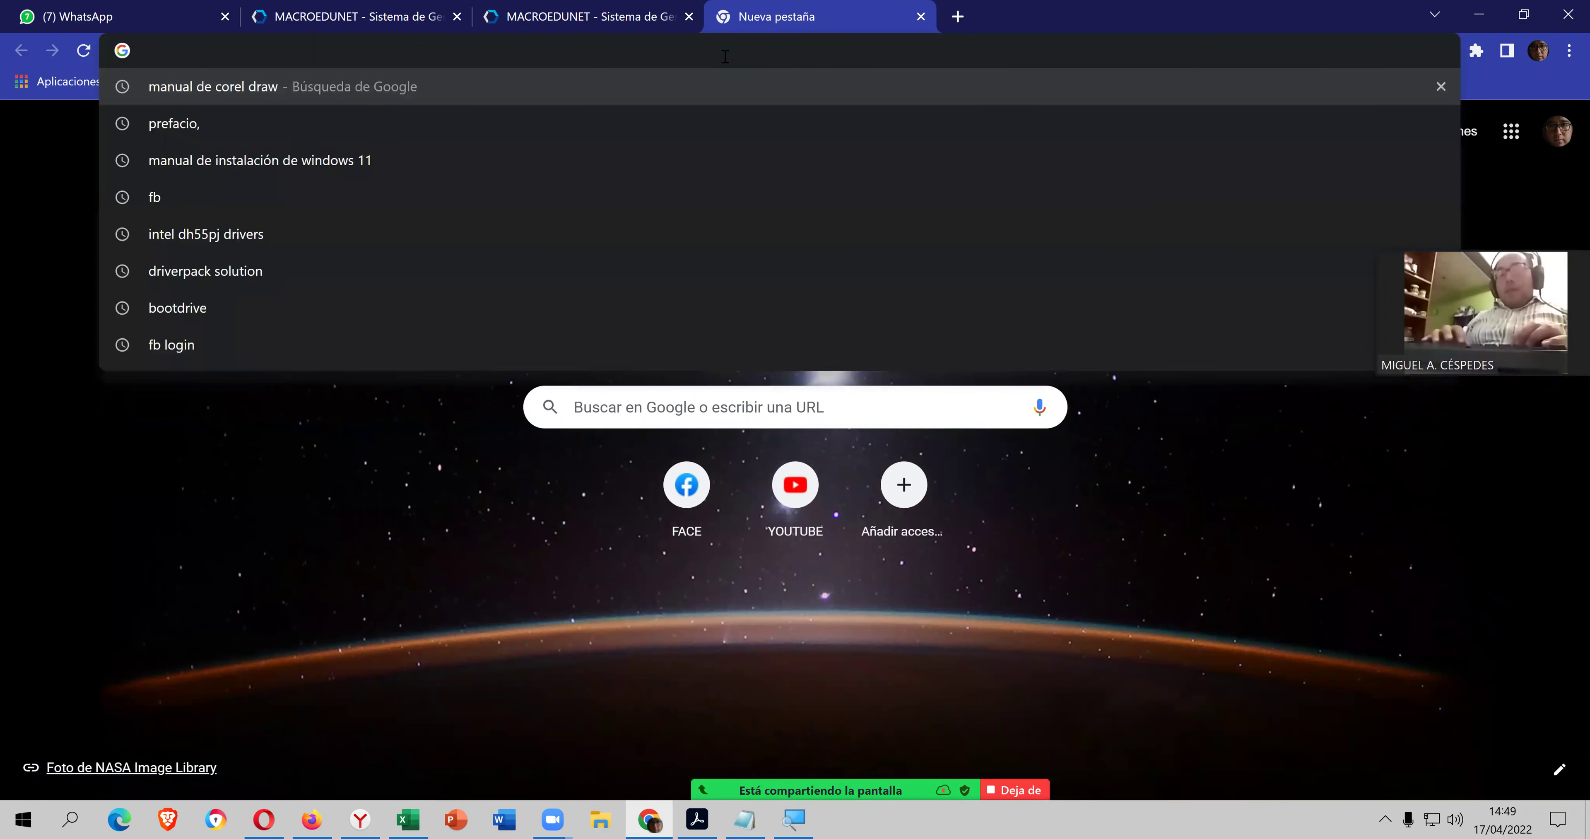
pyautogui.write('ATUBE')
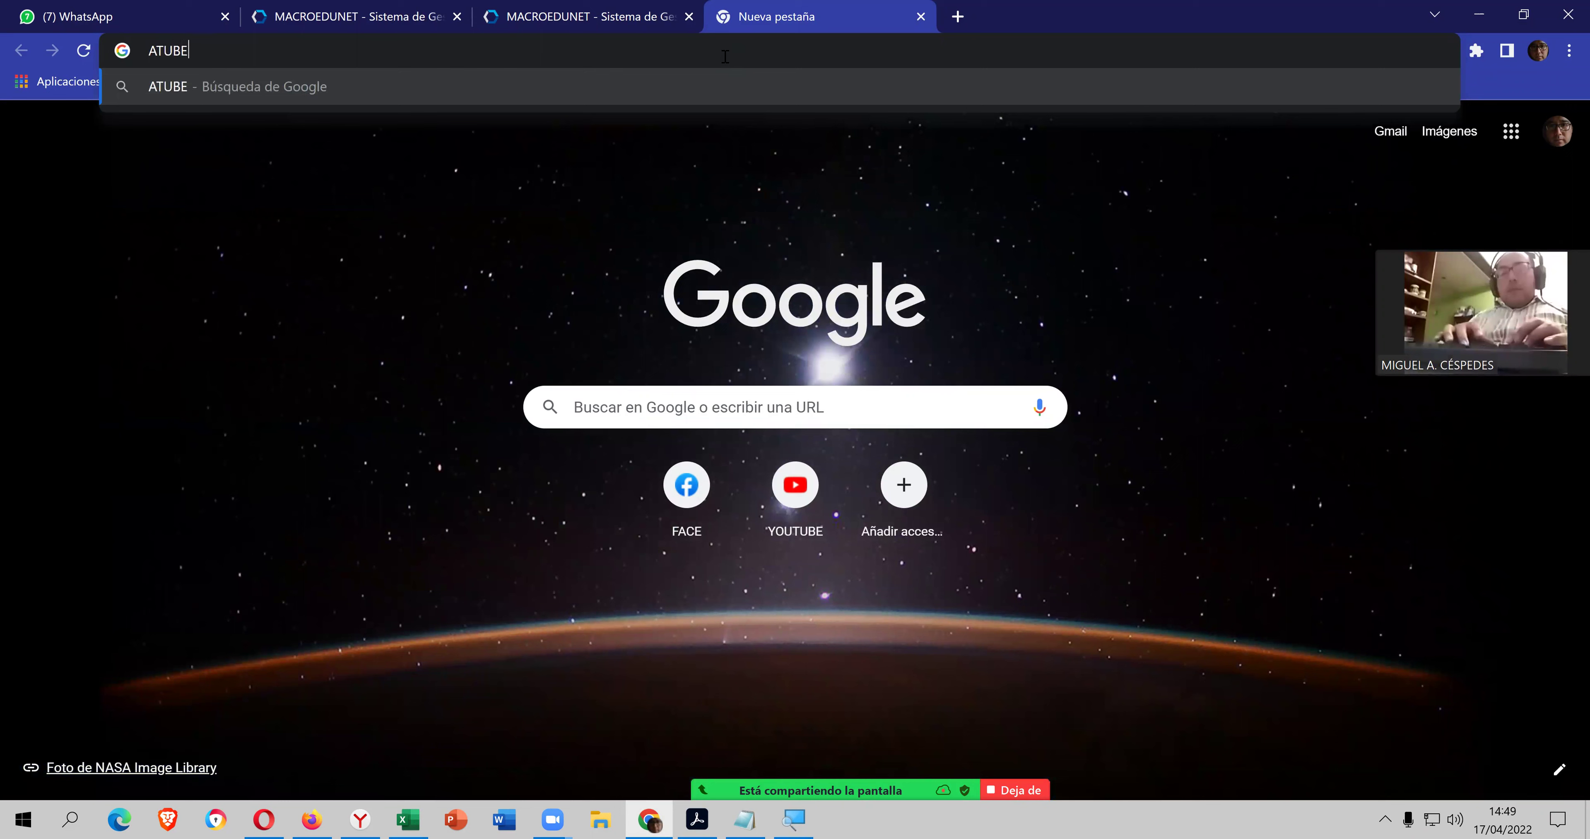
pyautogui.write(' CATCHER')
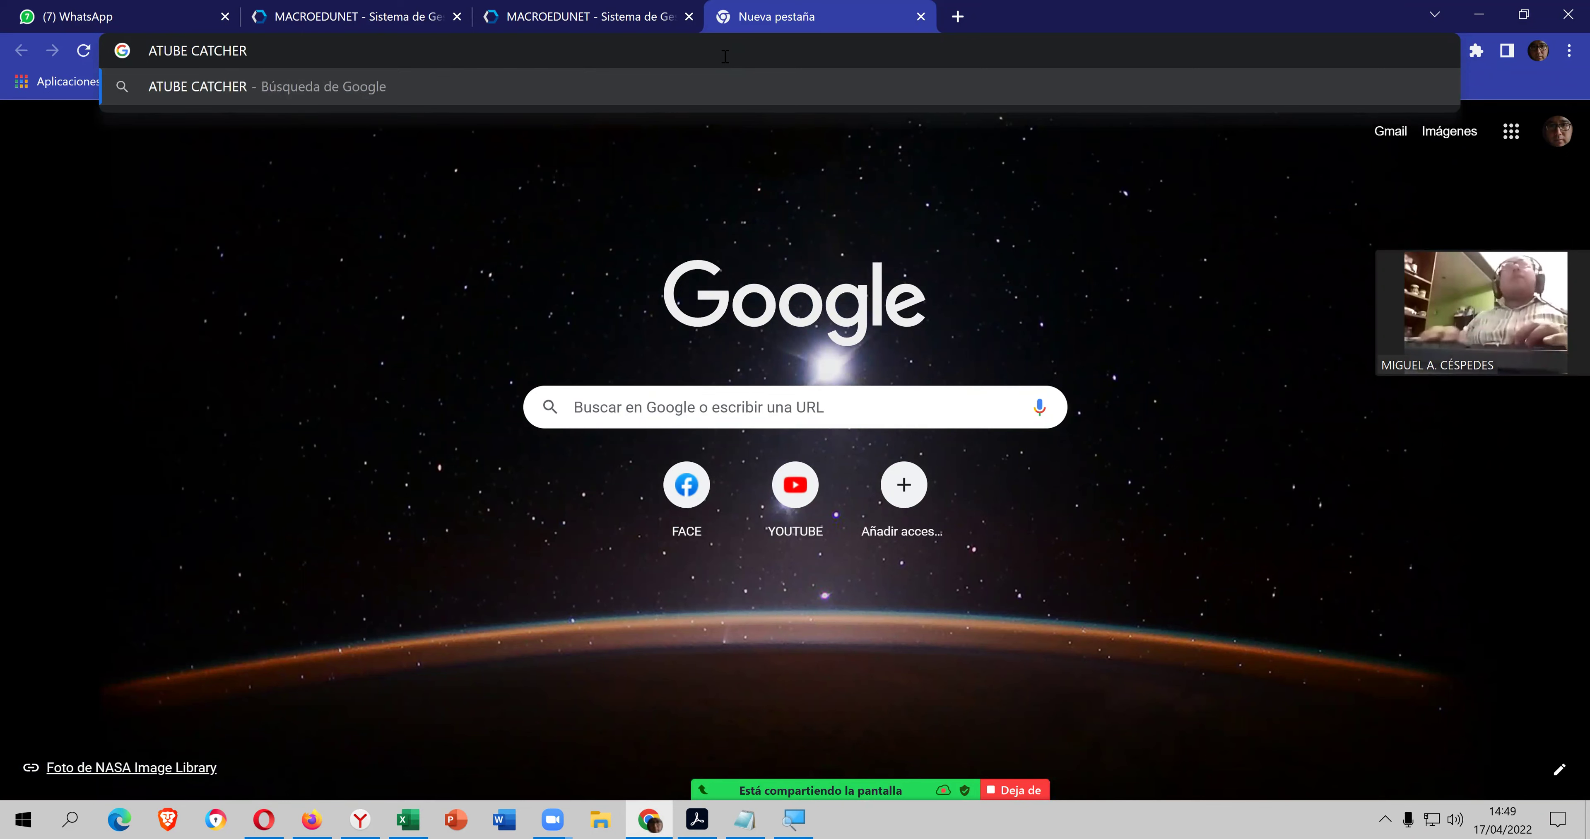
pyautogui.press('Return')
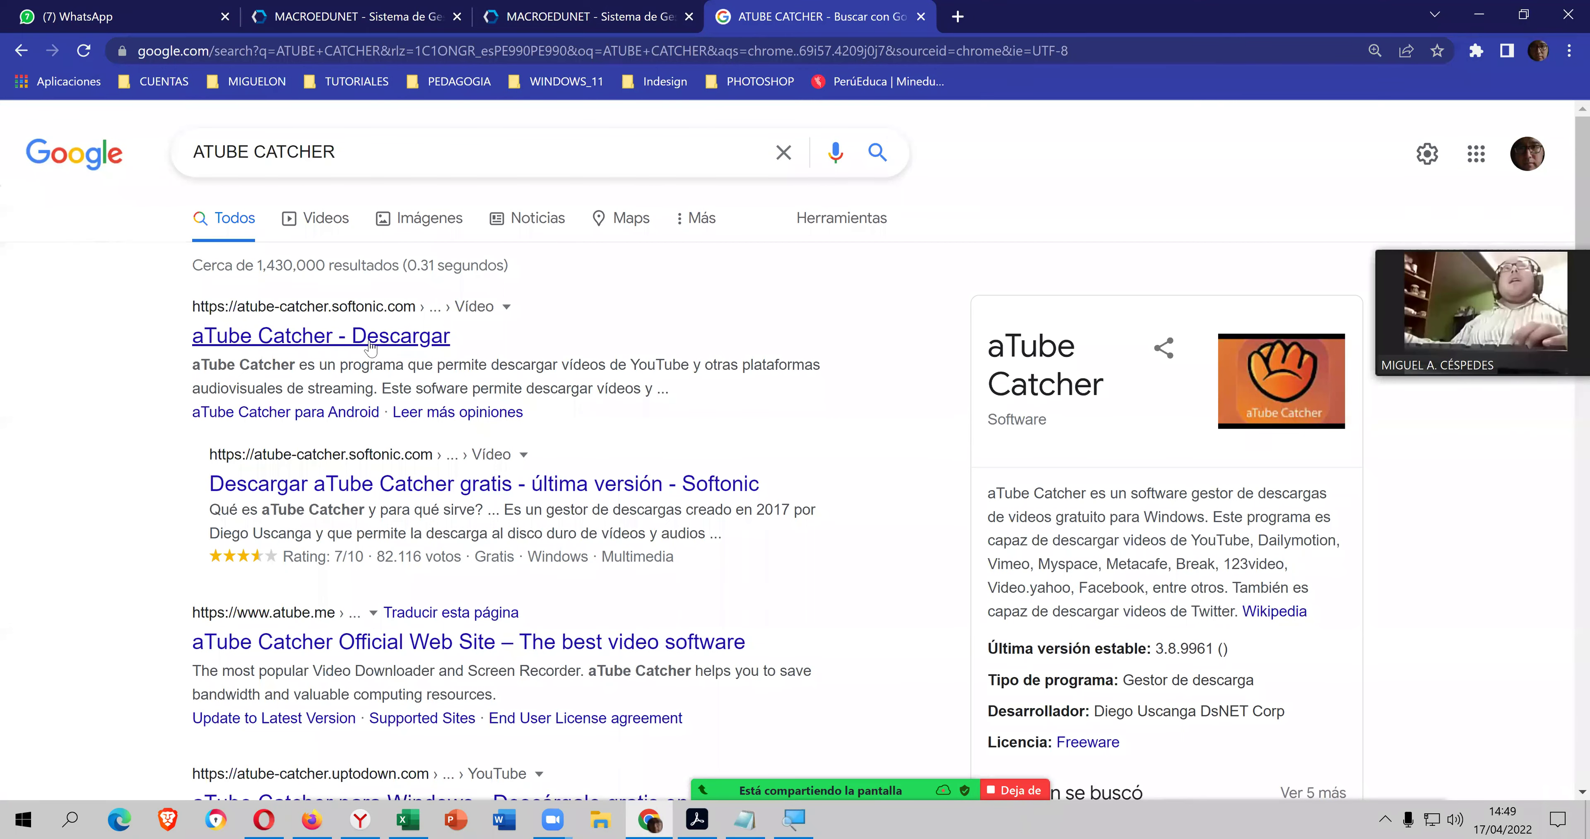
# - Open Softonic's aTube Catcher page and start the free PC download
pyautogui.click(370, 345)
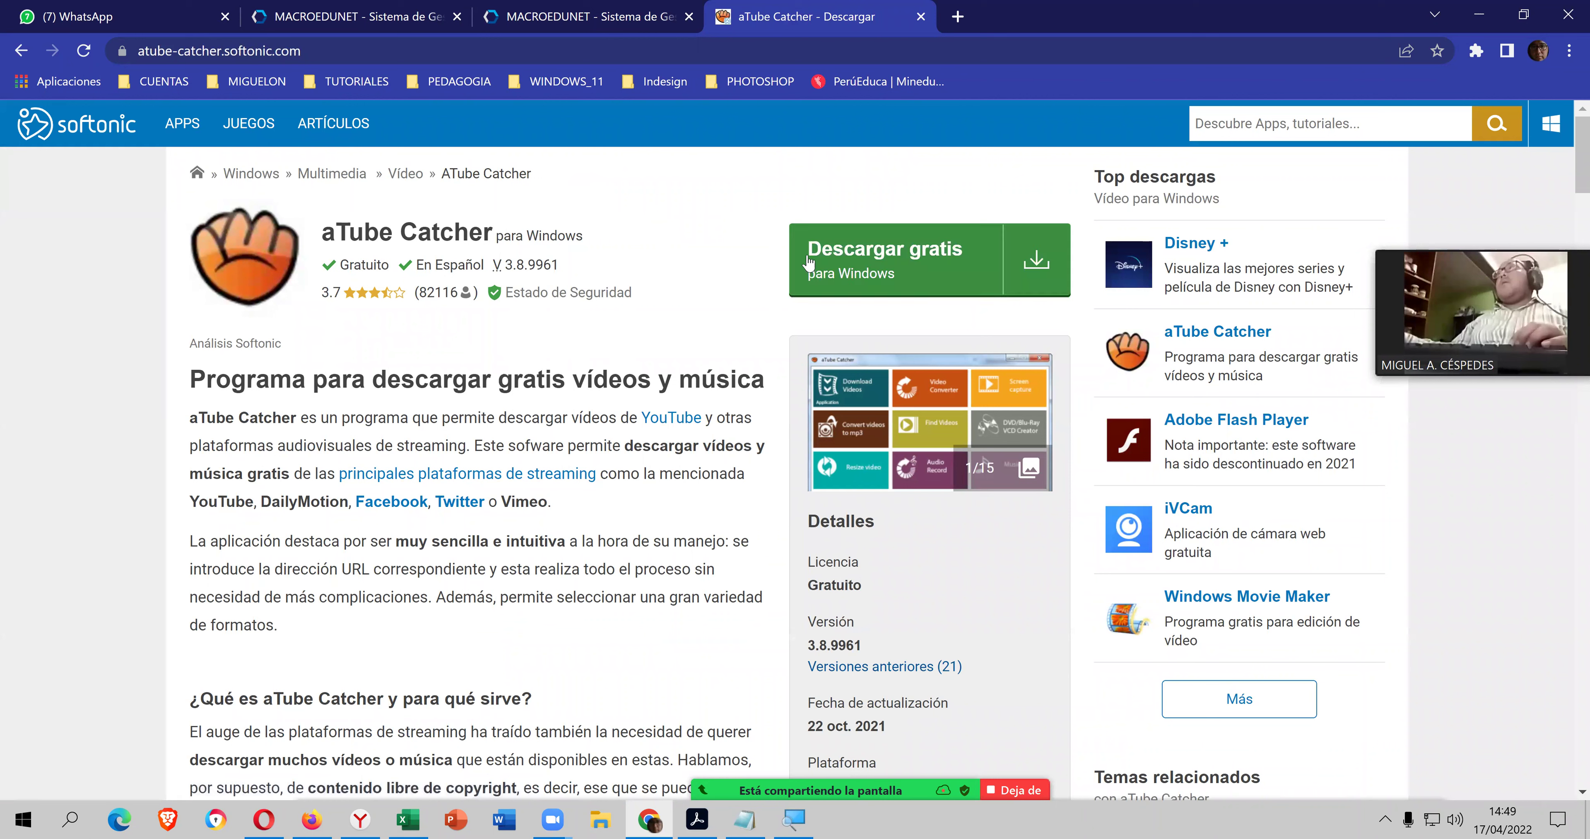
pyautogui.click(894, 258)
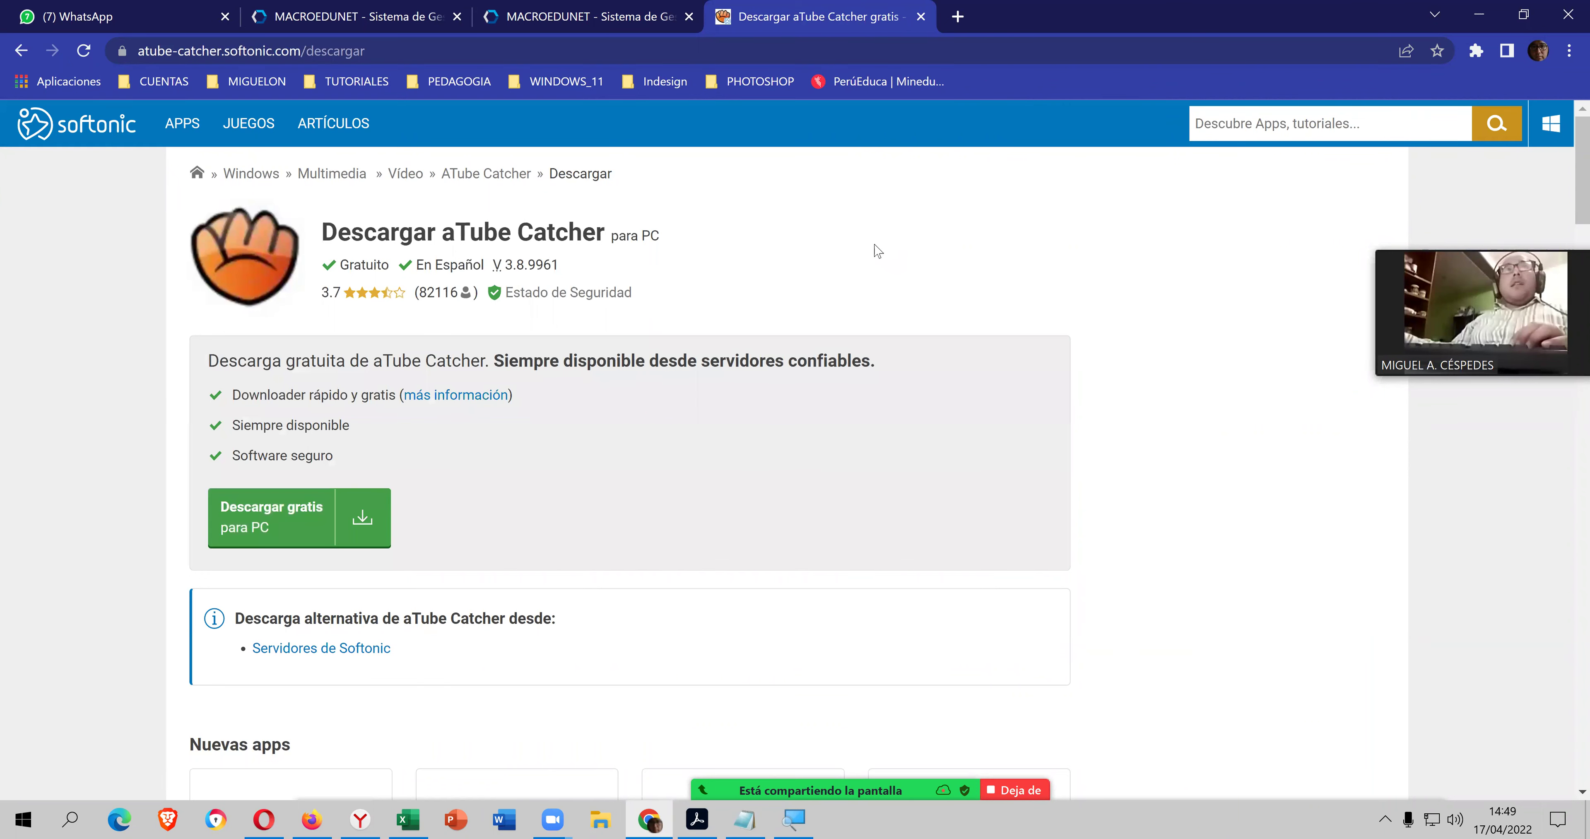
pyautogui.click(323, 501)
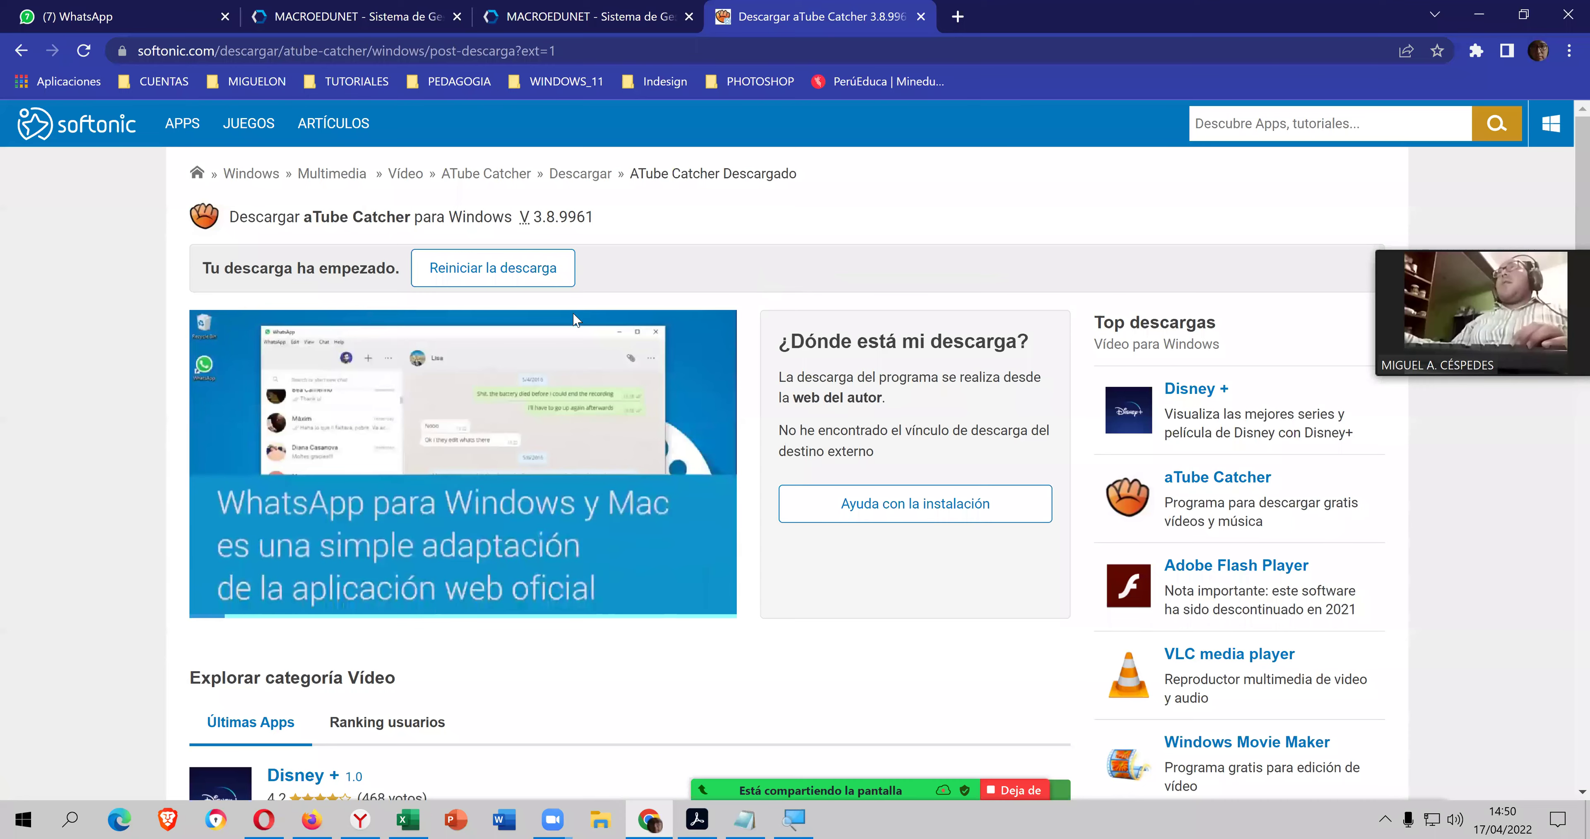
# - Open the installation help page for aTube Catcher, restart the download and review the download troubleshooting instructions
pyautogui.scroll(-6, 568, 318)
pyautogui.scroll(2, 571, 326)
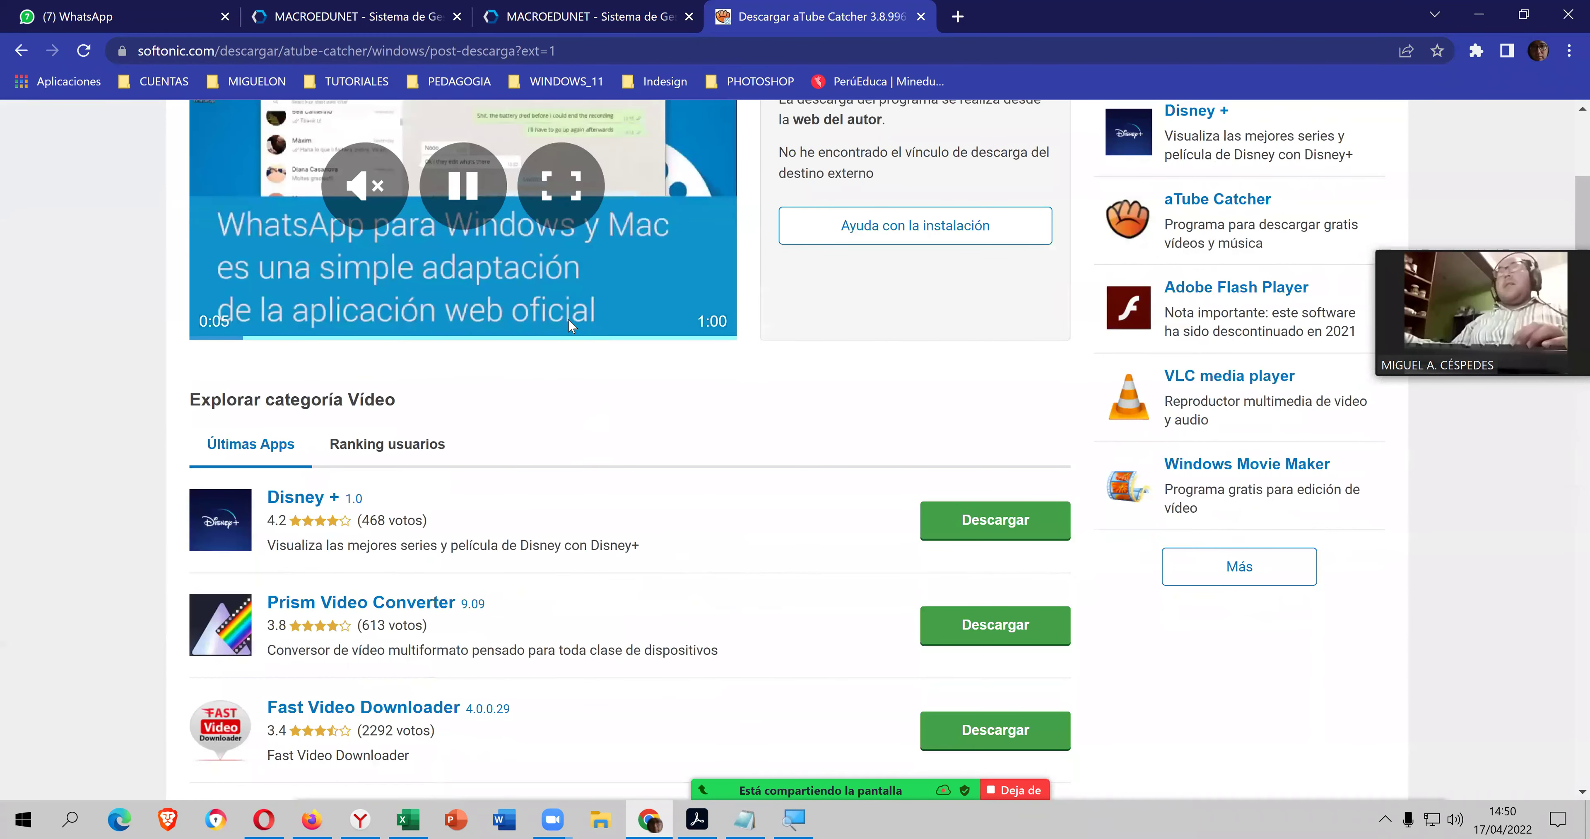
pyautogui.scroll(3, 567, 317)
pyautogui.click(565, 180)
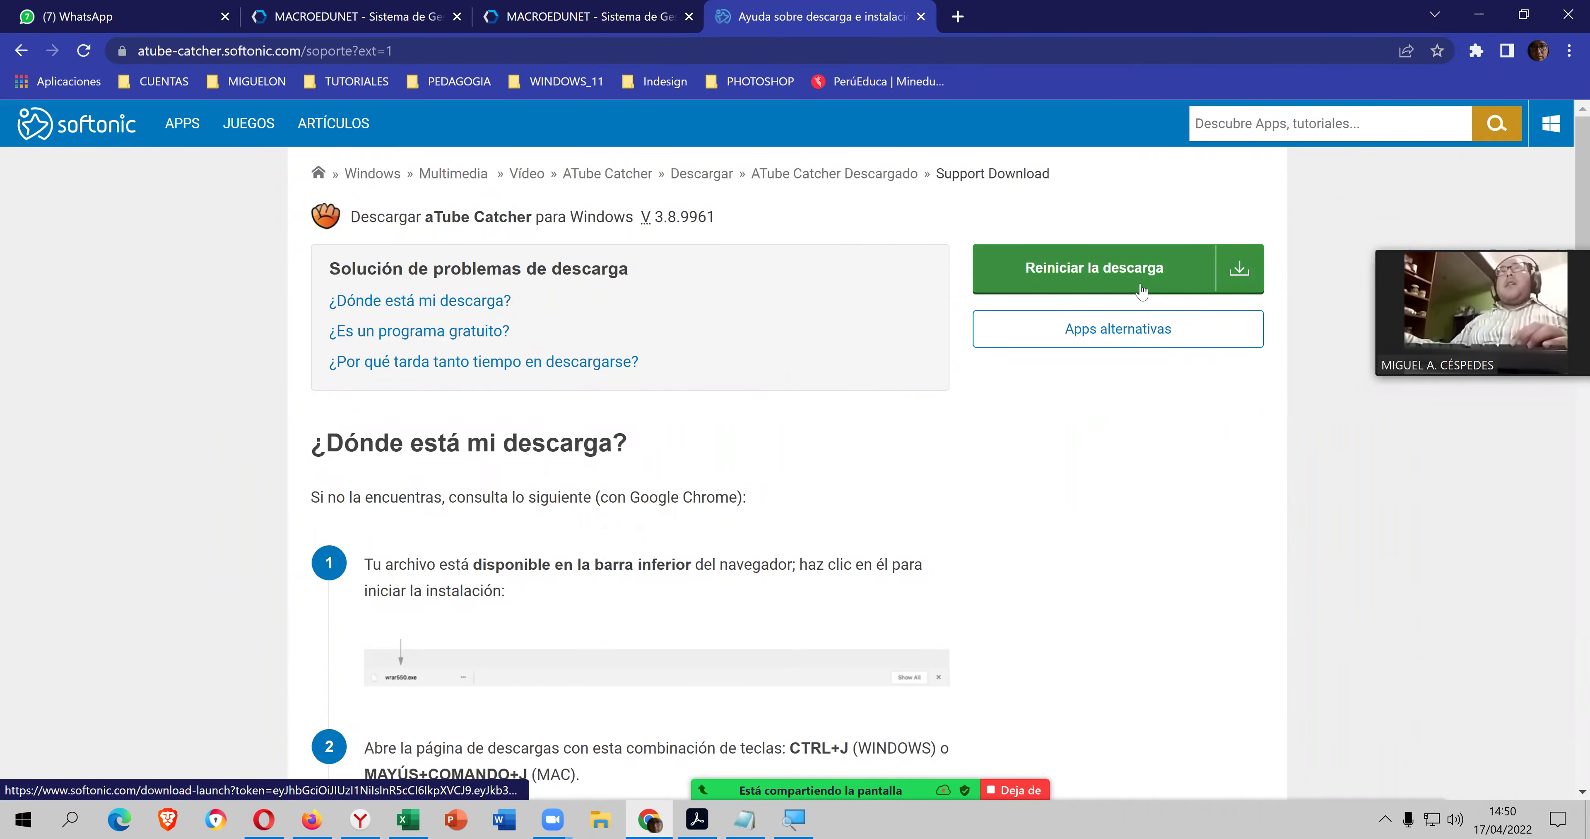
pyautogui.click(1092, 270)
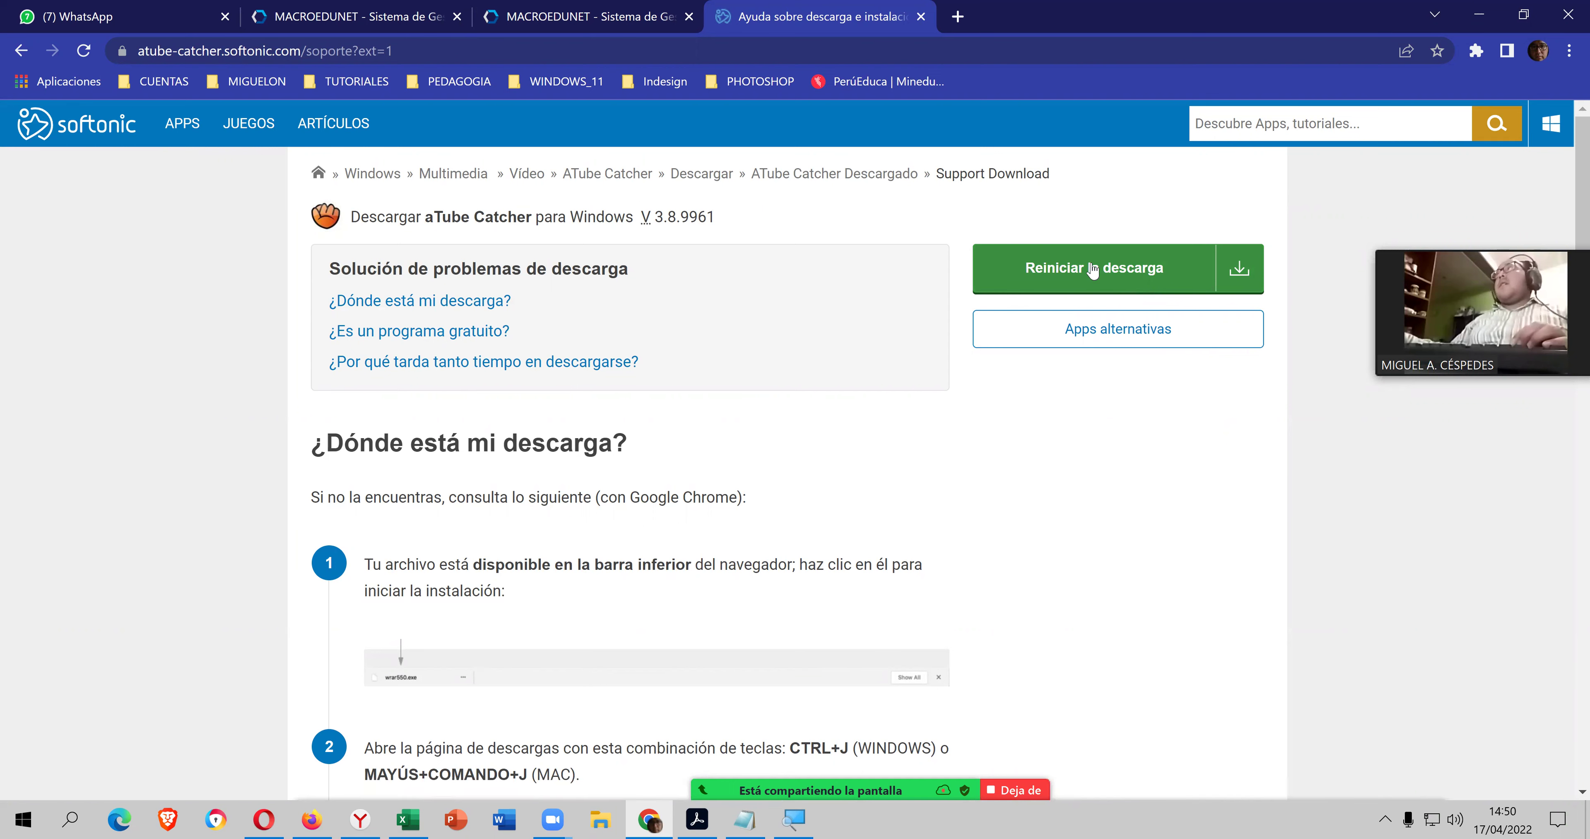
pyautogui.scroll(-6, 984, 475)
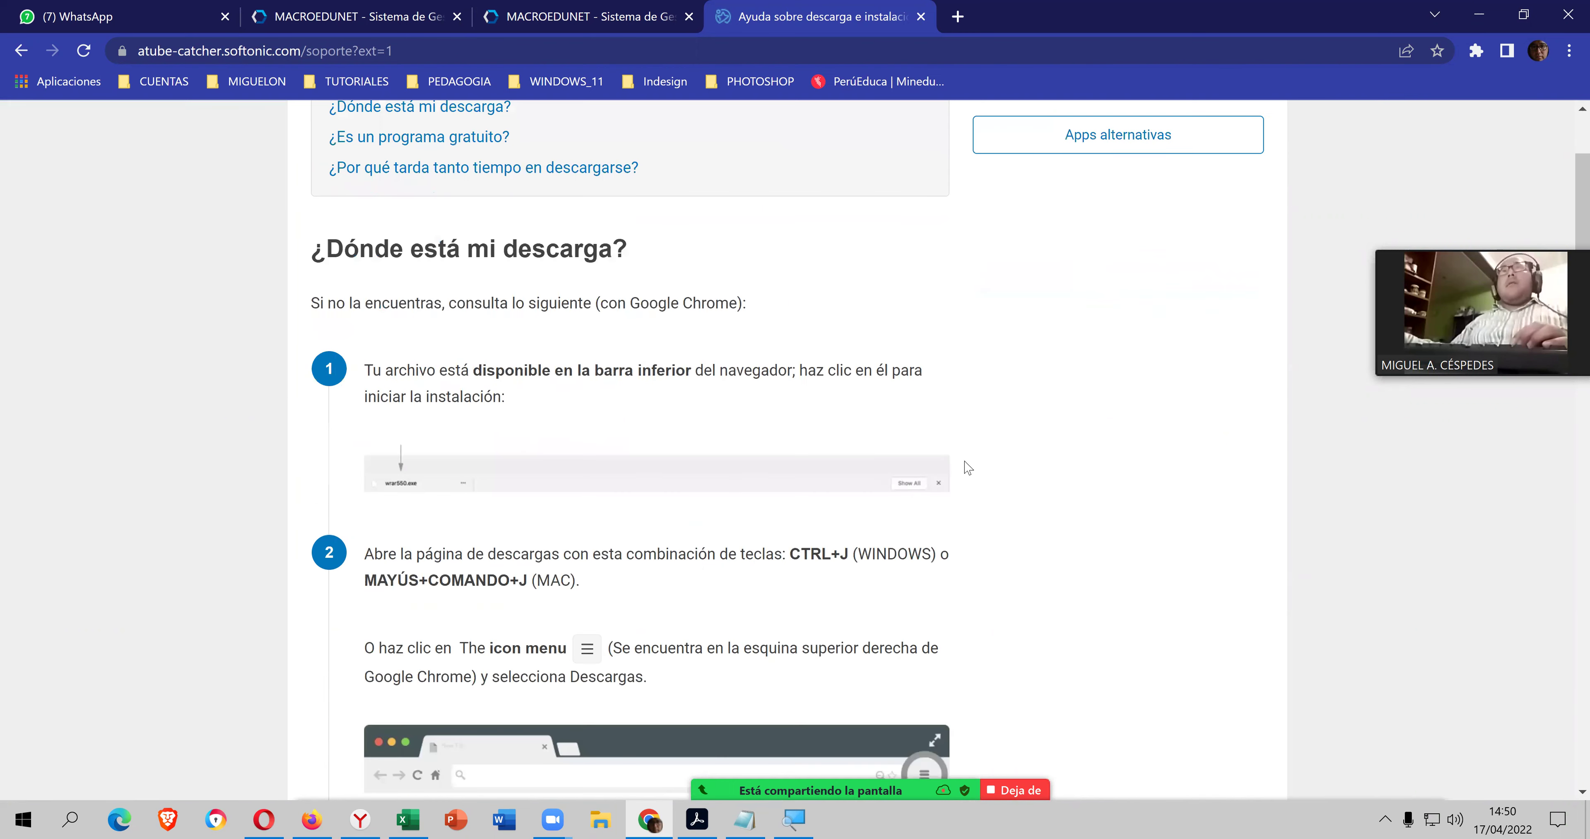
# - Check the browser's download history, remove both deleted CorelDRAW PDF entries and close the history
pyautogui.scroll(-7, 966, 464)
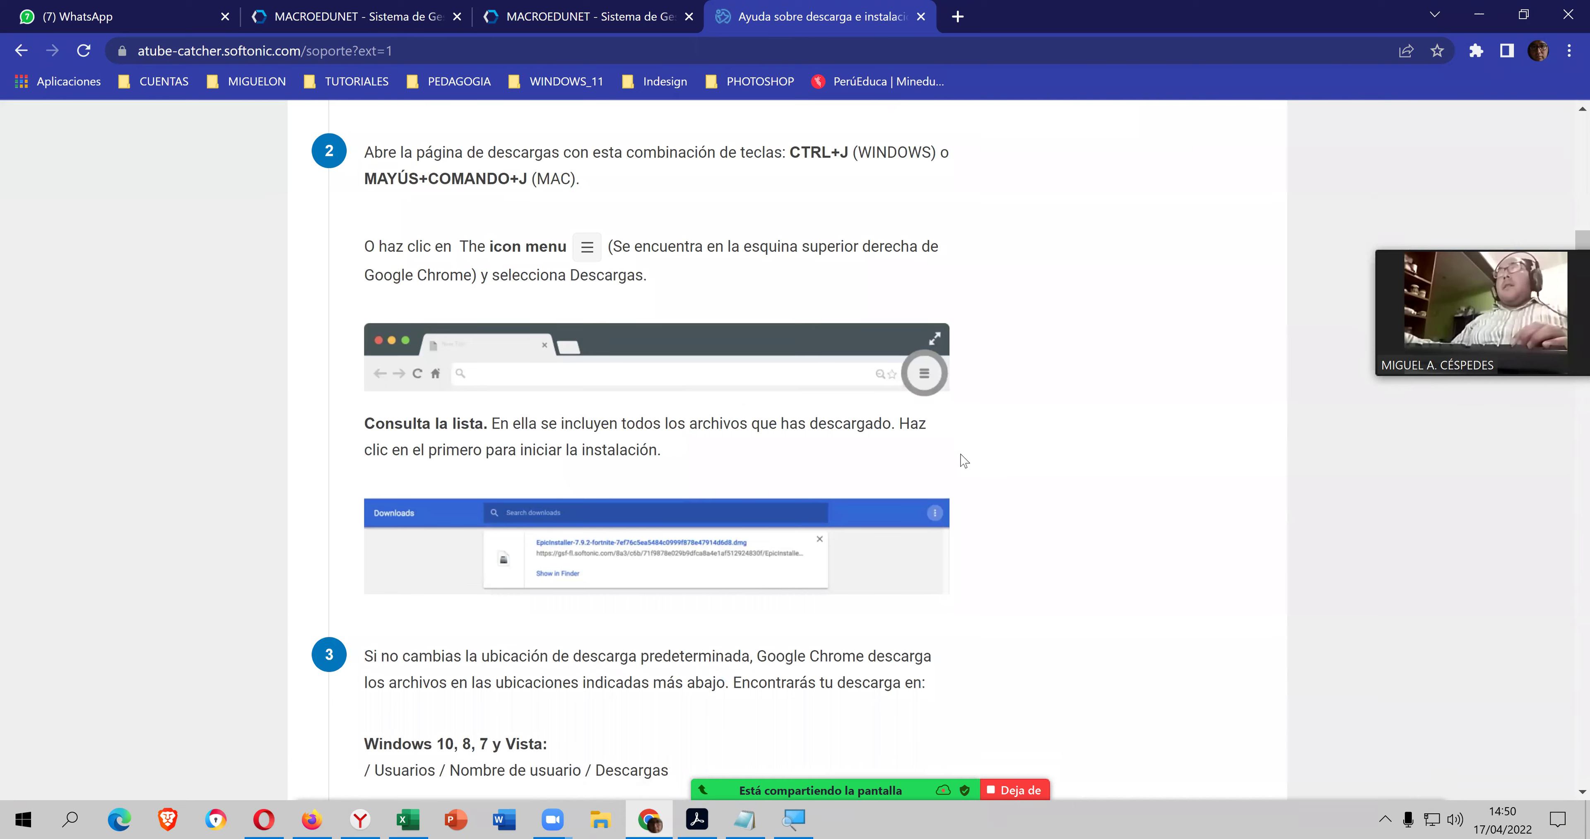
pyautogui.scroll(5, 962, 459)
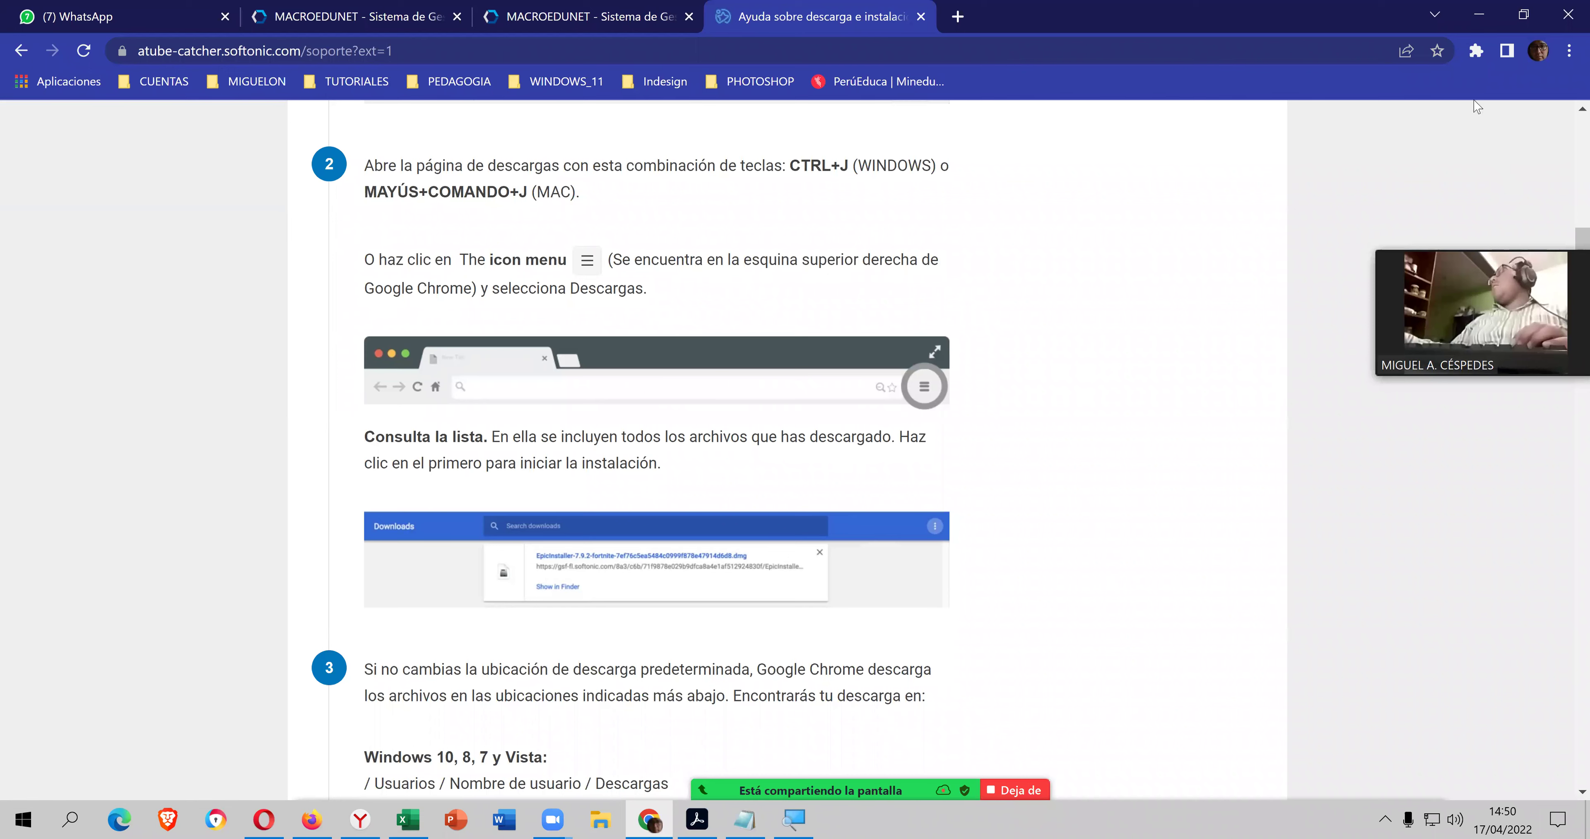
pyautogui.click(1567, 51)
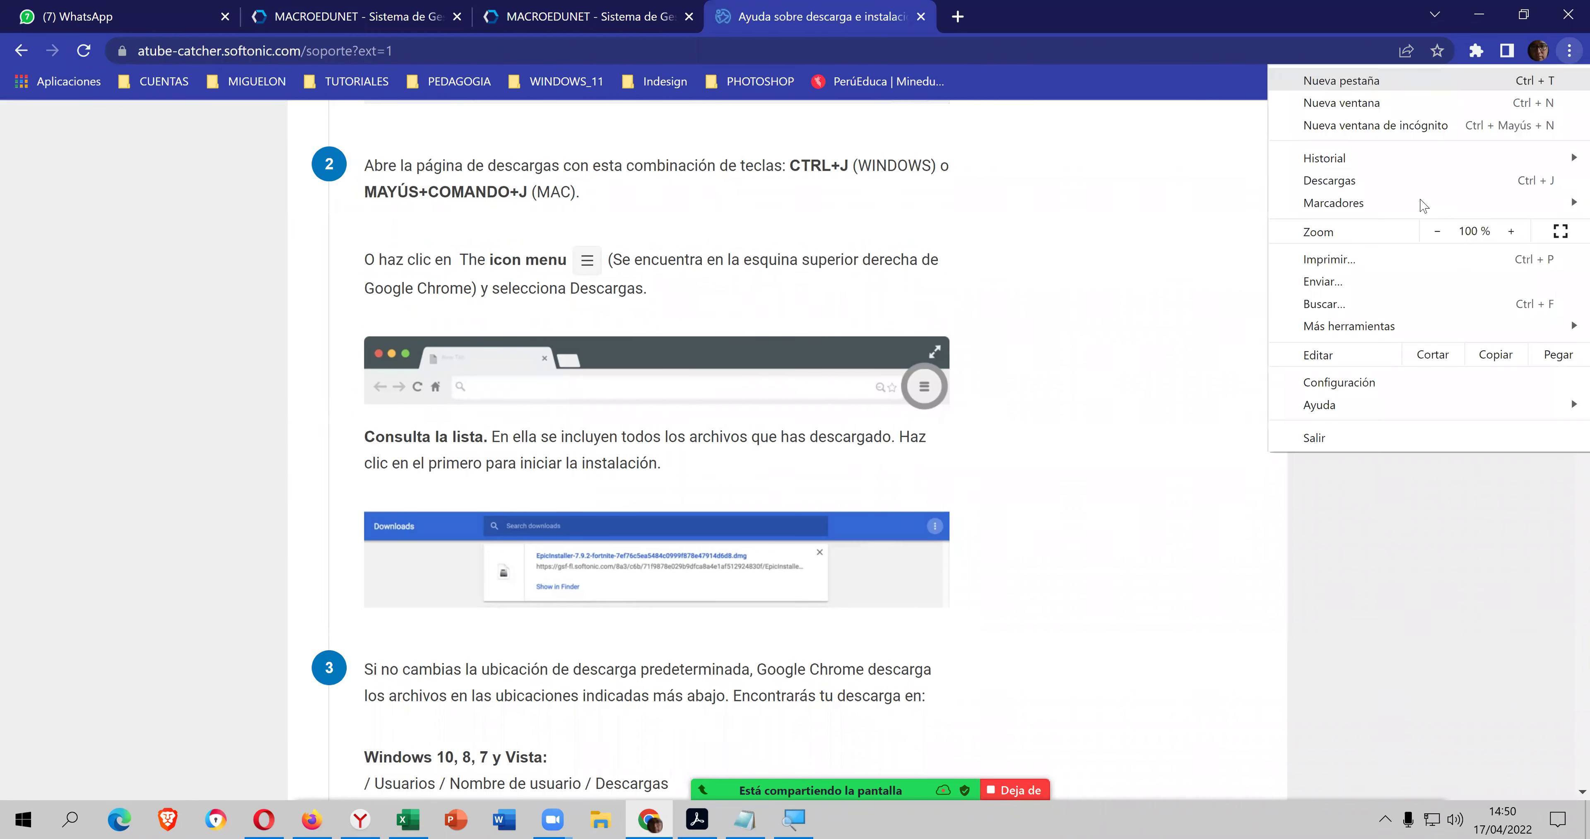
pyautogui.click(1395, 178)
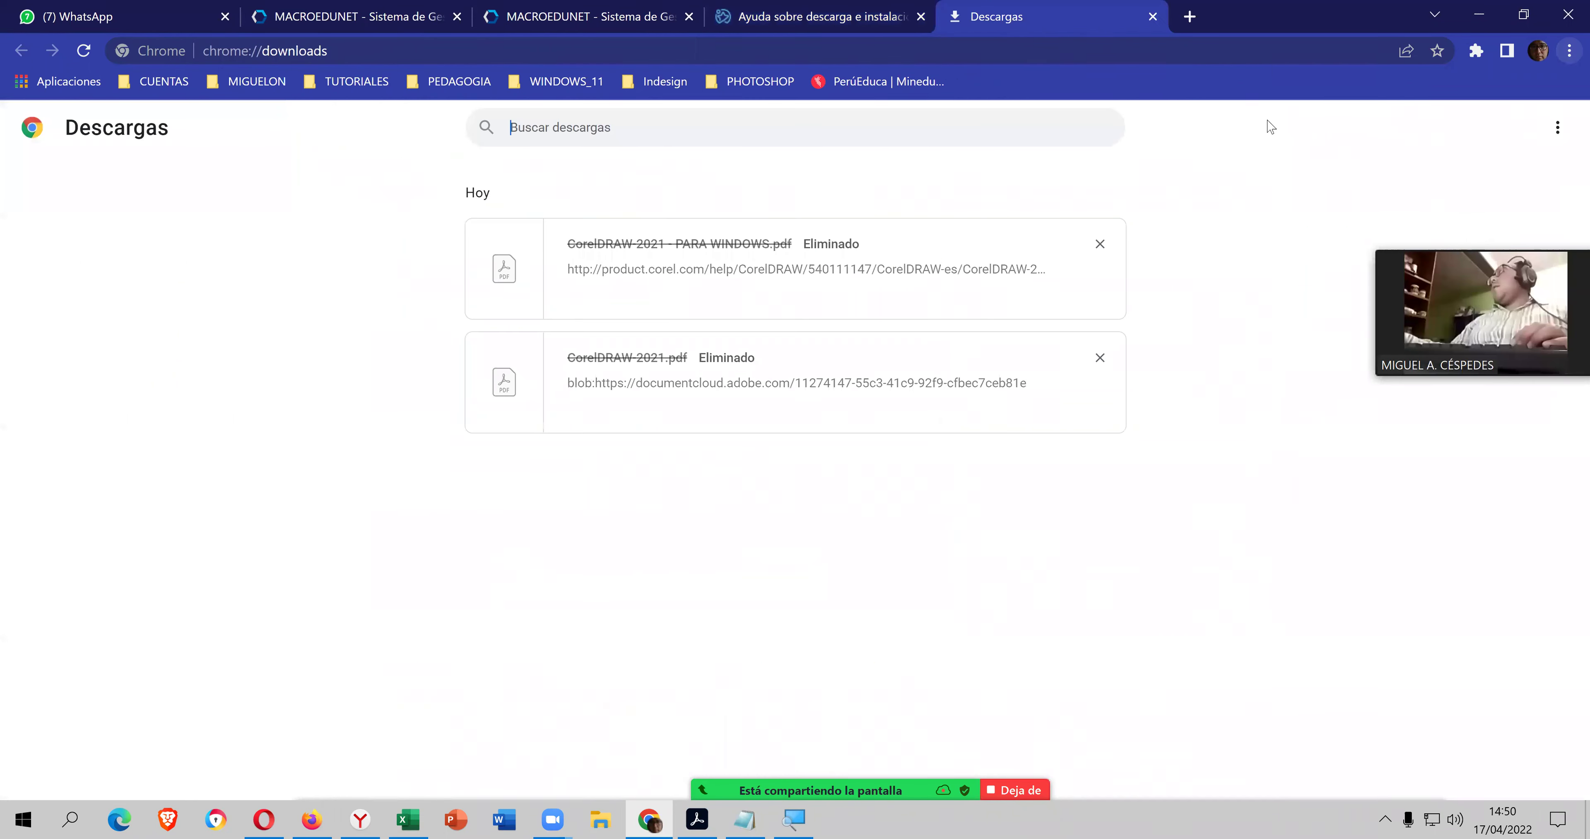
pyautogui.click(1100, 243)
pyautogui.click(1100, 244)
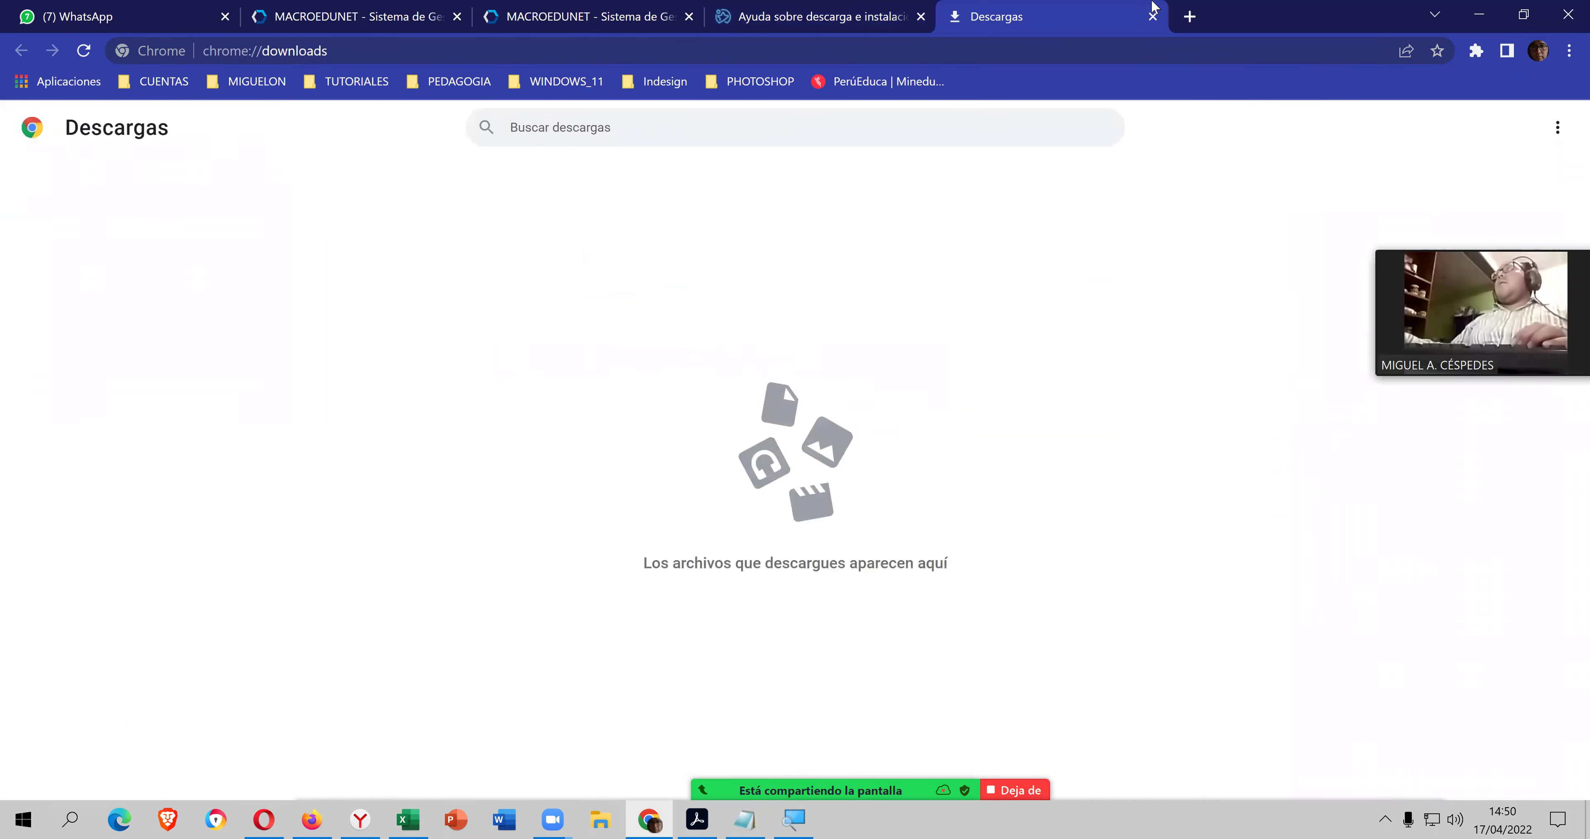
pyautogui.click(1152, 17)
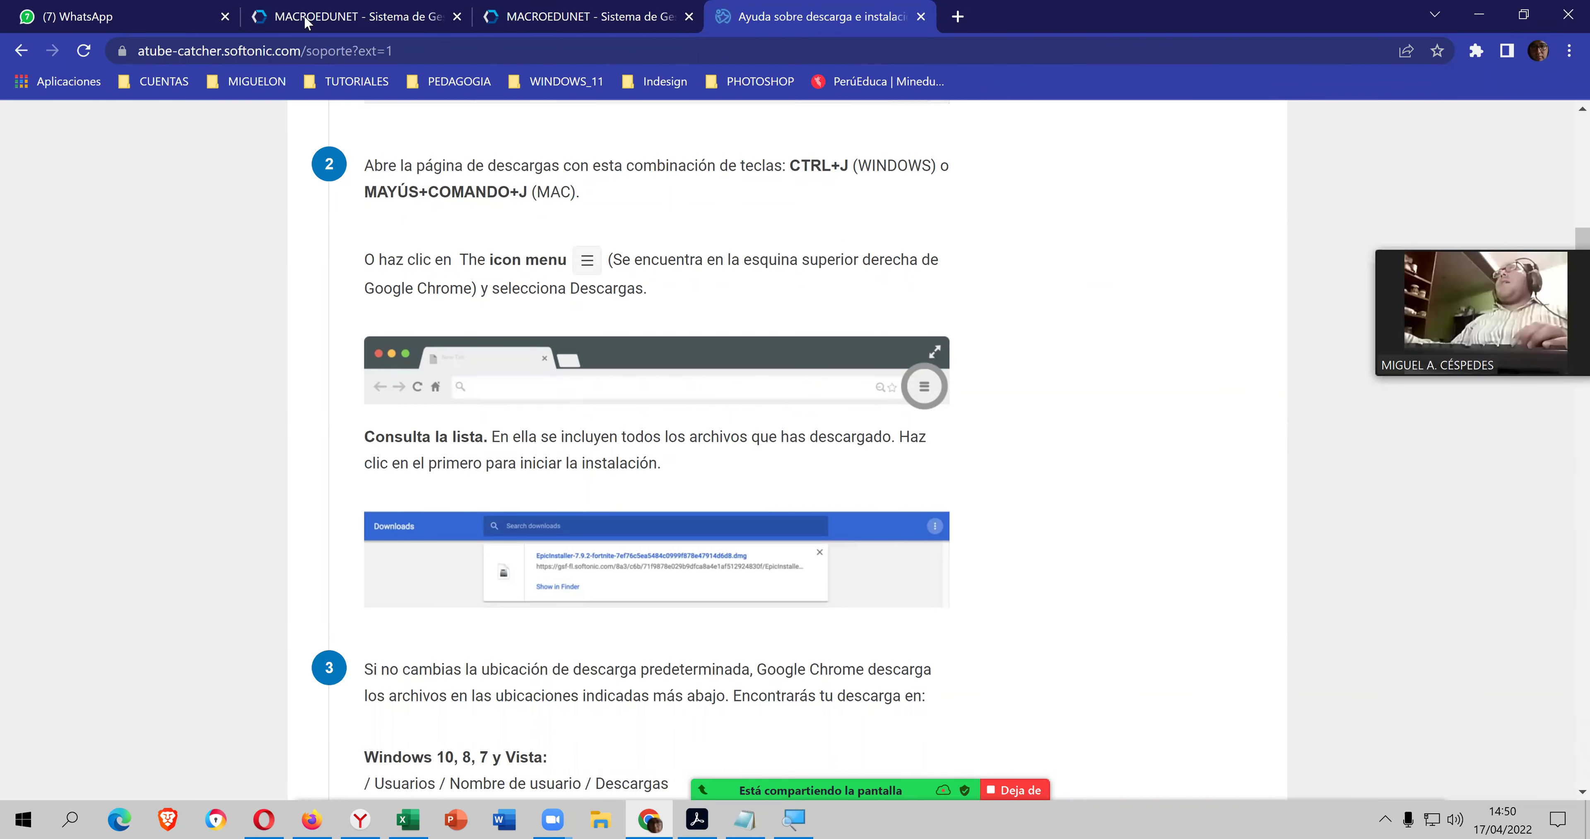
# - Return to the ATUBE CATCHER search results and download the installer from the official aTube Catcher website
pyautogui.click(19, 51)
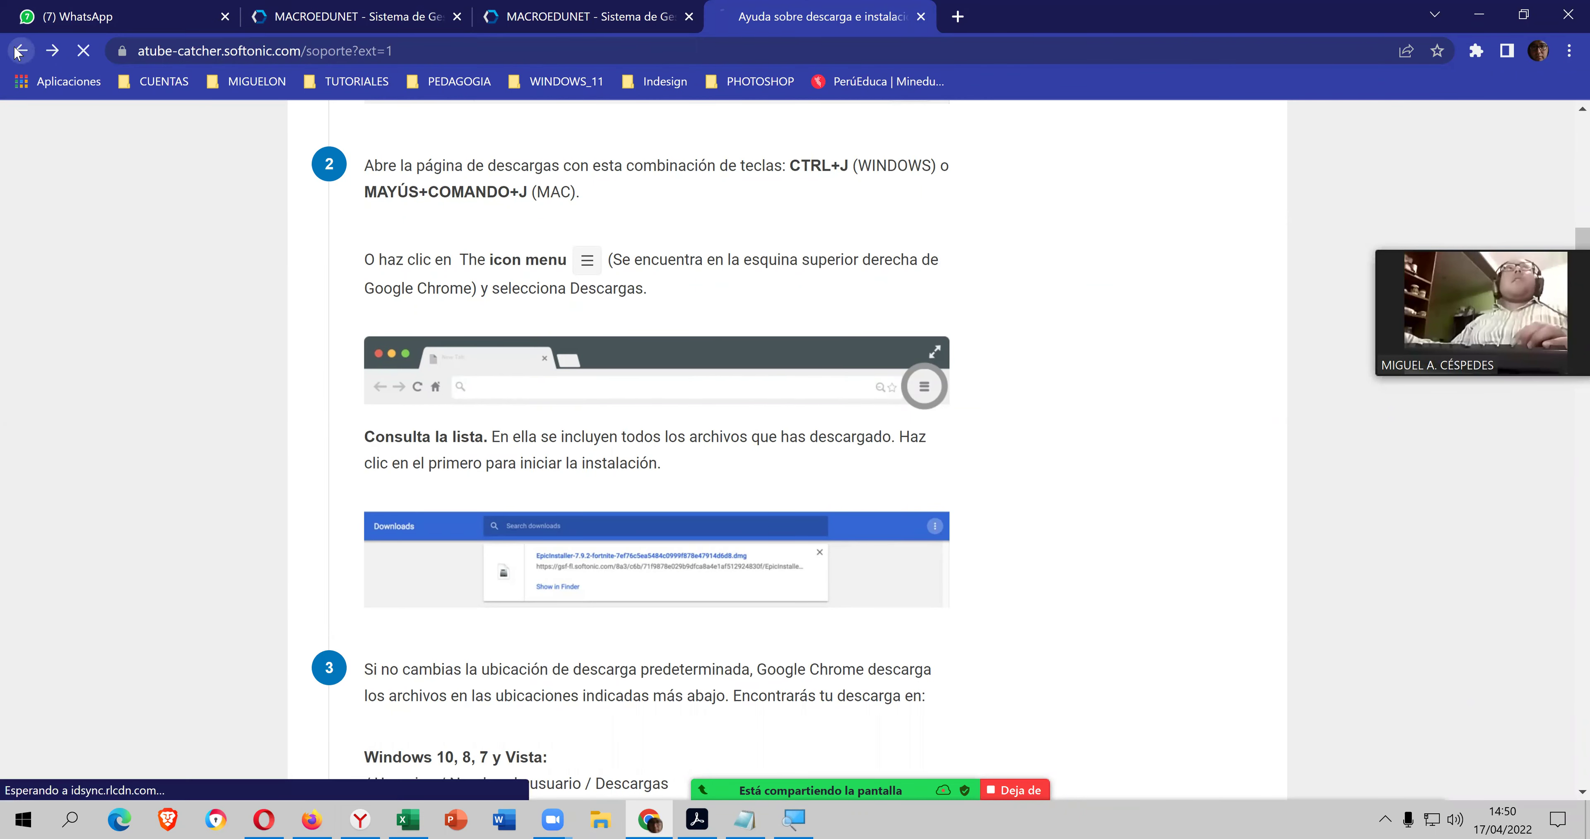
pyautogui.click(19, 50)
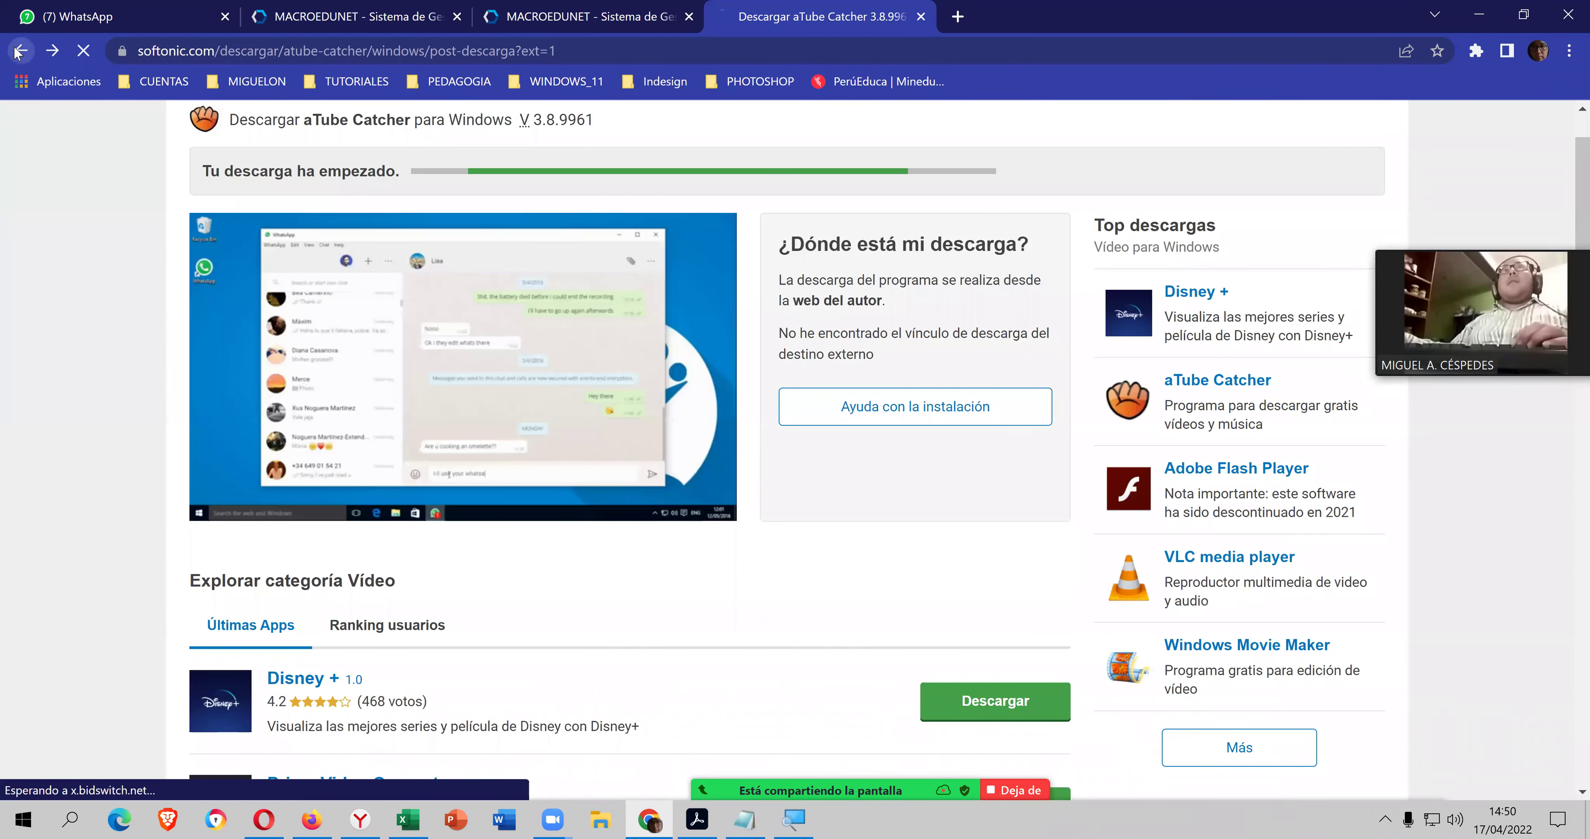
pyautogui.click(19, 50)
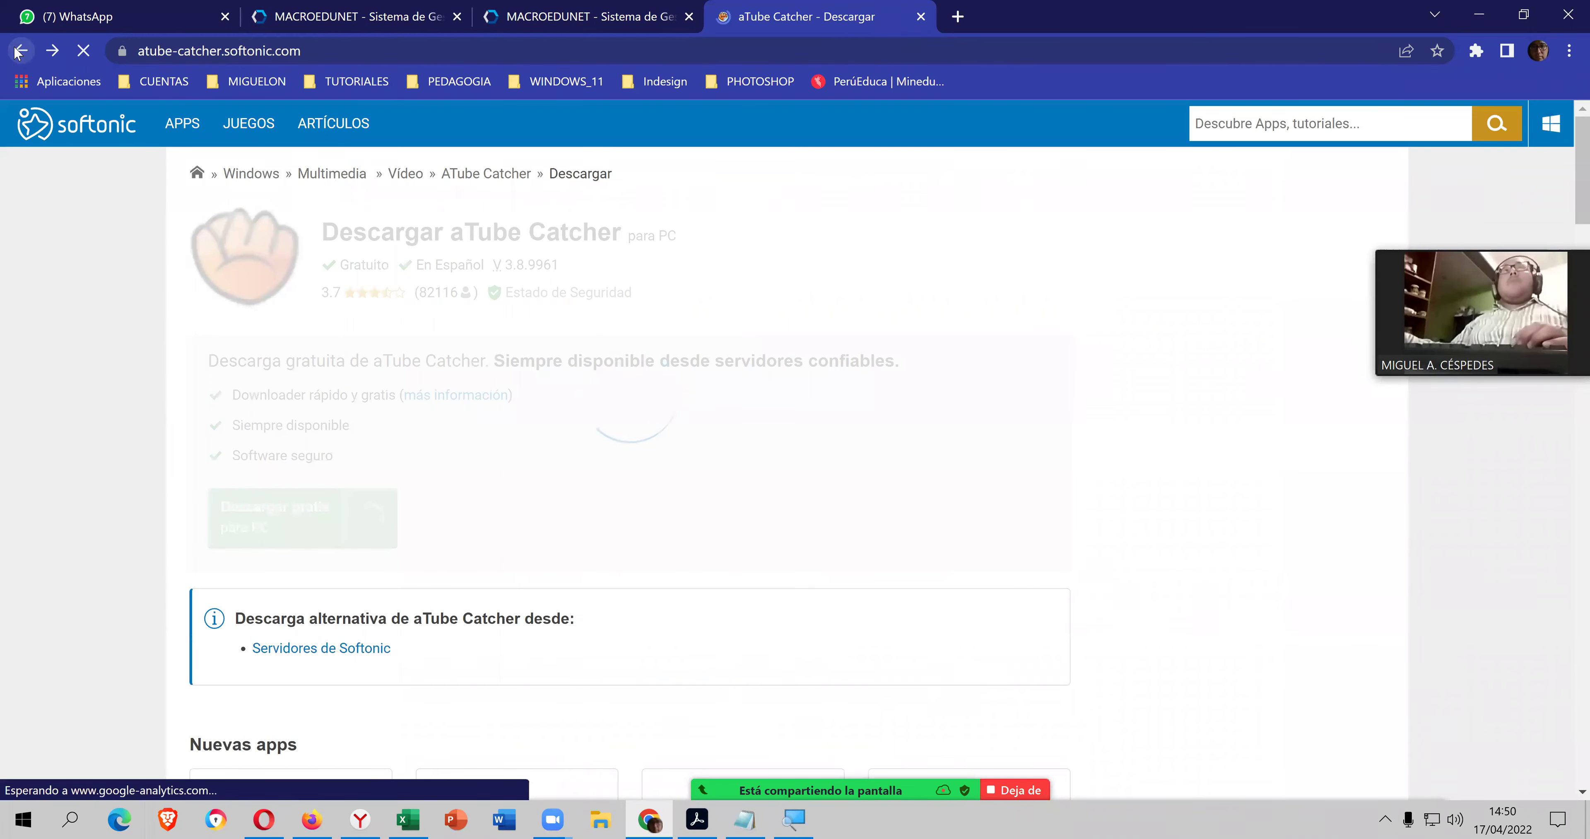
pyautogui.click(19, 50)
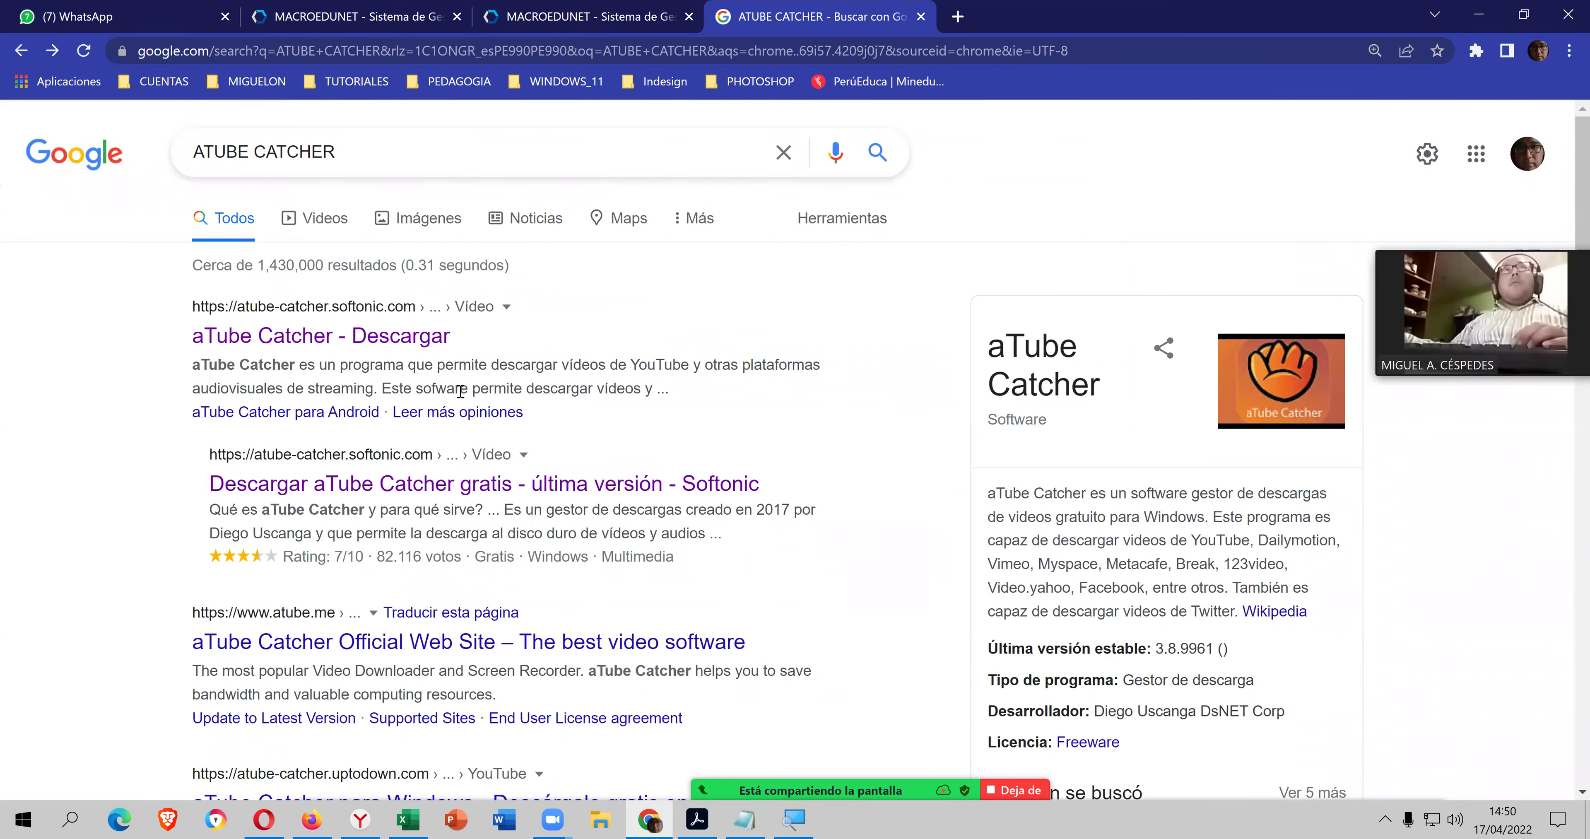
pyautogui.scroll(-3, 475, 426)
pyautogui.click(485, 454)
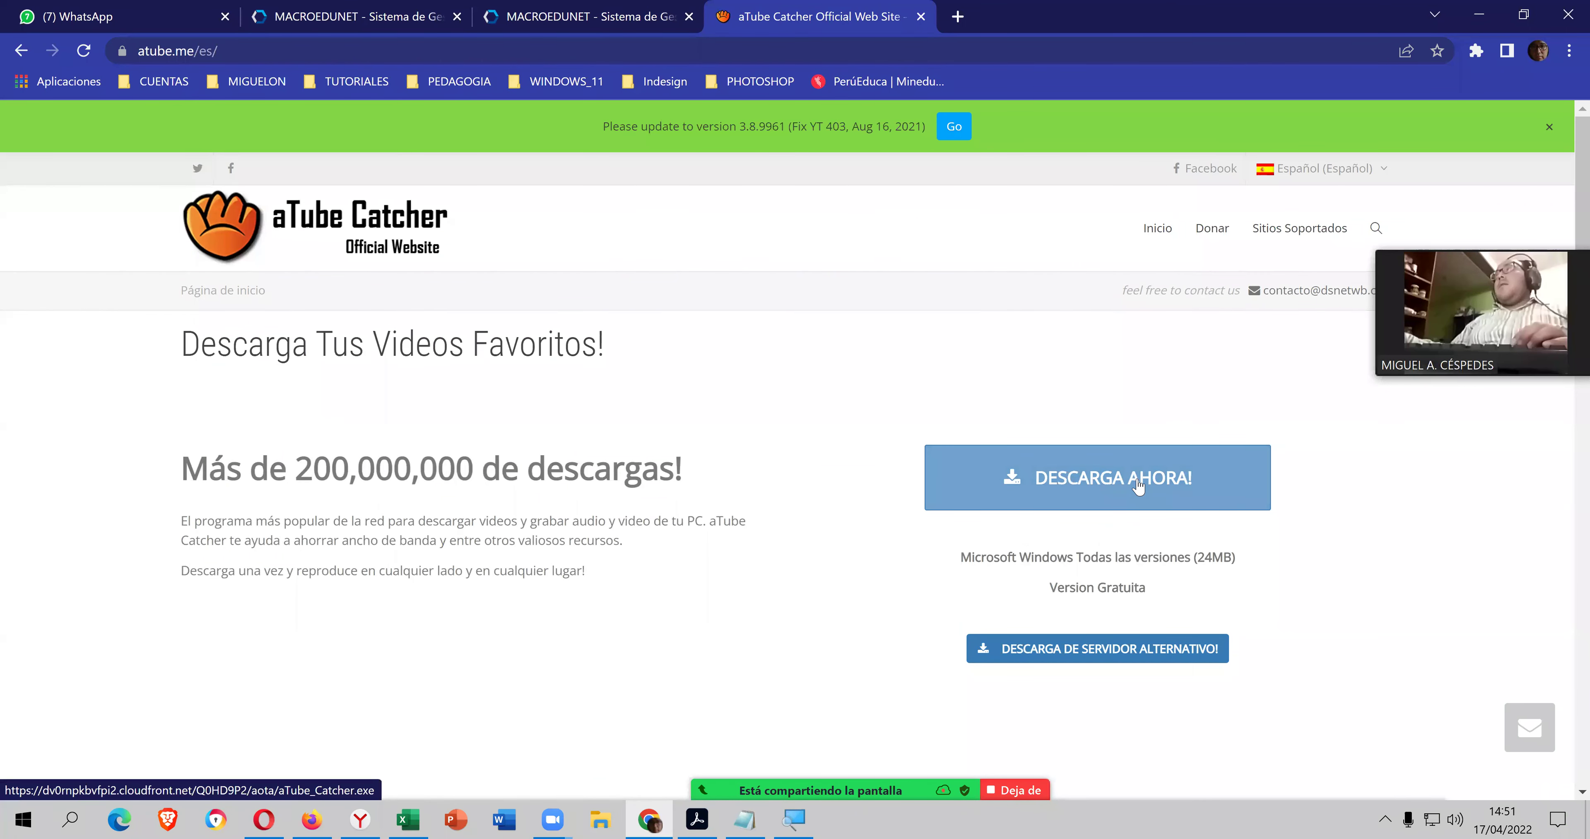
pyautogui.click(1139, 487)
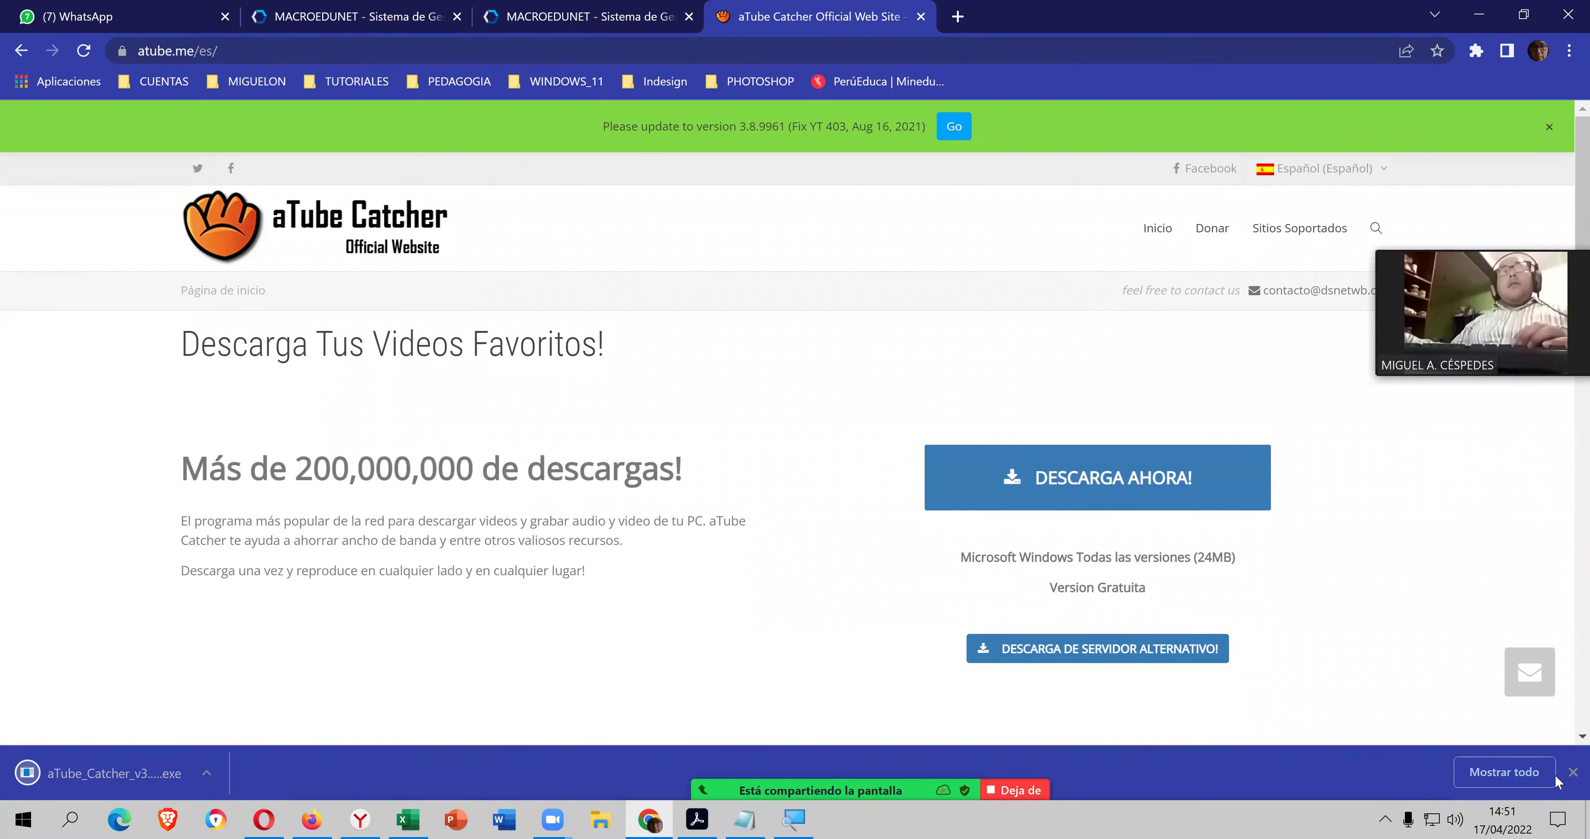
# - Locate the downloaded aTube Catcher installer in its folder and cut it, closing the download website and the folder window
pyautogui.click(1506, 778)
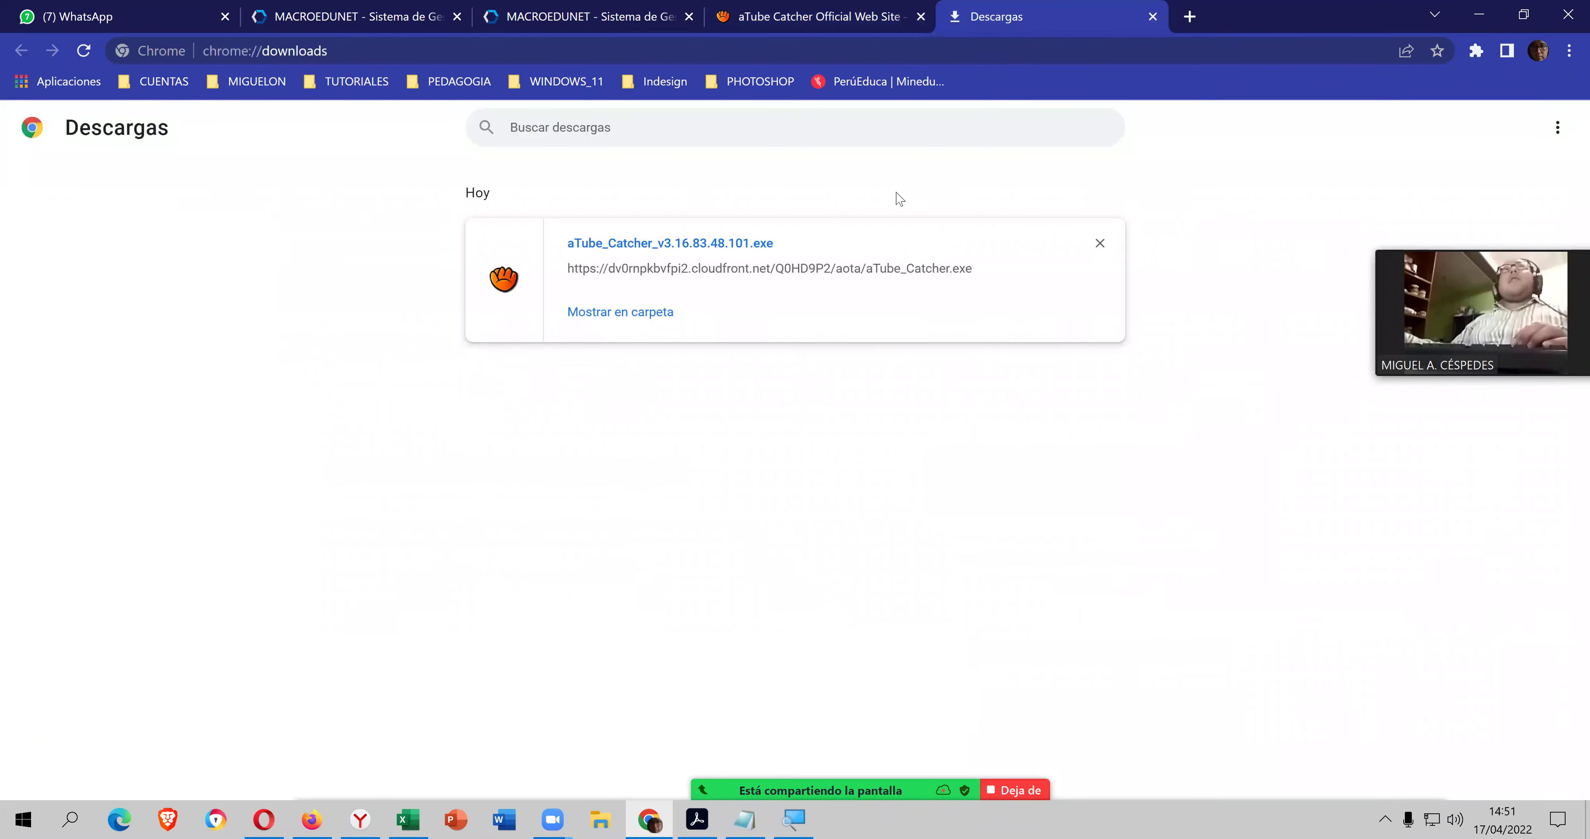
pyautogui.click(920, 17)
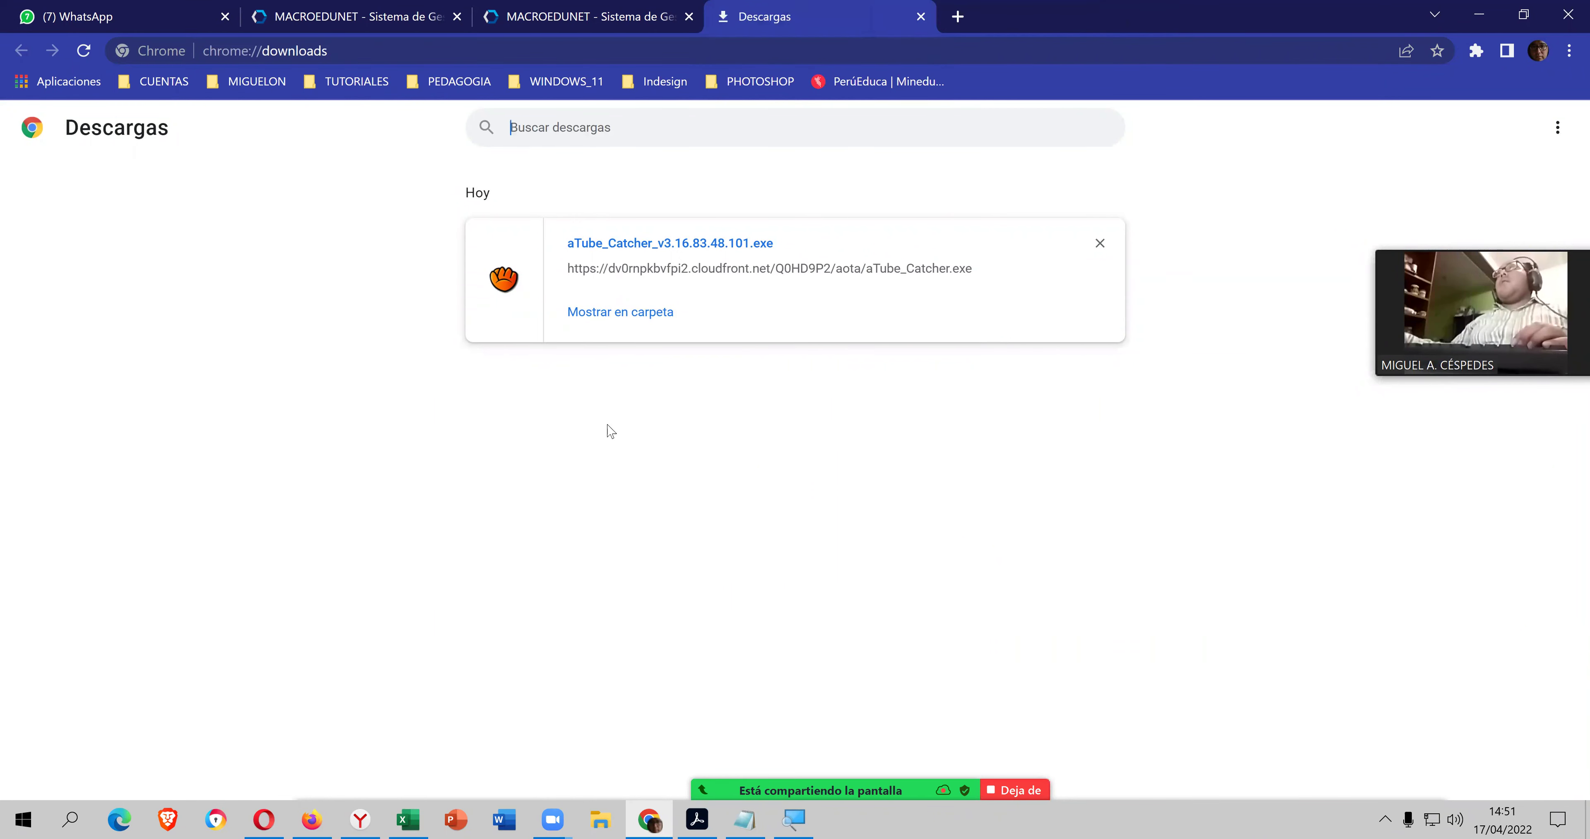
pyautogui.click(639, 311)
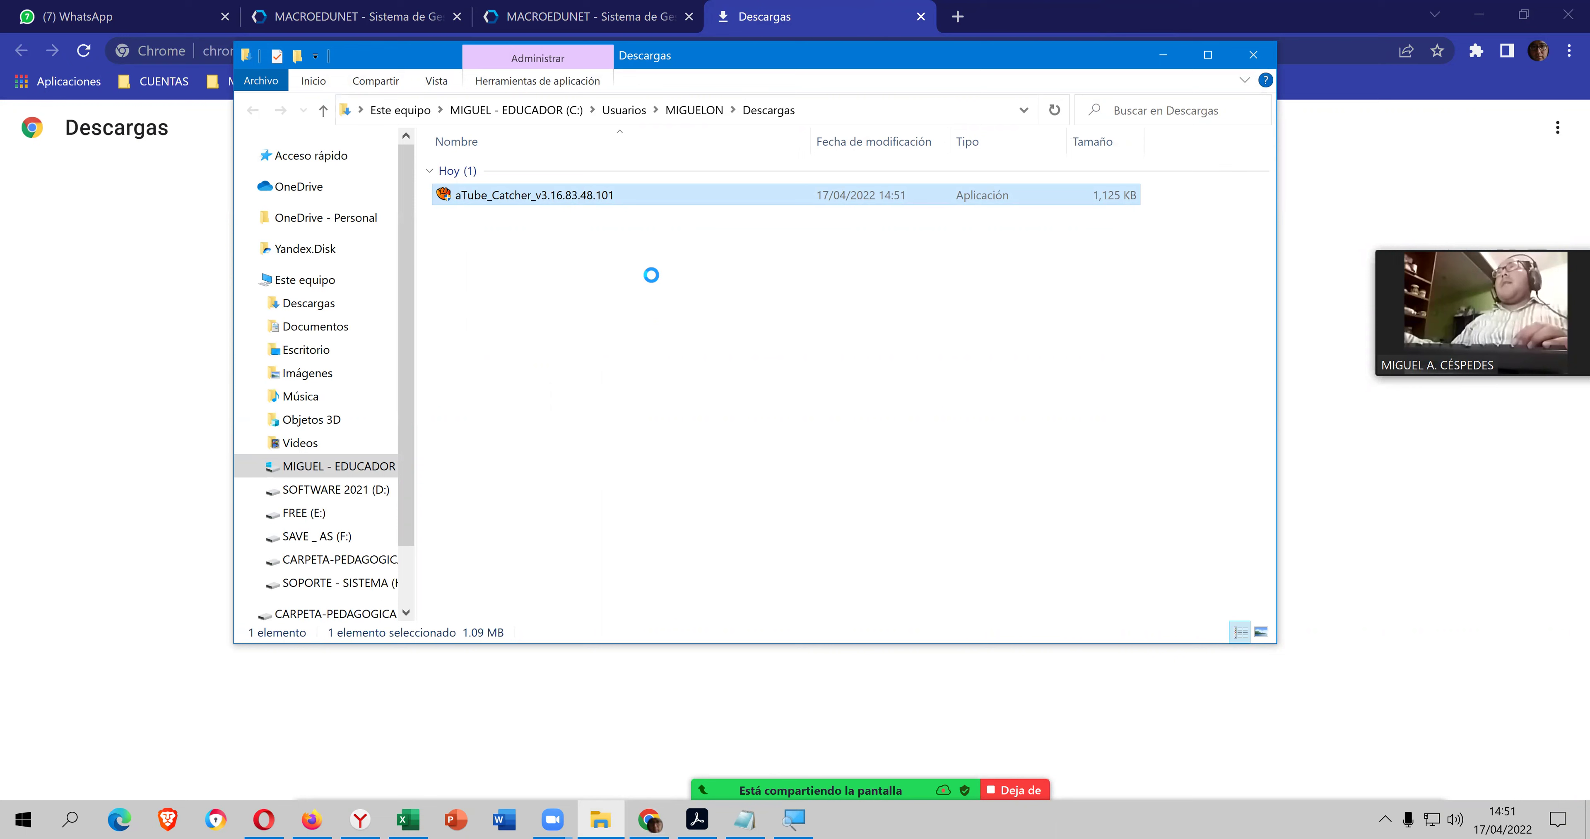
pyautogui.press('Menu')
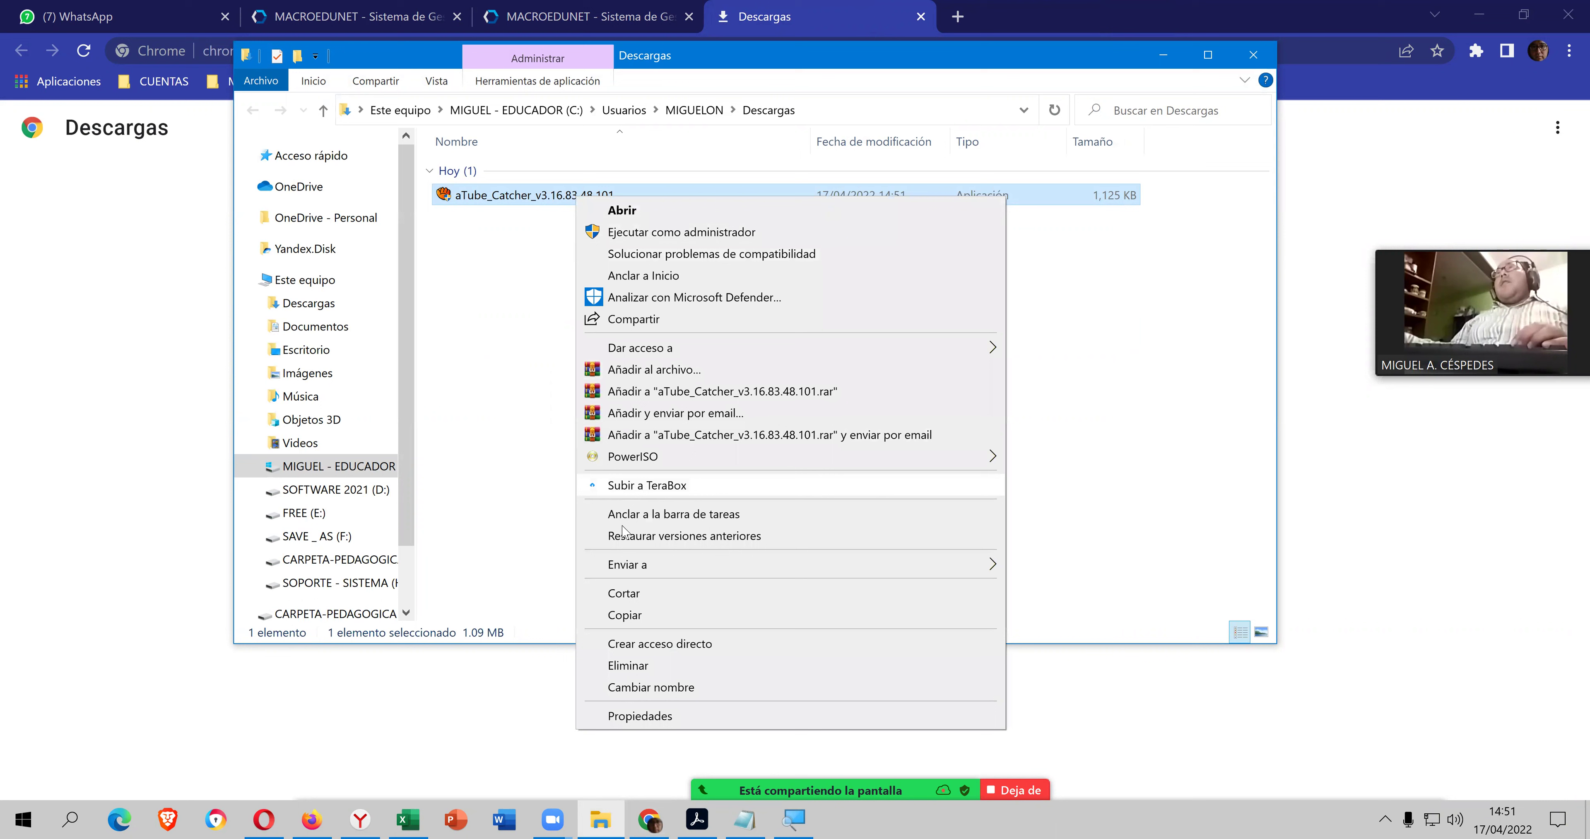
pyautogui.press('Escape')
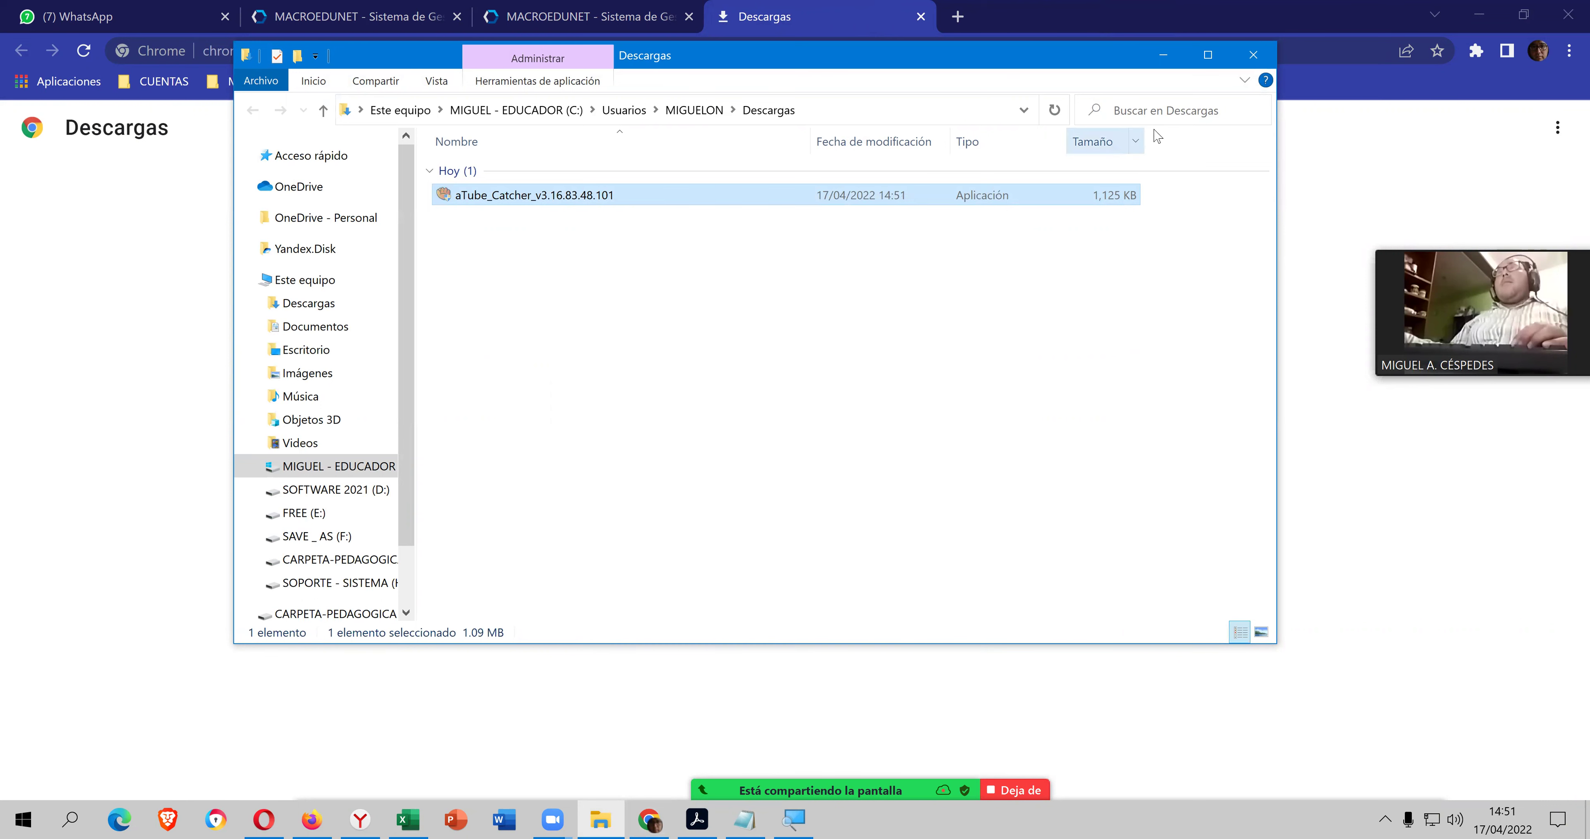
pyautogui.click(1251, 60)
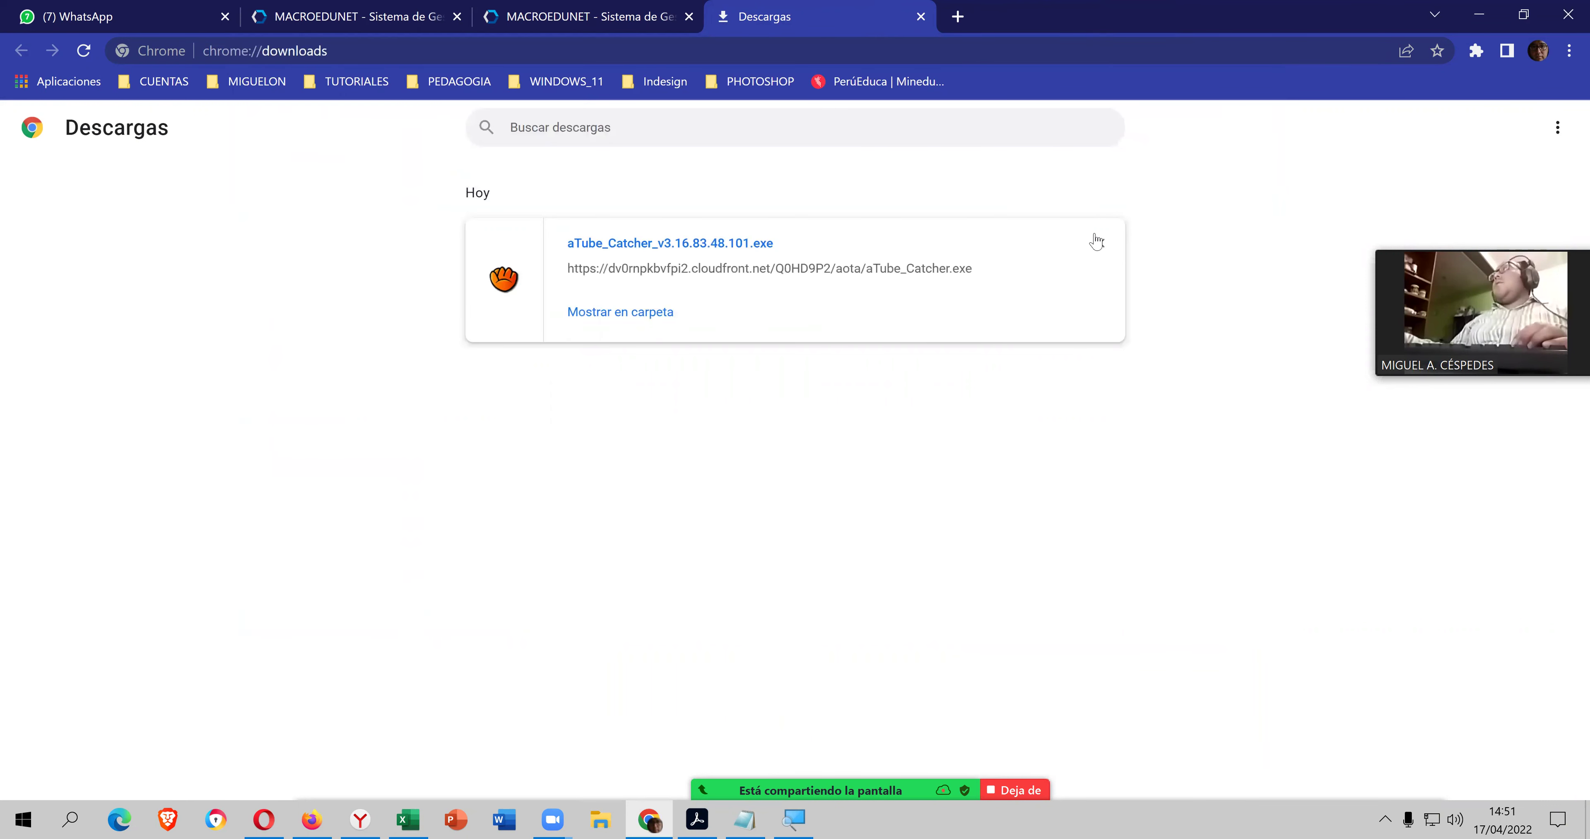
# - Clear the installer from the download history, minimize Chrome and paste the cut installer onto the desktop
pyautogui.click(1096, 241)
pyautogui.click(921, 20)
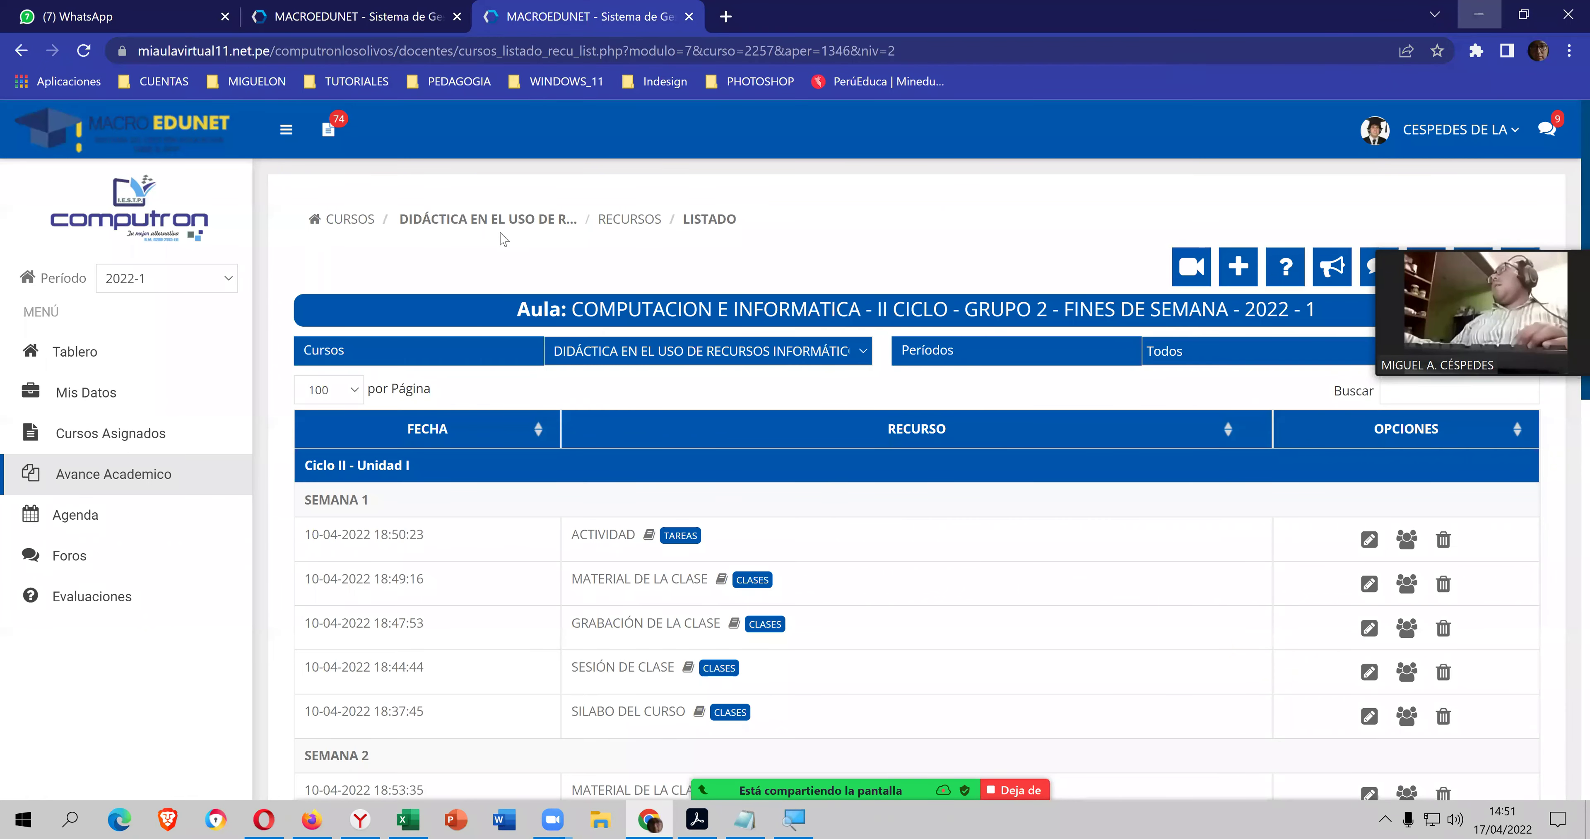
pyautogui.click(1479, 14)
pyautogui.rightClick(161, 125)
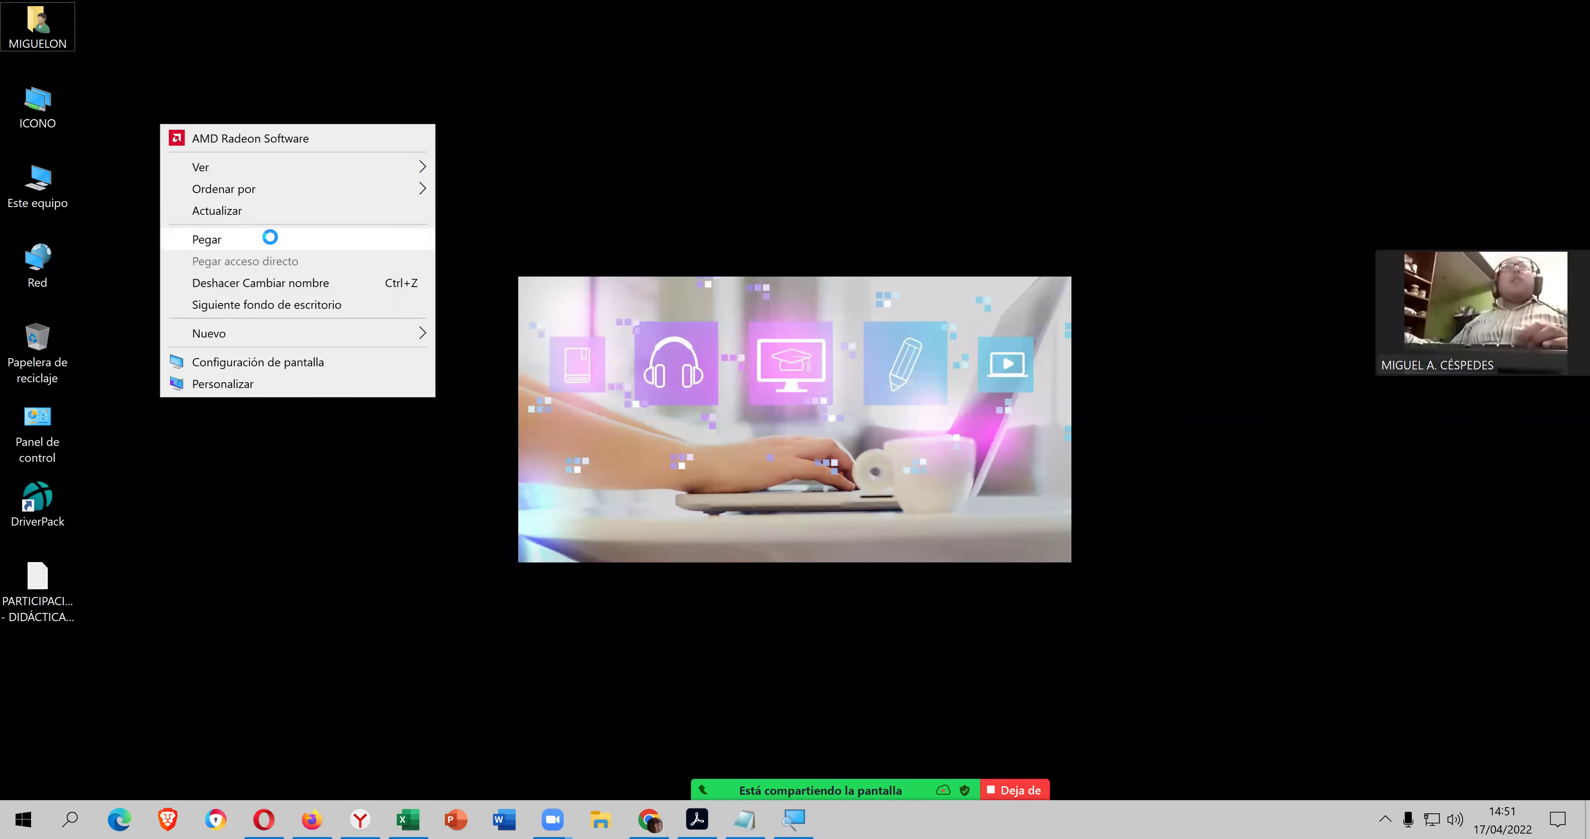
pyautogui.click(272, 240)
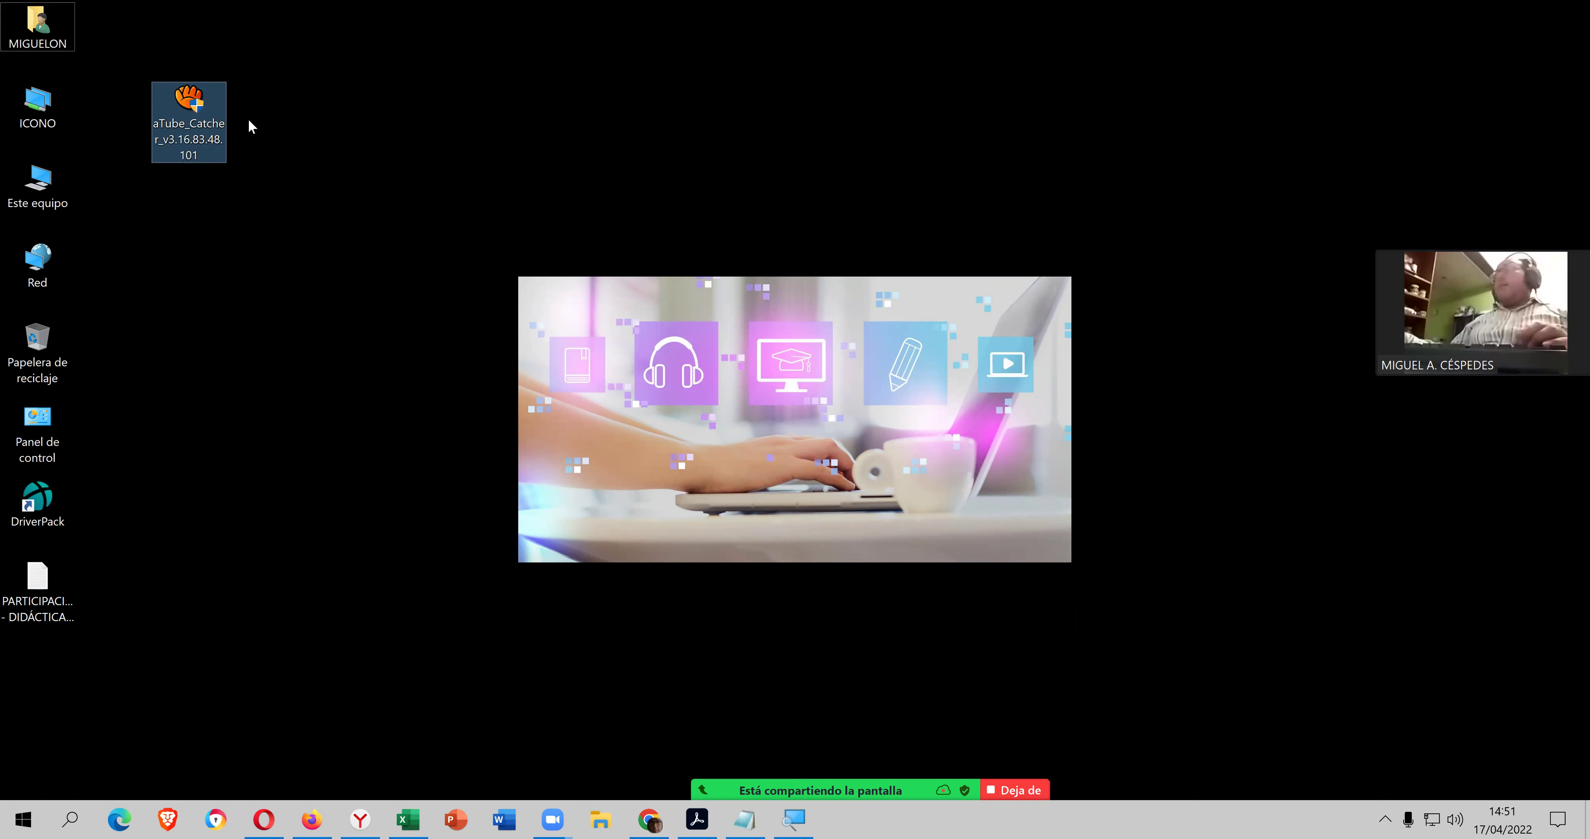
# - Copy the aTube Catcher installer from the desktop and remove the two recent files from File Explorer's quick access
pyautogui.hotkey('shift', 'F10')
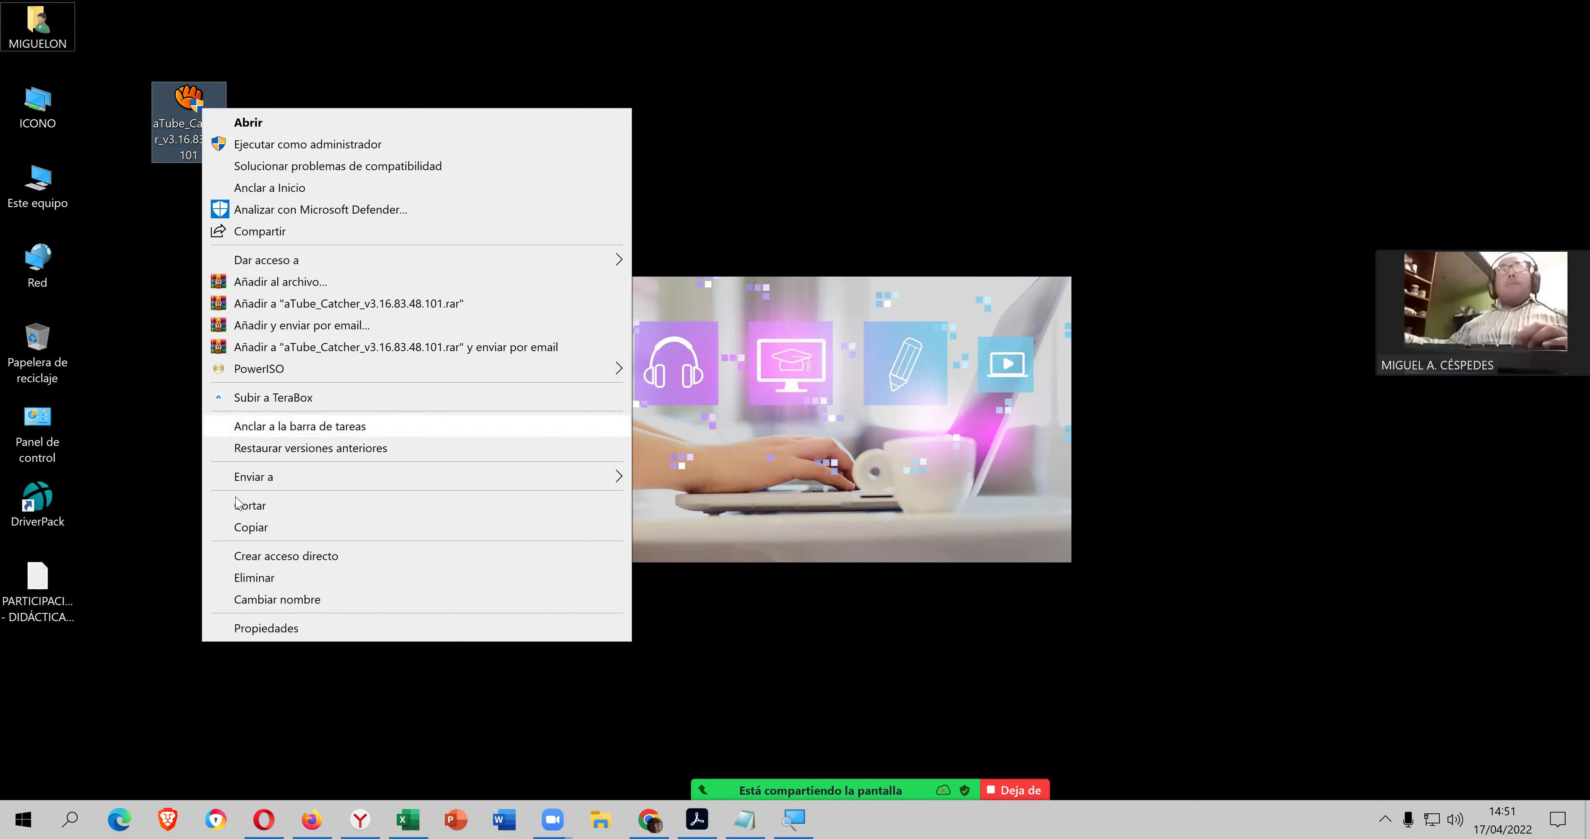
pyautogui.click(250, 528)
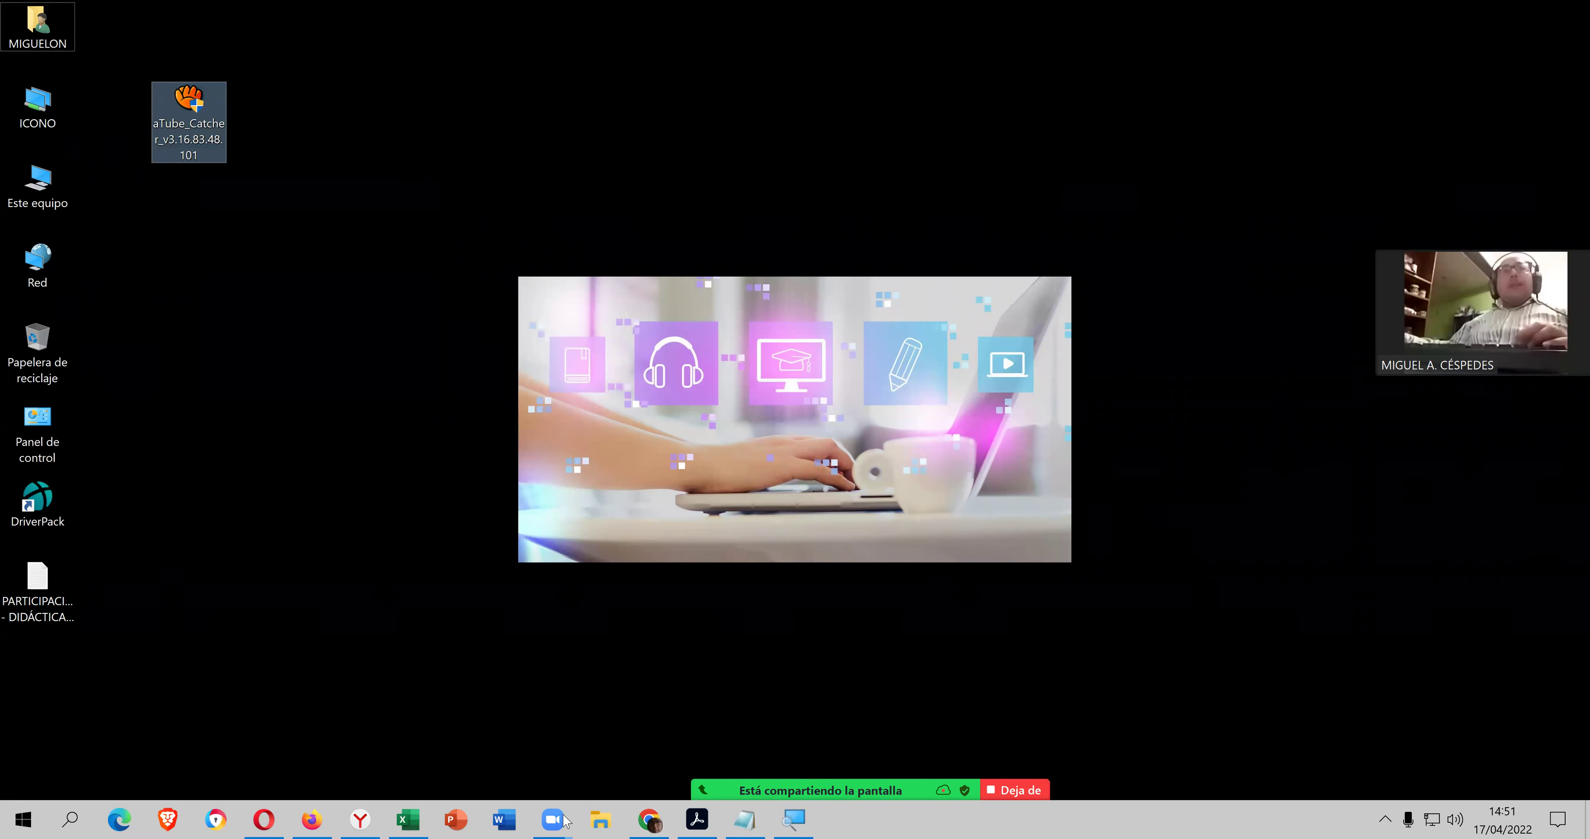
pyautogui.click(602, 759)
pyautogui.press('super+e')
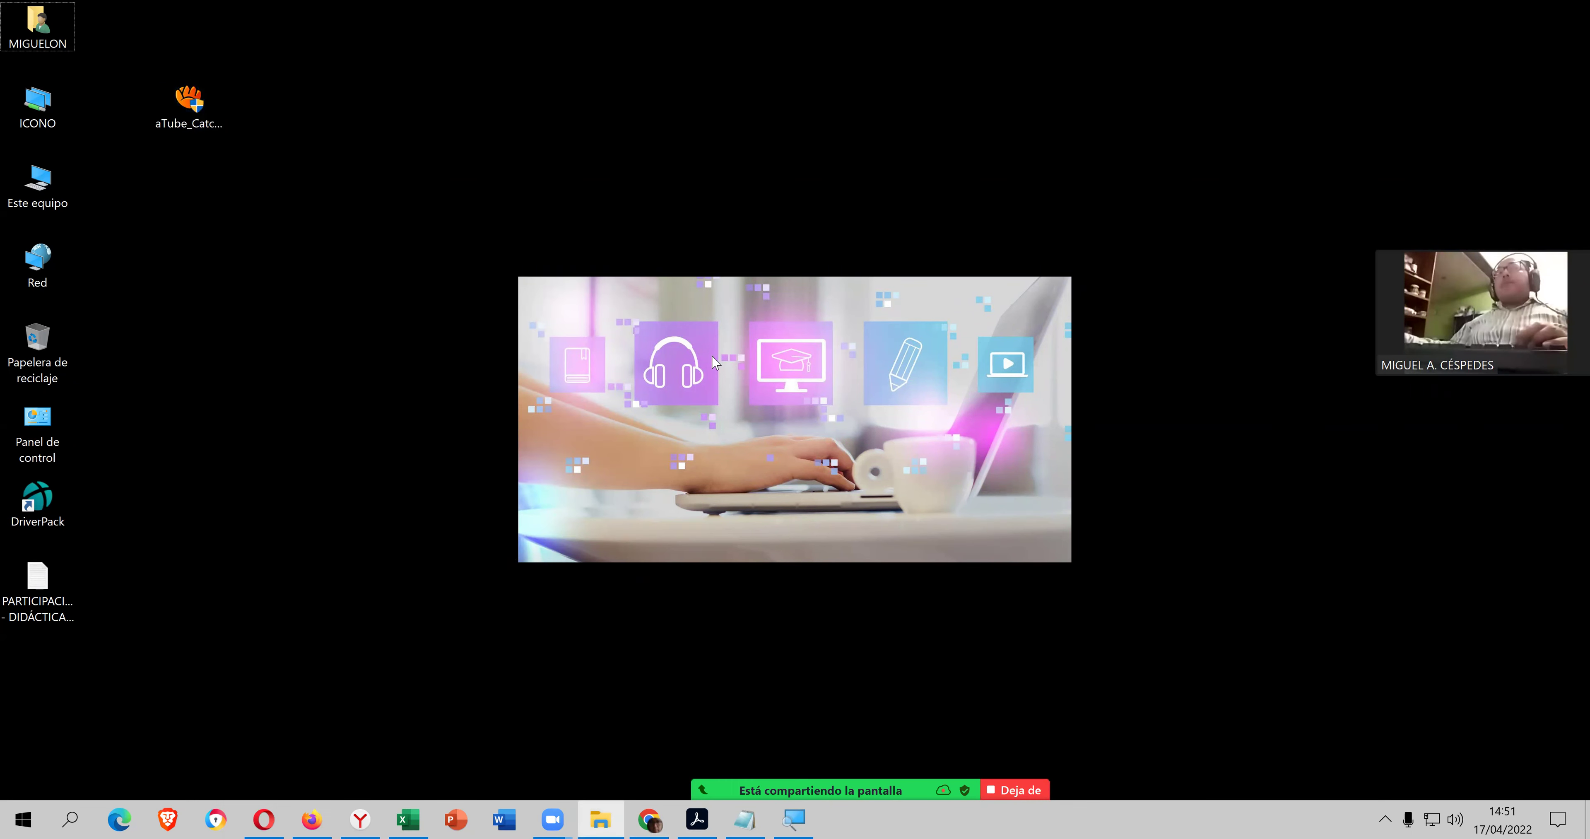
pyautogui.rightClick(509, 157)
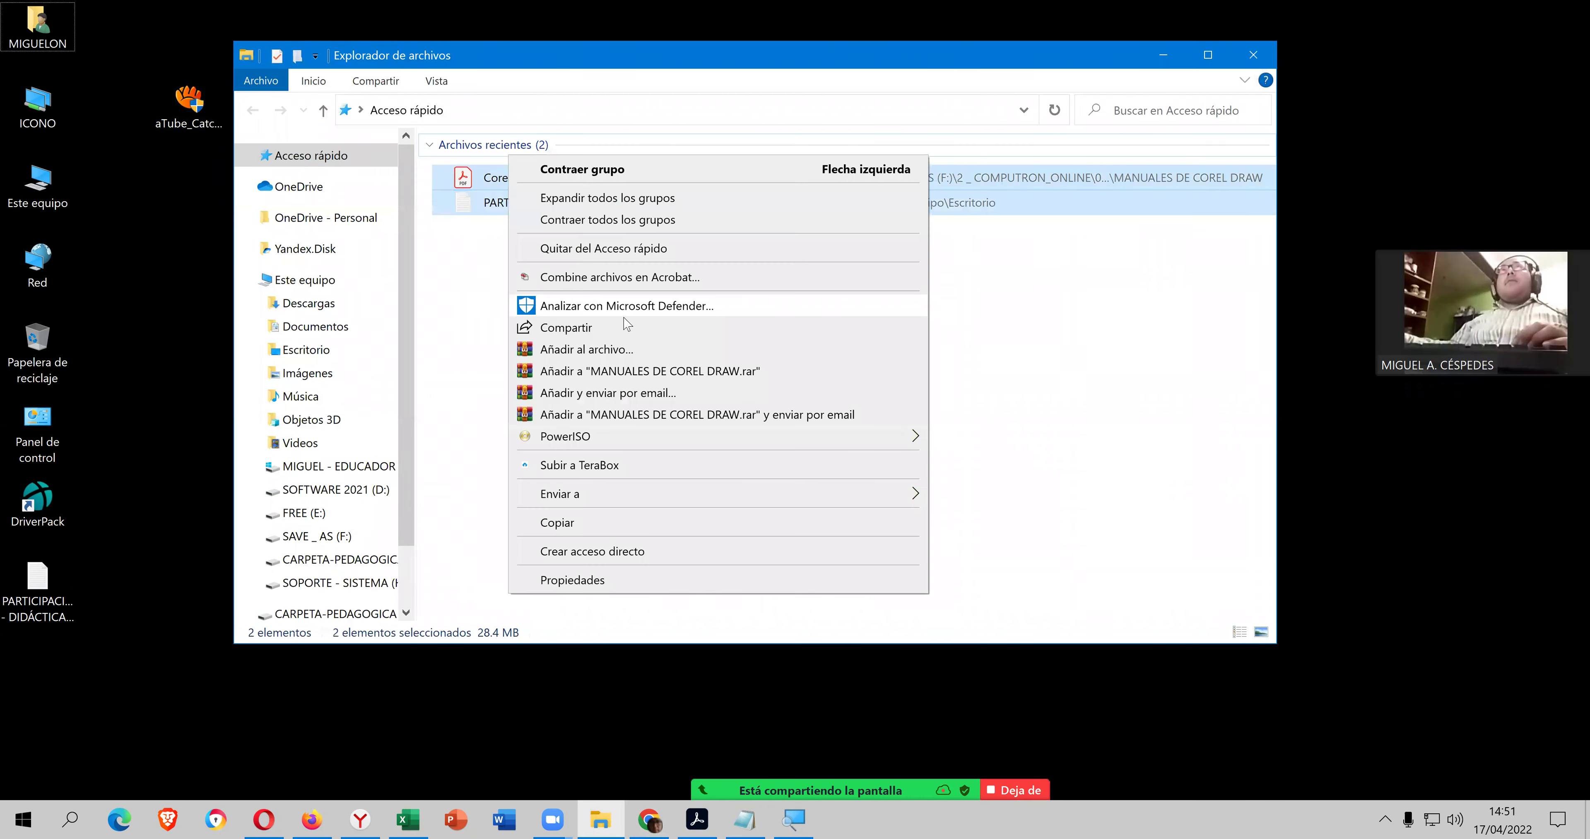
pyautogui.click(402, 500)
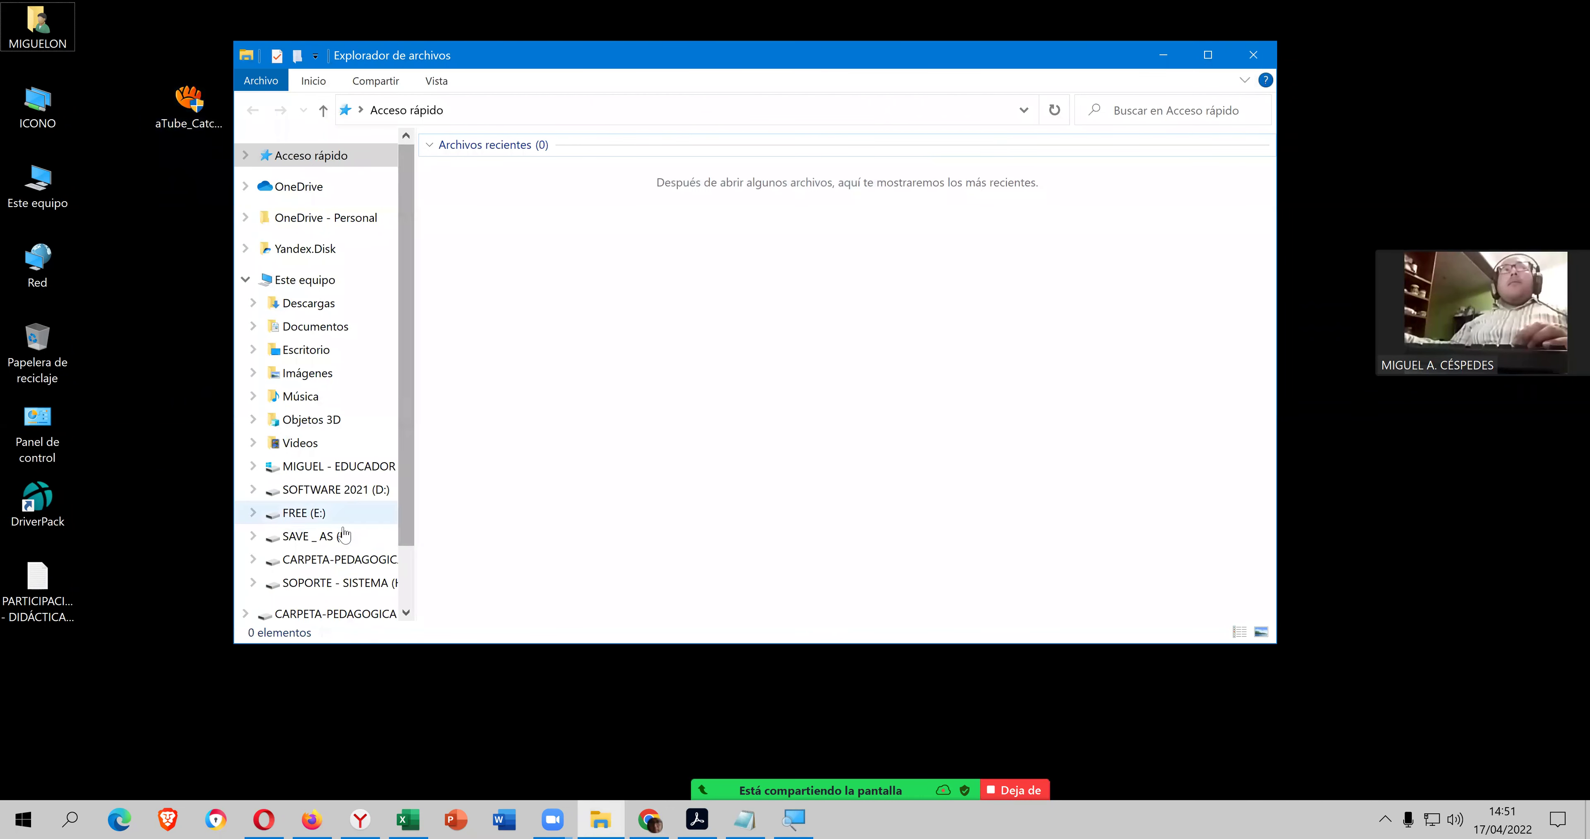
# - Open the folder 3 _ SOFTWARE 2022-1 on the SAVE _ AS (F:) drive
pyautogui.click(317, 536)
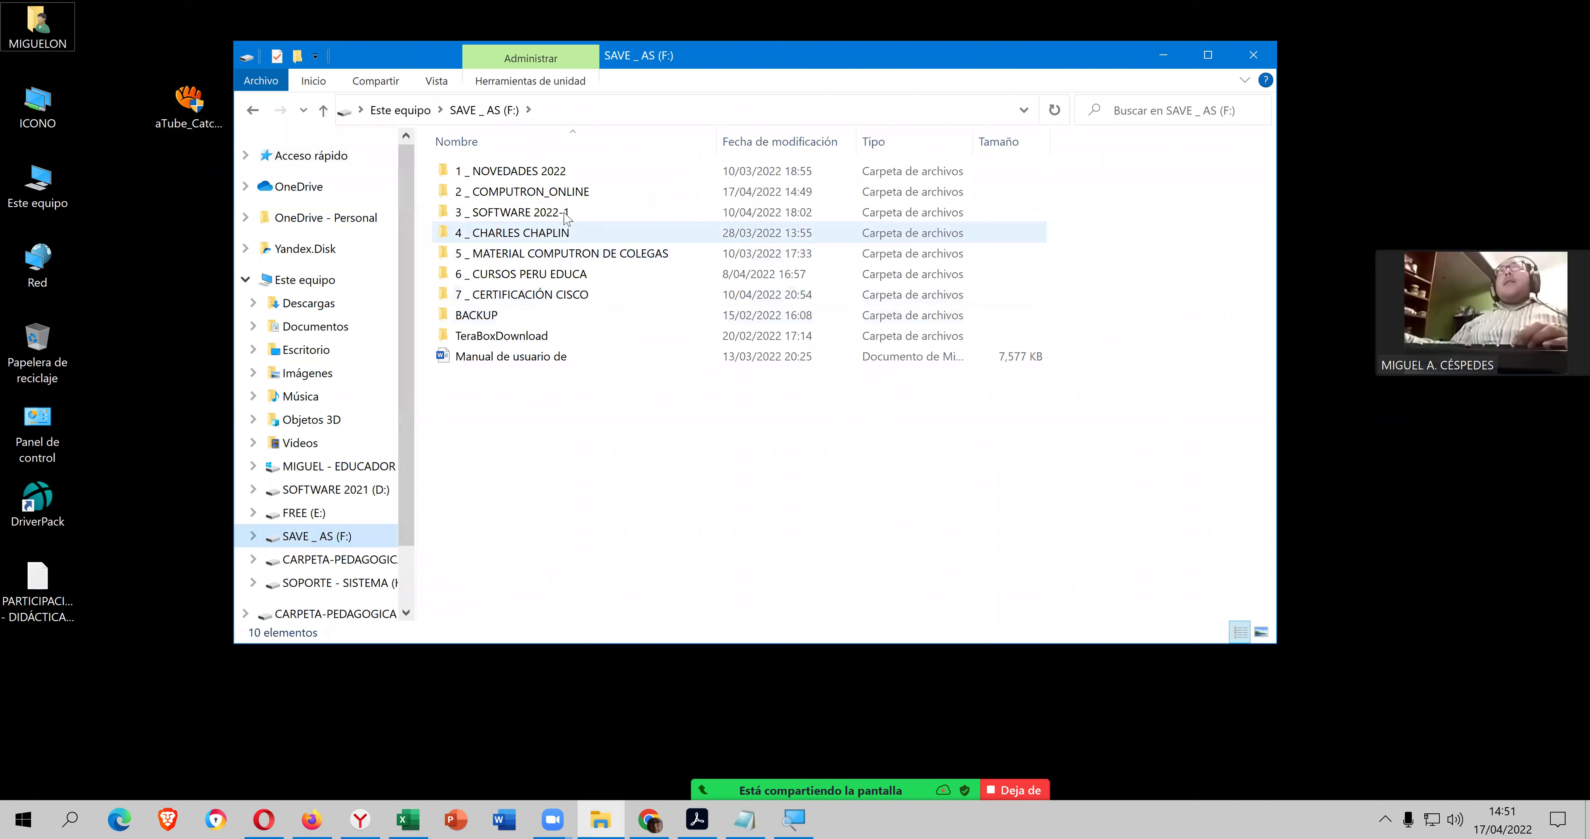
pyautogui.click(564, 213)
pyautogui.rightClick(538, 213)
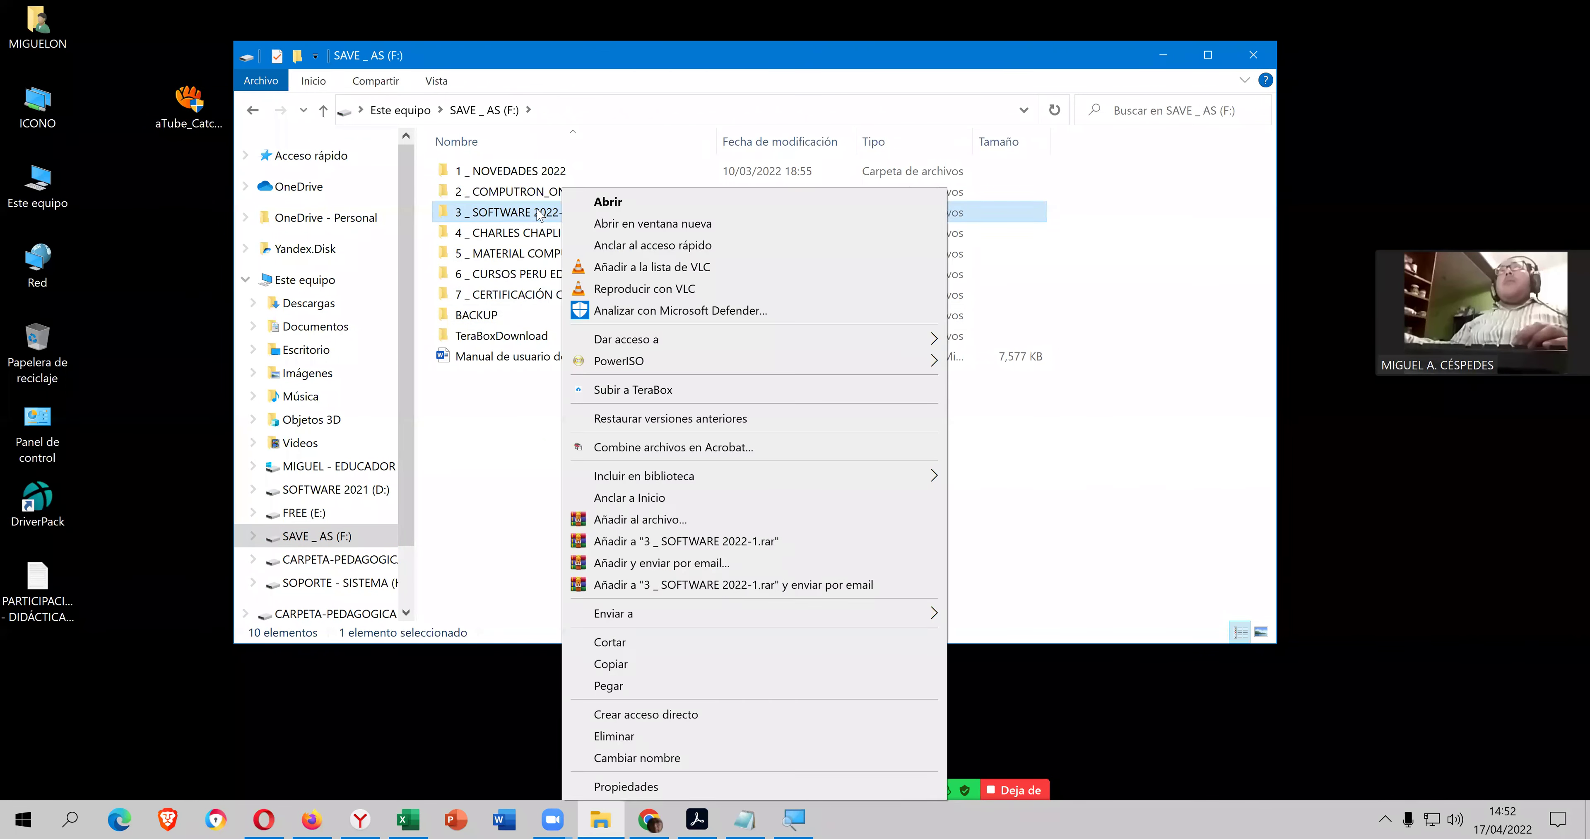
pyautogui.click(592, 199)
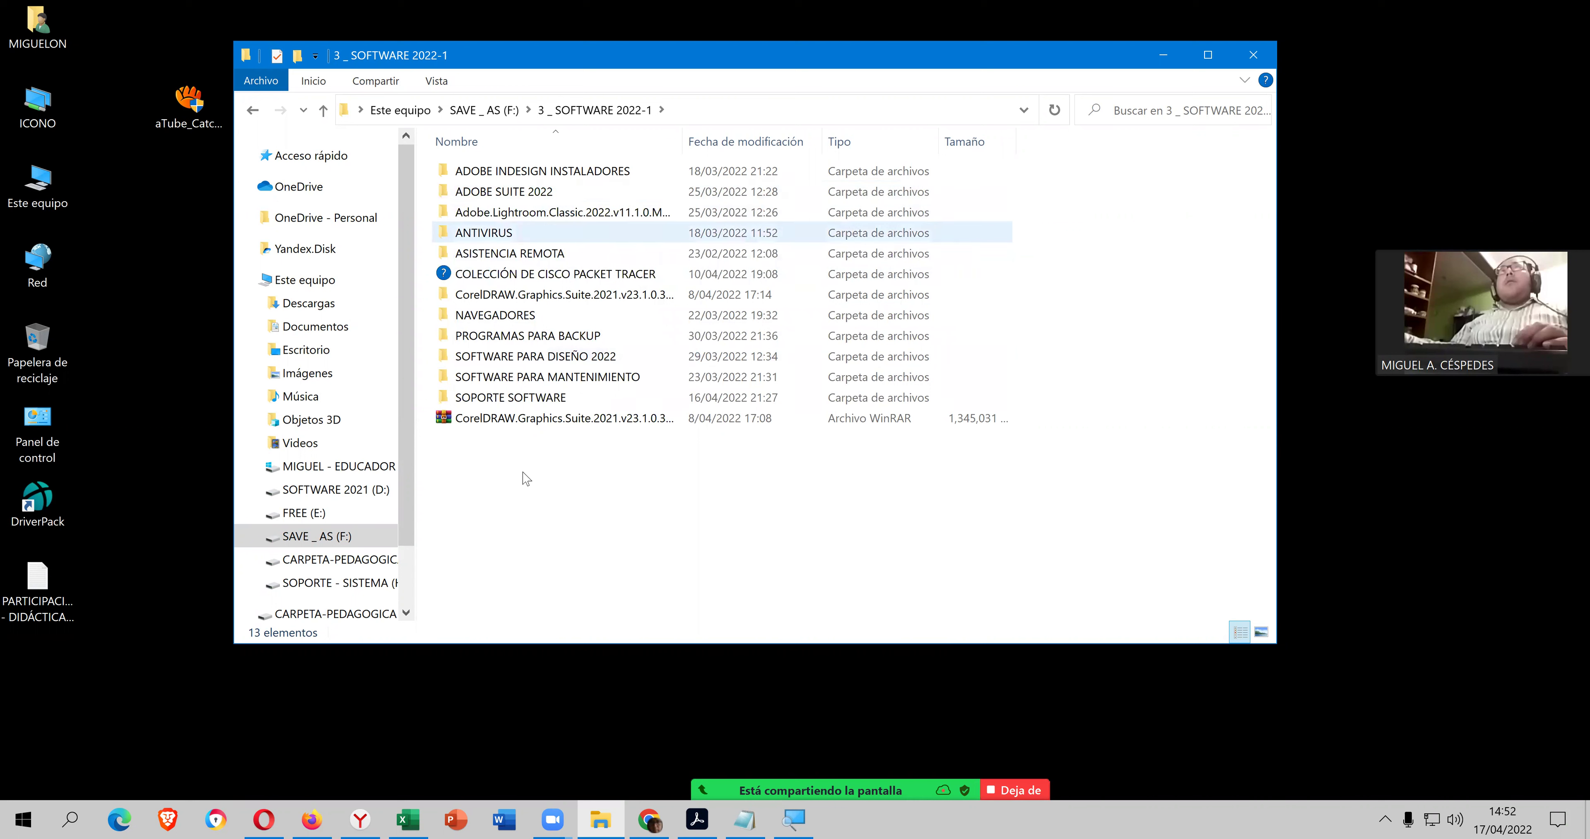
# - Create a folder named UTILITARIOS in 3 _ SOFTWARE 2022-1 and paste the copied installer into it
pyautogui.hotkey('ctrl', 'shift', 'n')
pyautogui.write('UTILITARIUO')
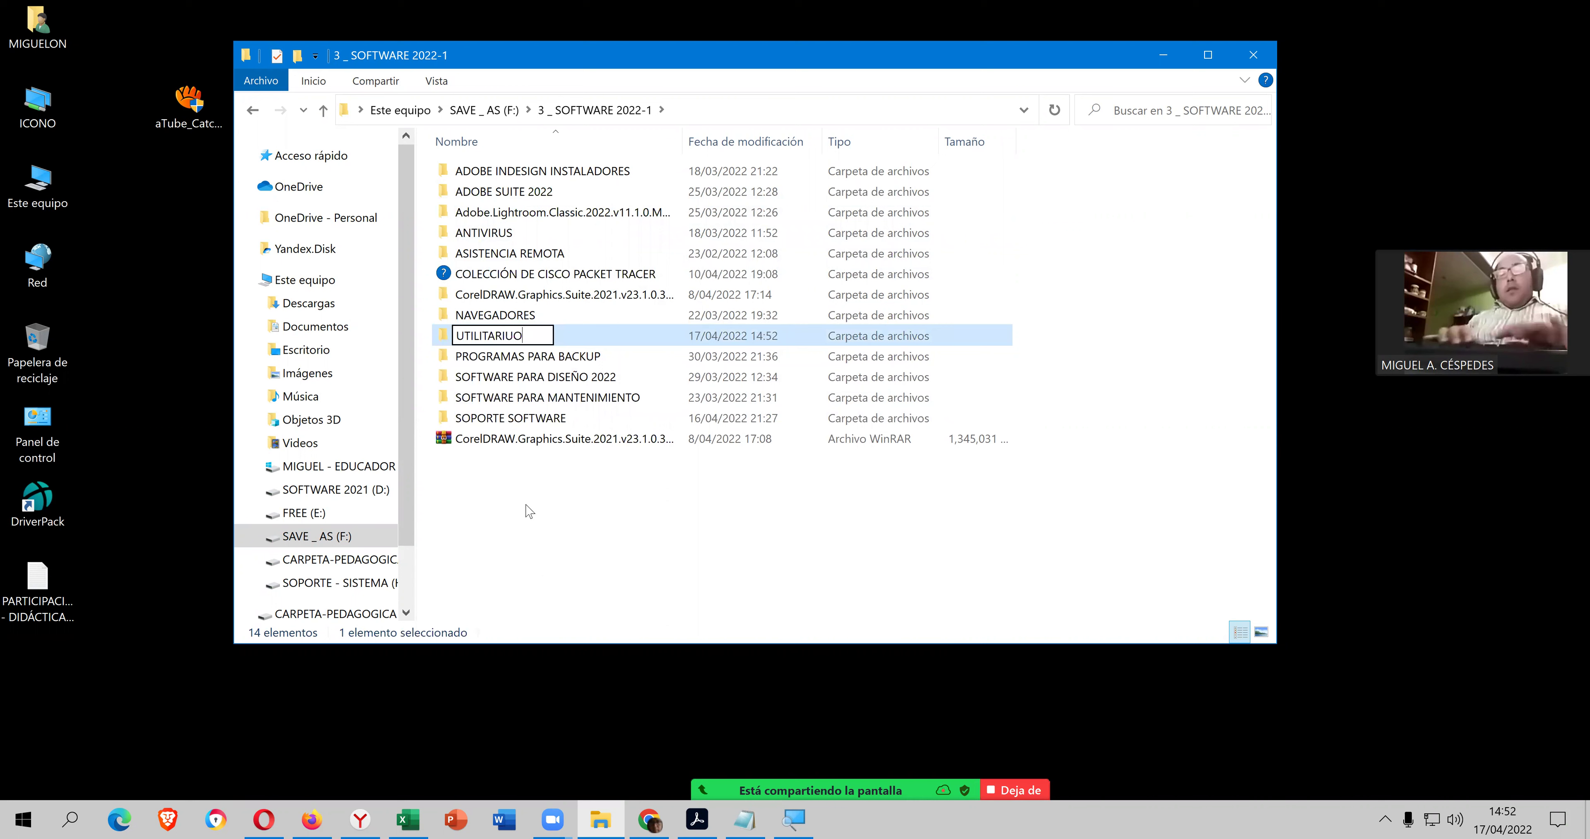
pyautogui.press('BackSpace')
pyautogui.write('S')
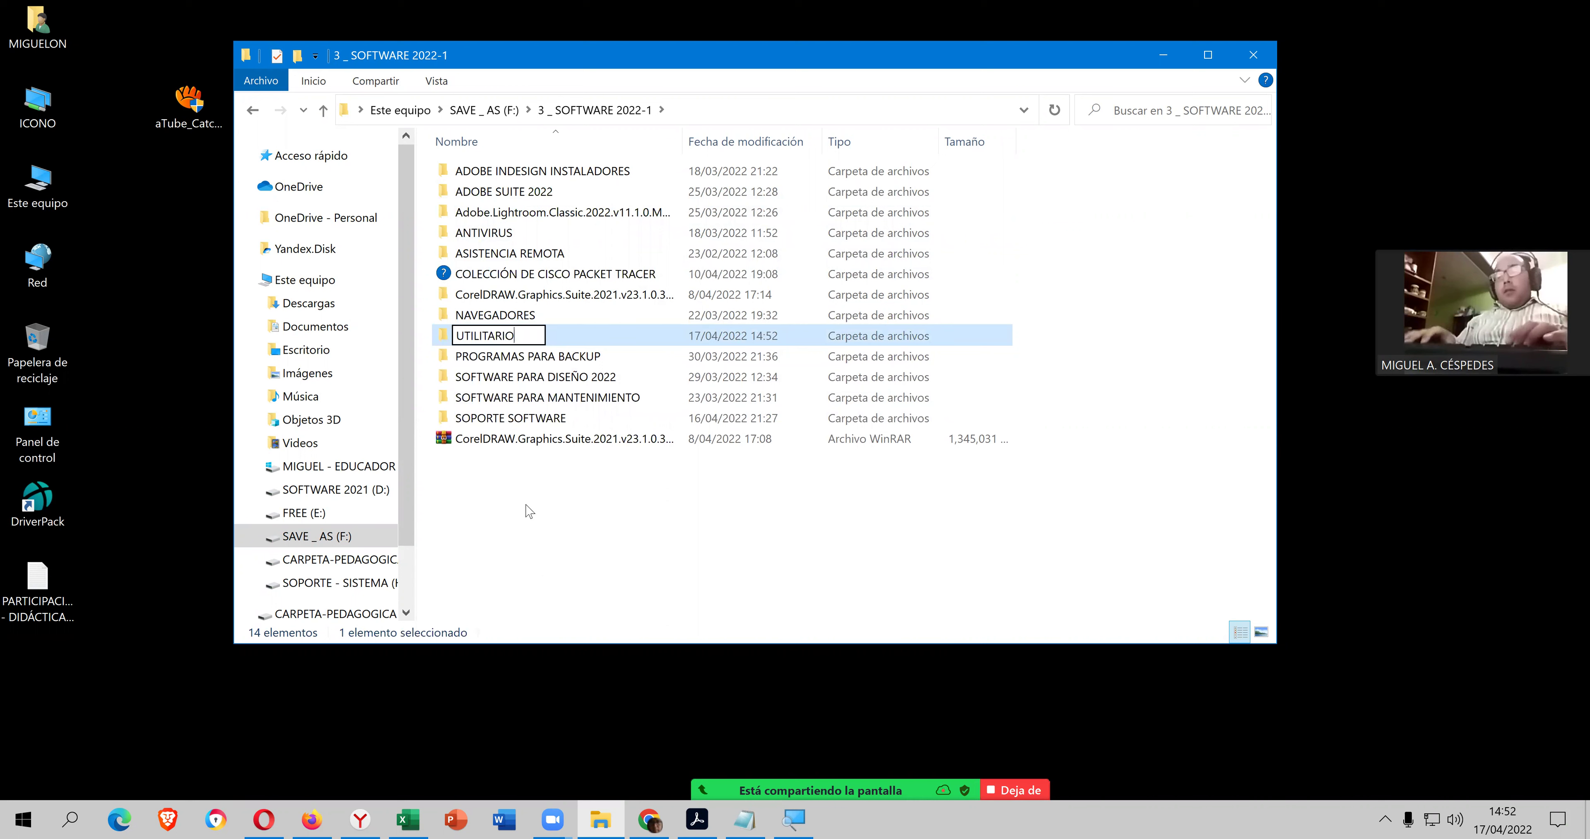
pyautogui.press('Return')
pyautogui.press('Return')
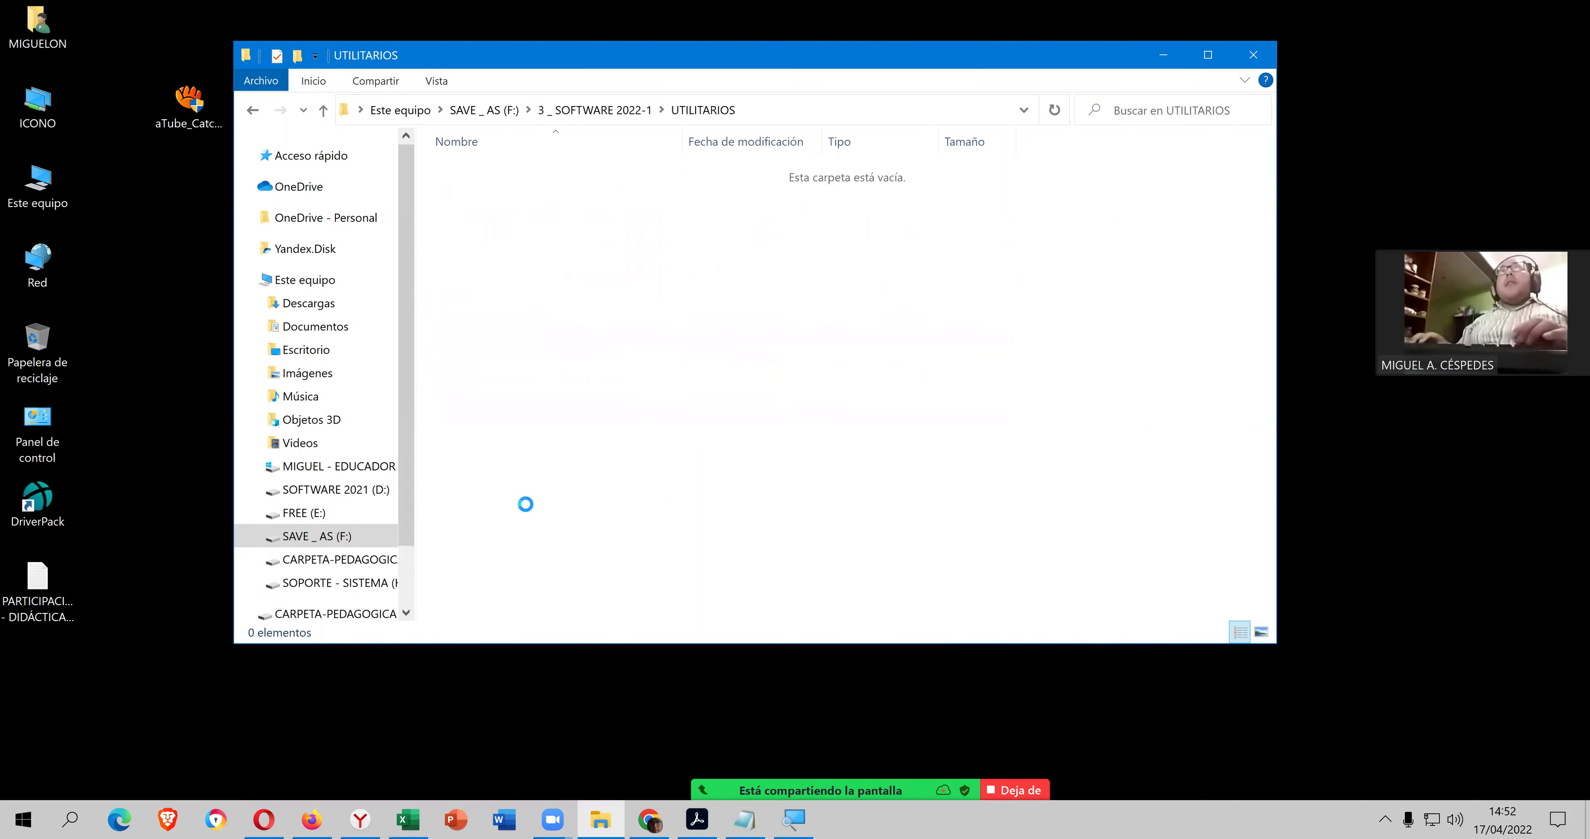
pyautogui.hotkey('ctrl', 'v')
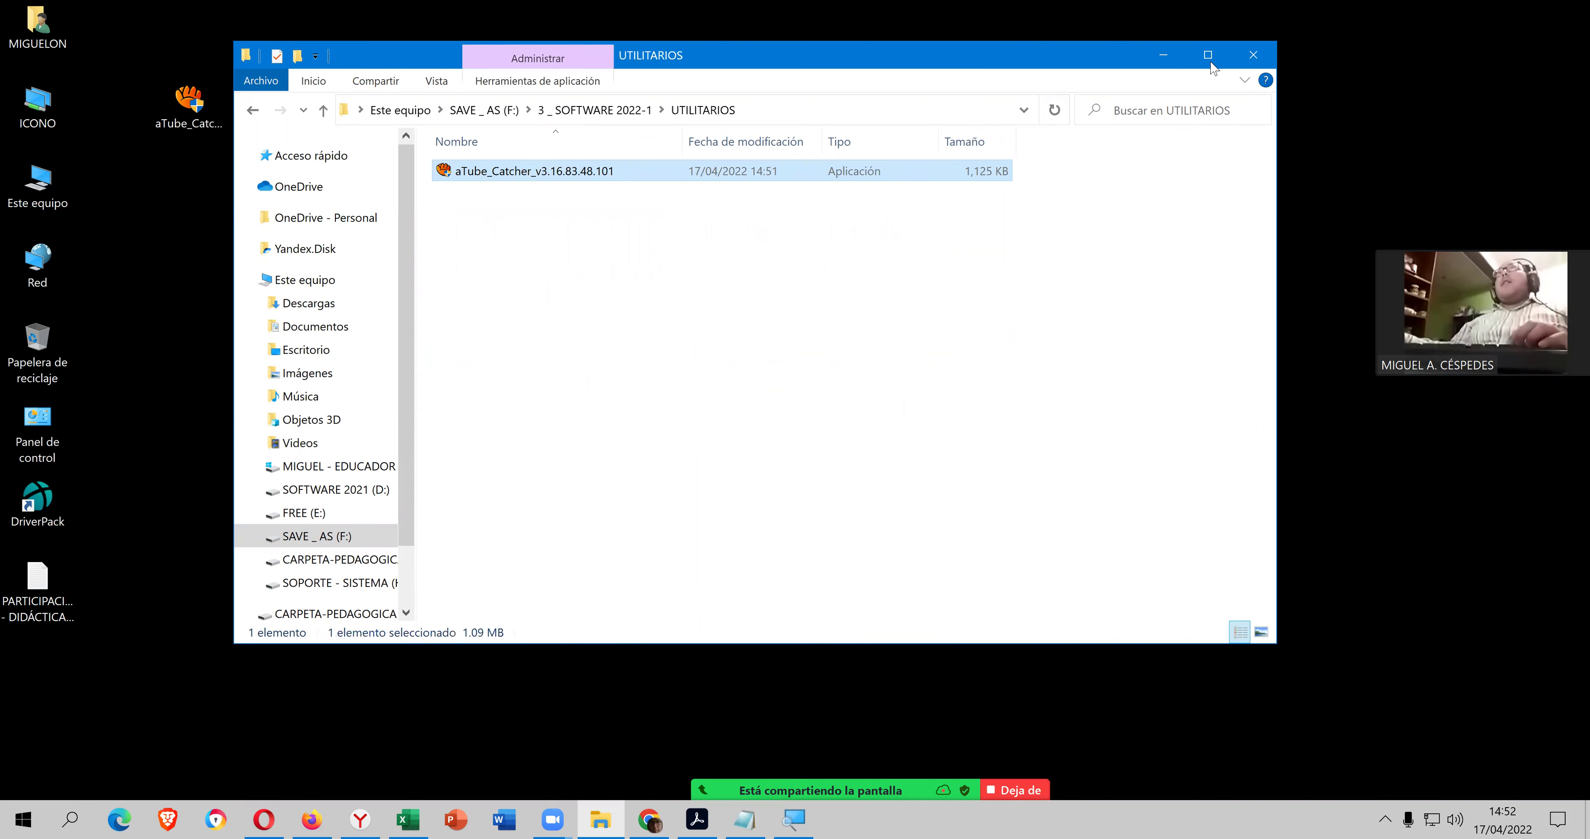
# - Return to the desktop and launch the aTube Catcher installer
pyautogui.click(110, 208)
pyautogui.press('super+d')
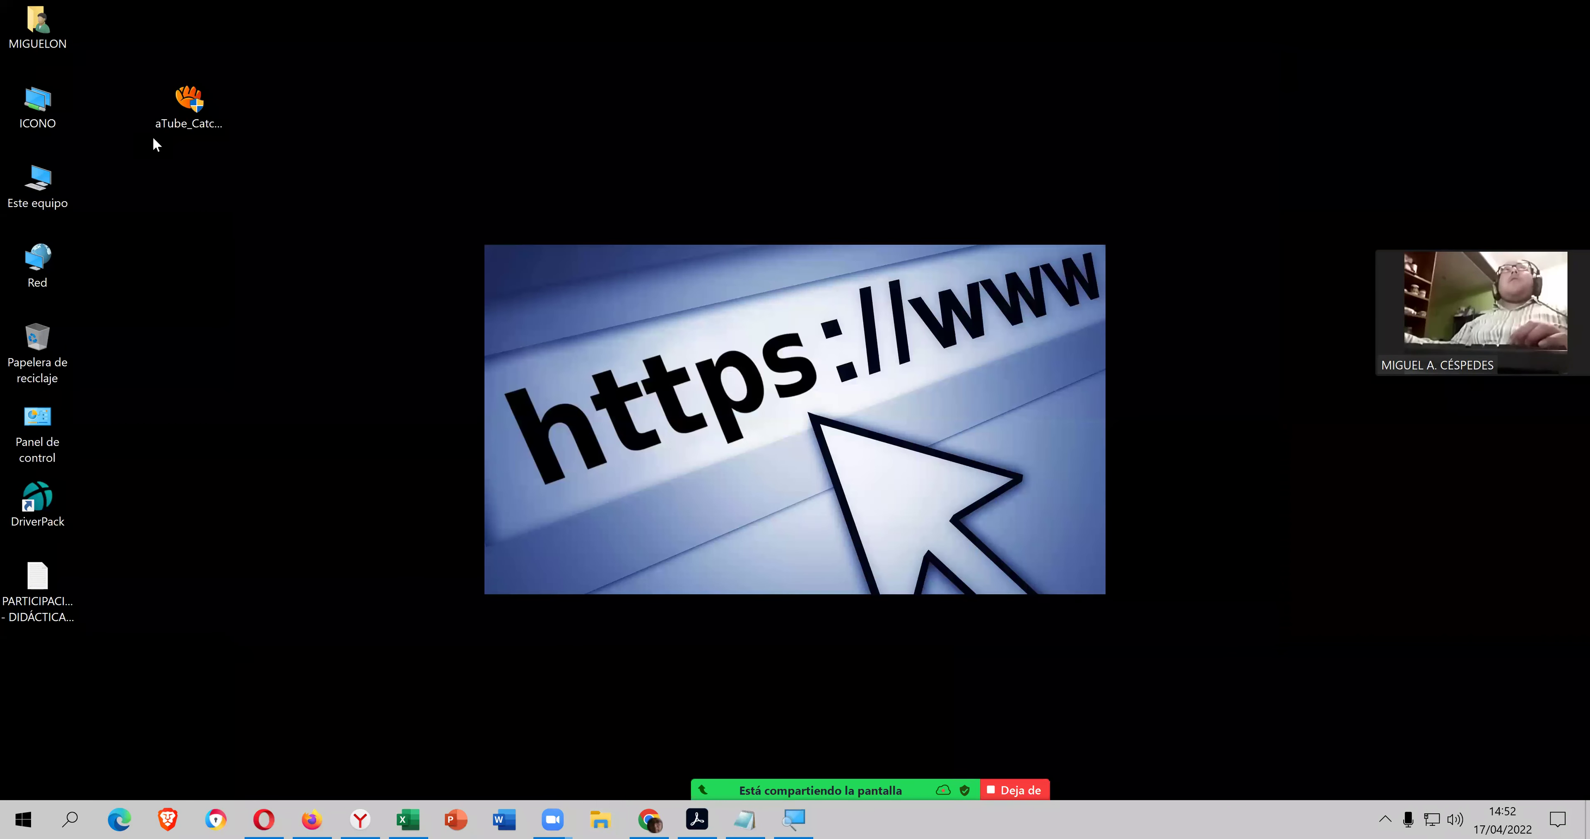
pyautogui.doubleClick(179, 107)
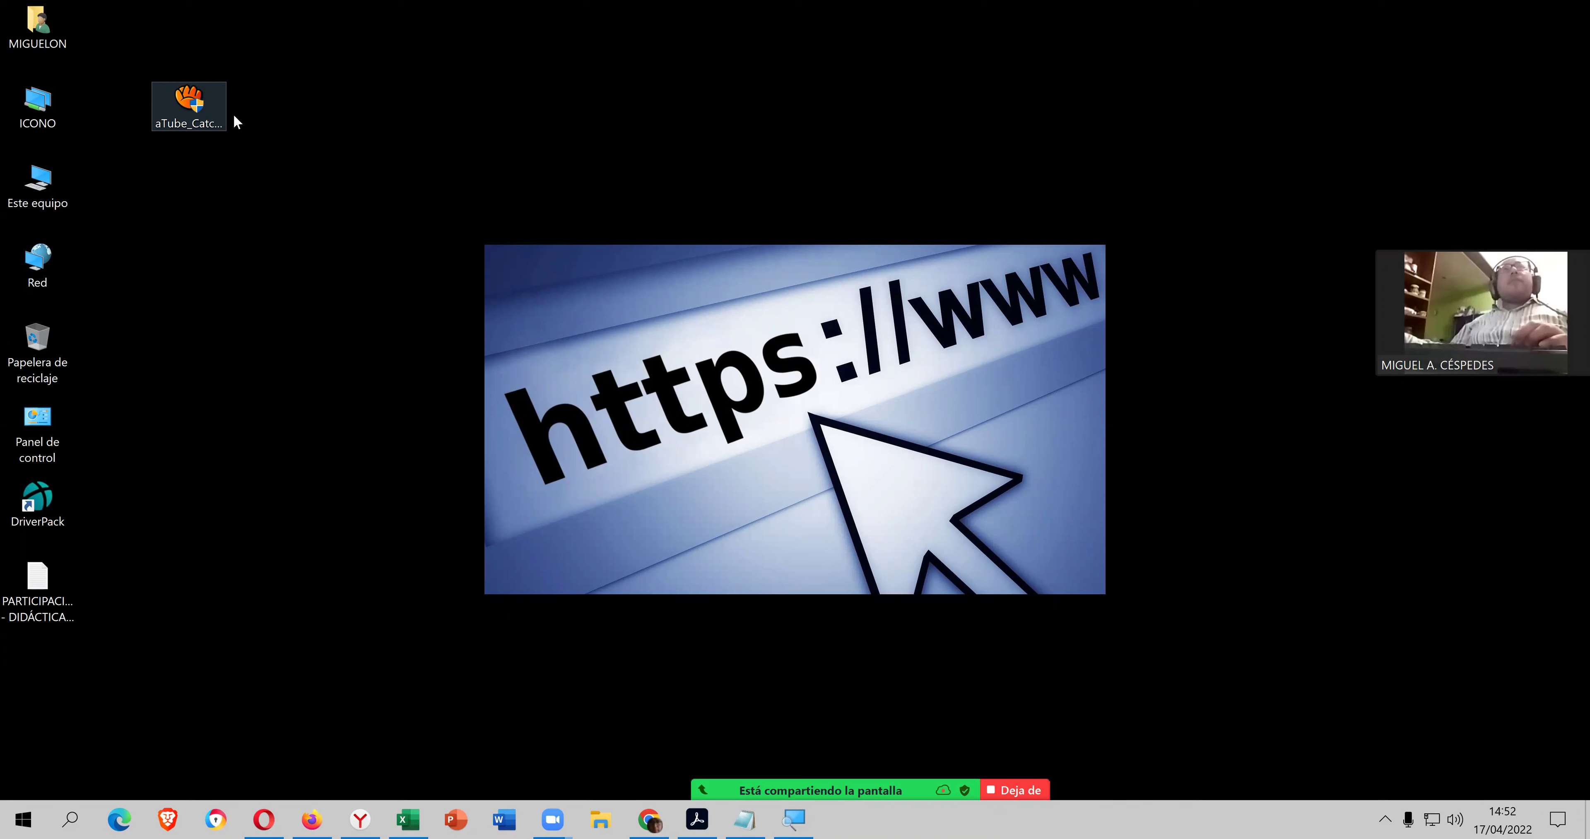
# - Try to run the aTube Catcher installer on the desktop as administrator
pyautogui.rightClick(179, 109)
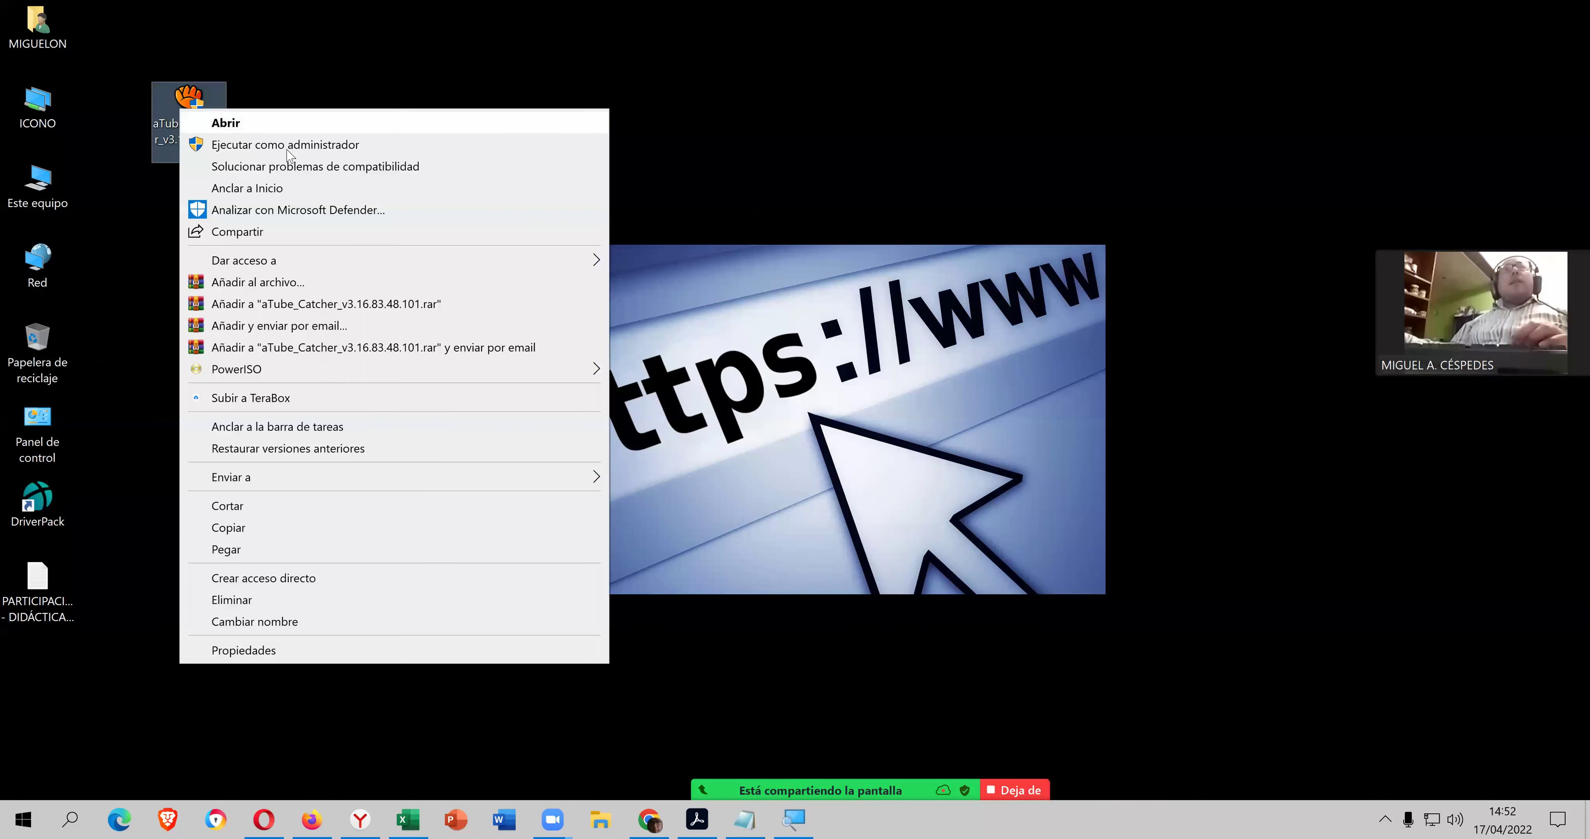
pyautogui.click(310, 146)
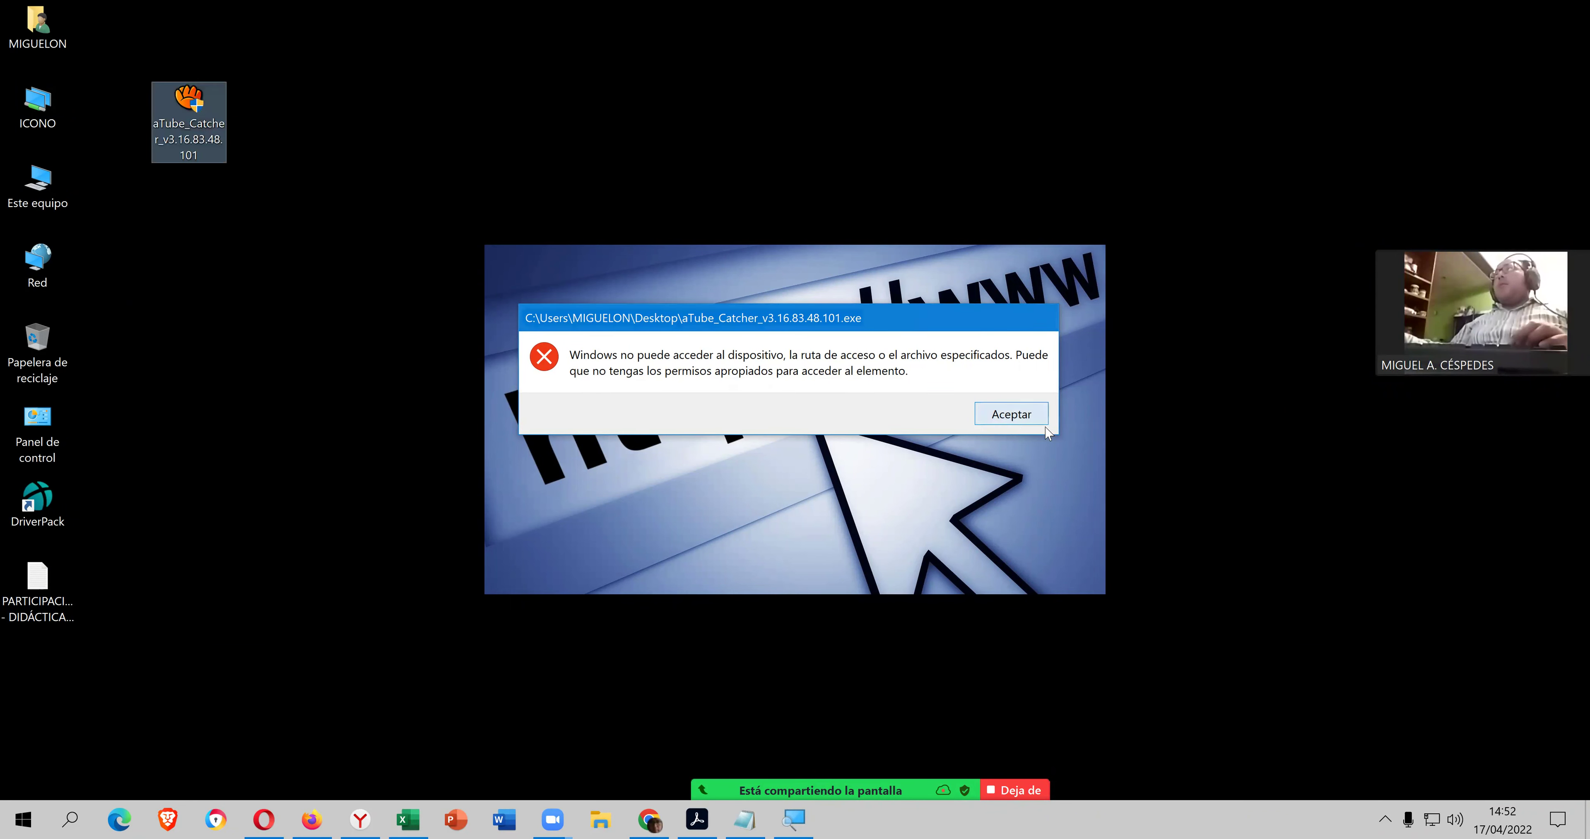
pyautogui.click(1011, 414)
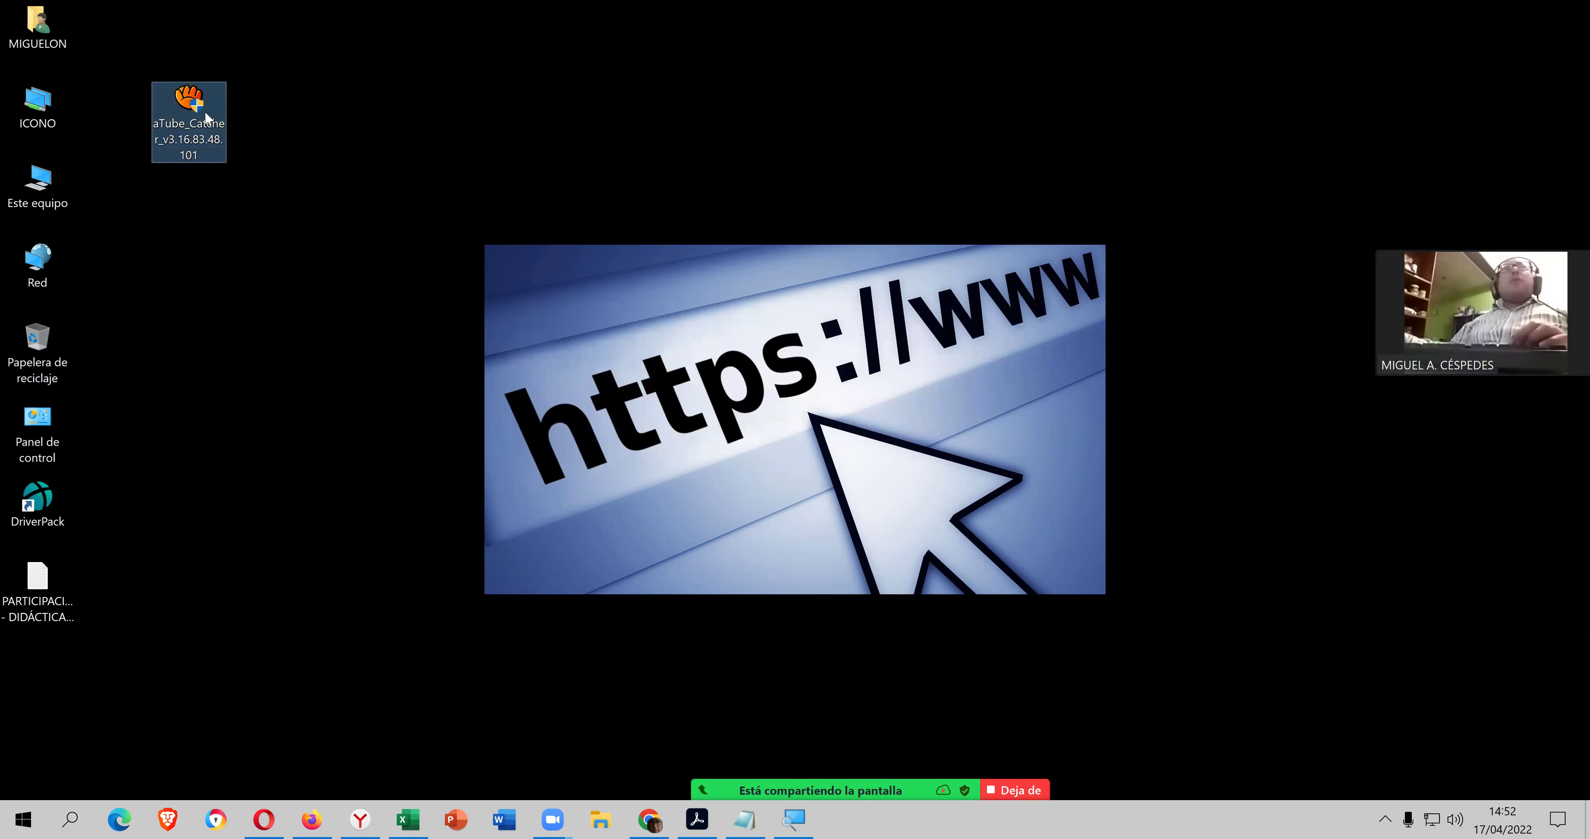
# - Set the aTube Catcher installer to run in Windows 8 compatibility mode and try to launch it again
pyautogui.rightClick(190, 96)
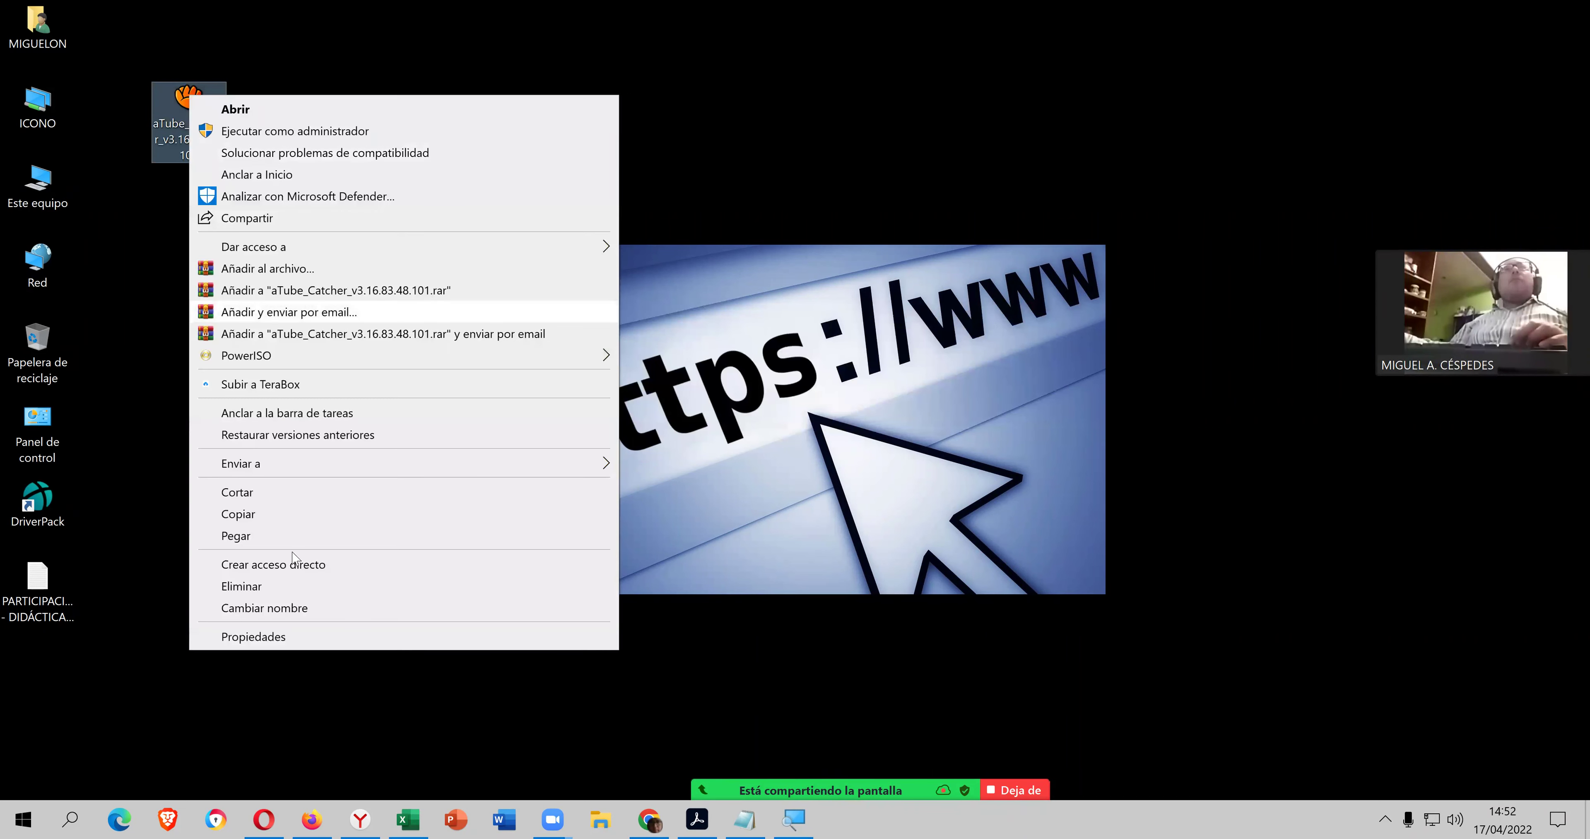
pyautogui.click(310, 642)
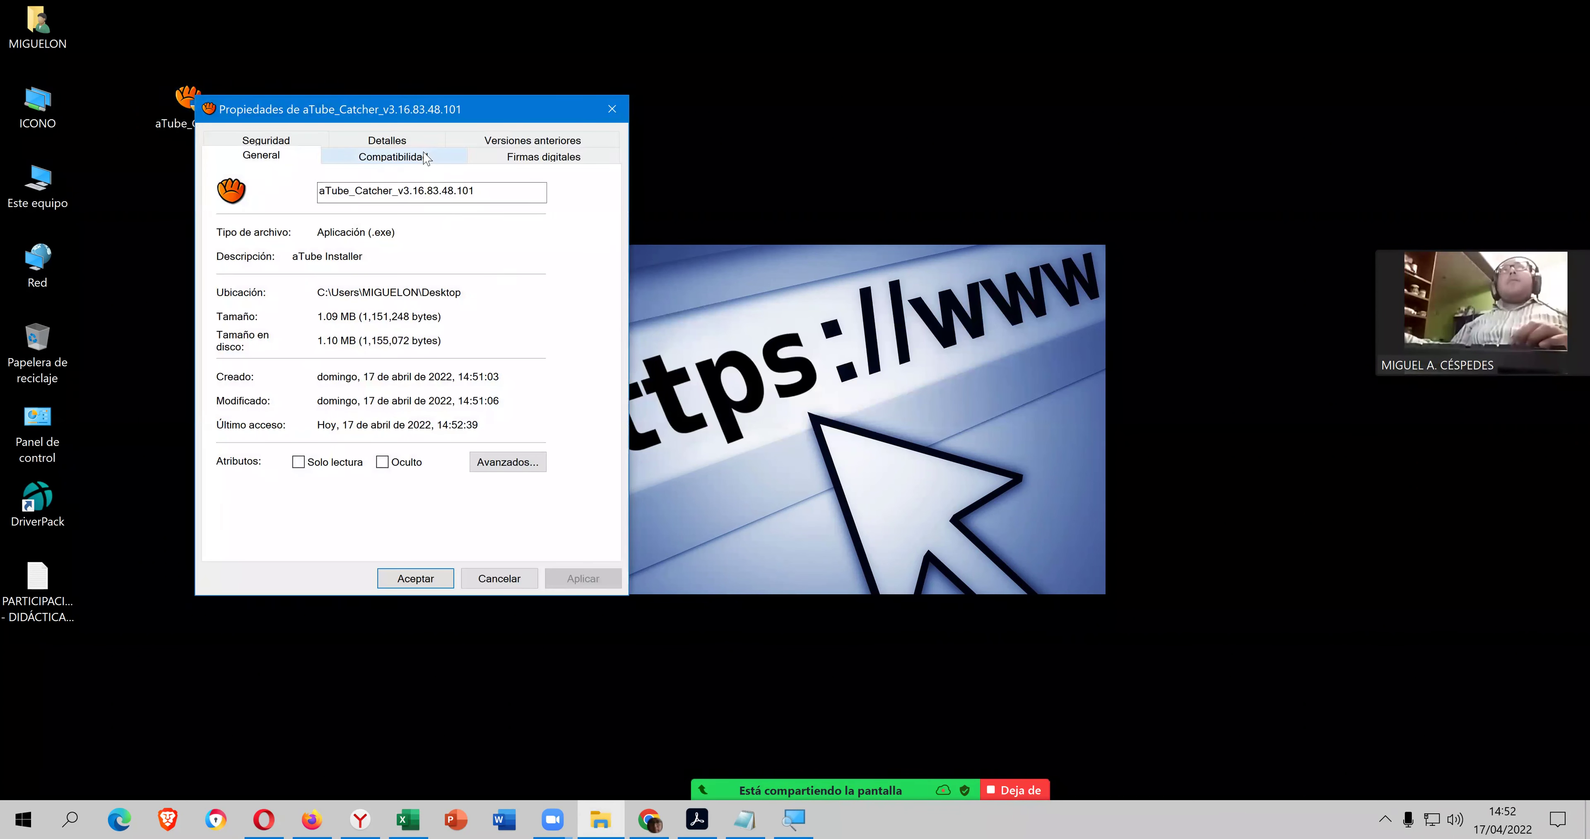
pyautogui.click(426, 158)
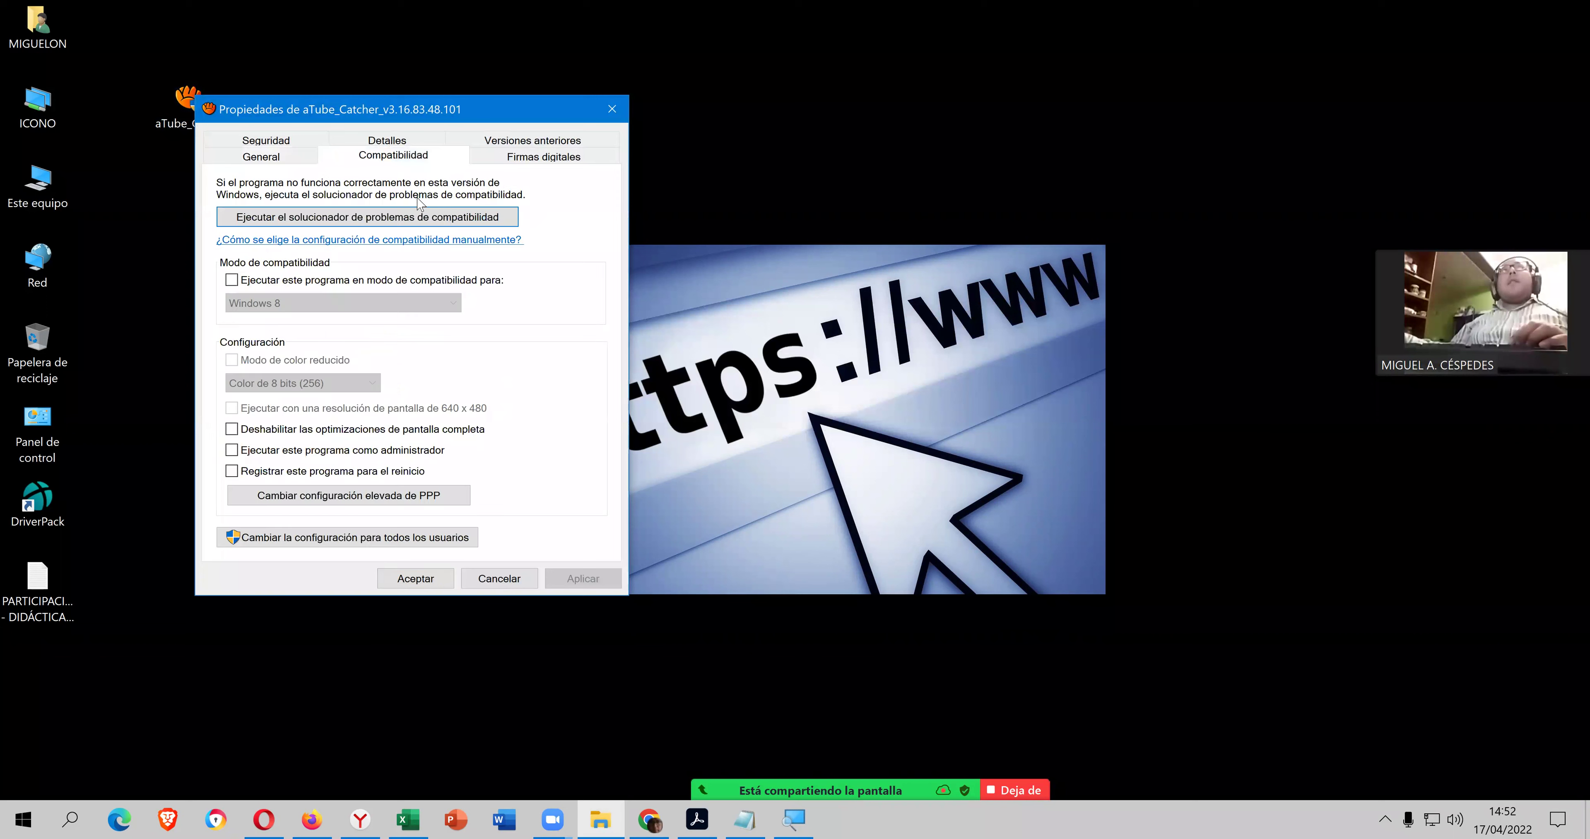
pyautogui.click(372, 284)
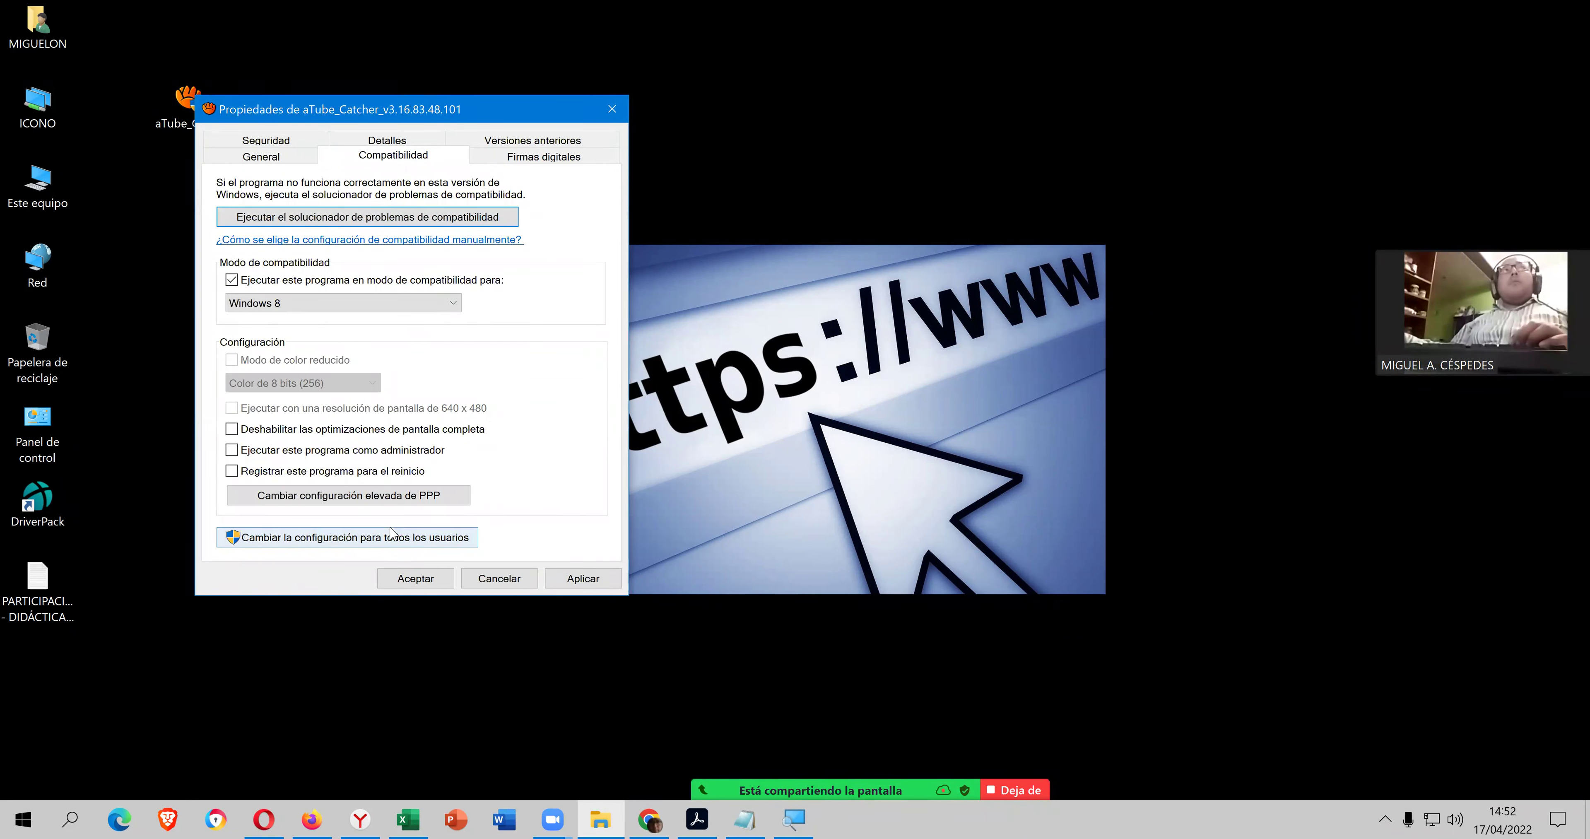
pyautogui.click(396, 580)
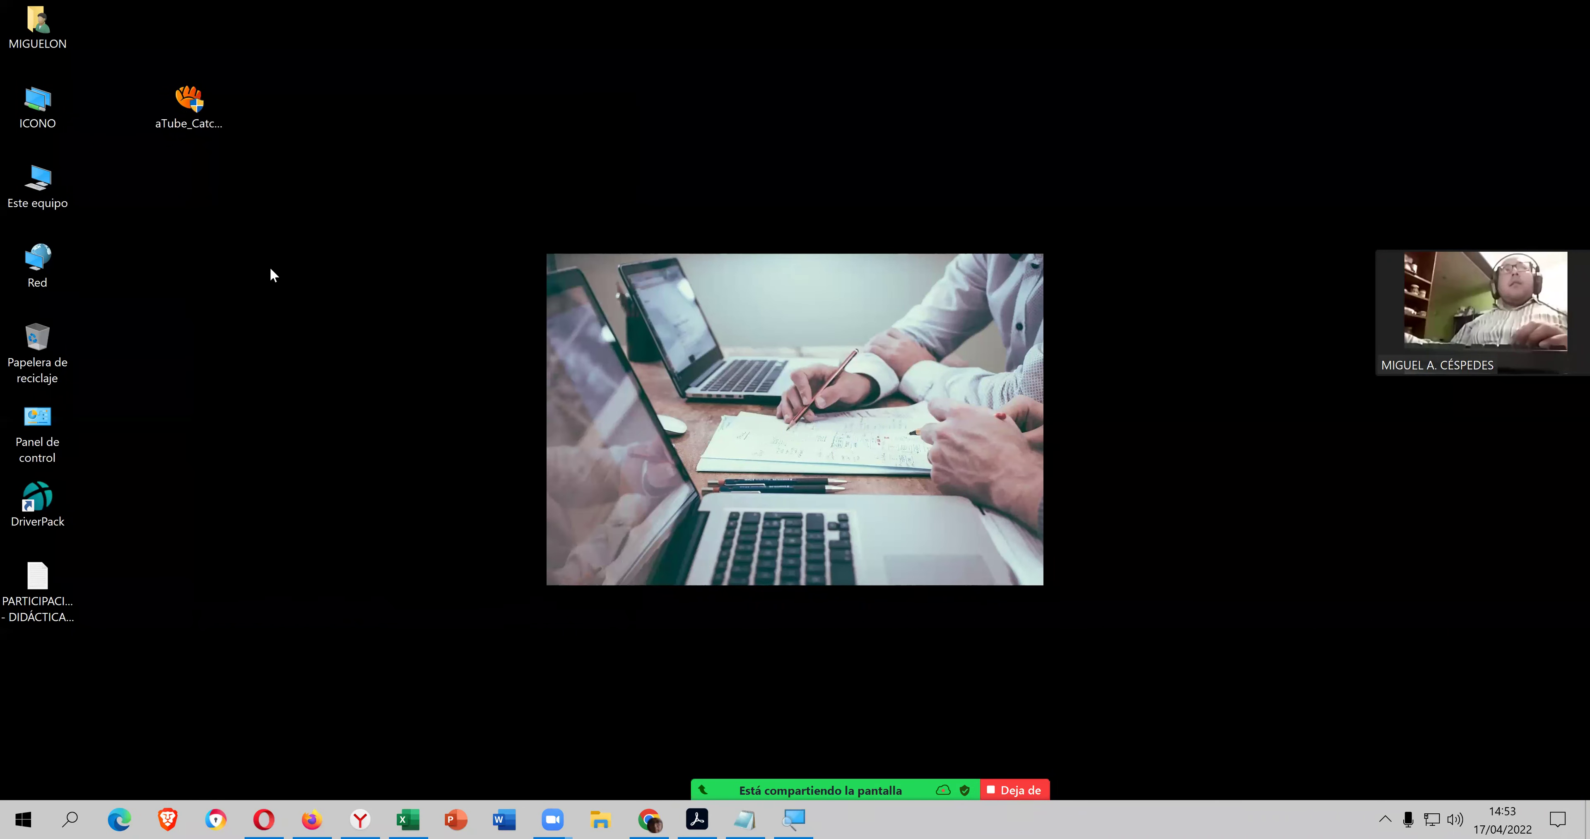
pyautogui.doubleClick(203, 123)
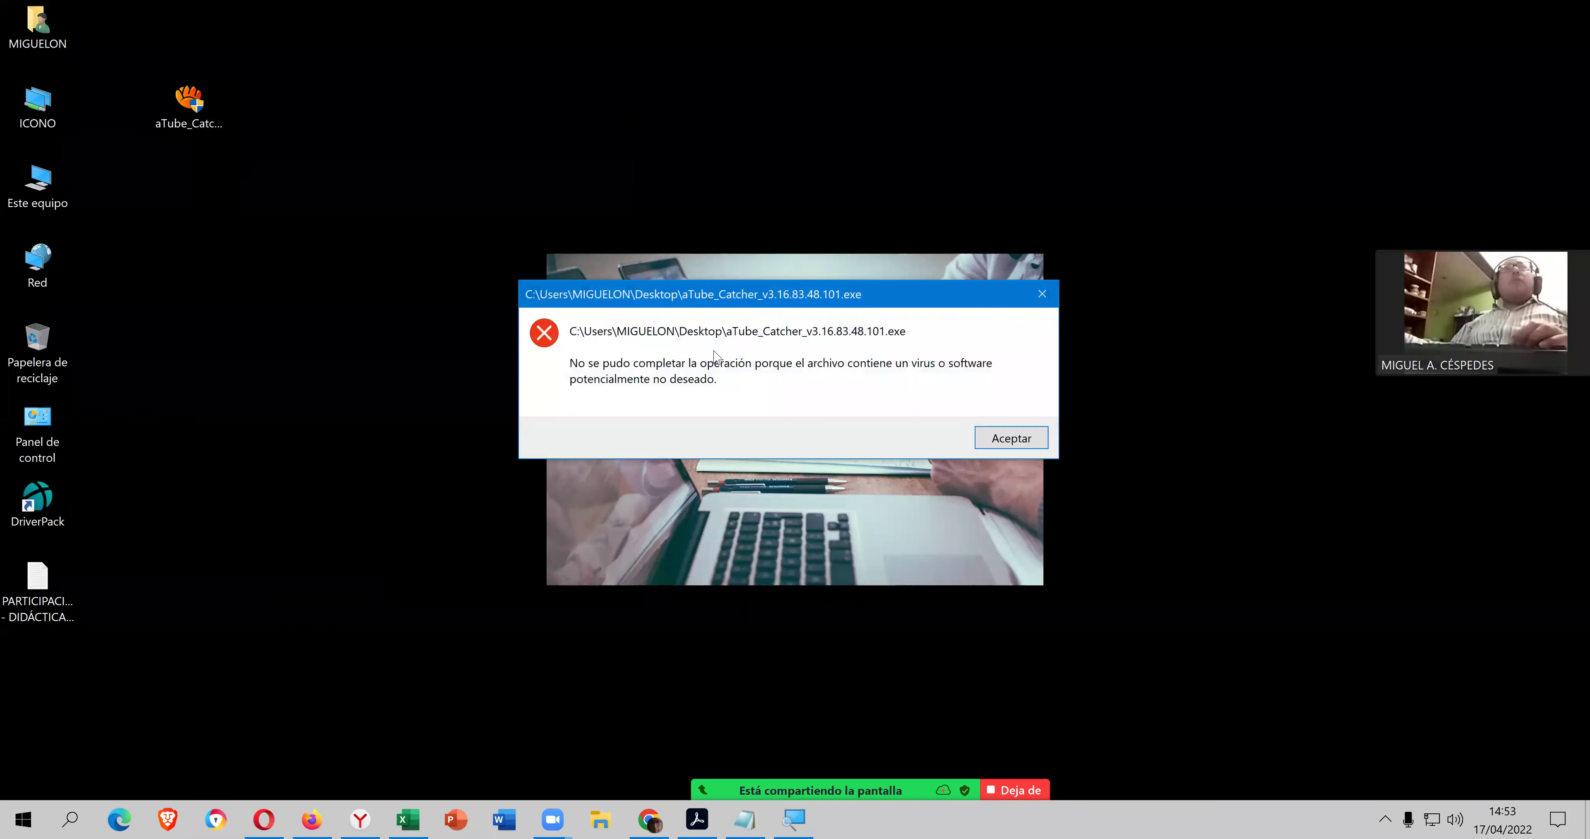
pyautogui.click(1008, 439)
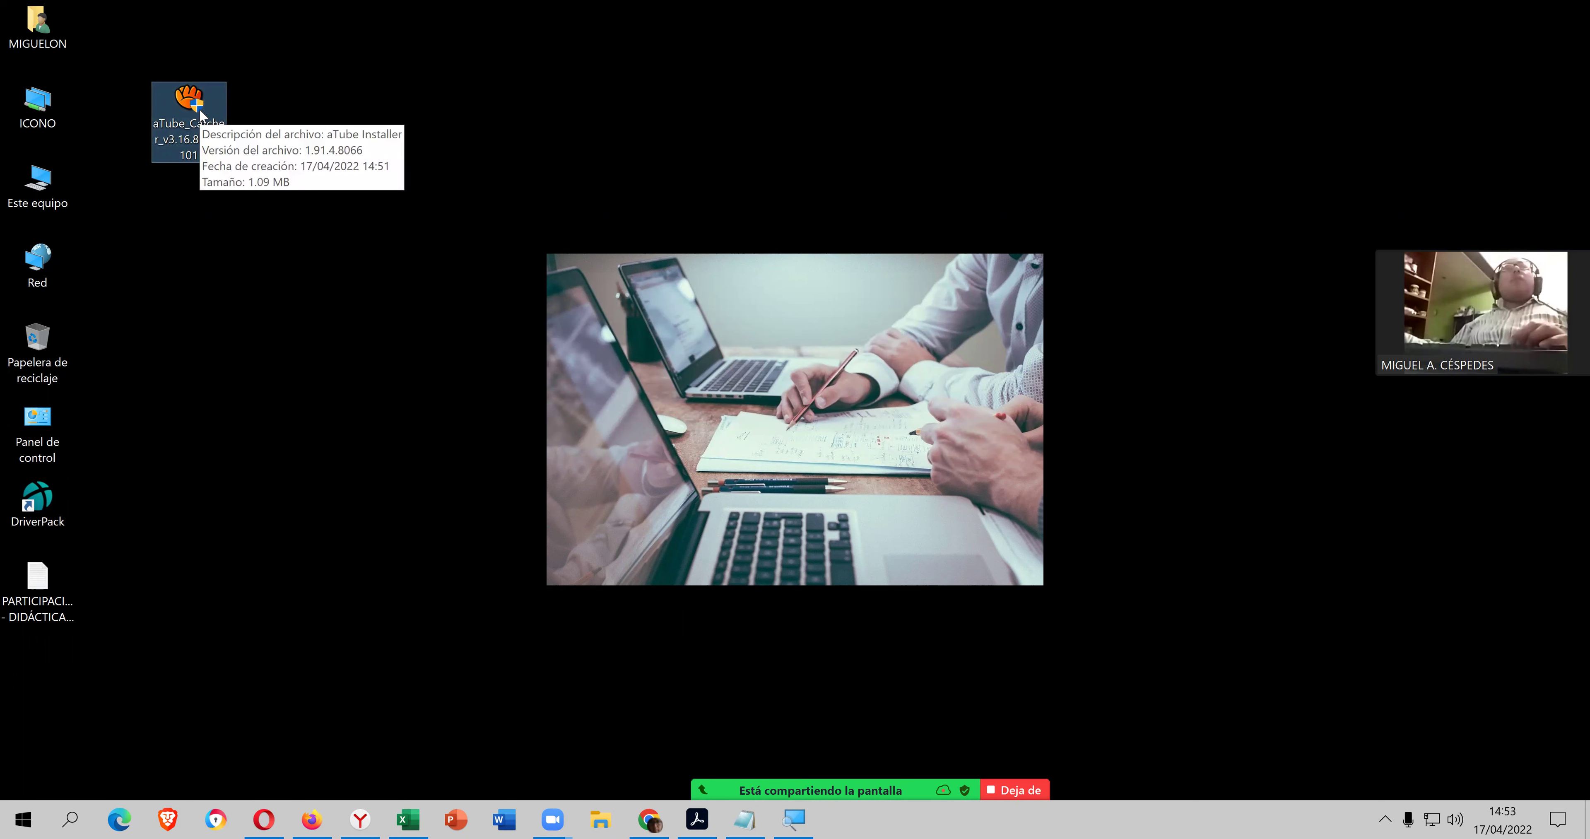
# - Delete the aTube_Catcher_v3.16.83.48.101 installer from the desktop
pyautogui.rightClick(204, 129)
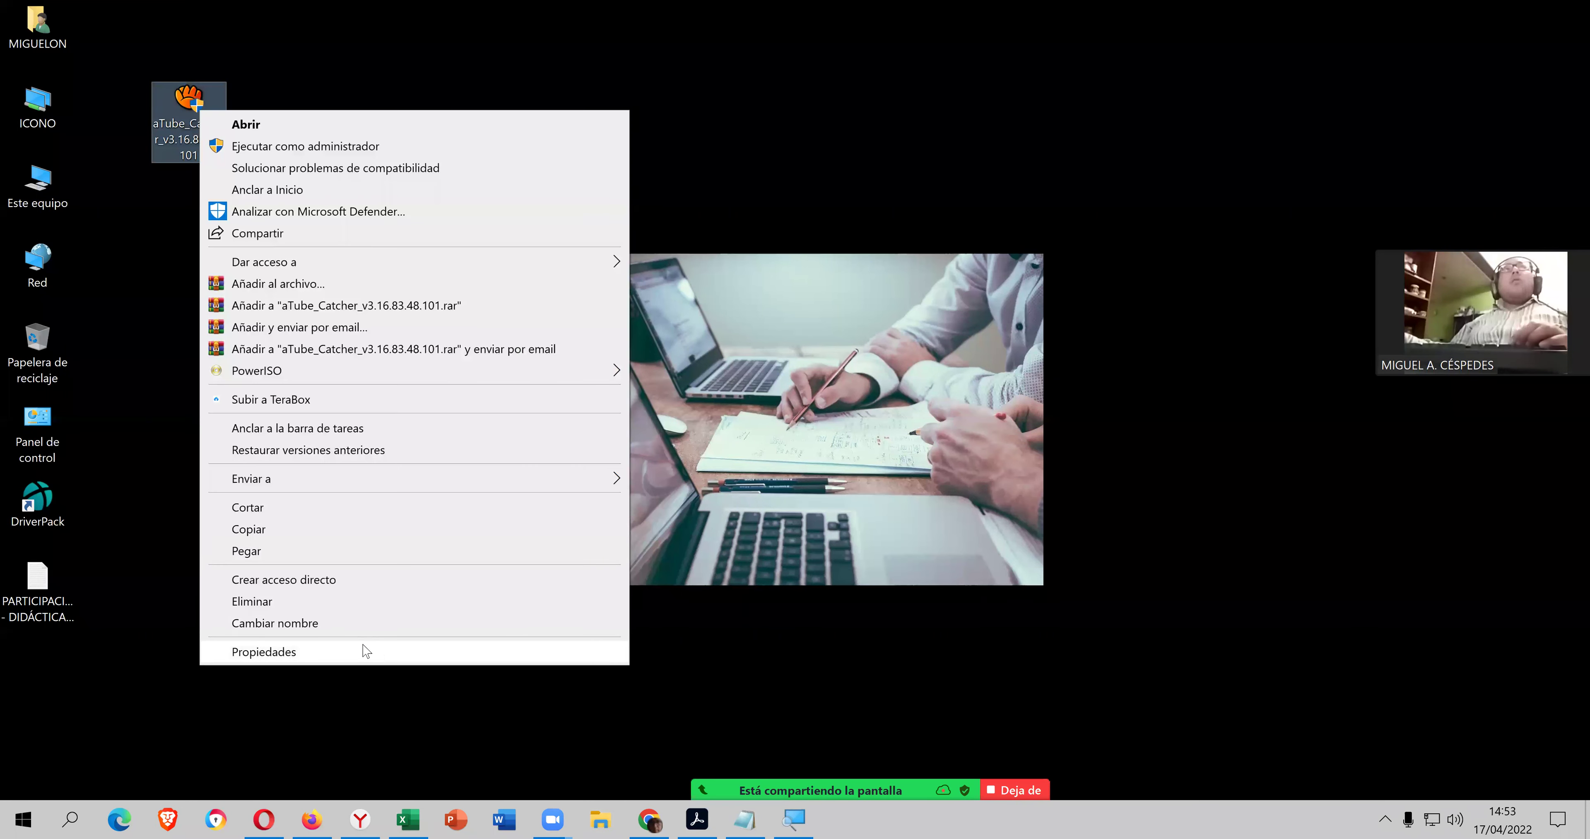
pyautogui.click(359, 617)
pyautogui.press('Escape')
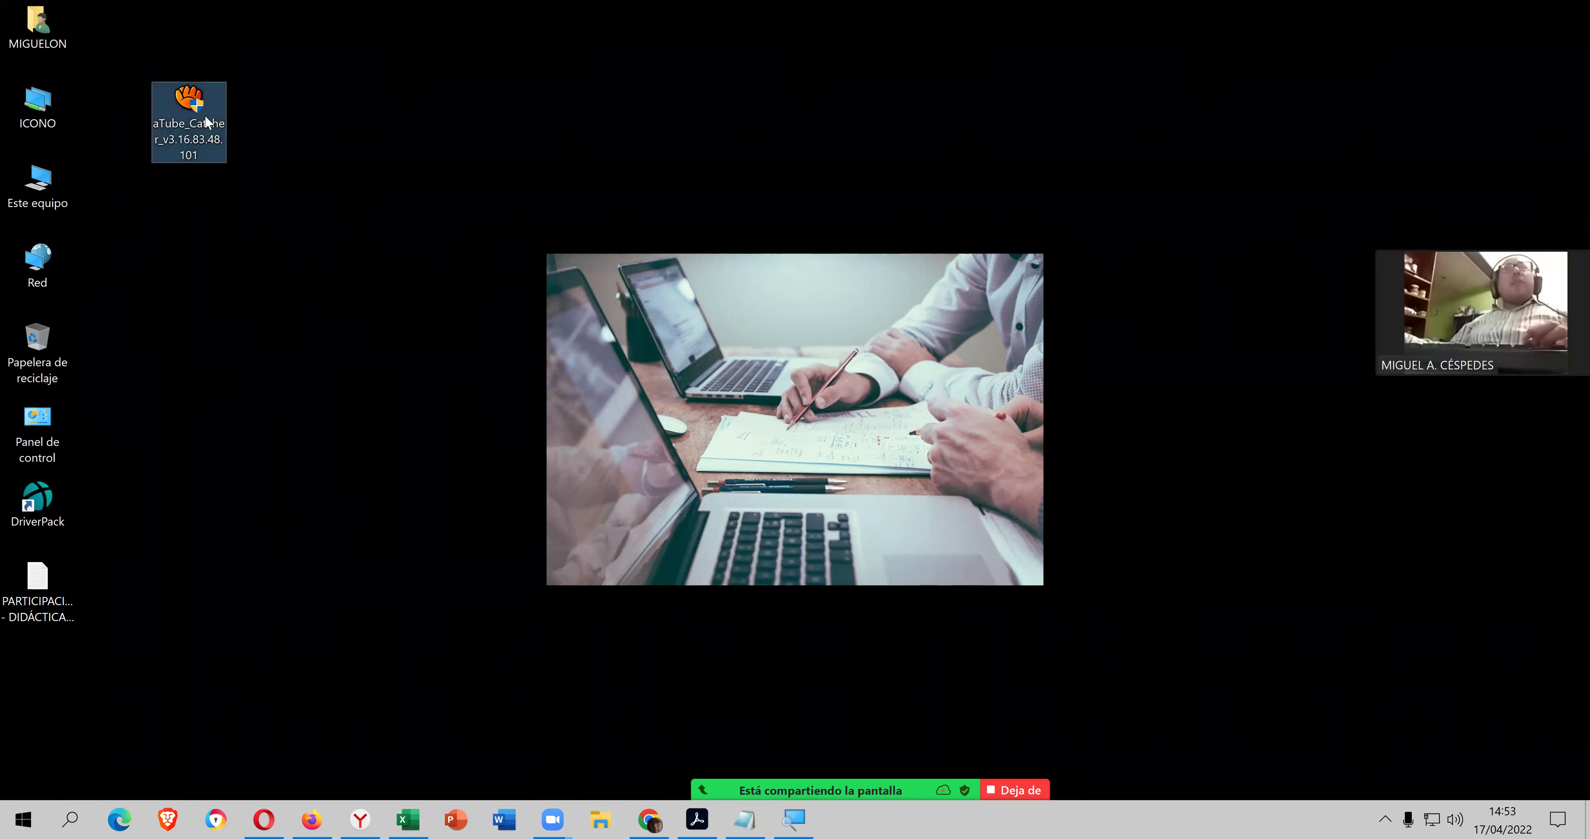
pyautogui.press('Delete')
pyautogui.press('Return')
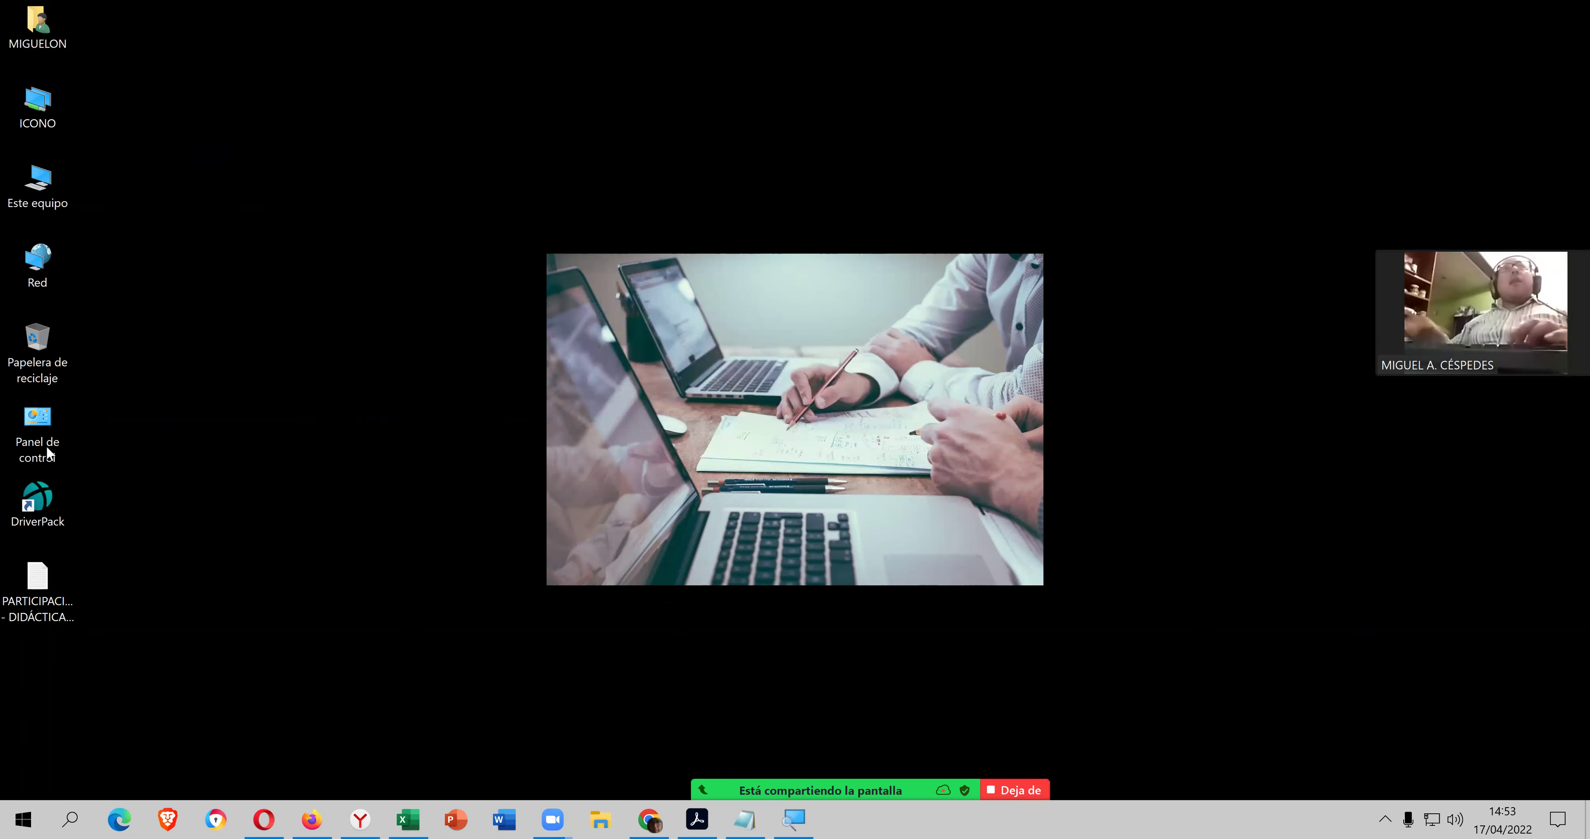
# - Cut the PARTICIPACIÓN_N°02 file from the desktop and open 2 _ COMPUTRON_ONLINE > 003_CURSOS_2022 > 03 - DIDACTICA DEL USO DE LA INFORMACION on SAVE _ AS (F:)
pyautogui.rightClick(39, 572)
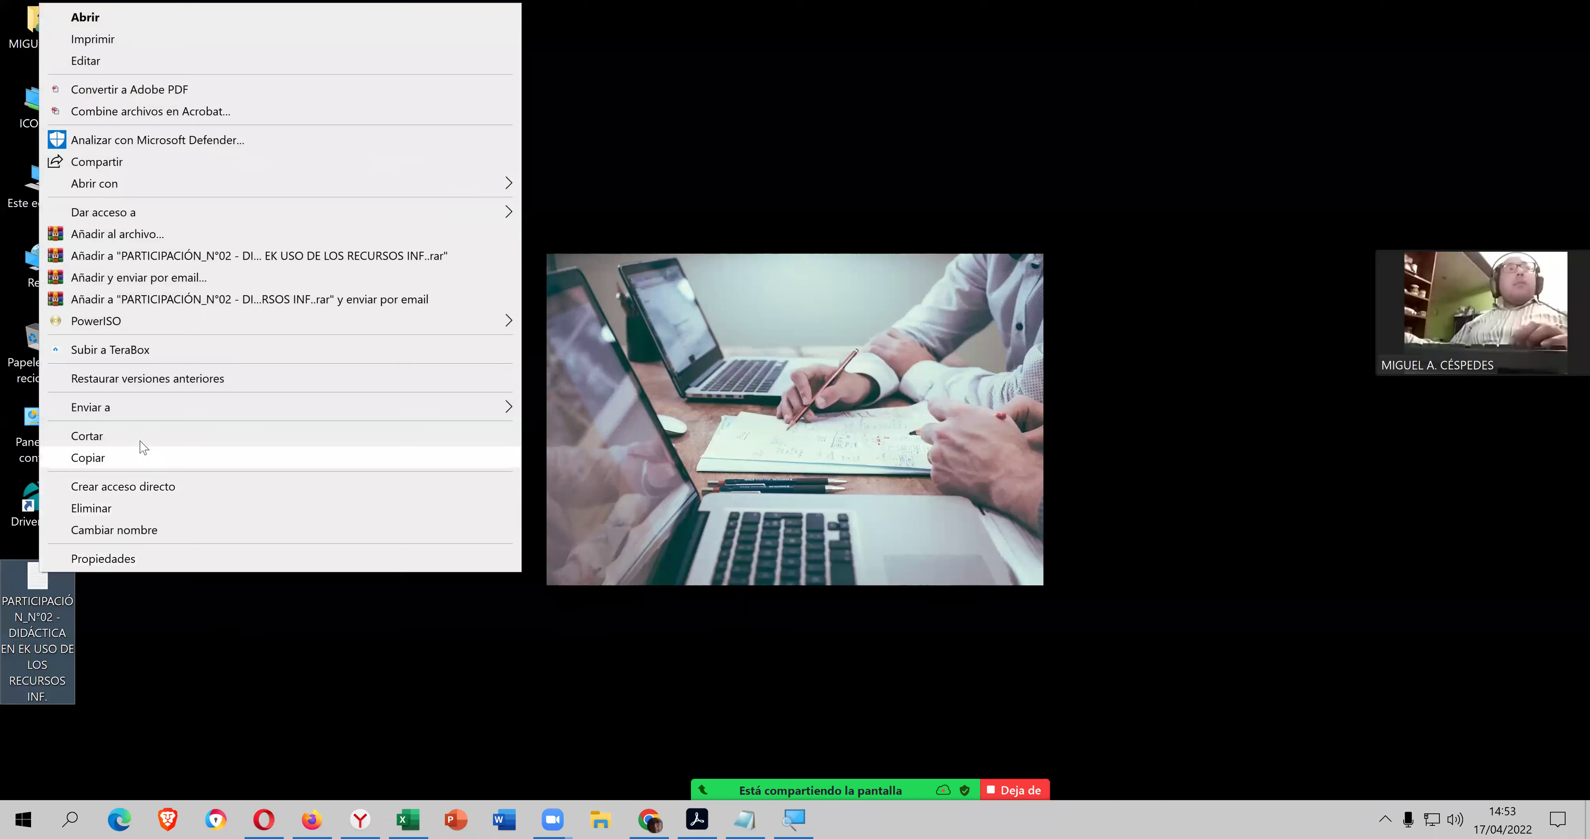
pyautogui.click(144, 437)
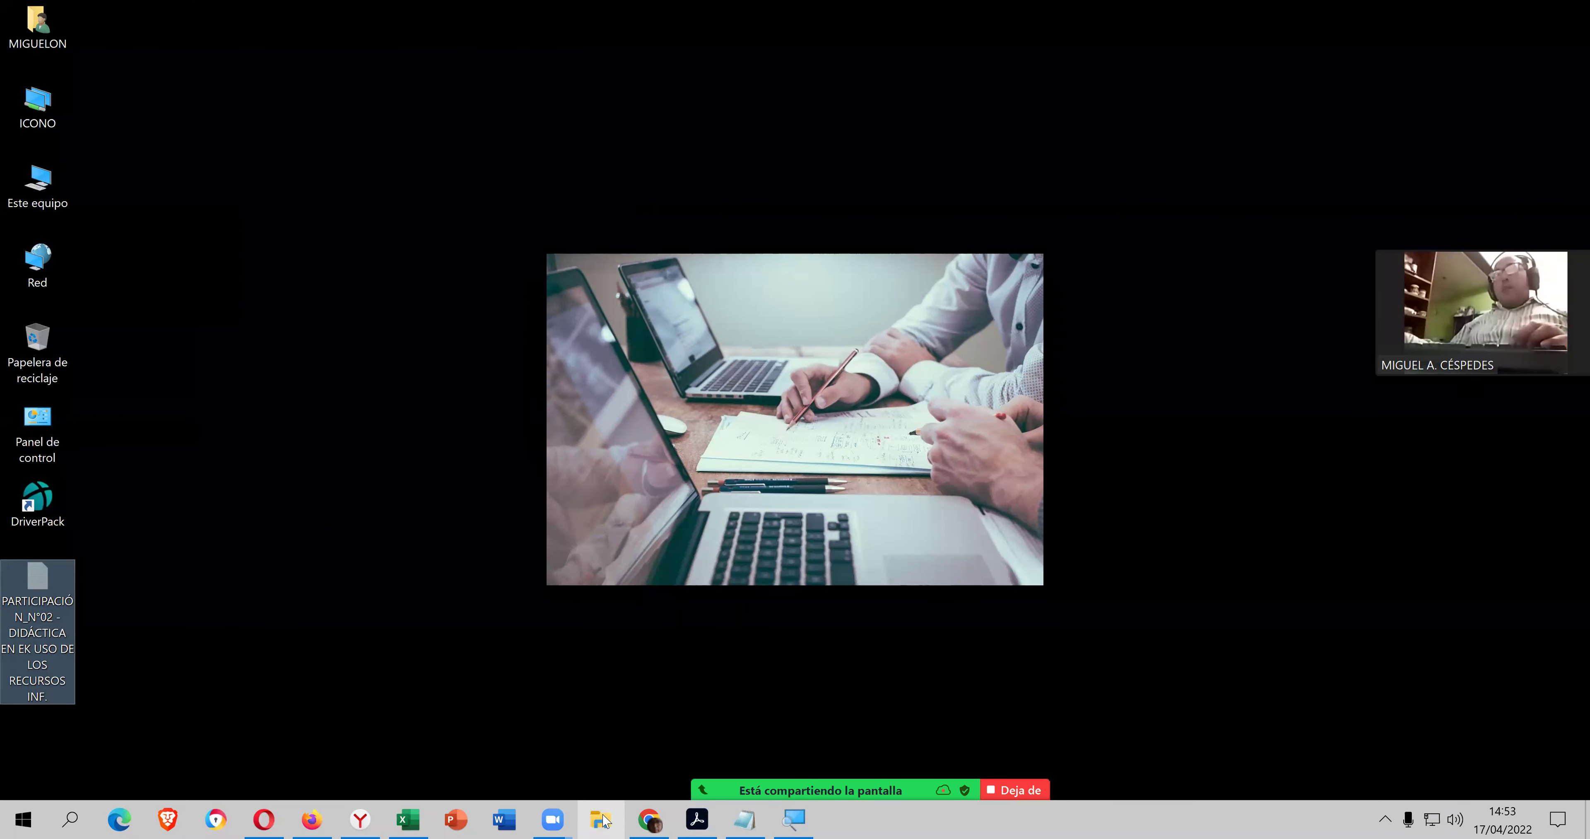
pyautogui.click(602, 819)
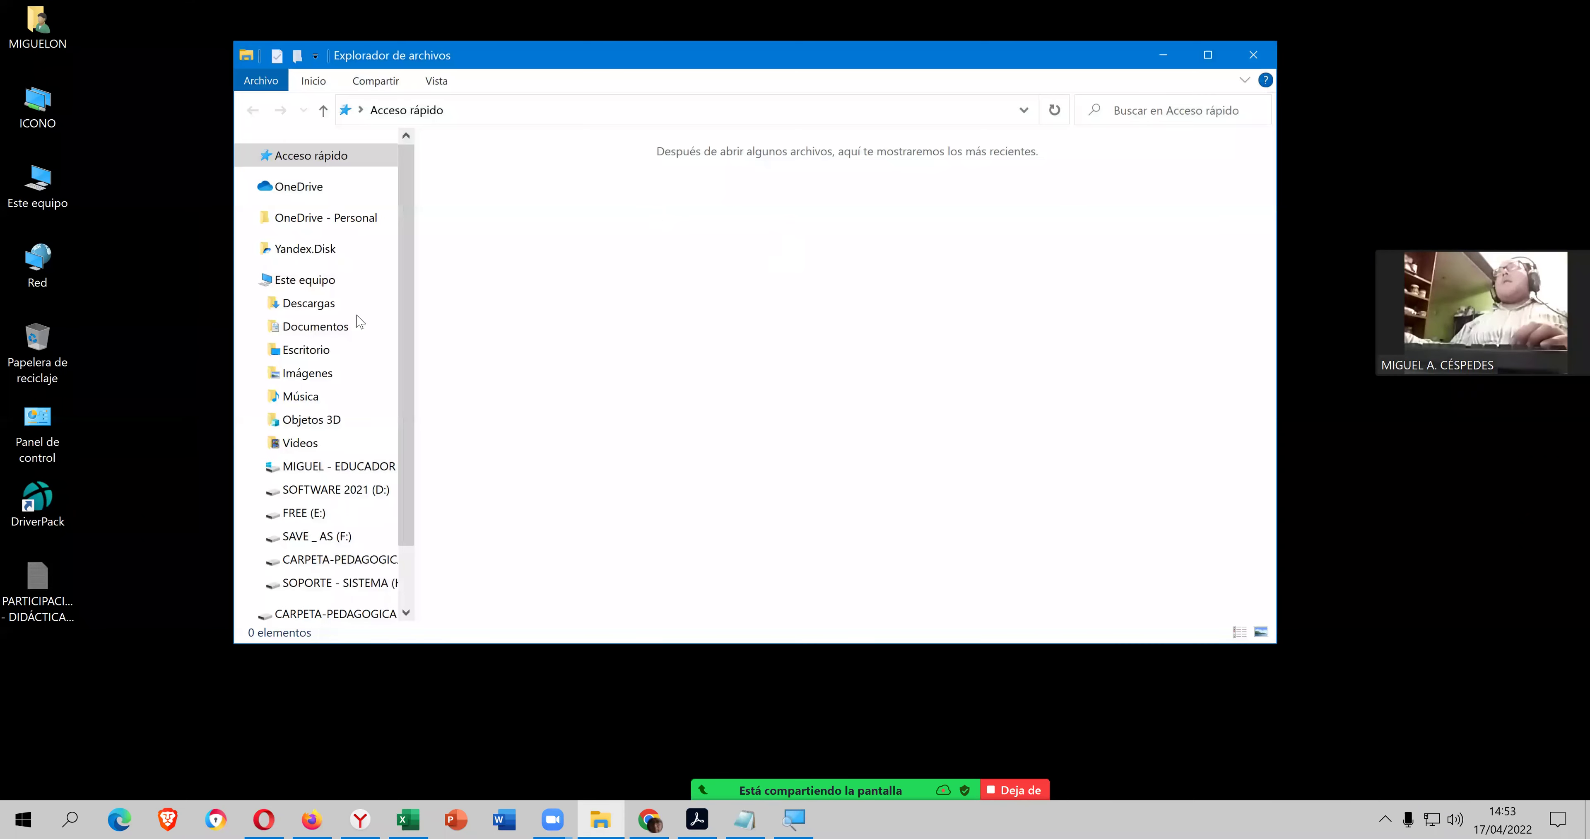
pyautogui.click(305, 279)
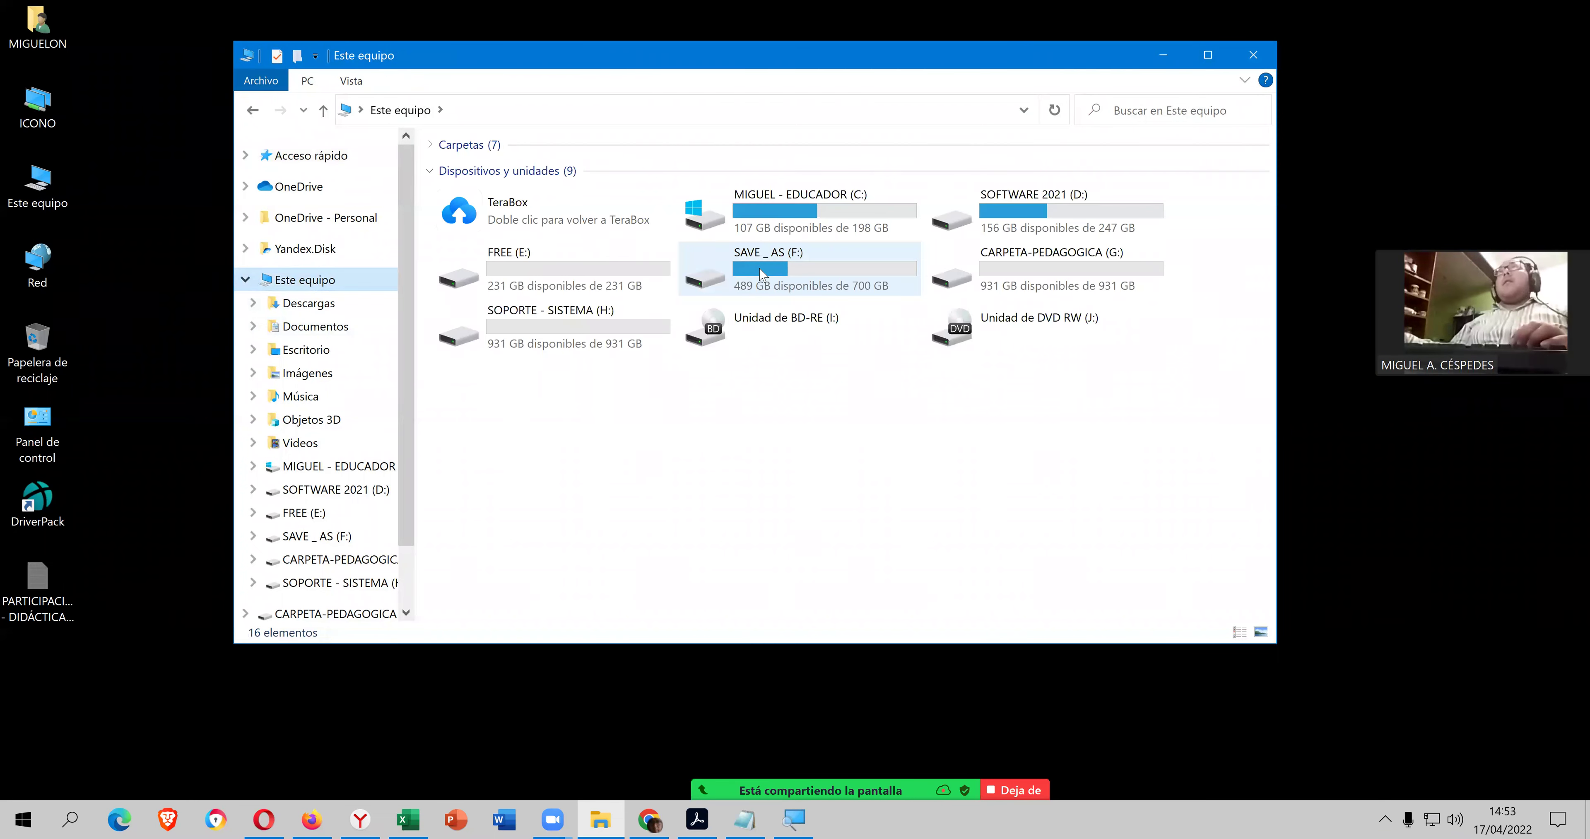
pyautogui.doubleClick(694, 269)
pyautogui.click(531, 193)
pyautogui.doubleClick(530, 196)
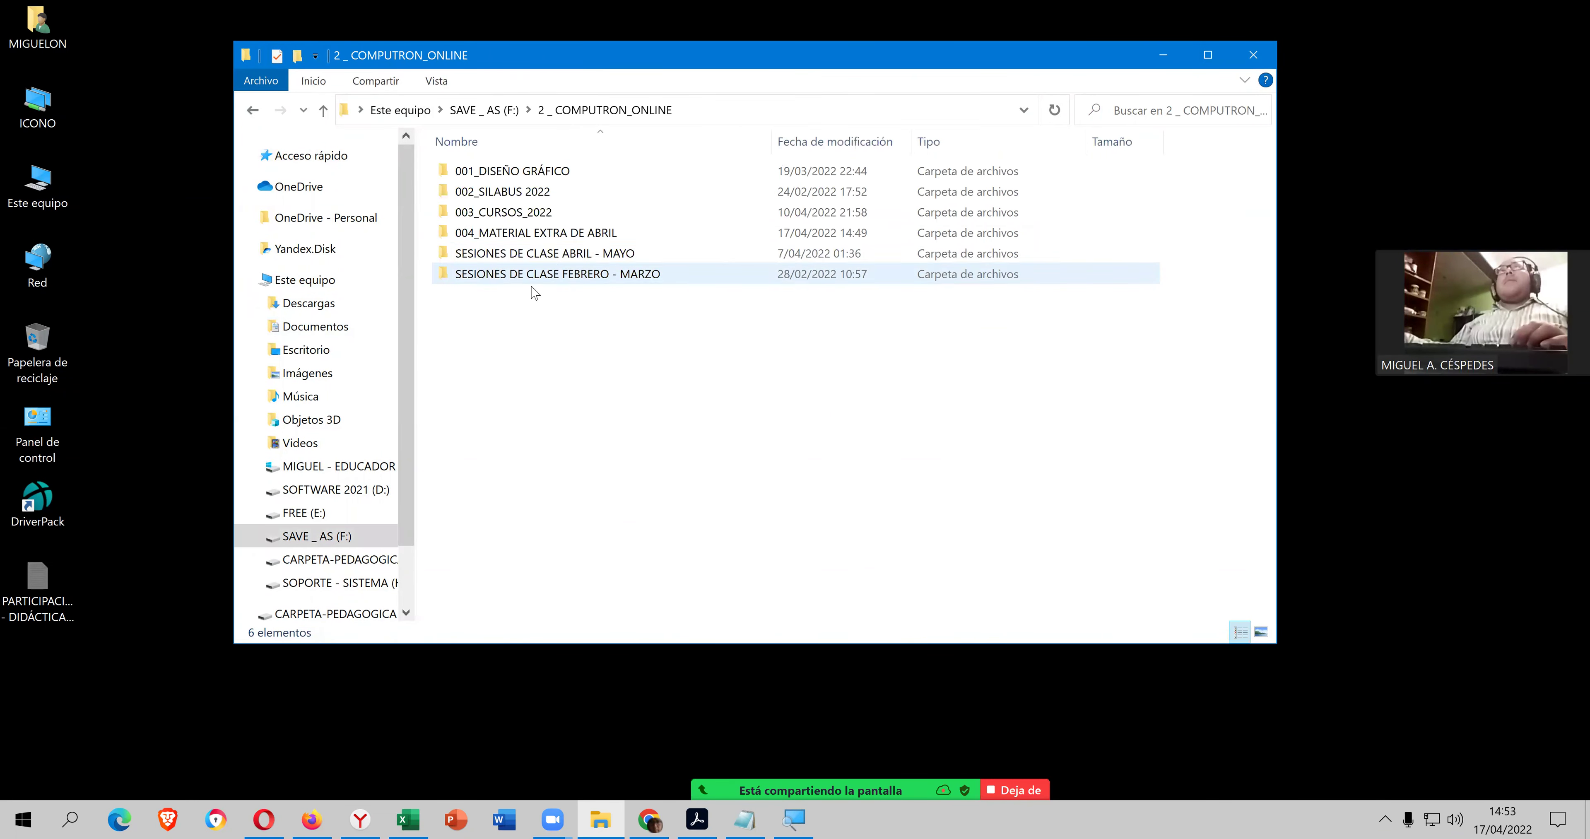
pyautogui.doubleClick(543, 212)
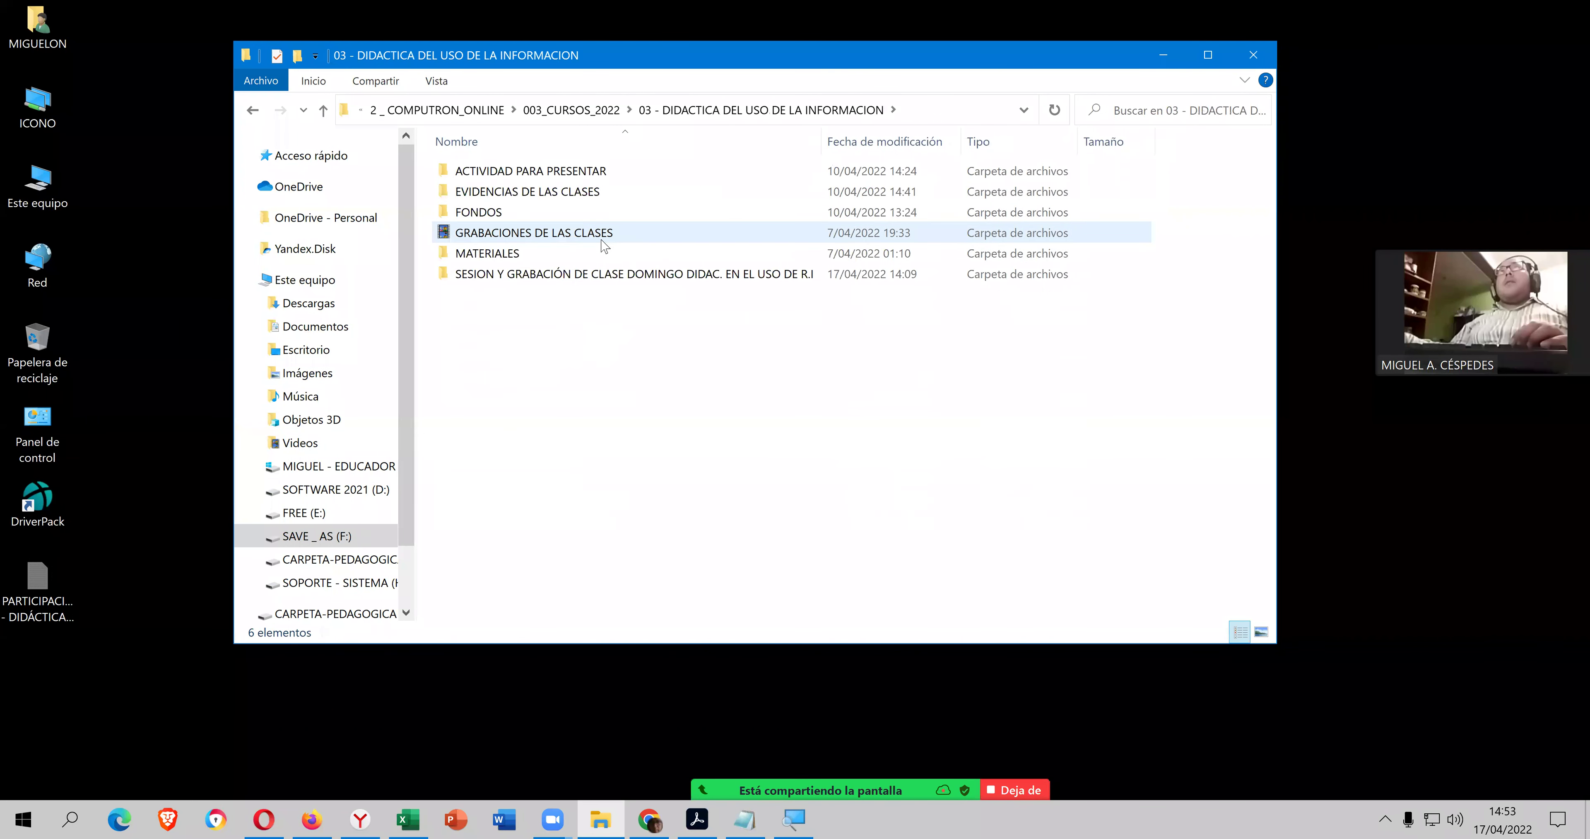
# - Paste the cut PARTICIPACIÓN_N°02 file into the EVIDENCIAS DE LAS CLASES folder
pyautogui.doubleClick(613, 176)
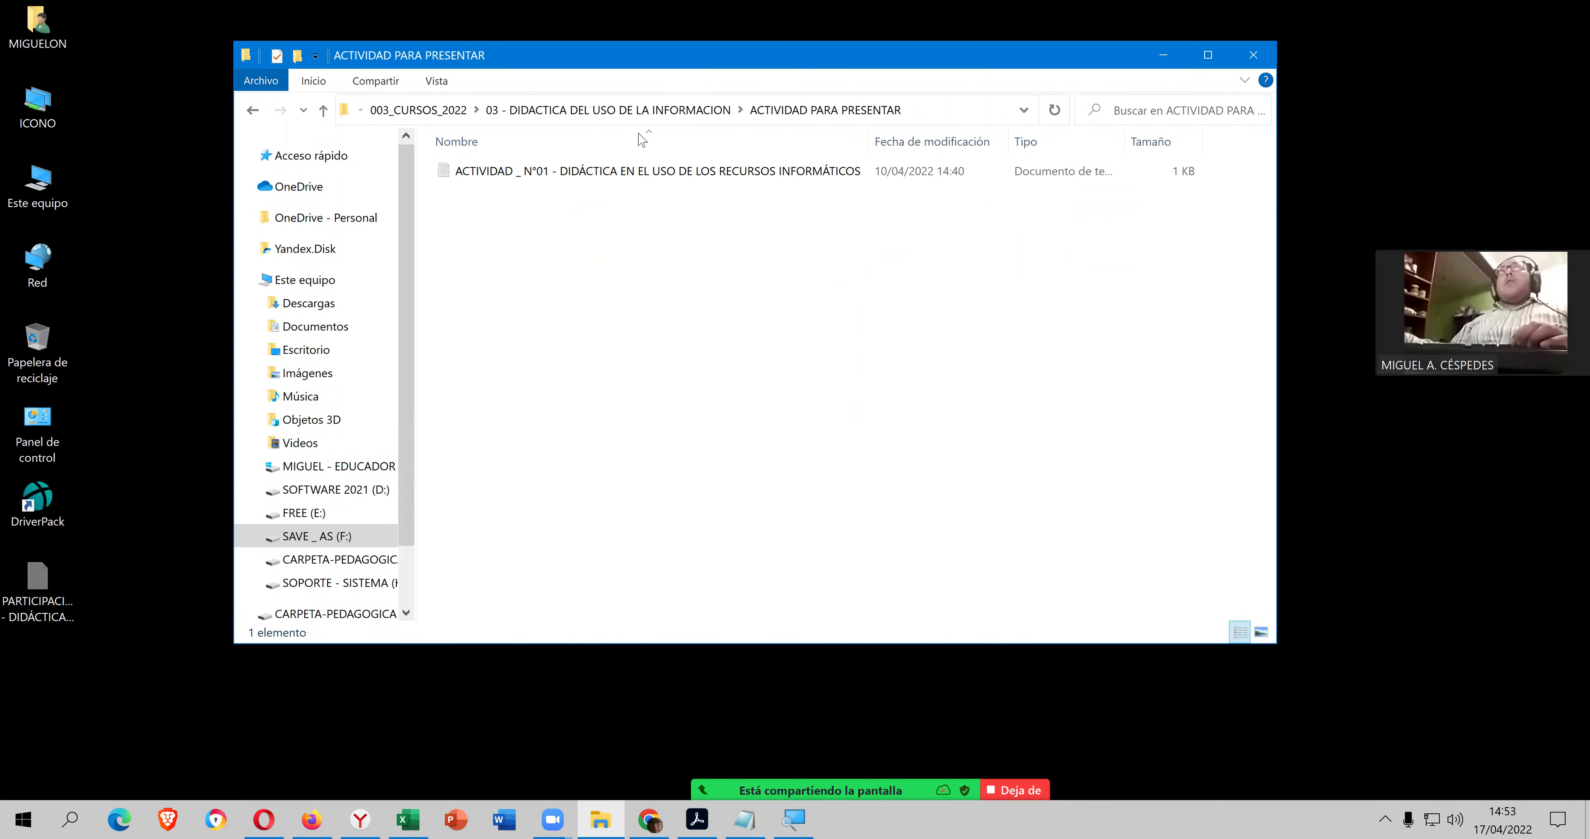
pyautogui.click(660, 111)
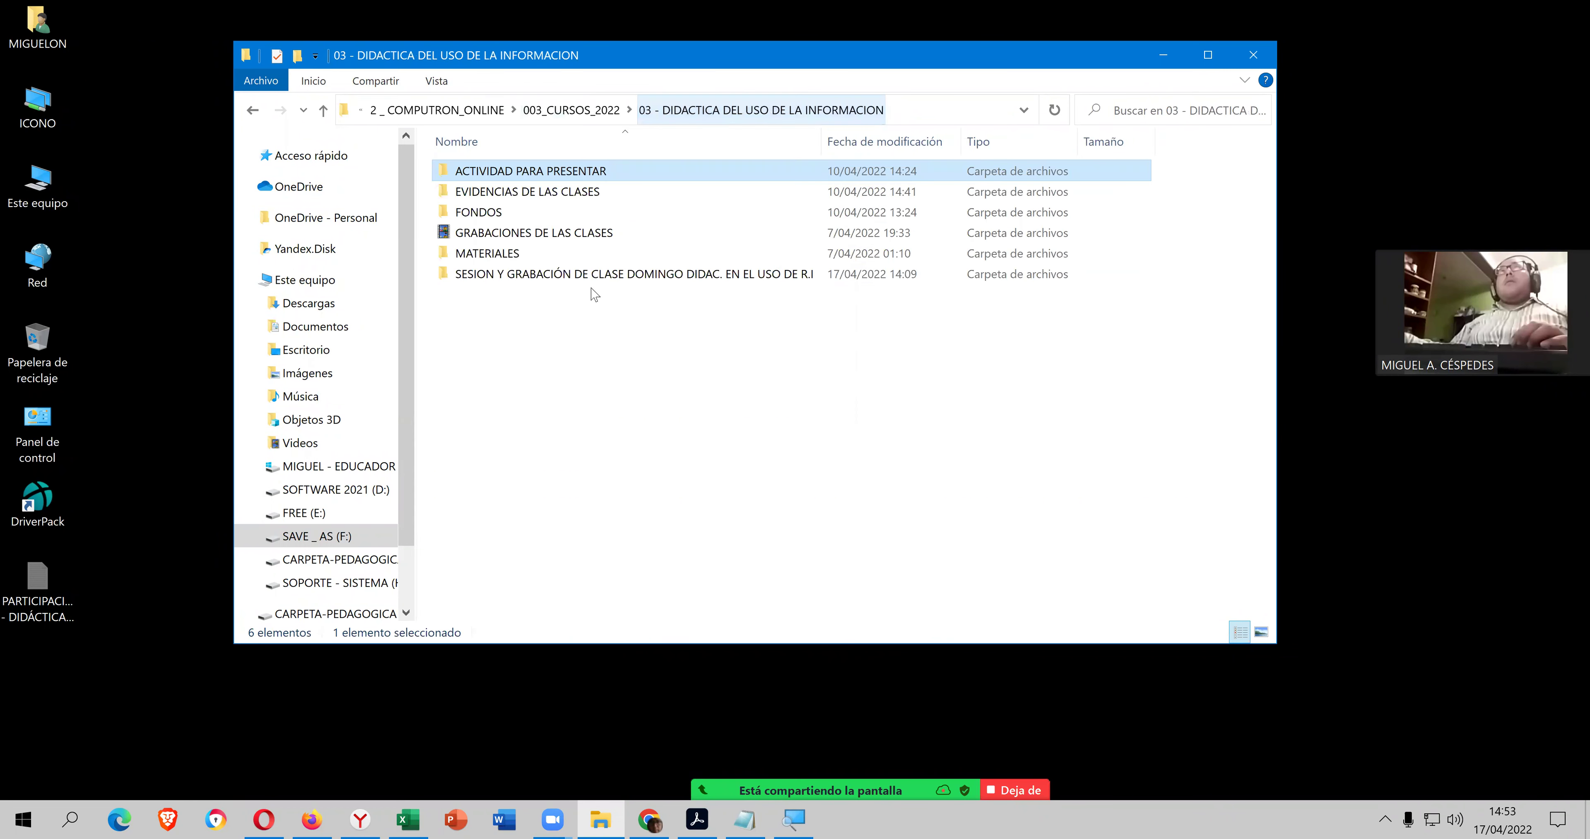
pyautogui.doubleClick(599, 192)
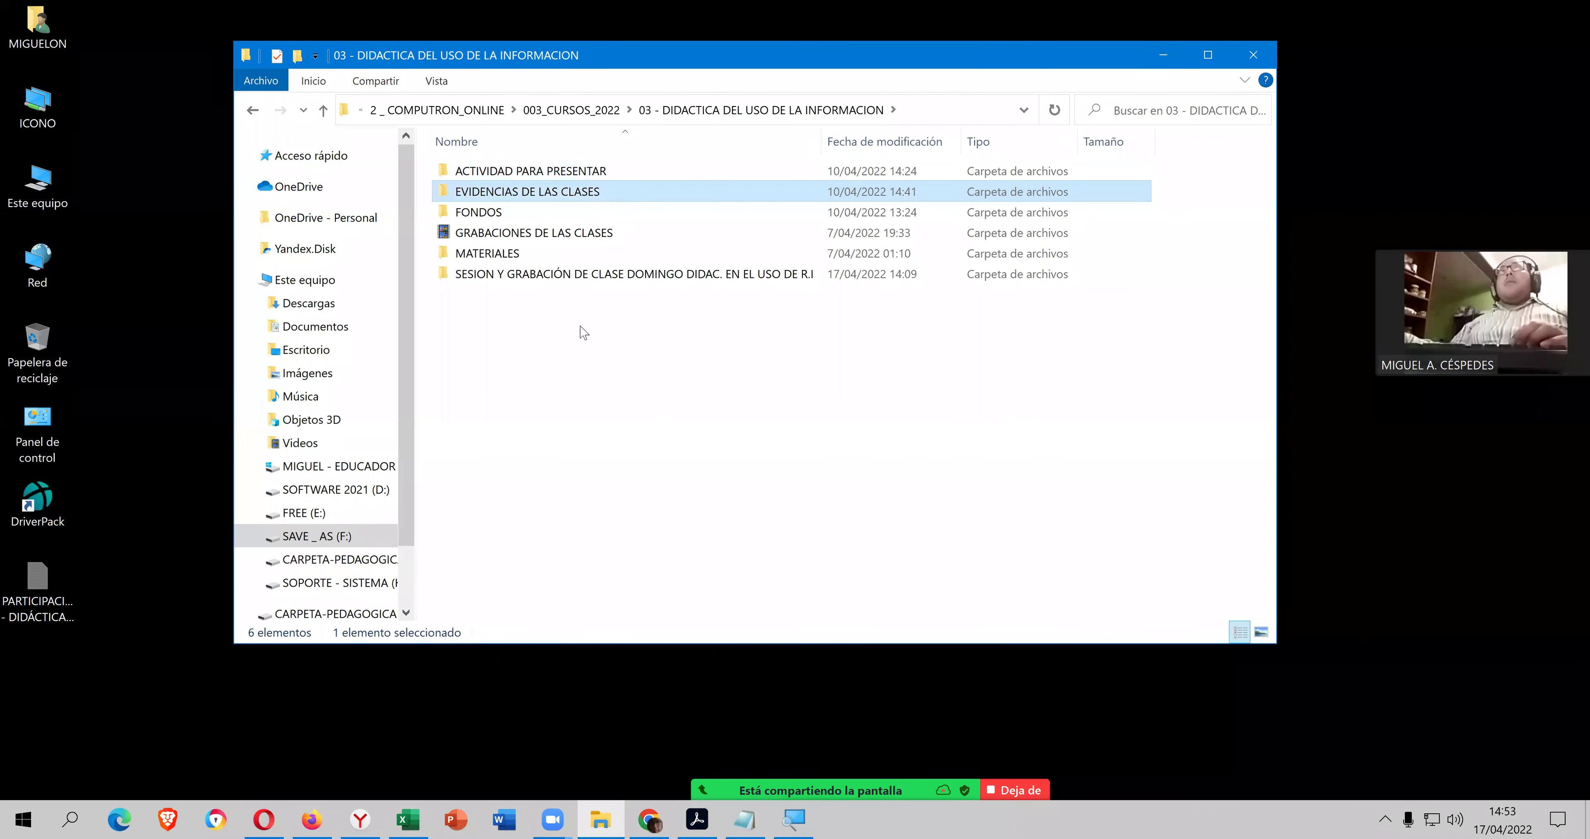
pyautogui.rightClick(580, 327)
pyautogui.click(647, 491)
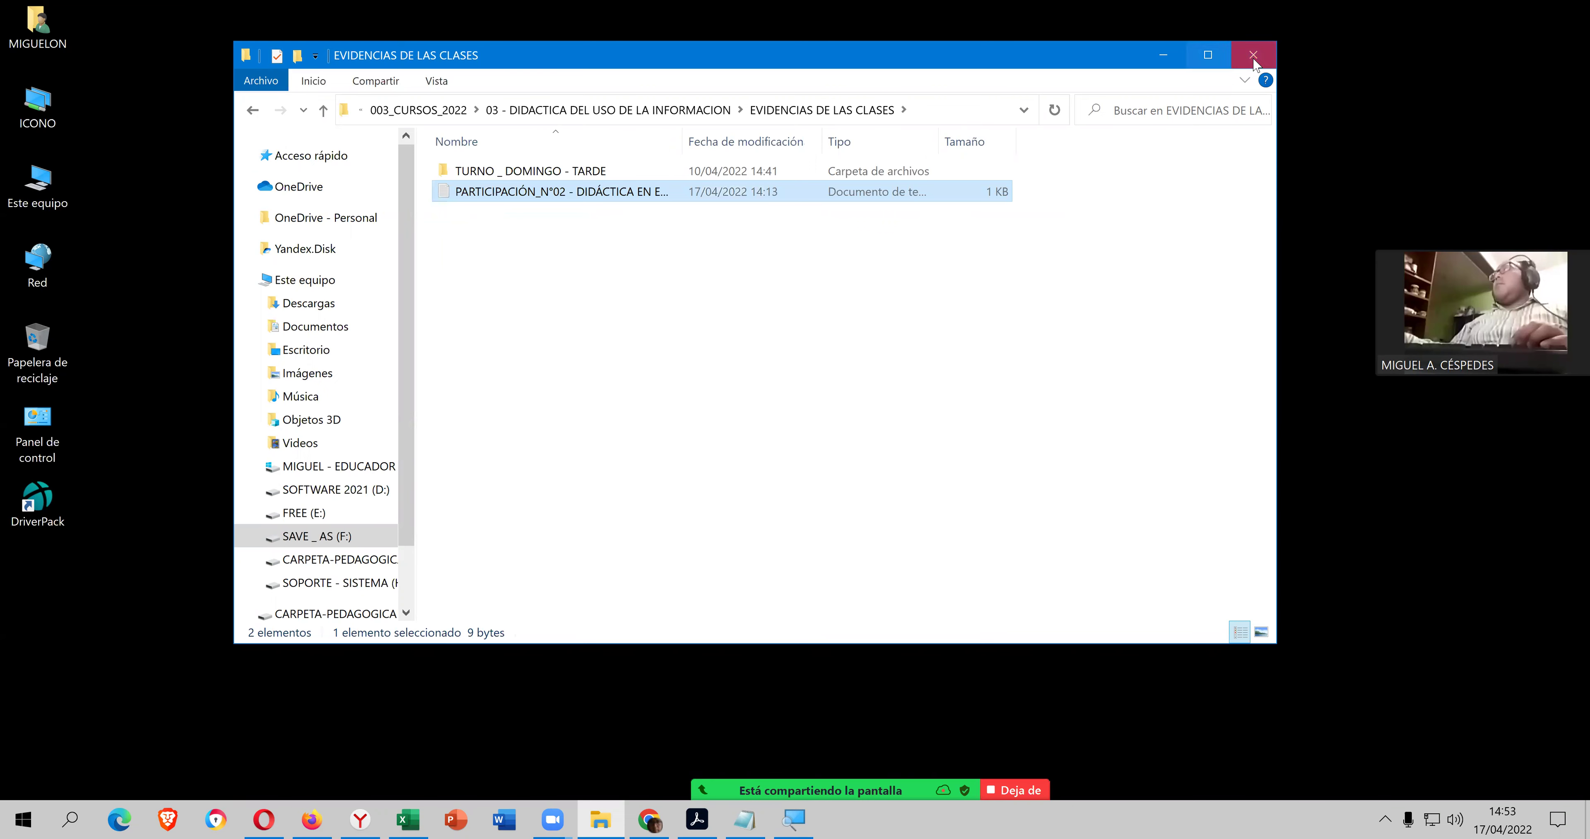
# - Switch to Chrome and search Google for ATUBE CATCHER in a new tab
pyautogui.click(600, 819)
pyautogui.click(649, 819)
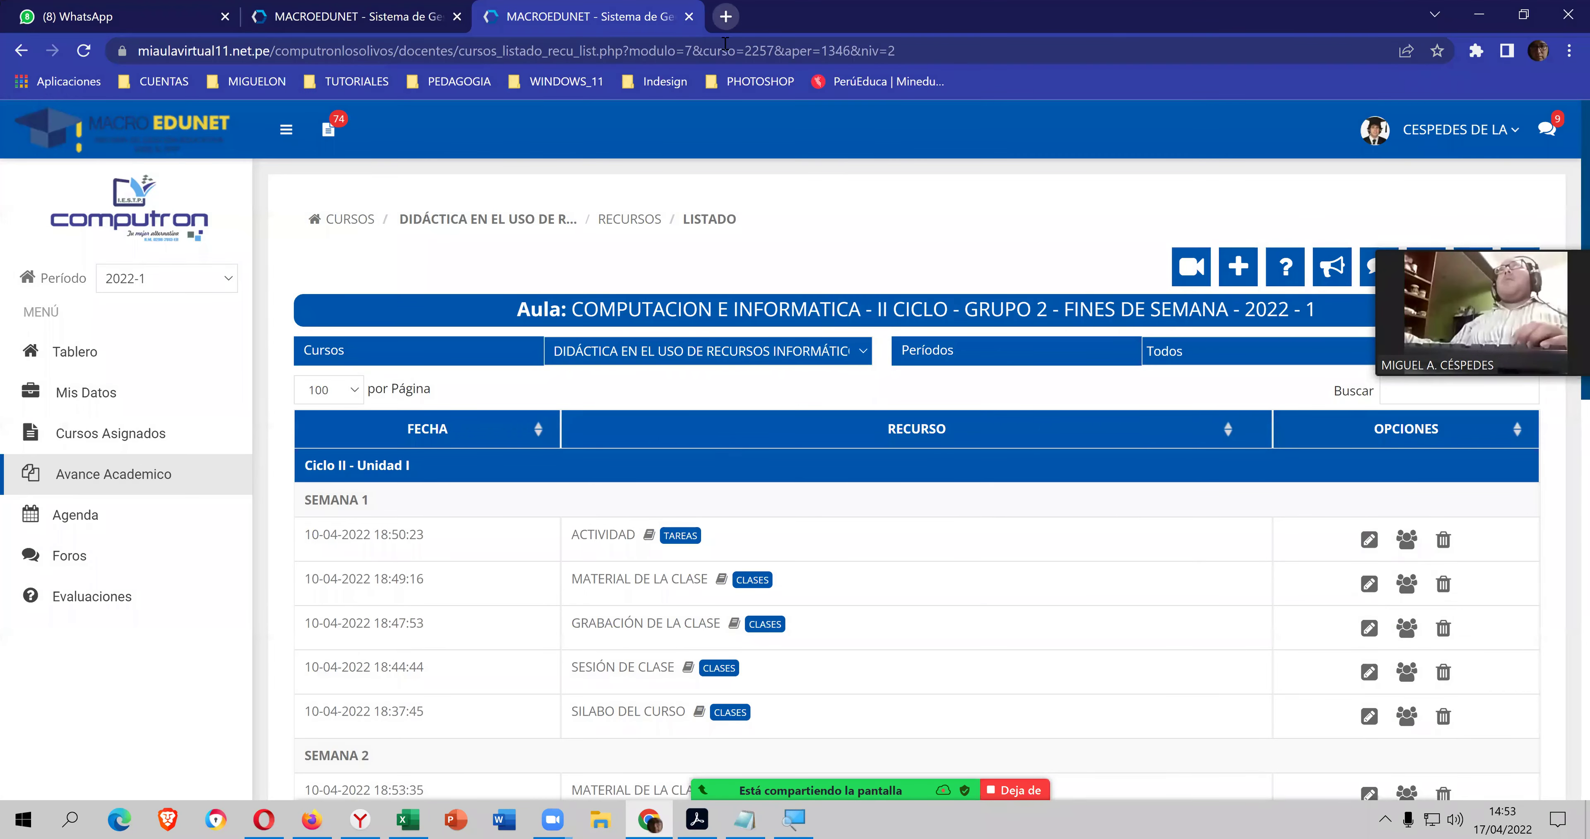
pyautogui.click(726, 21)
pyautogui.write('AC')
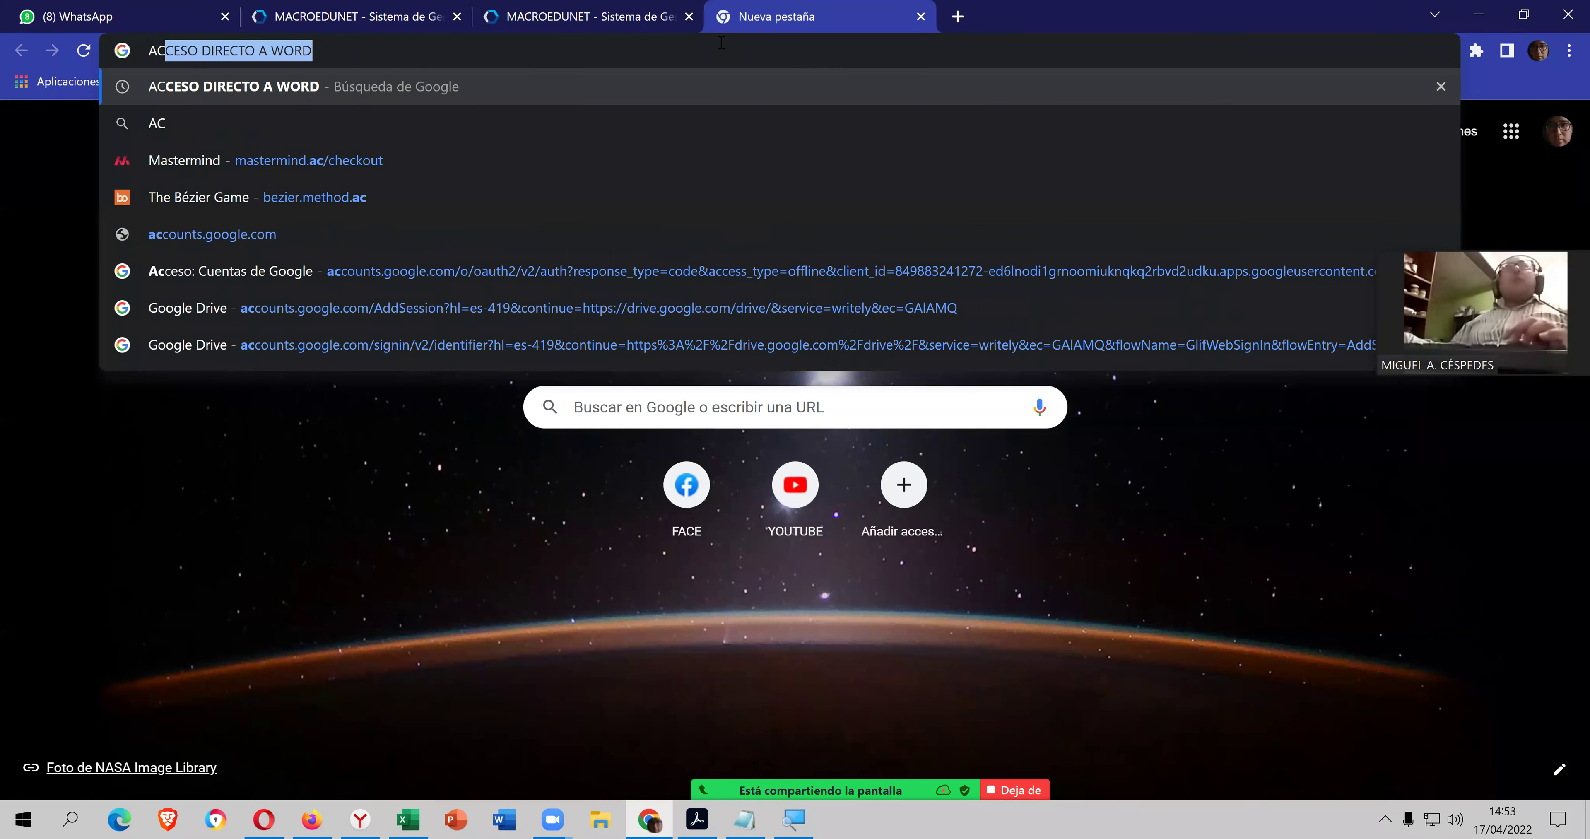
pyautogui.press('BackSpace')
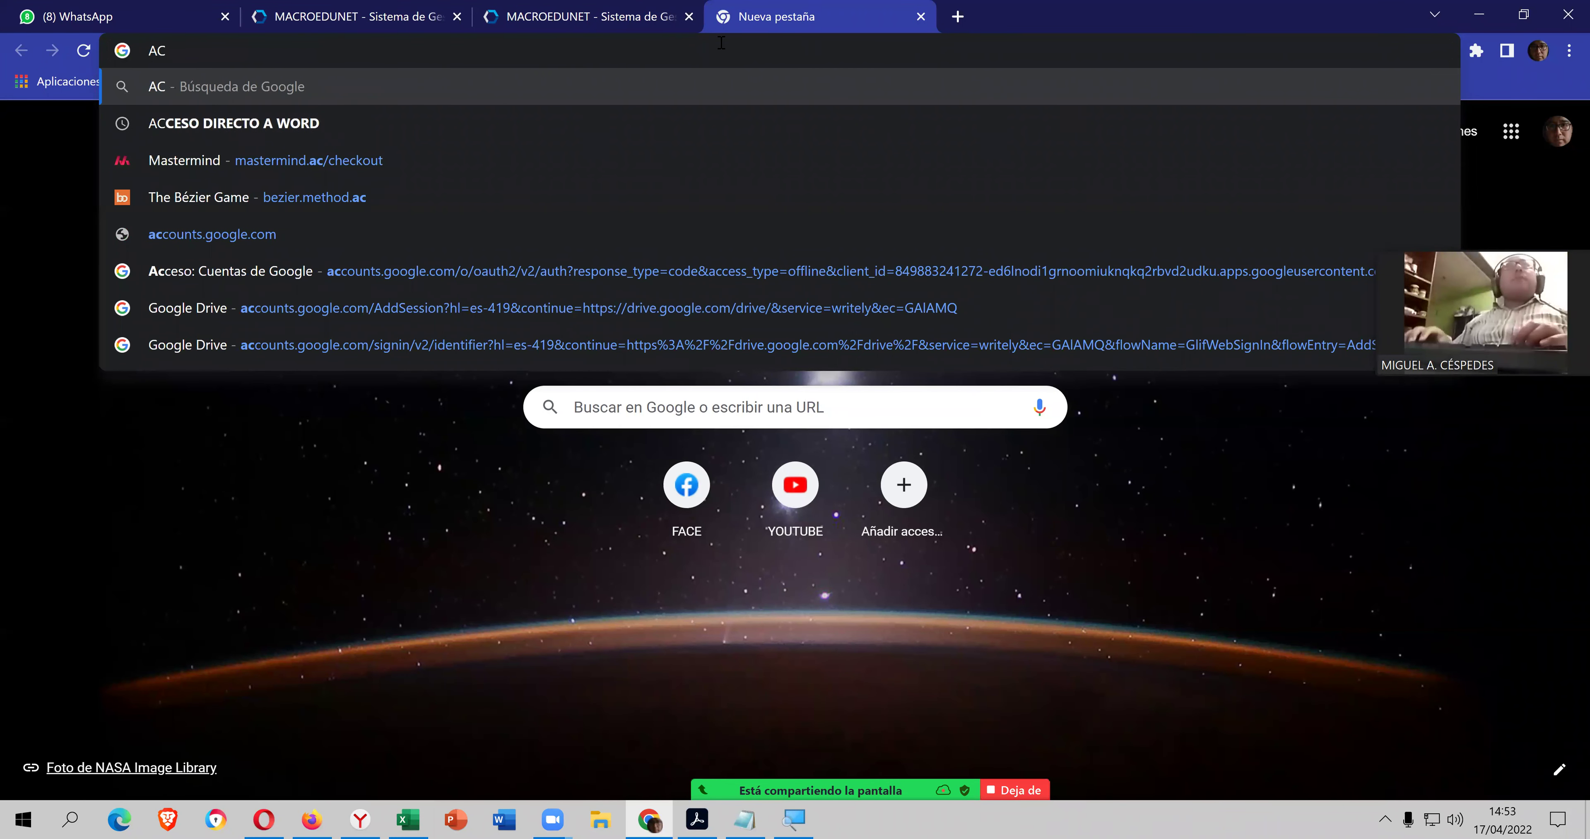
pyautogui.press('BackSpace')
pyautogui.press('Down')
pyautogui.press('Return')
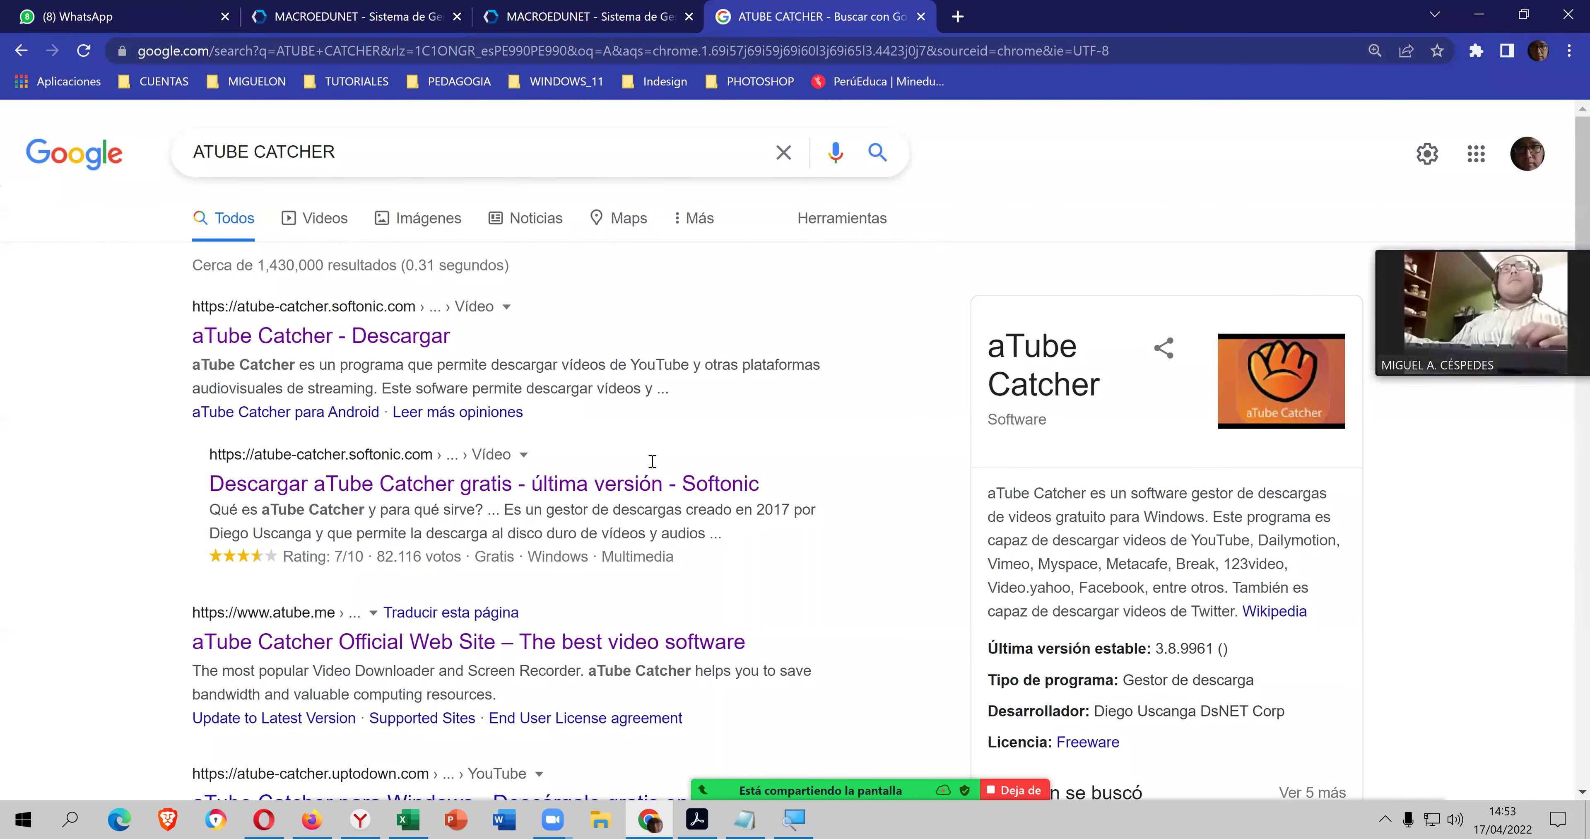
# - Open the Uptodown page for aTube Catcher para Windows and download the latest version, 3.62.515.62.71
pyautogui.scroll(-1, 608, 537)
pyautogui.scroll(-1, 606, 545)
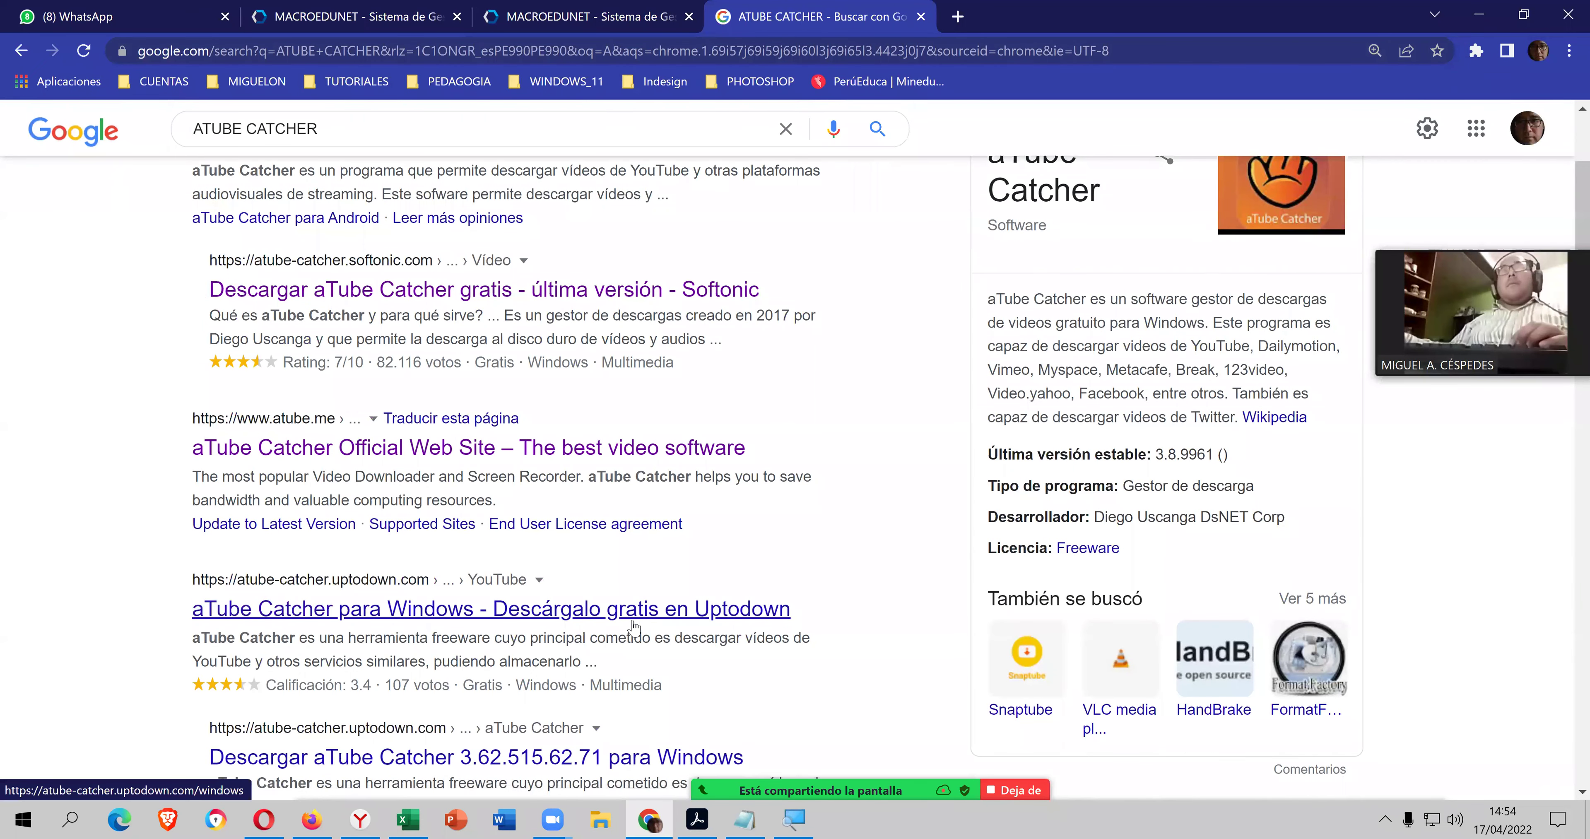
pyautogui.click(637, 615)
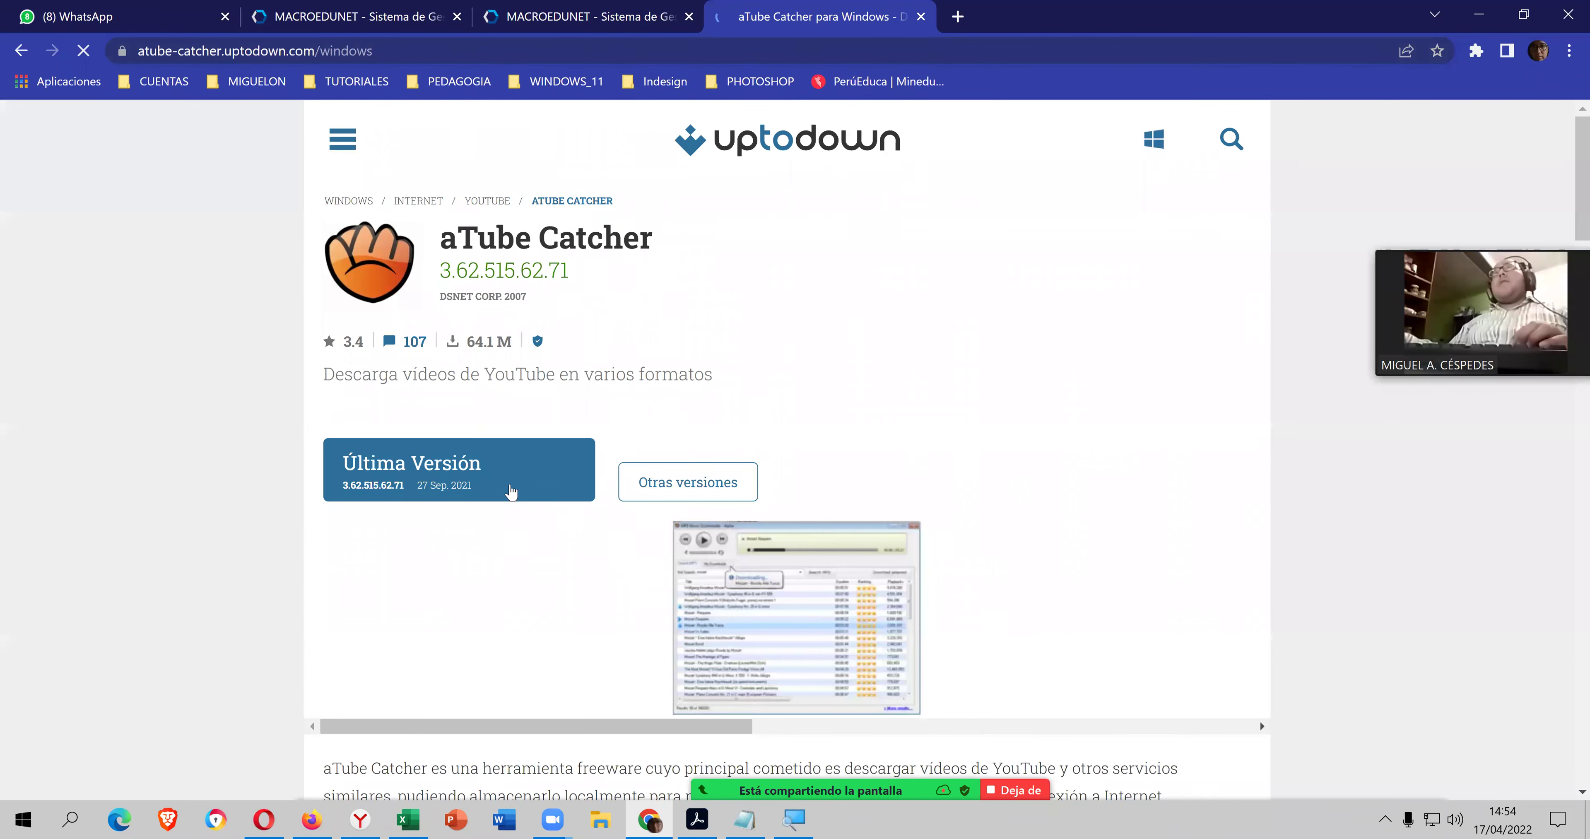
pyautogui.click(512, 491)
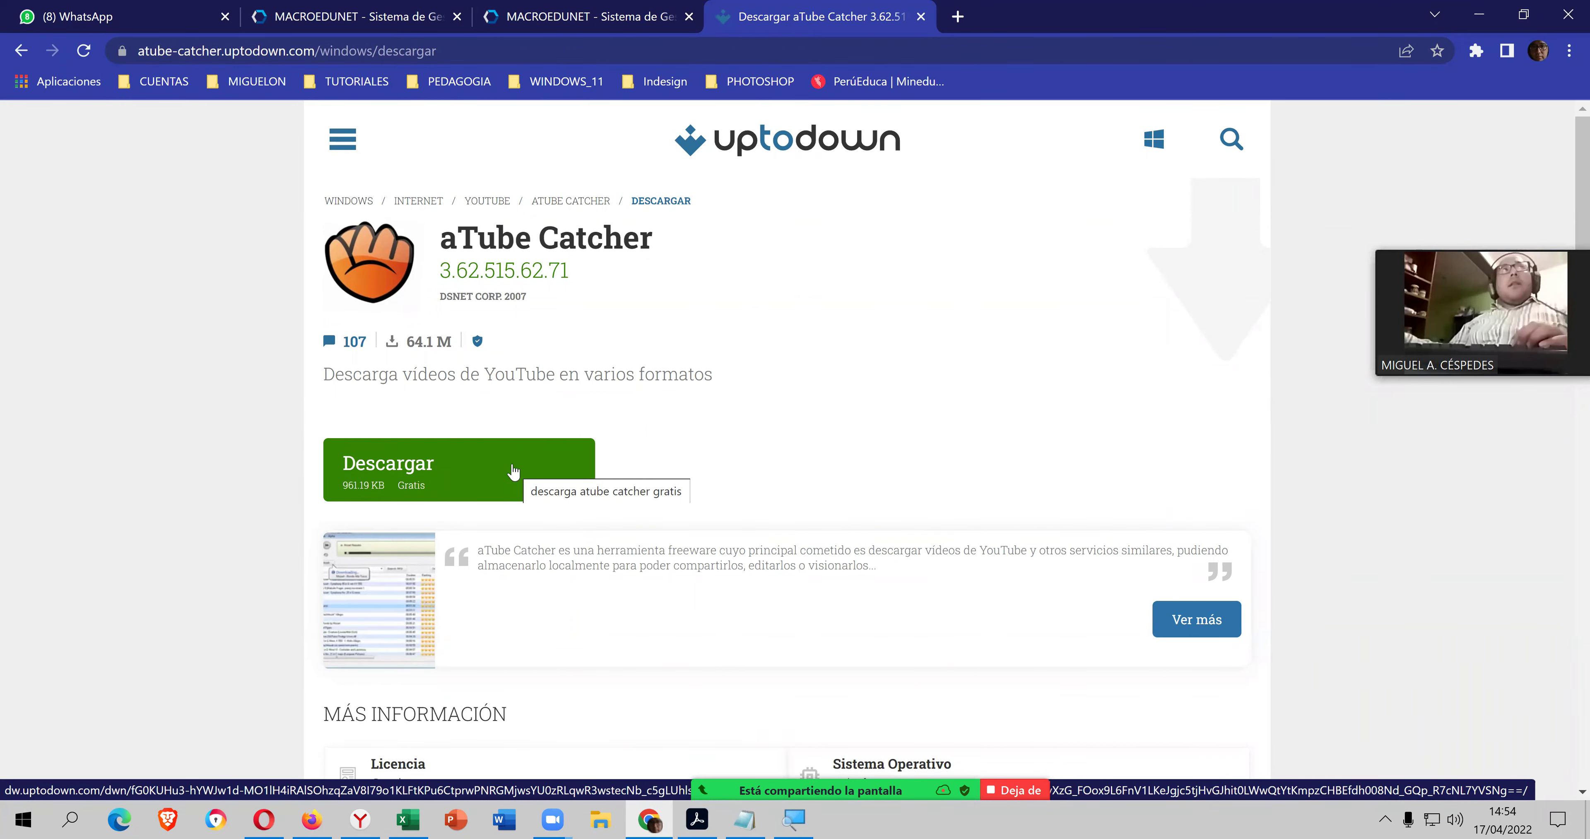
pyautogui.click(453, 470)
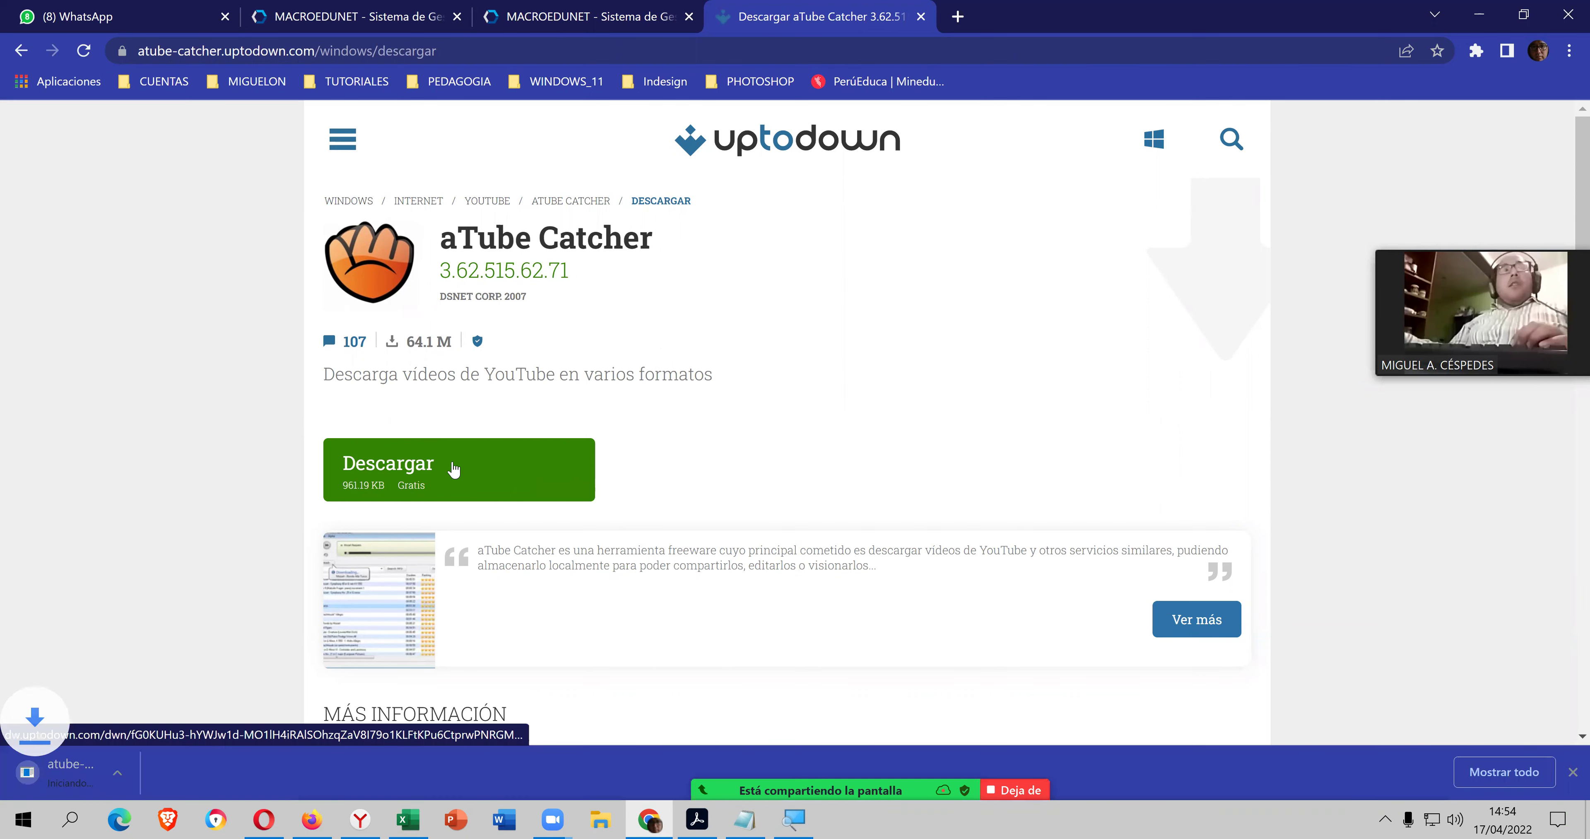
# - Show the downloaded atube-catcher-3-62-515-62-71.exe in its folder, return to Chrome and close the downloads page
pyautogui.click(1494, 775)
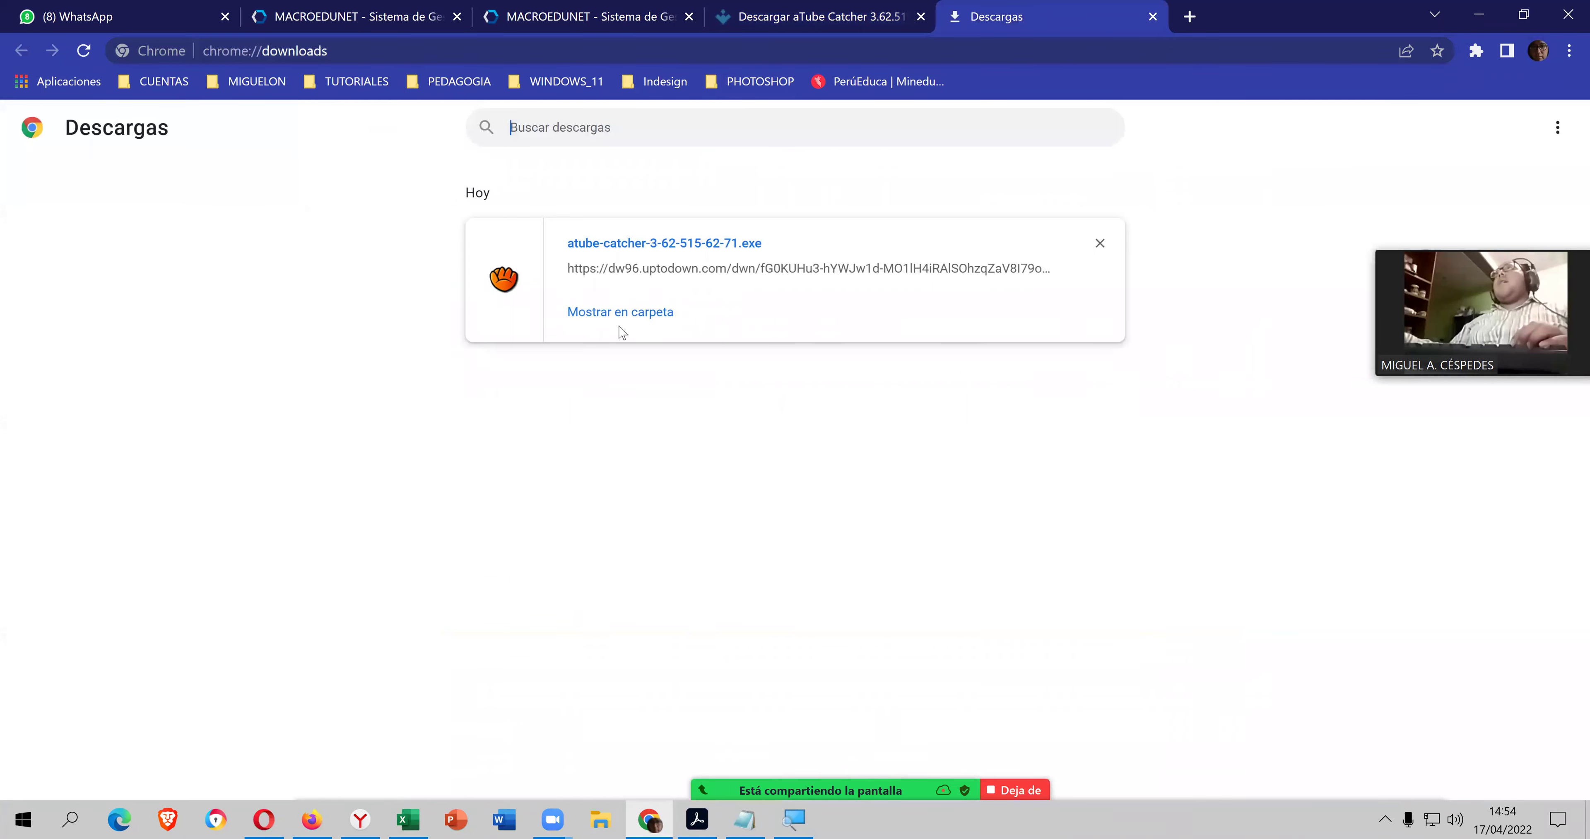
pyautogui.click(620, 316)
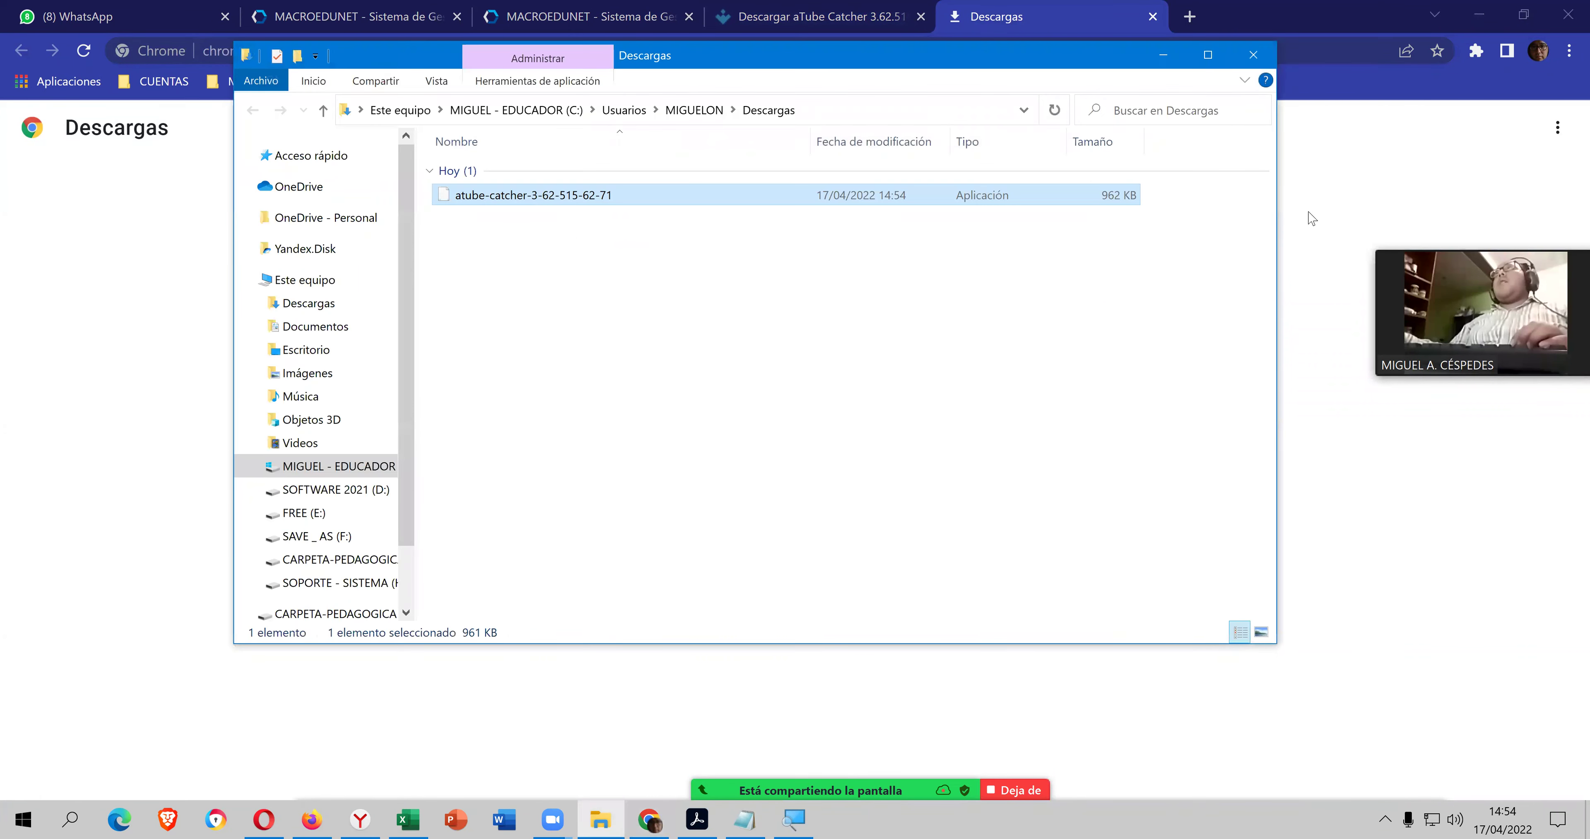
pyautogui.click(1309, 200)
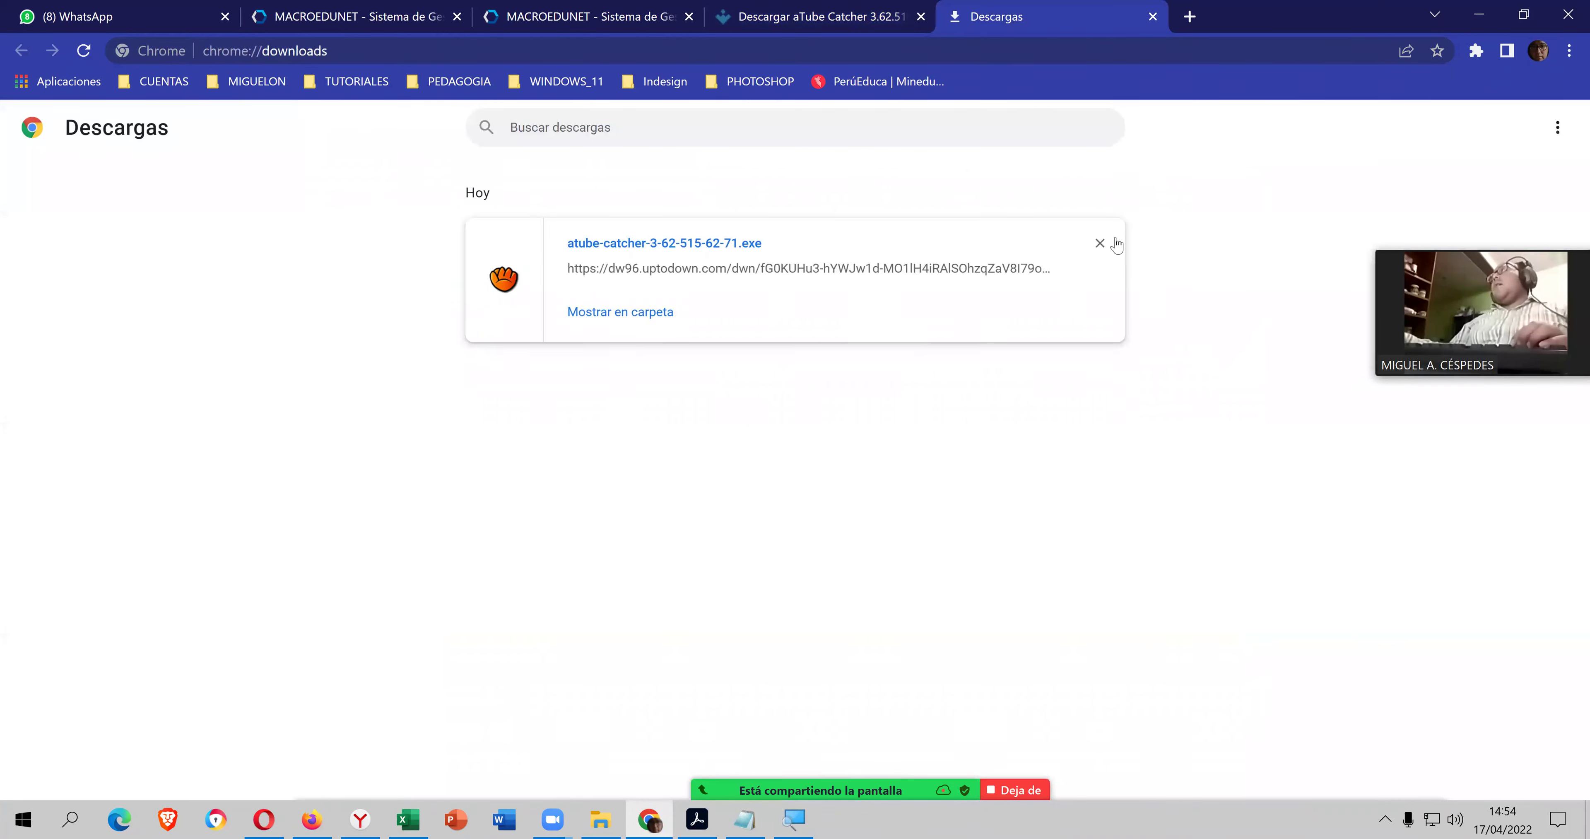
pyautogui.click(1114, 241)
pyautogui.click(1152, 16)
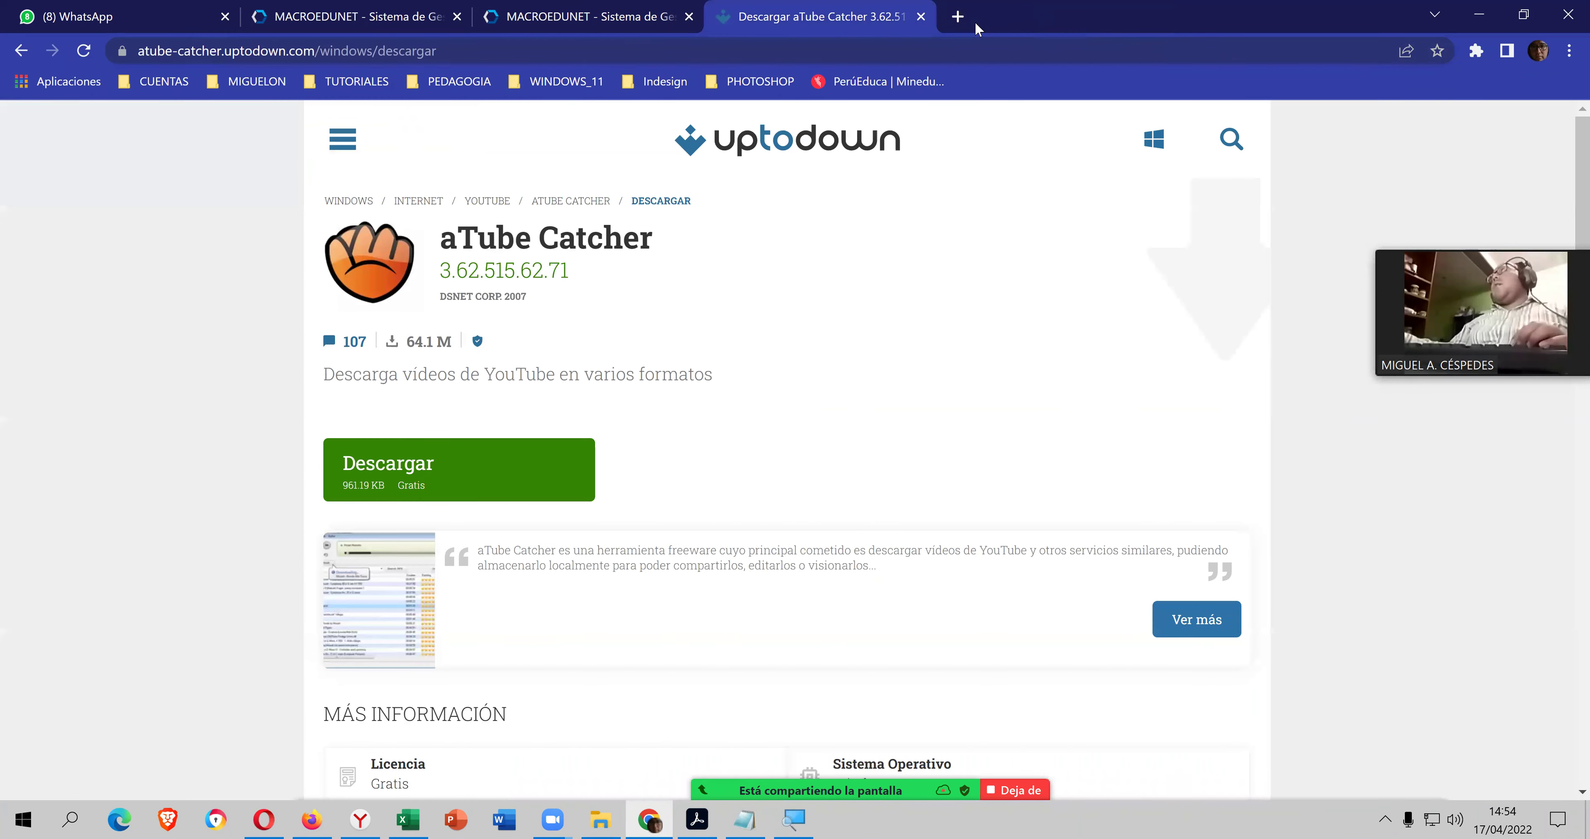
pyautogui.click(958, 16)
pyautogui.click(920, 16)
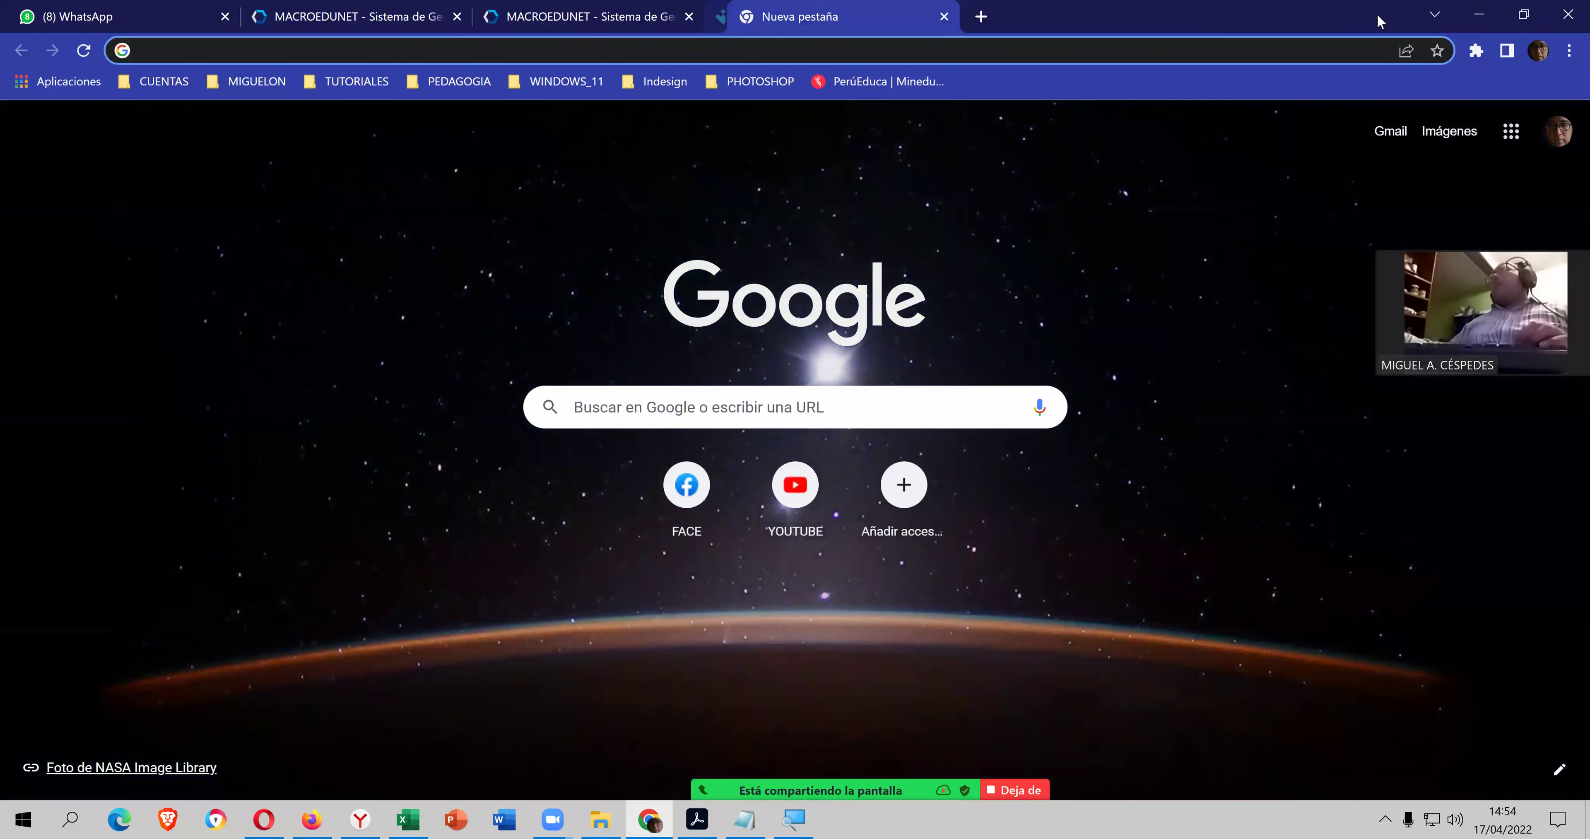
pyautogui.click(1479, 15)
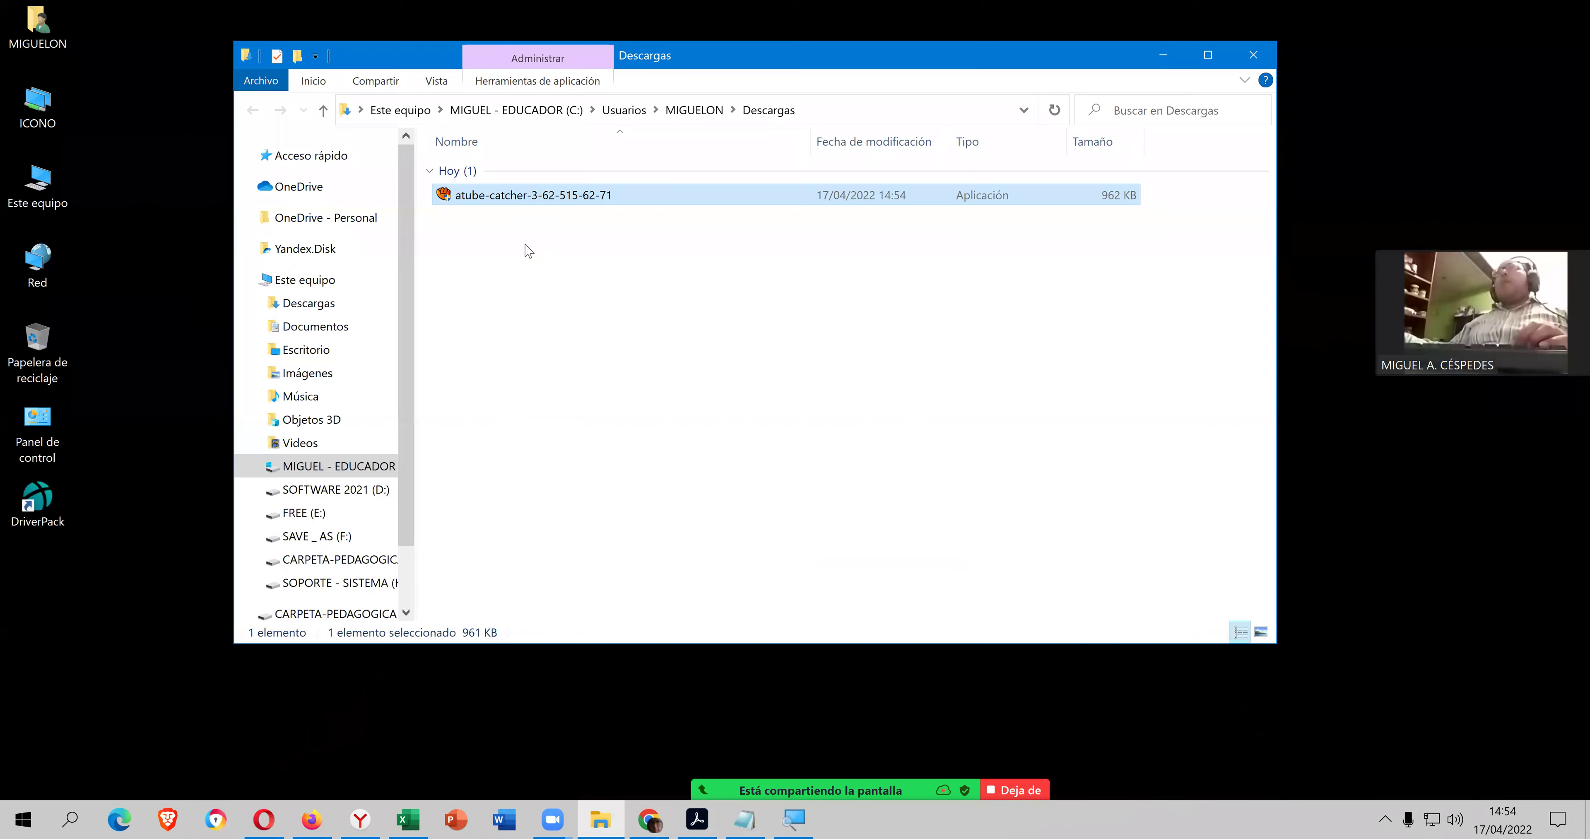
pyautogui.moveTo(528, 200); pyautogui.dragTo(185, 222)
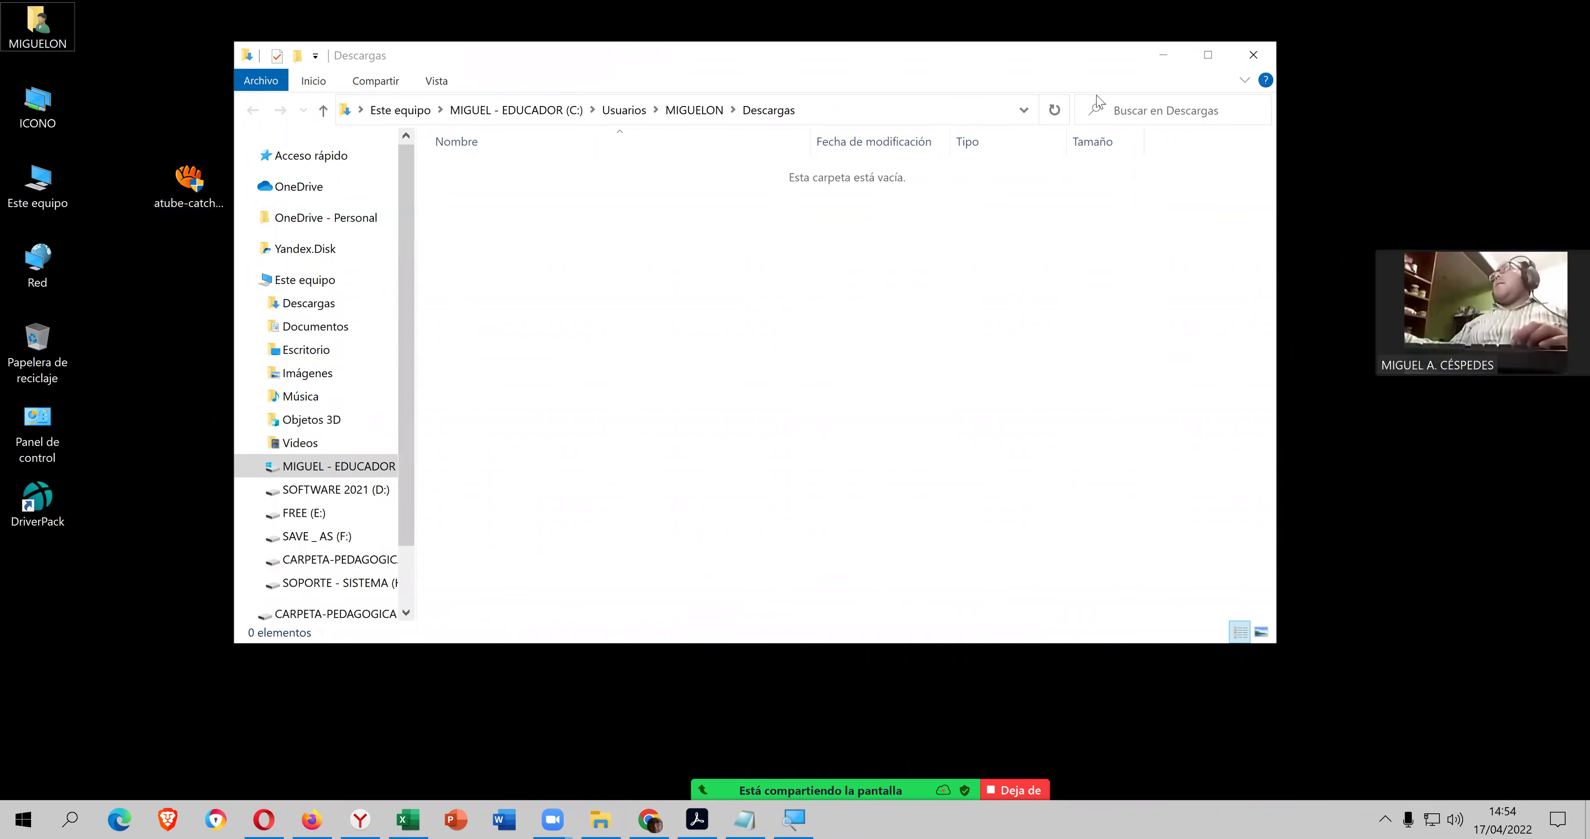
pyautogui.click(1252, 55)
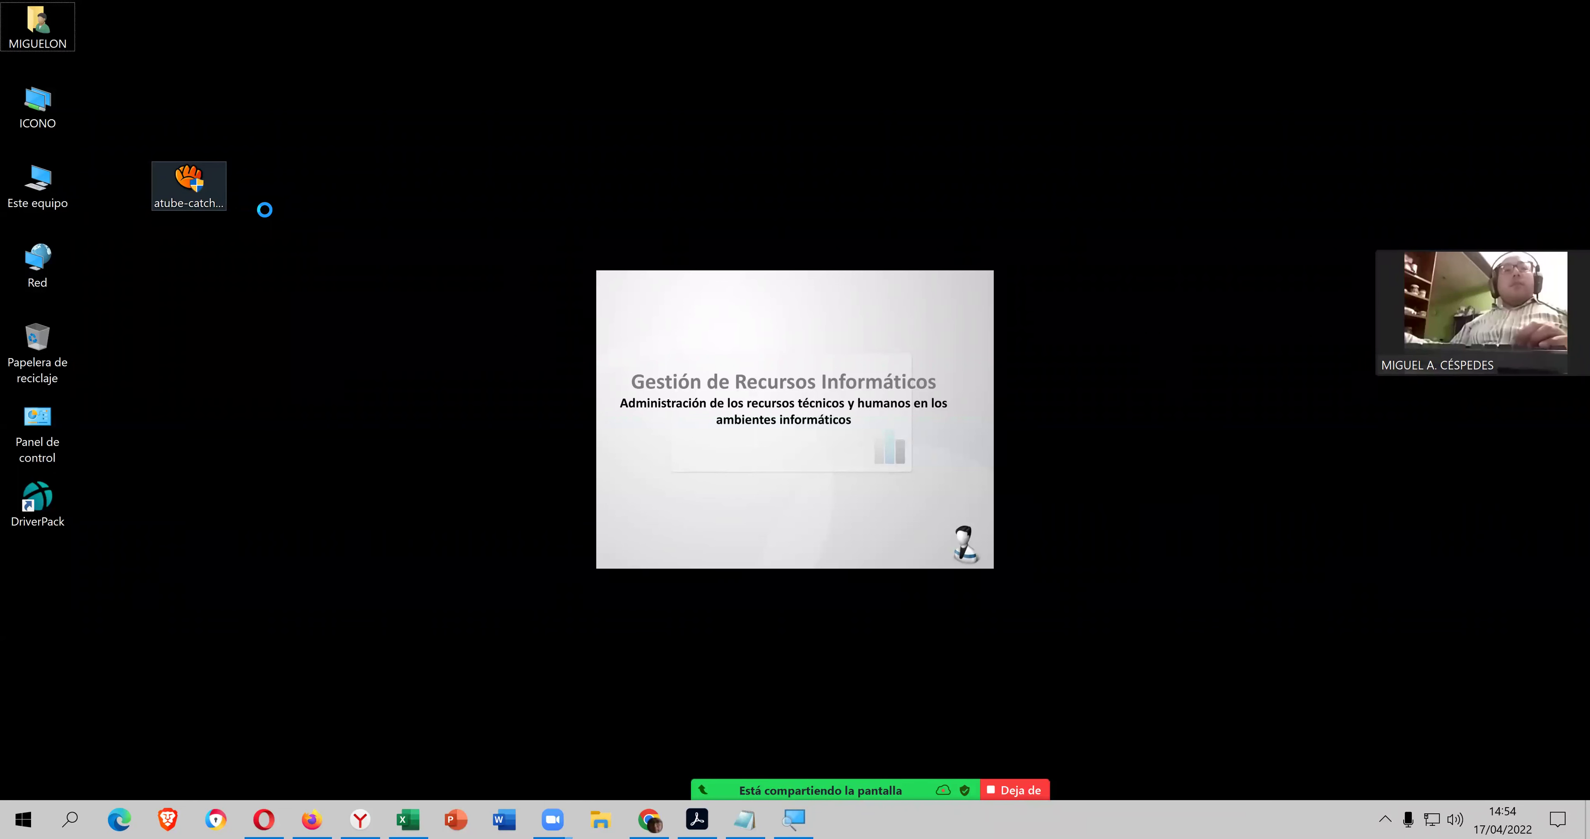
pyautogui.hotkey('shift', 'F10')
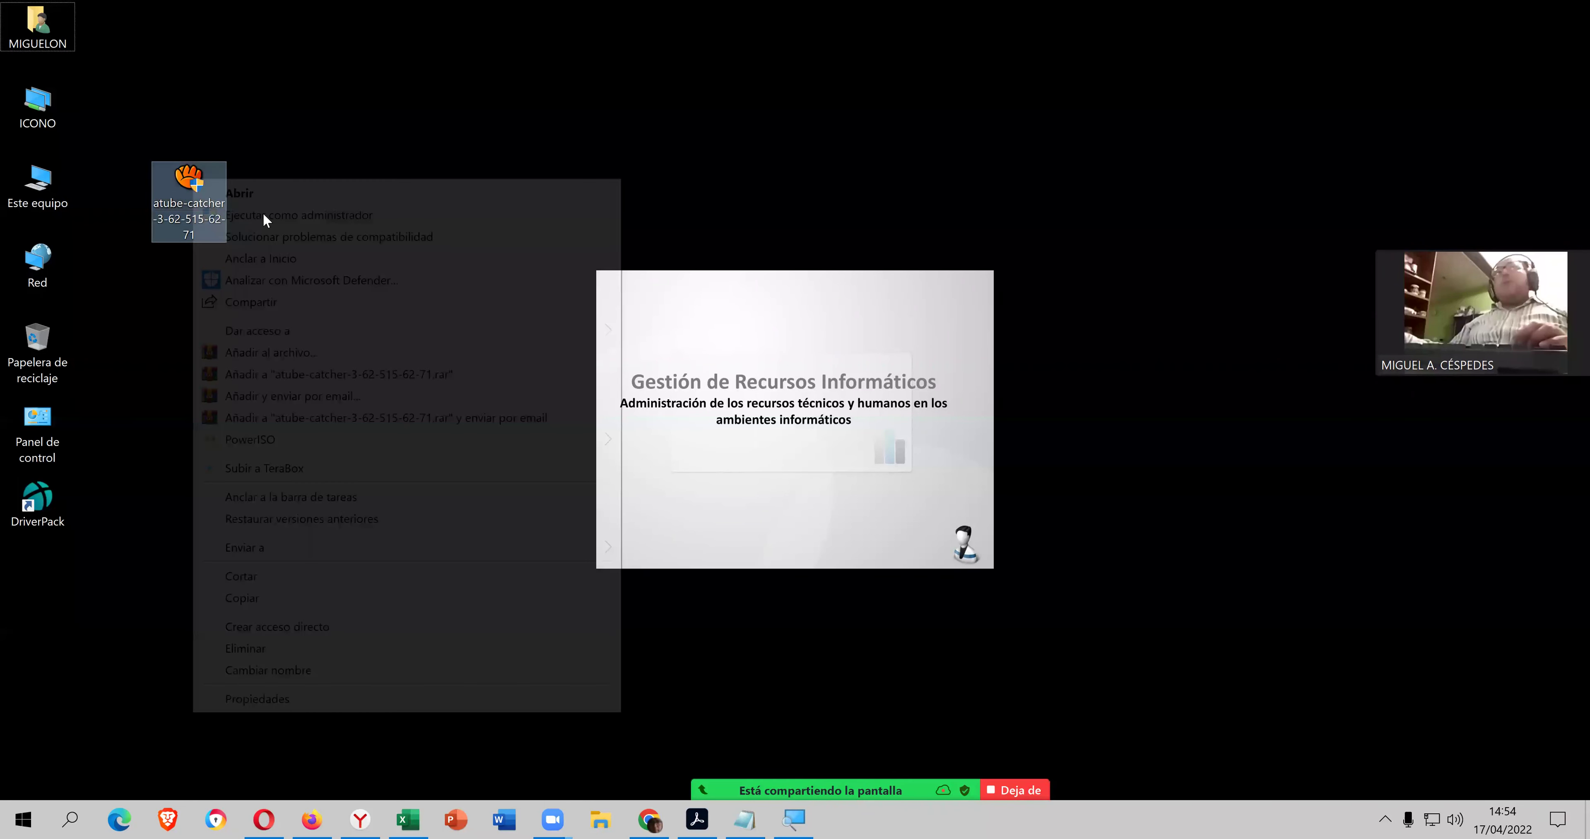
pyautogui.click(657, 328)
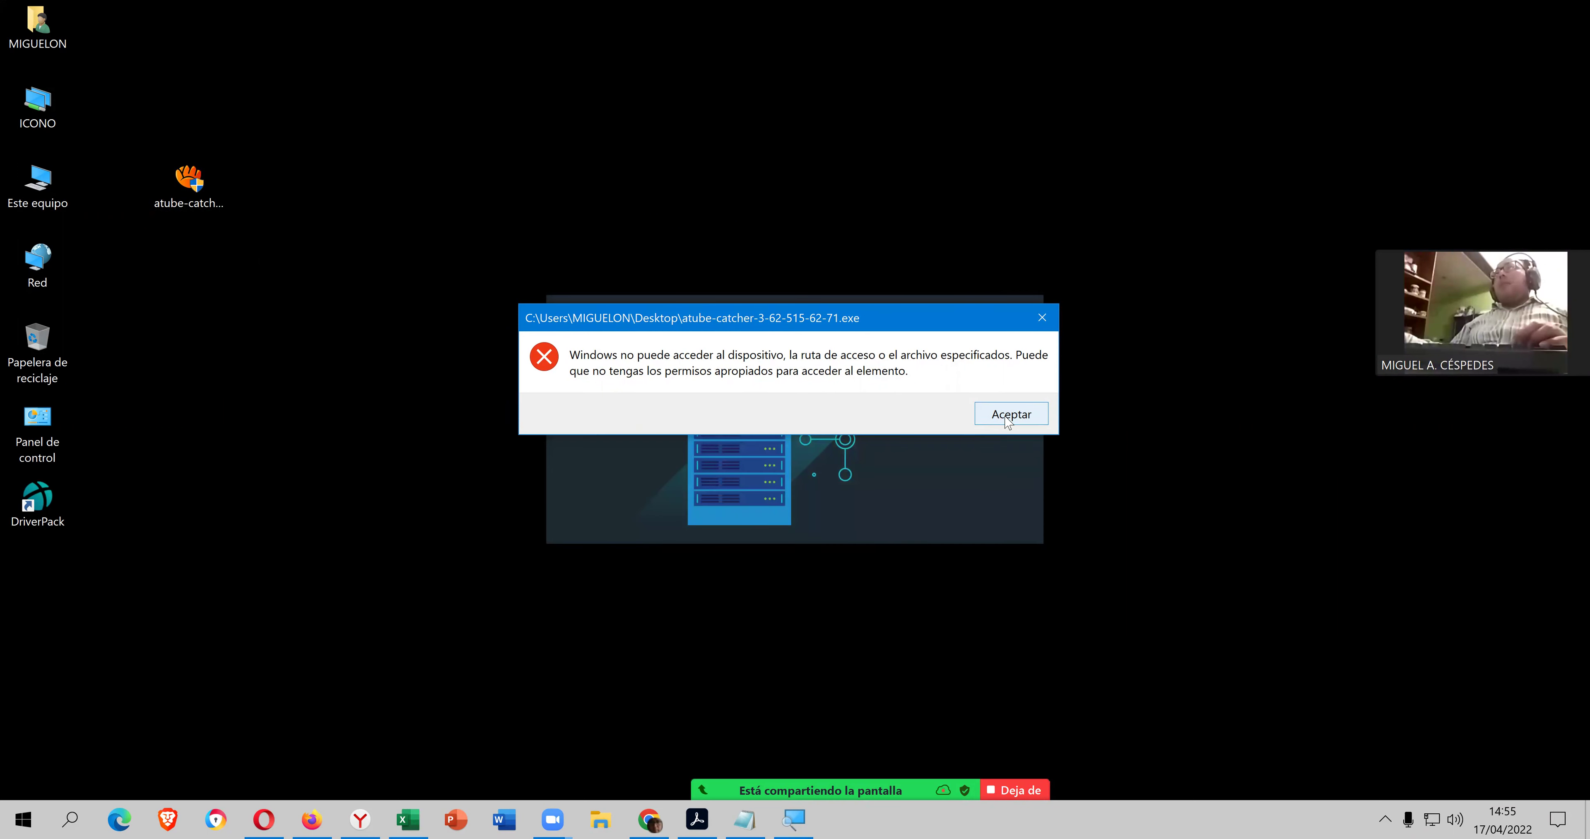
pyautogui.click(1006, 421)
pyautogui.click(212, 186)
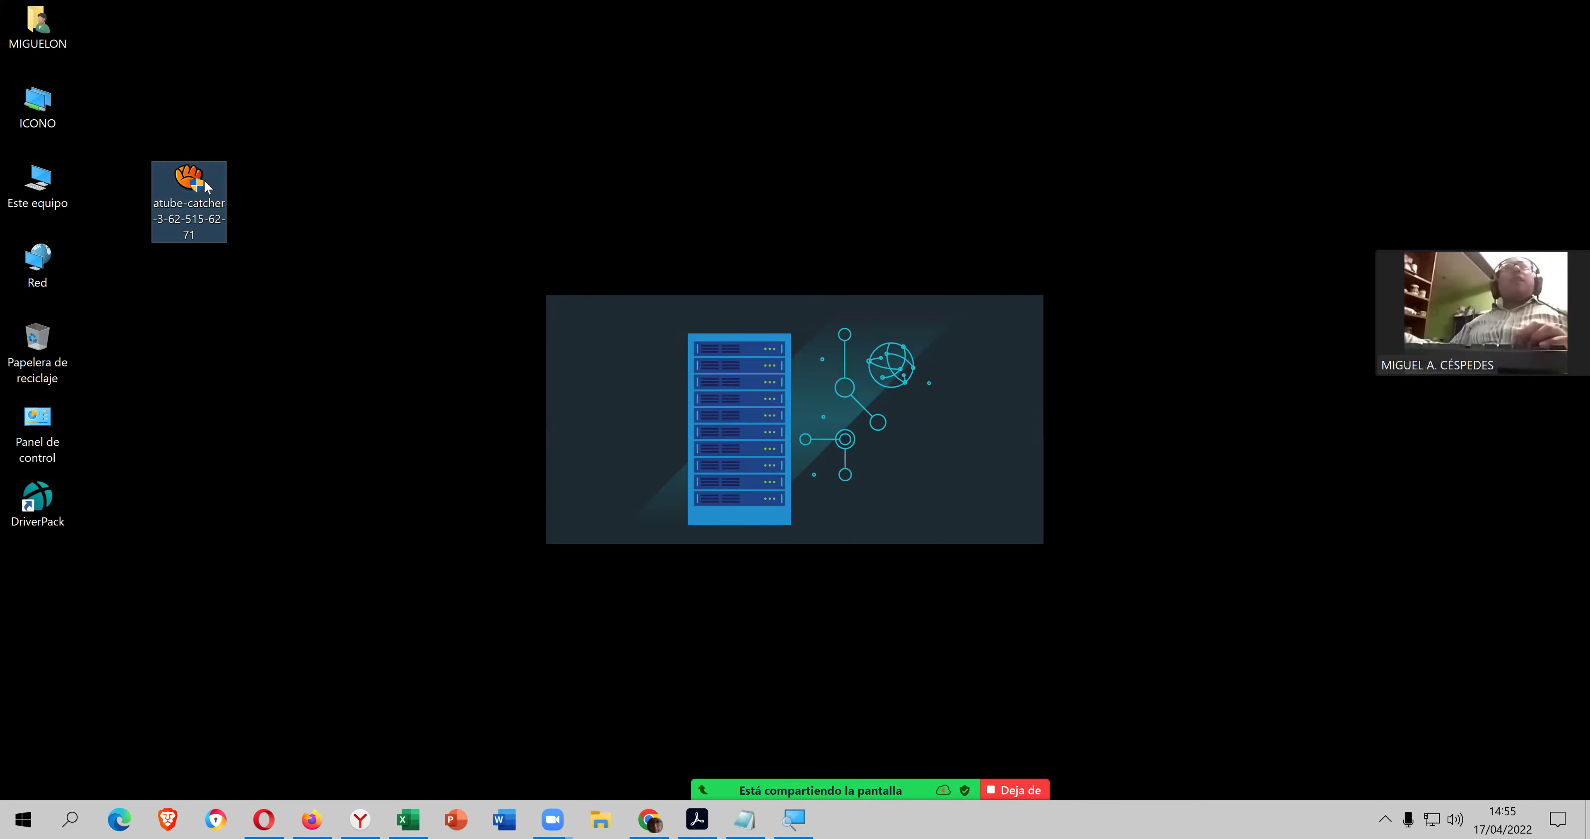
pyautogui.doubleClick(206, 183)
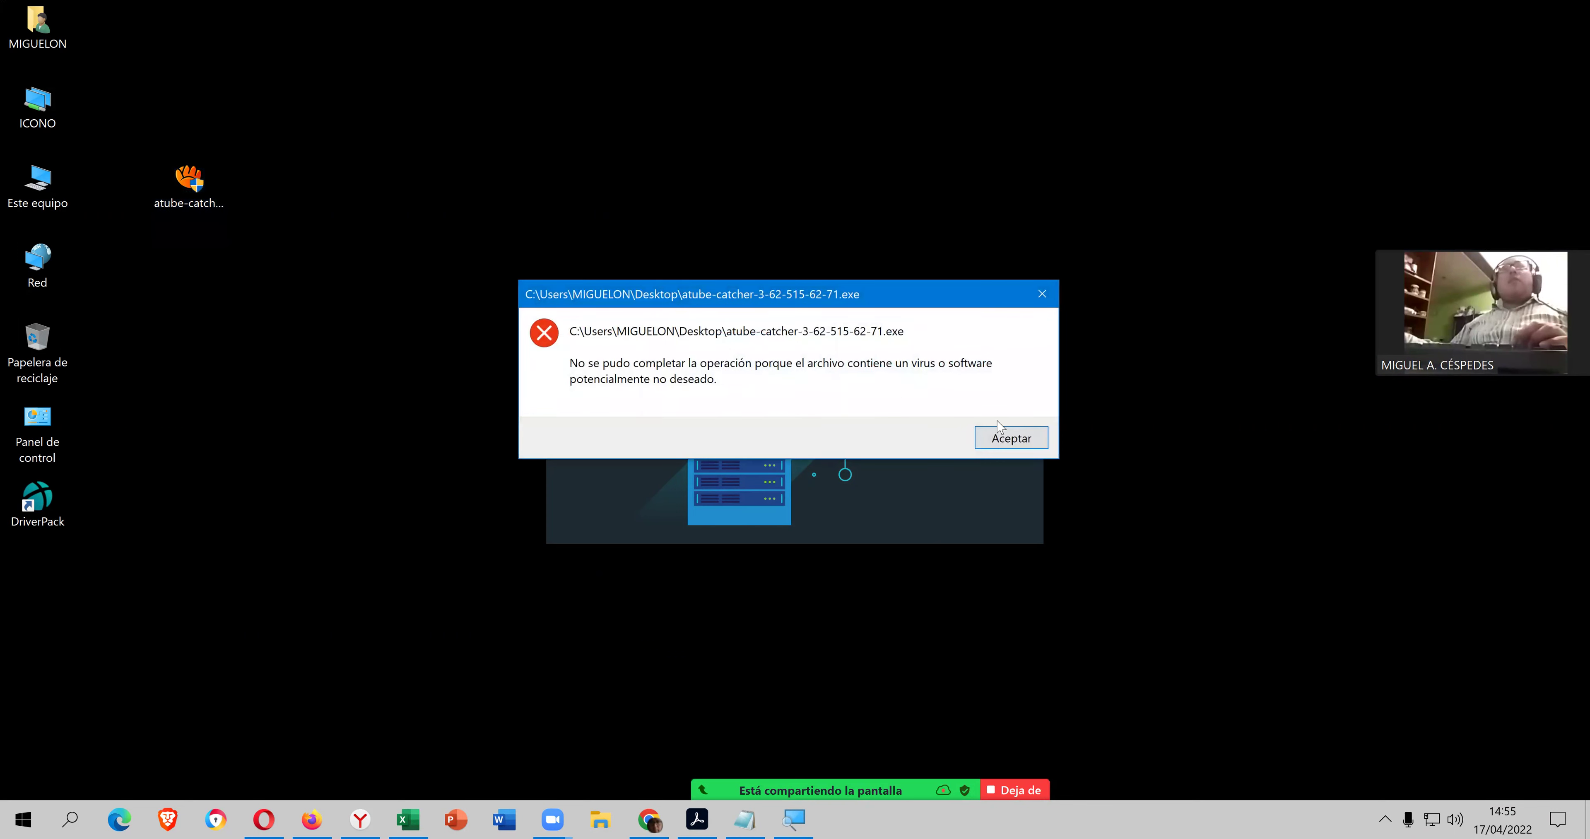
pyautogui.click(1001, 437)
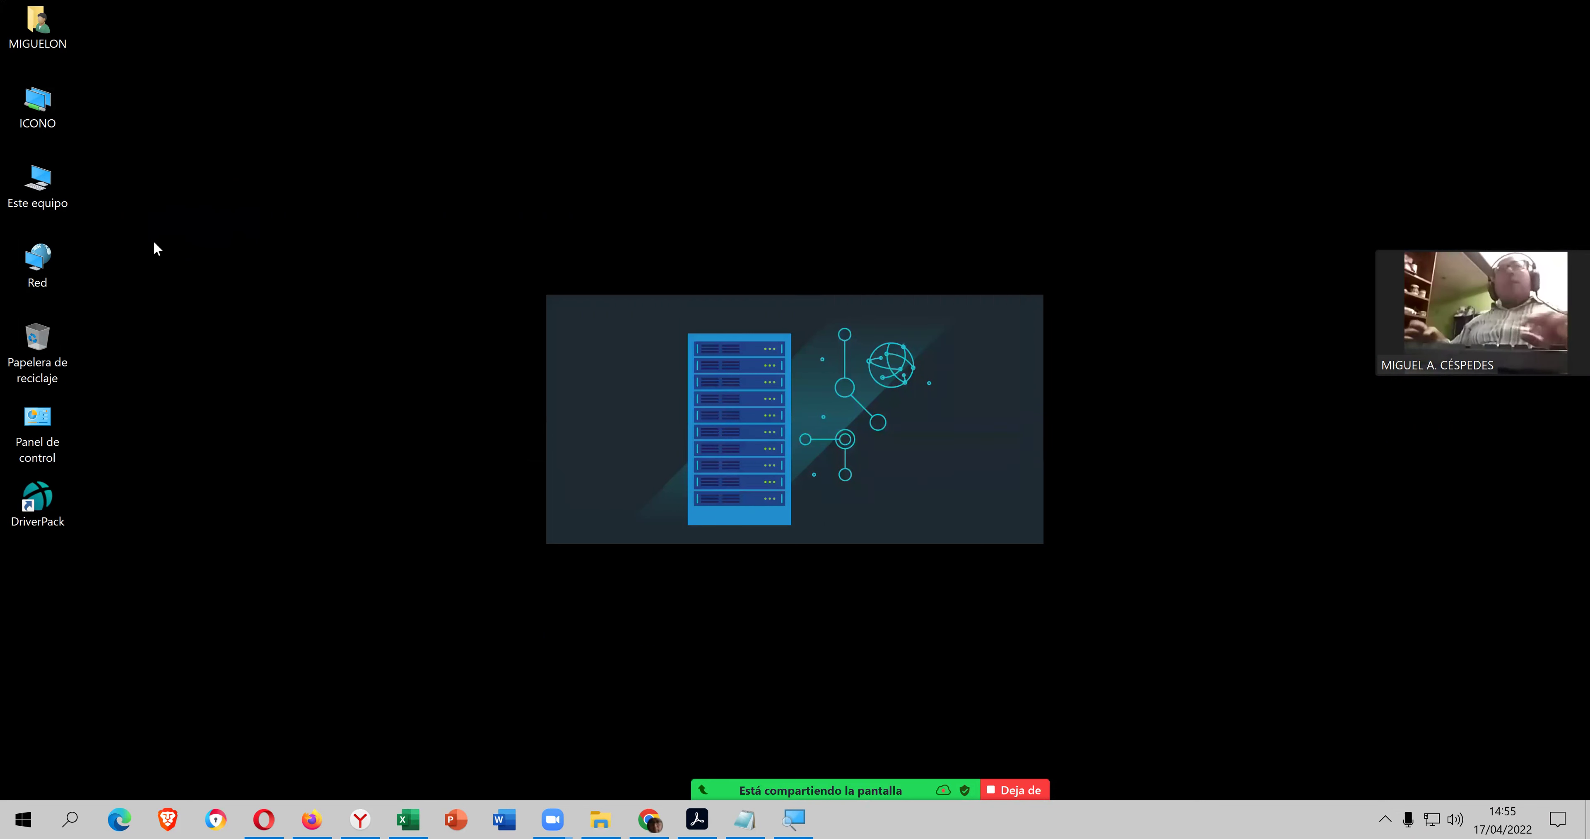
# - Switch to Chrome and search Google for ATUBE CATCHER in the empty tab
pyautogui.click(649, 818)
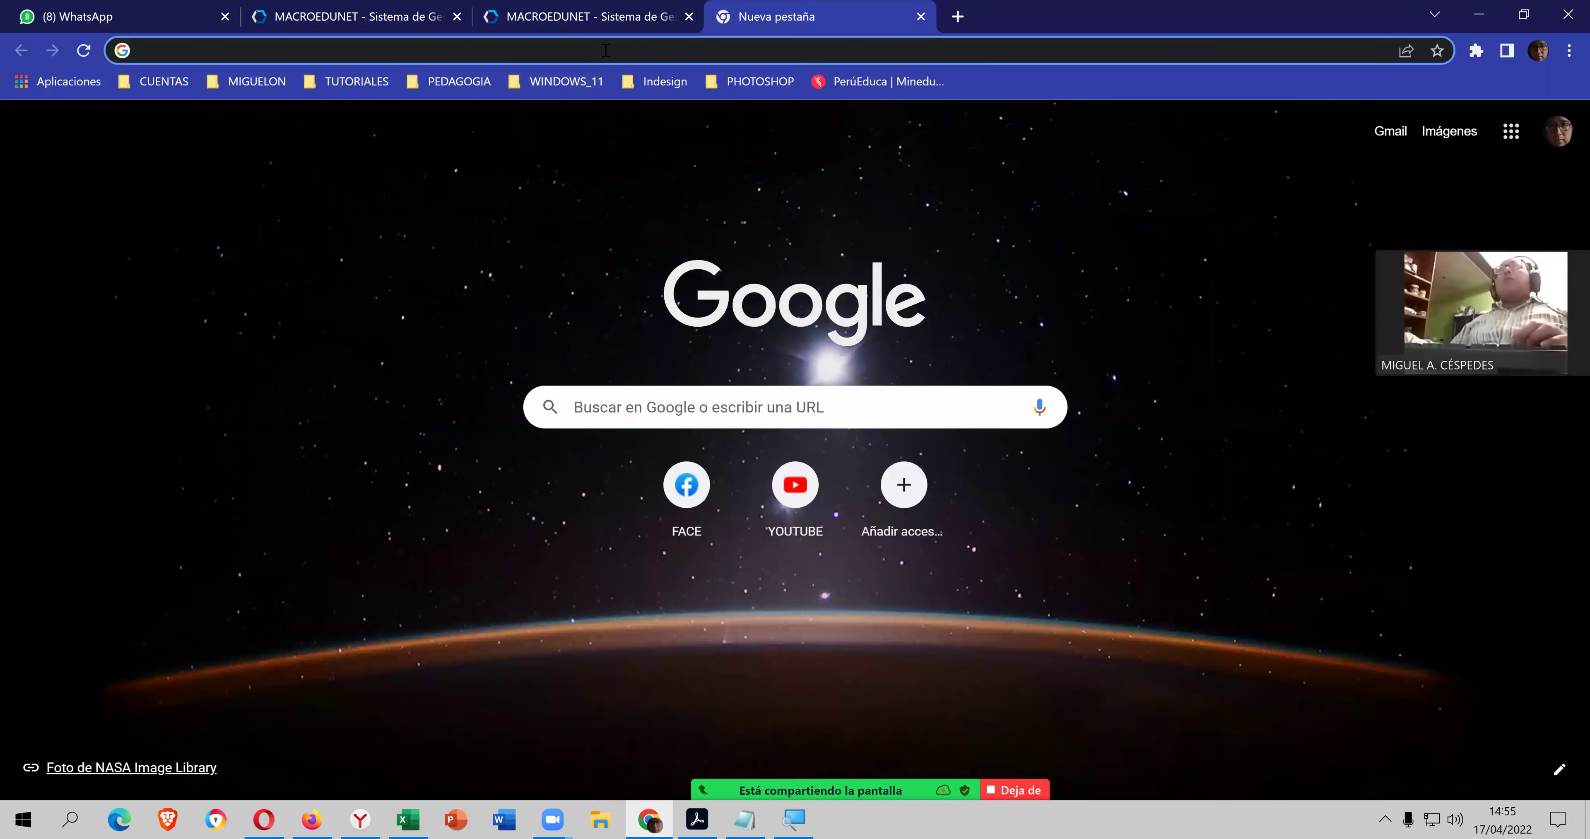
pyautogui.click(605, 51)
pyautogui.write('ATUBE CATCHER')
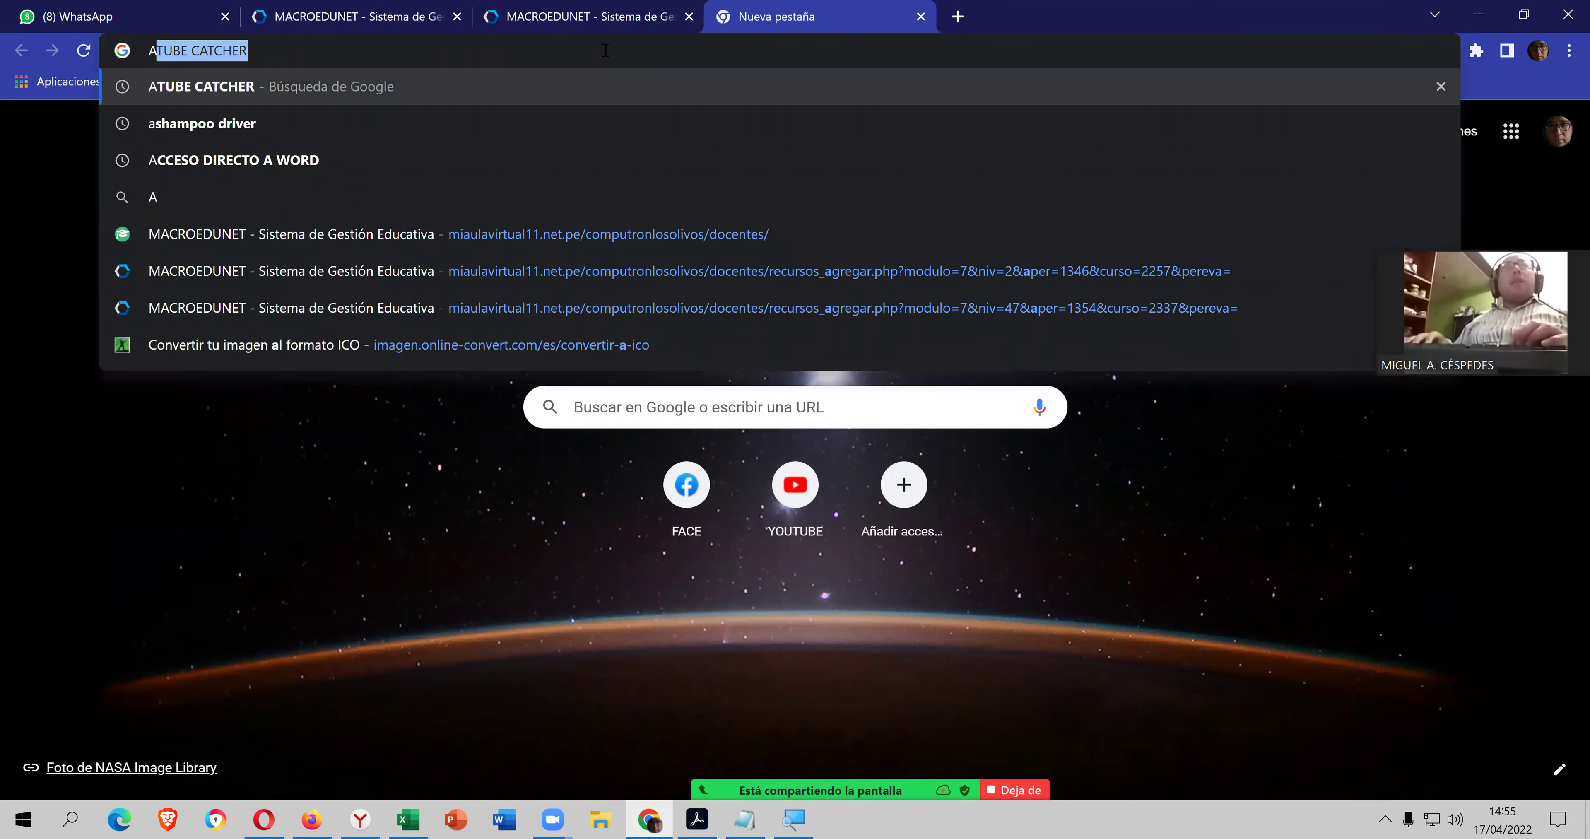
pyautogui.press('Return')
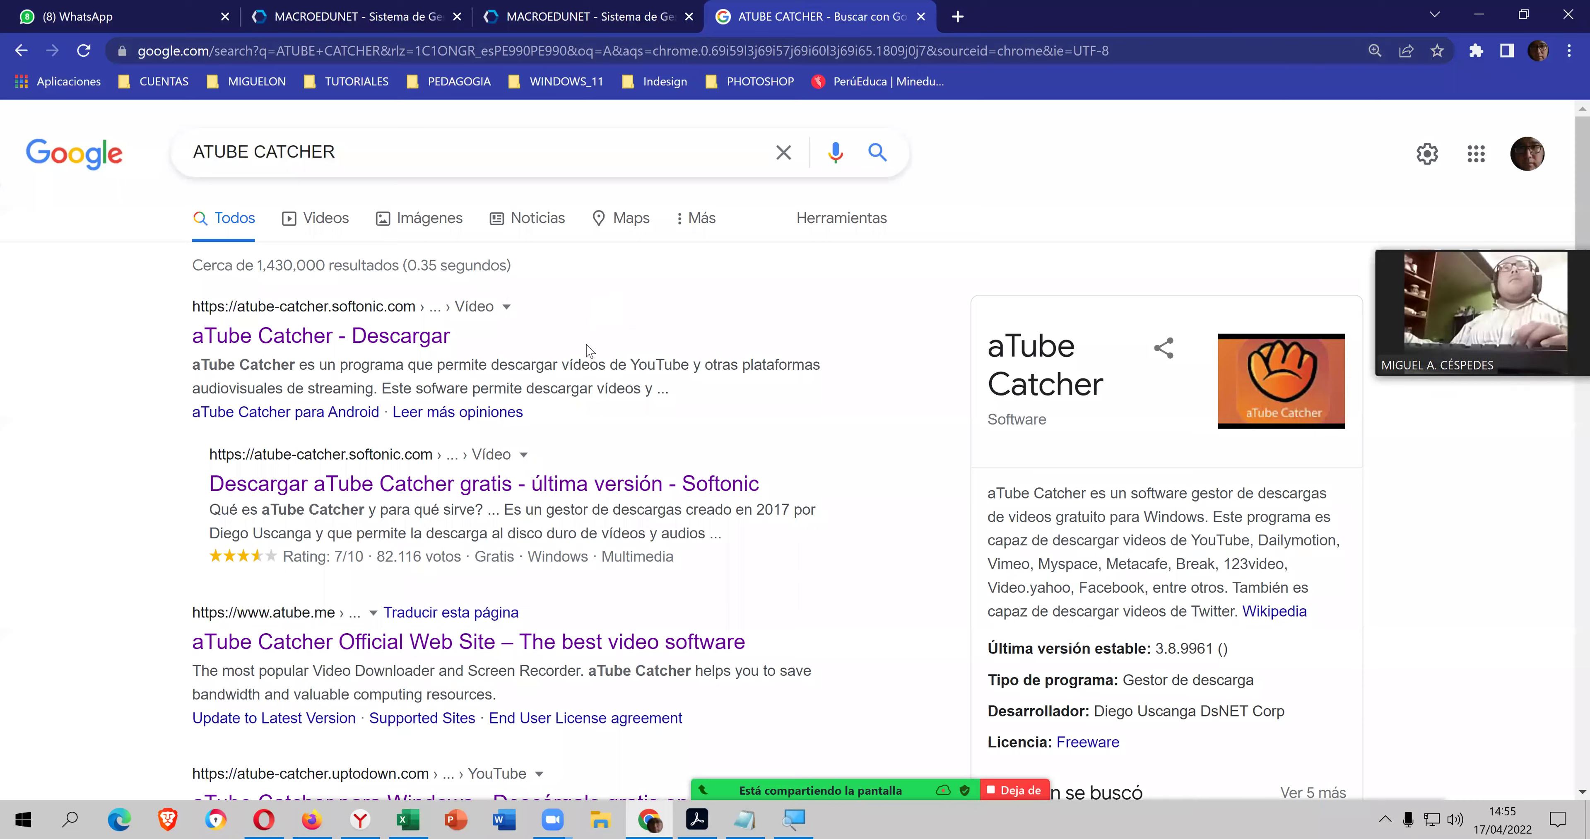
# - Examine the aTube Catcher search results and the related question ¿Qué pasó con YouTube catcher? for another download source
pyautogui.scroll(-5, 586, 321)
pyautogui.scroll(-5, 588, 360)
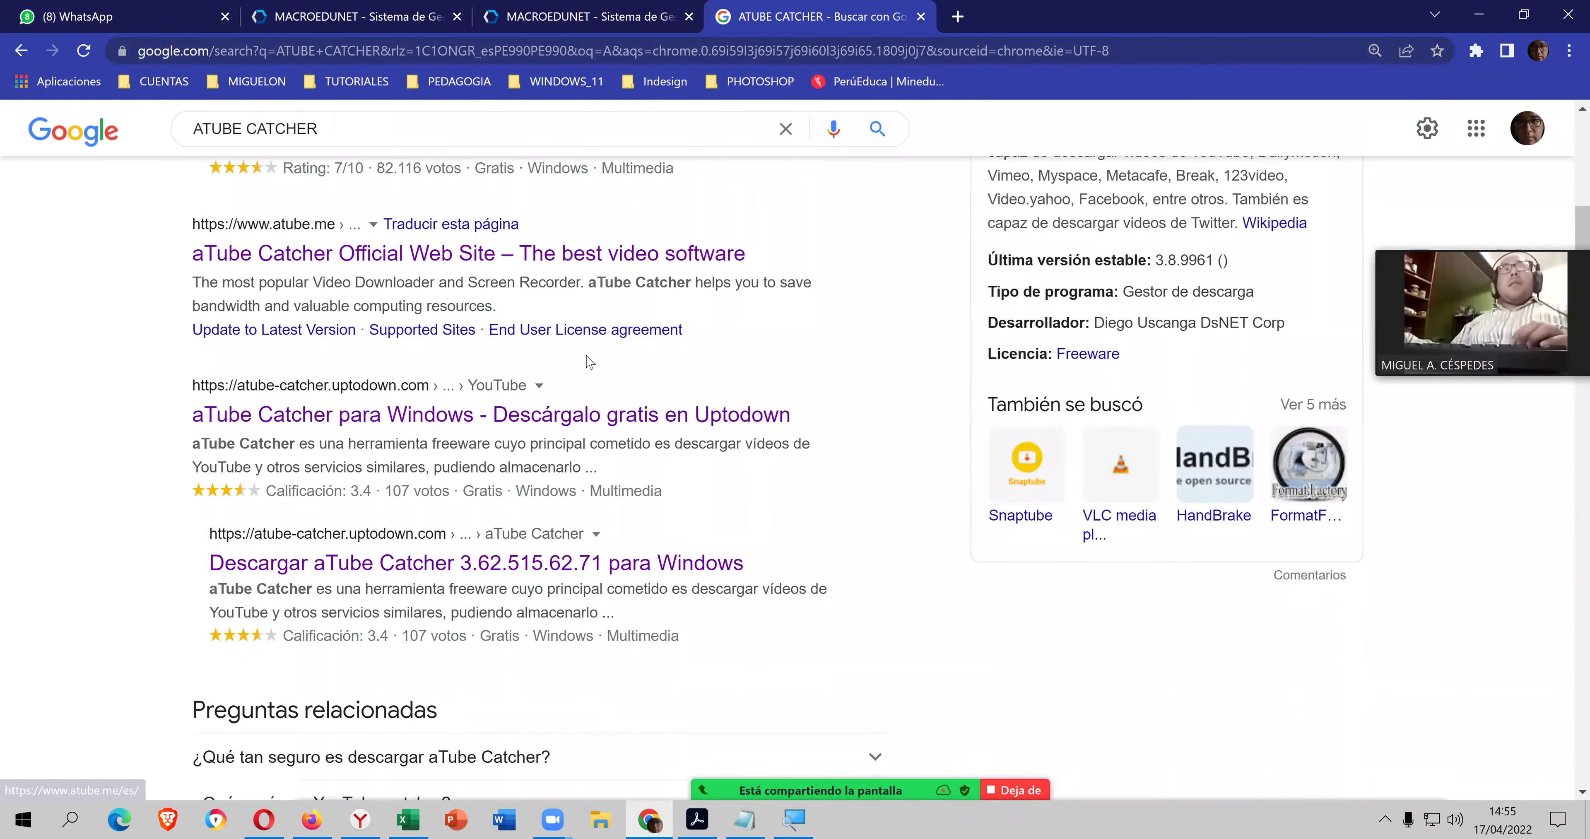
pyautogui.scroll(-3, 587, 364)
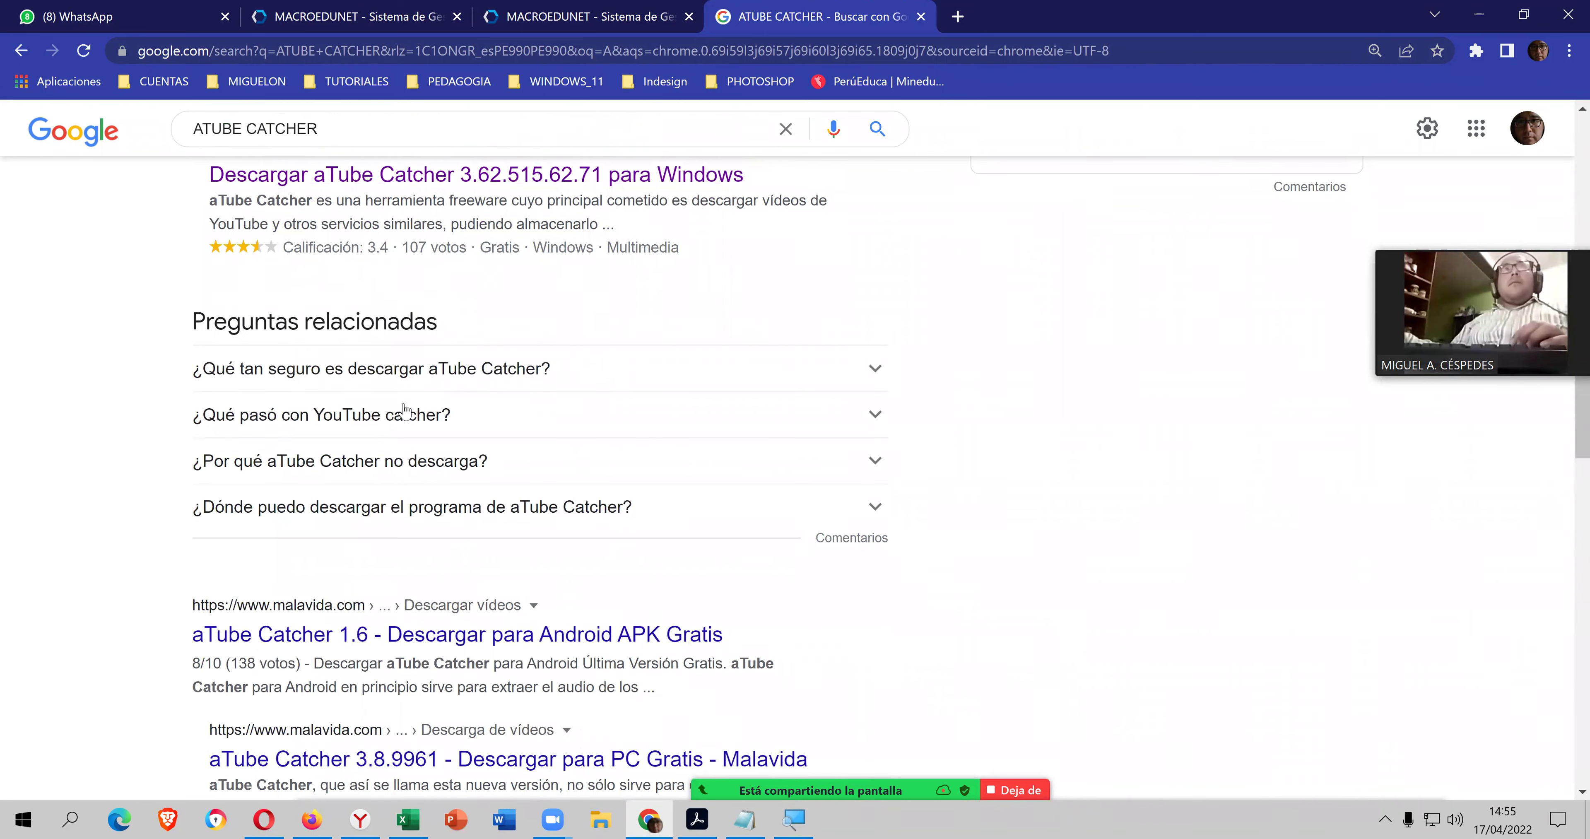
pyautogui.click(671, 404)
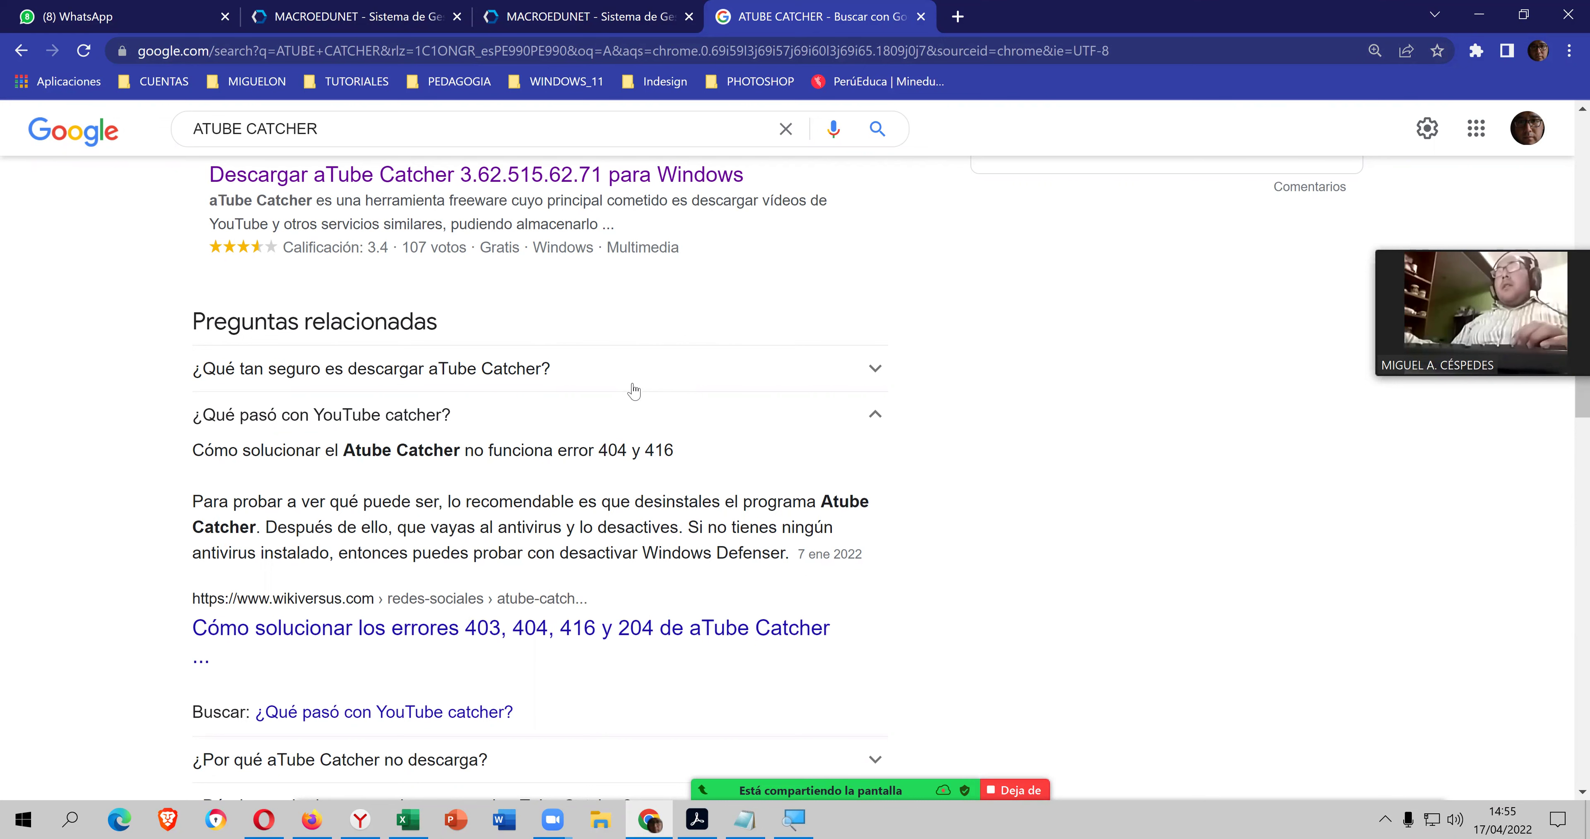
pyautogui.scroll(-1, 634, 390)
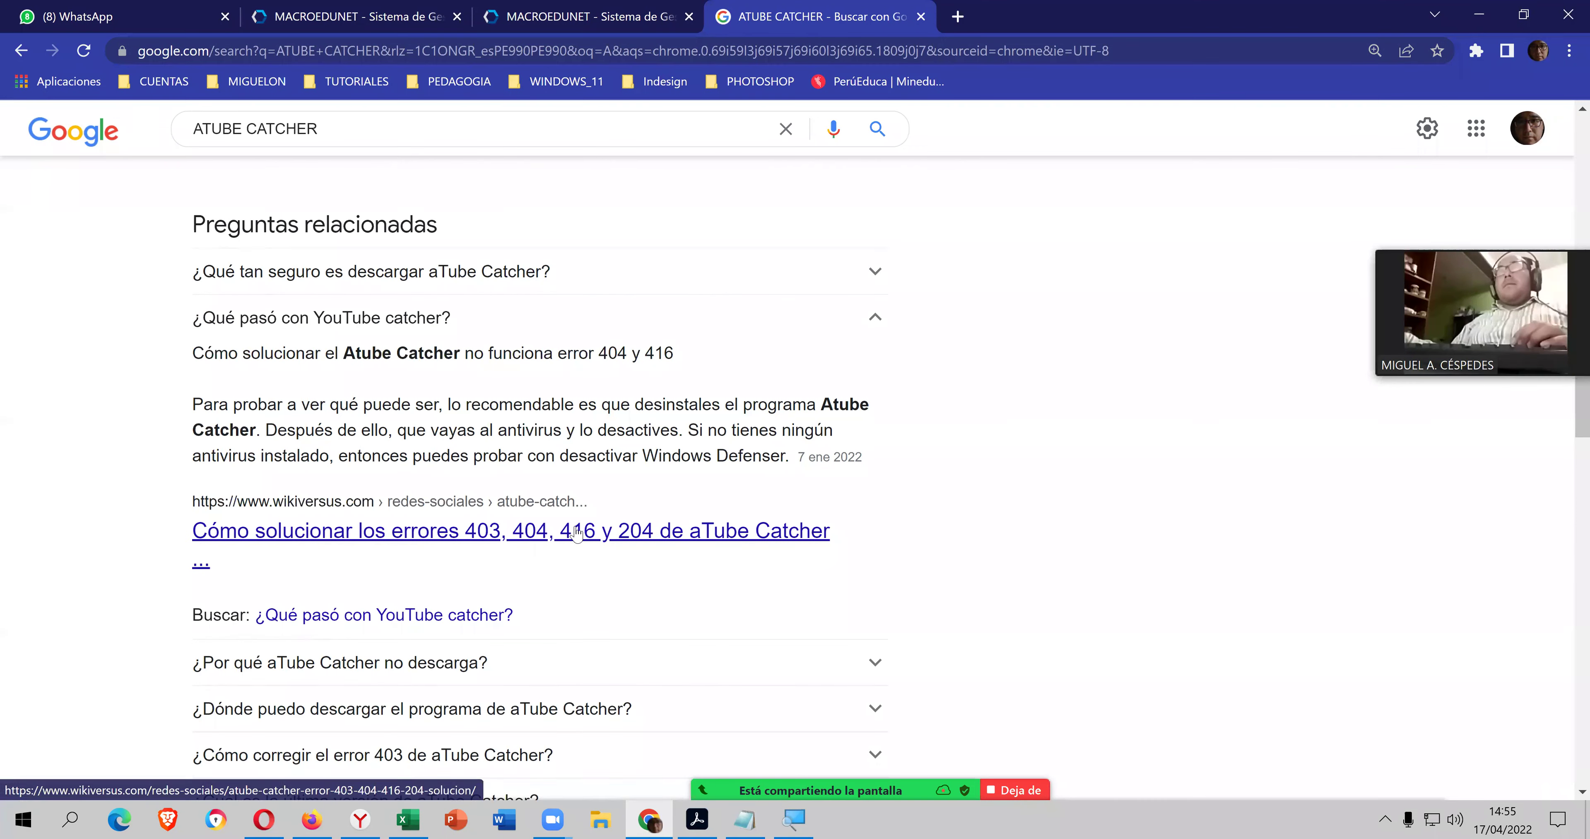
pyautogui.scroll(-1, 577, 532)
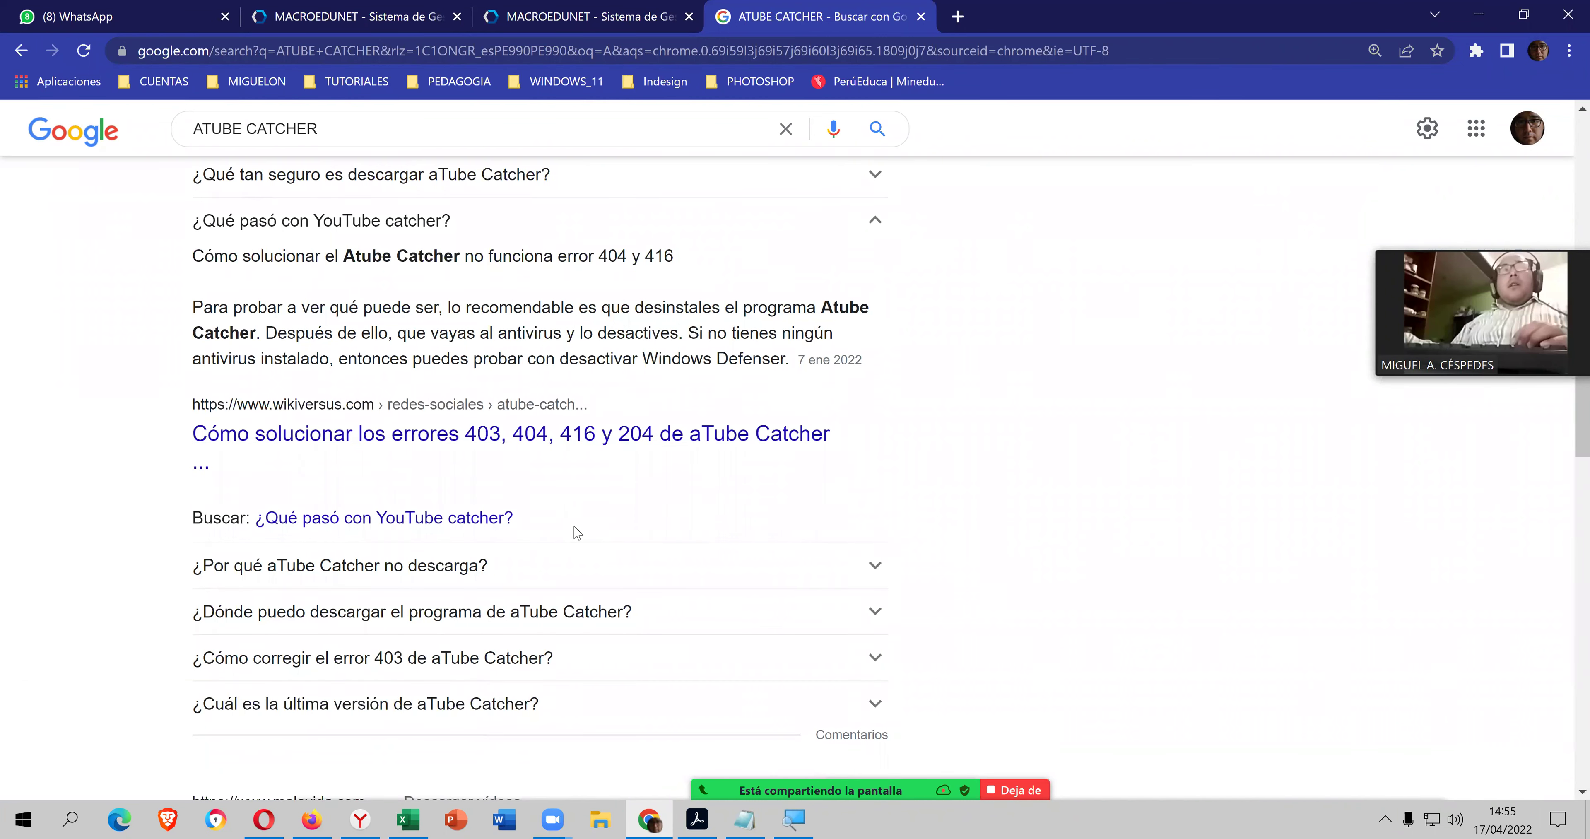
pyautogui.scroll(-2, 577, 531)
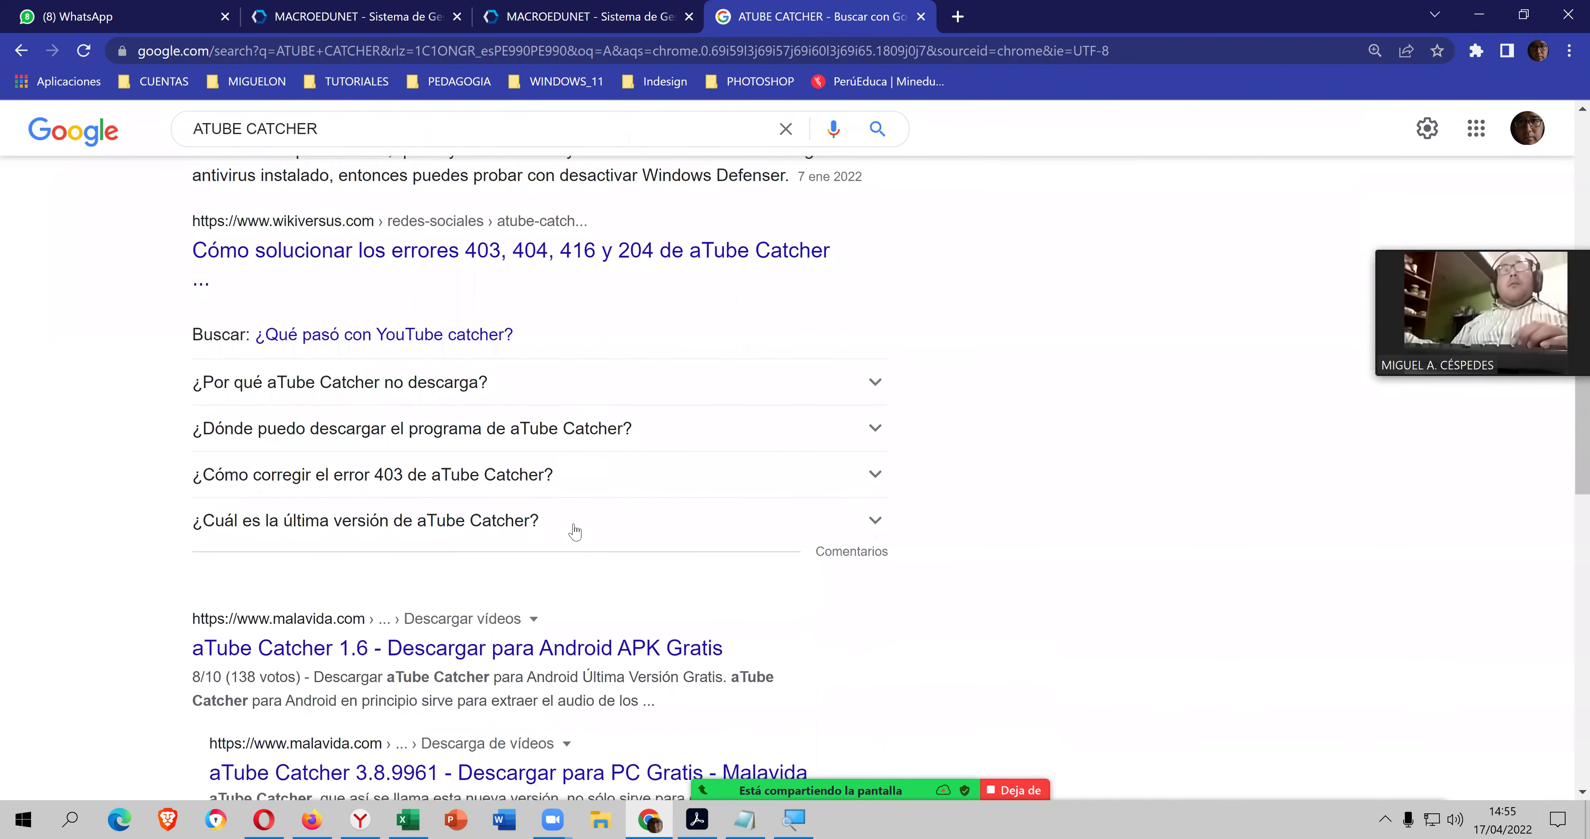
pyautogui.scroll(-1, 574, 532)
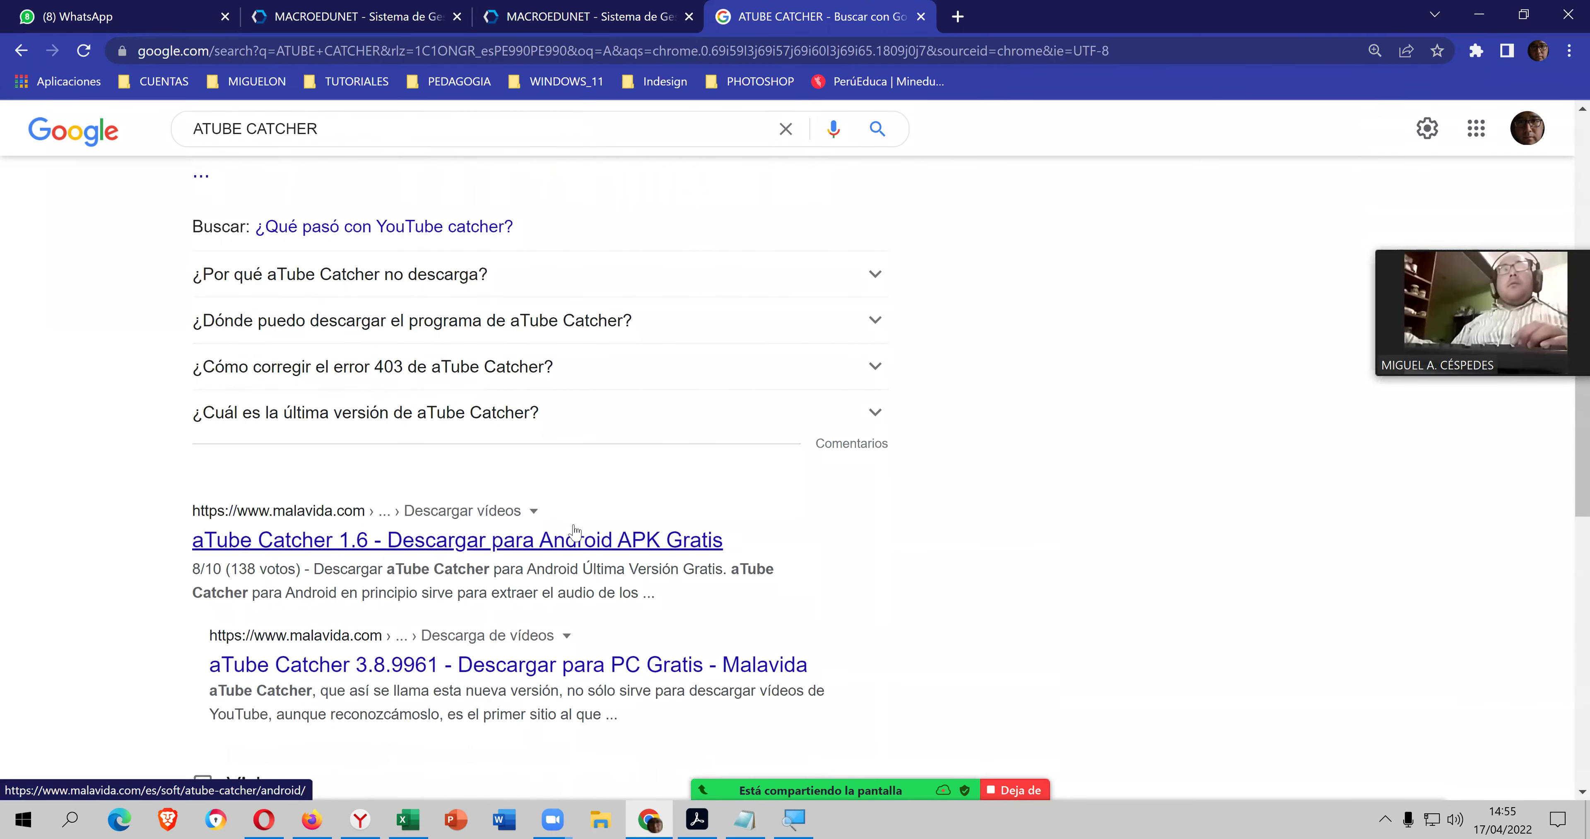
pyautogui.scroll(8, 571, 523)
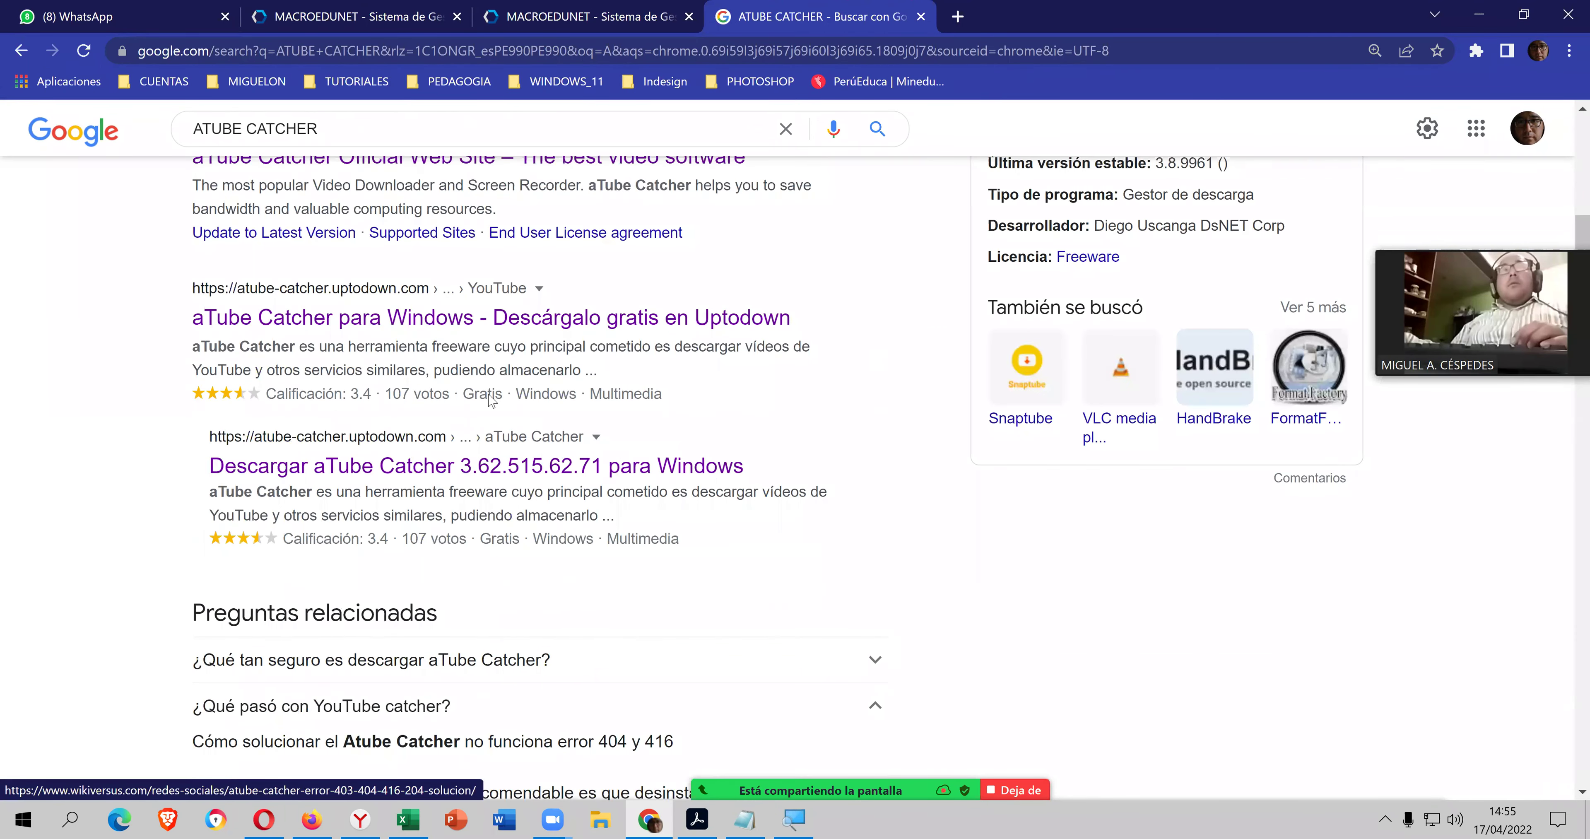
# - Open the aTube Catcher Official Web Site result, download the installer and close the site's tab
pyautogui.scroll(2, 514, 364)
pyautogui.click(516, 359)
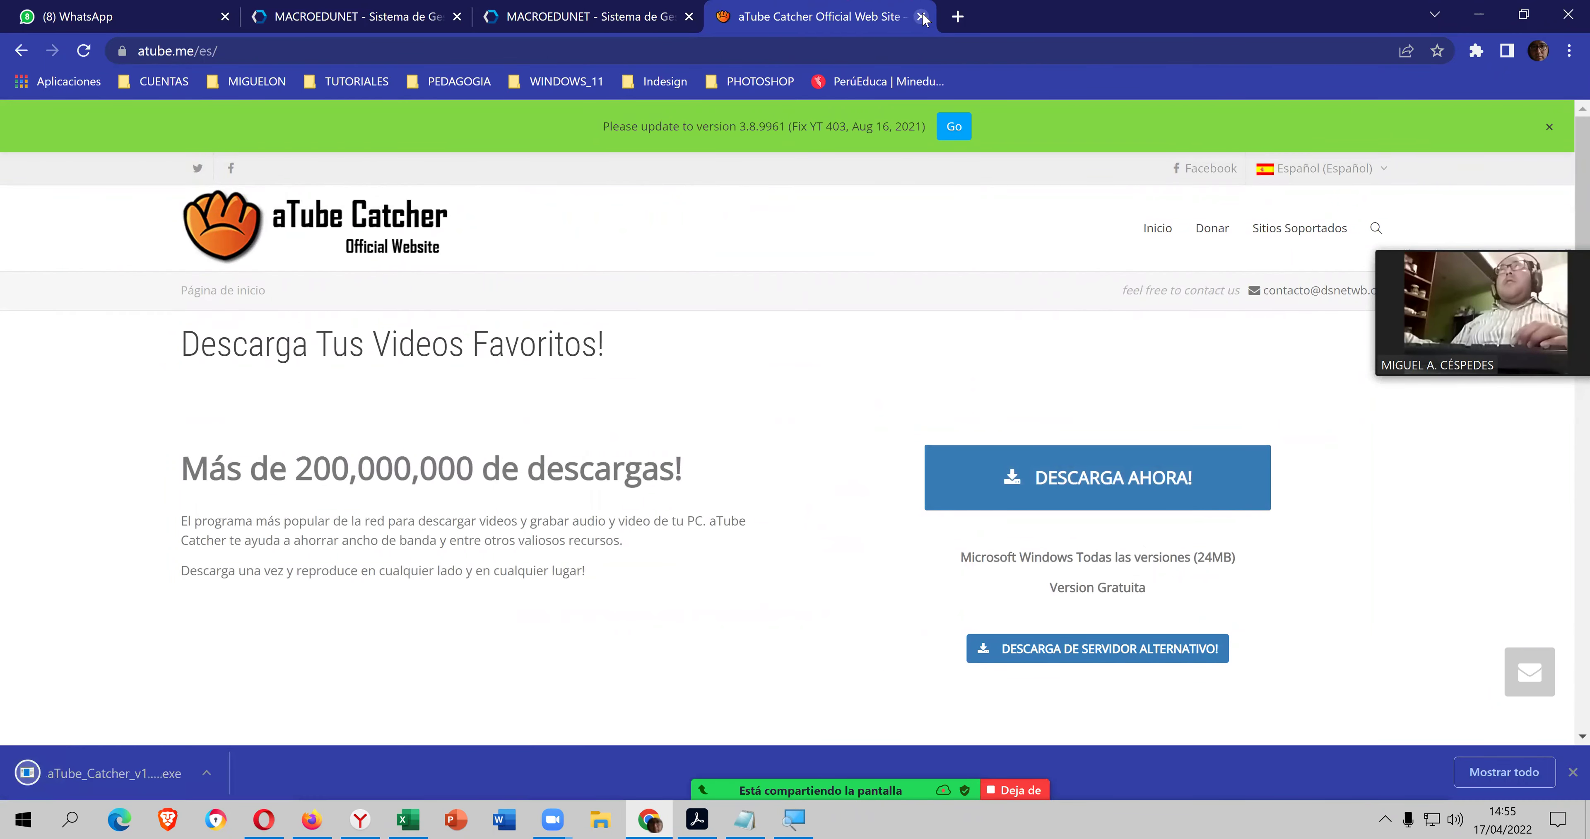
pyautogui.hotkey('ctrl', 'w')
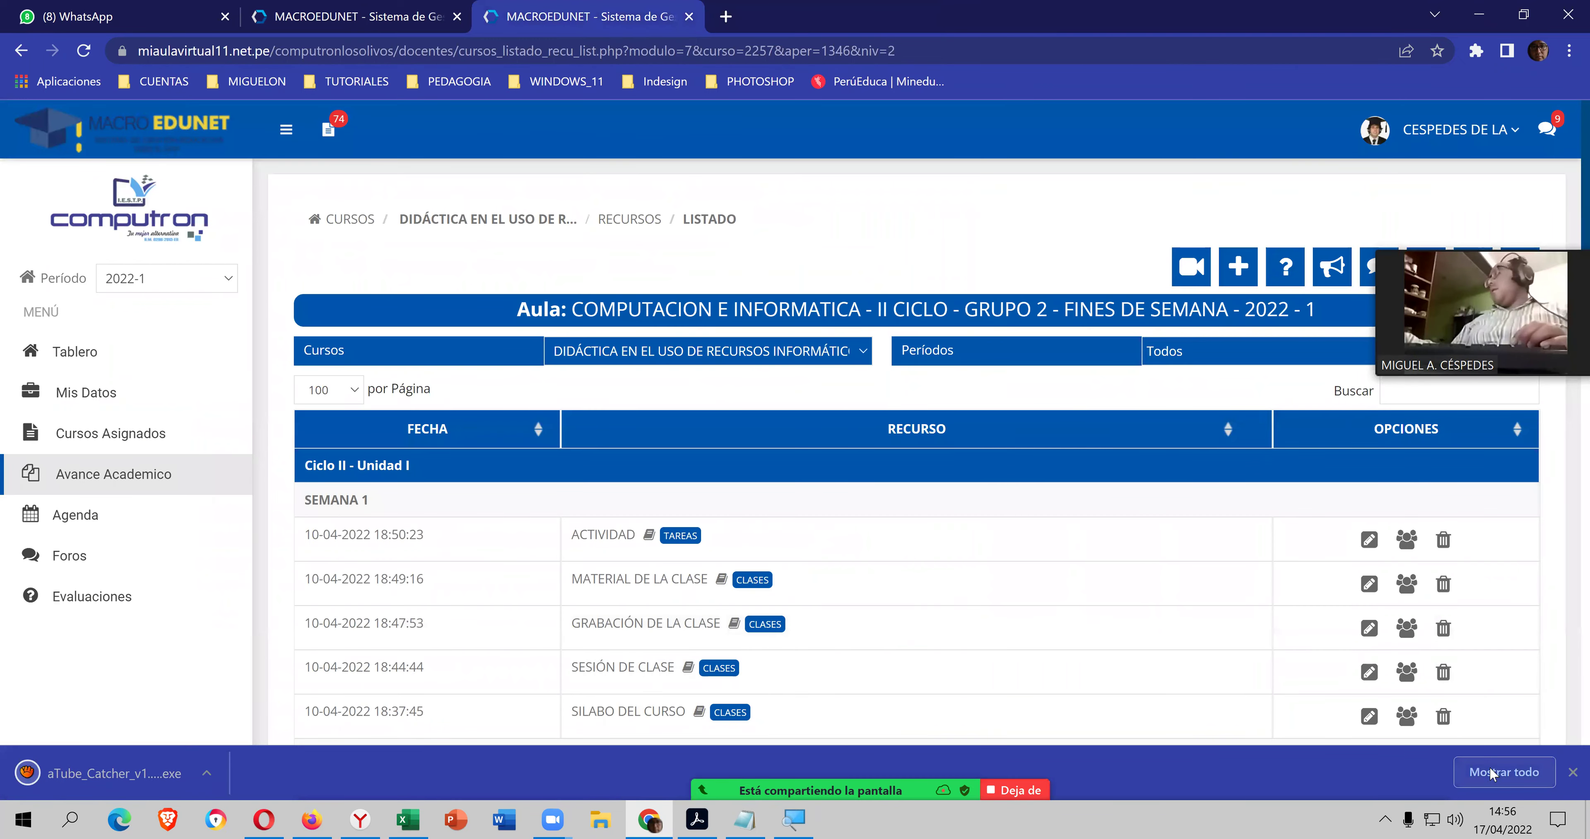
# - Show the downloaded aTube_Catcher_v1.25.781.88.38.exe in its folder, move it to the desktop and close the folder
pyautogui.hotkey('ctrl', 'j')
pyautogui.press('super+Down')
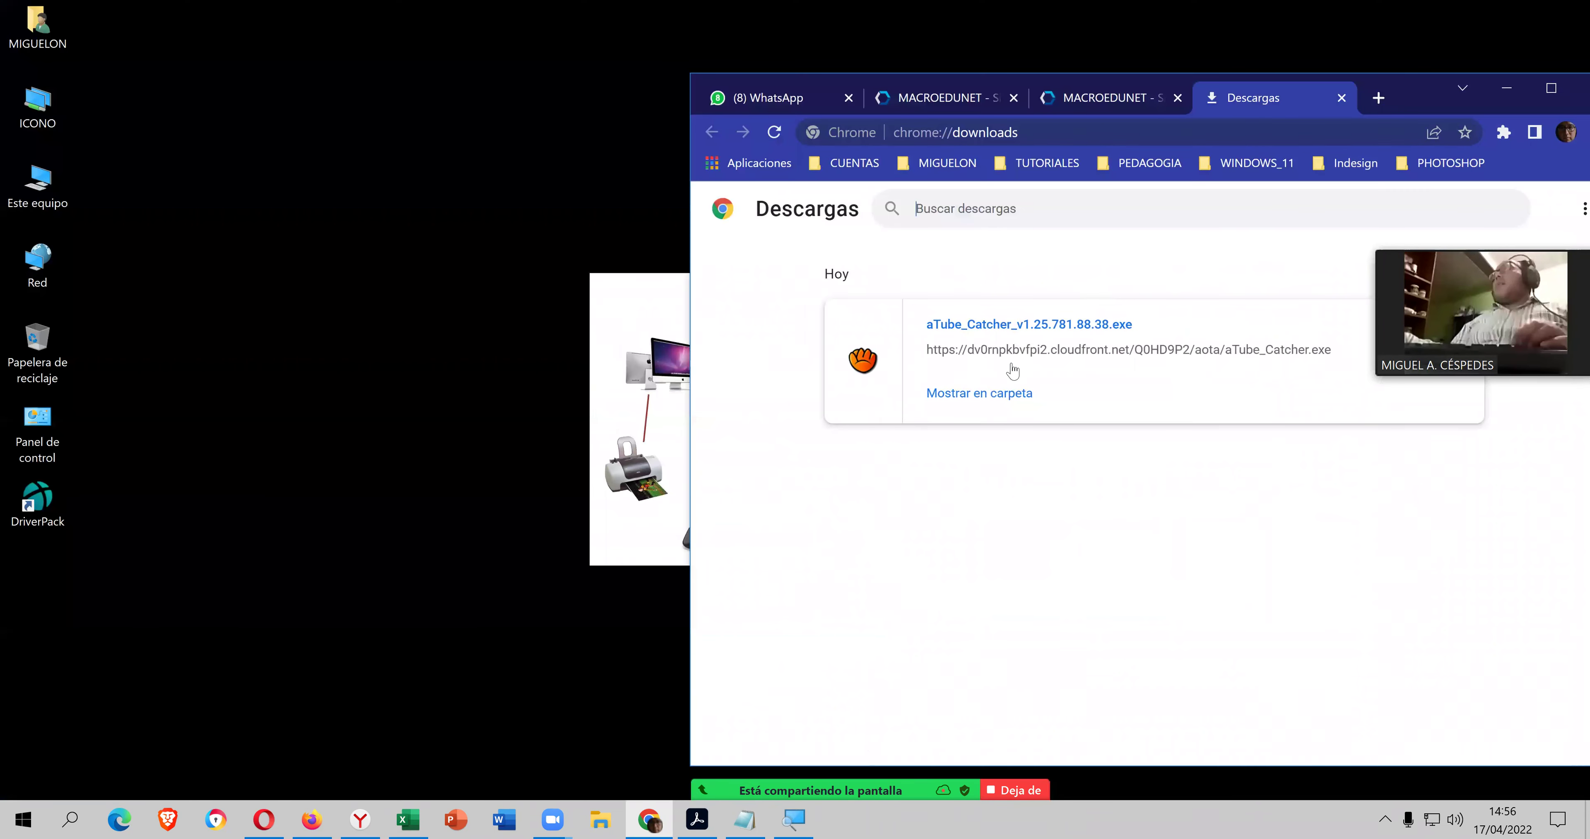
pyautogui.click(1018, 393)
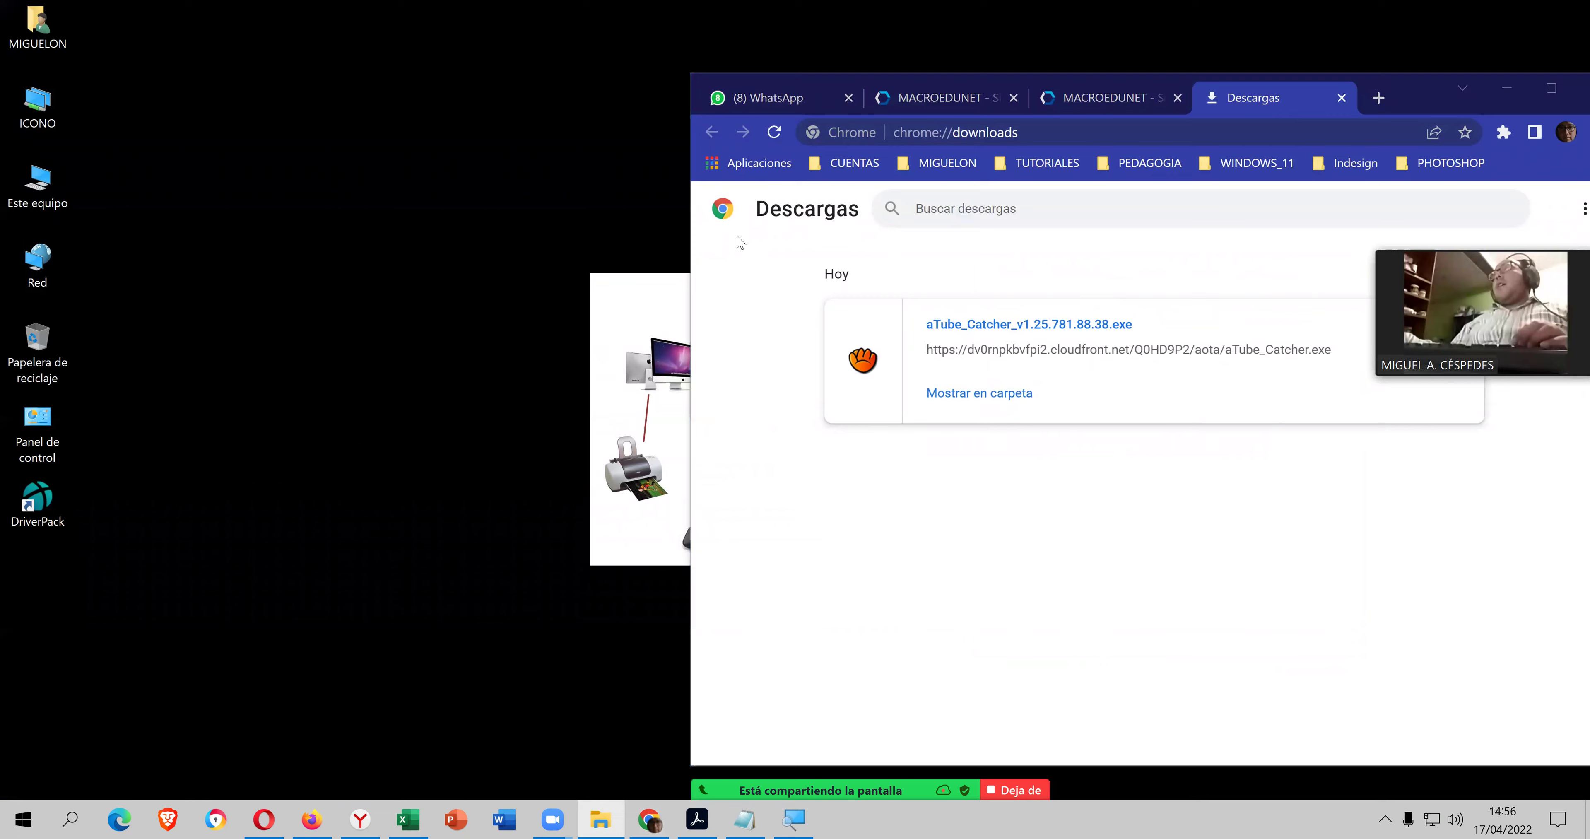
pyautogui.moveTo(604, 204); pyautogui.dragTo(780, 125)
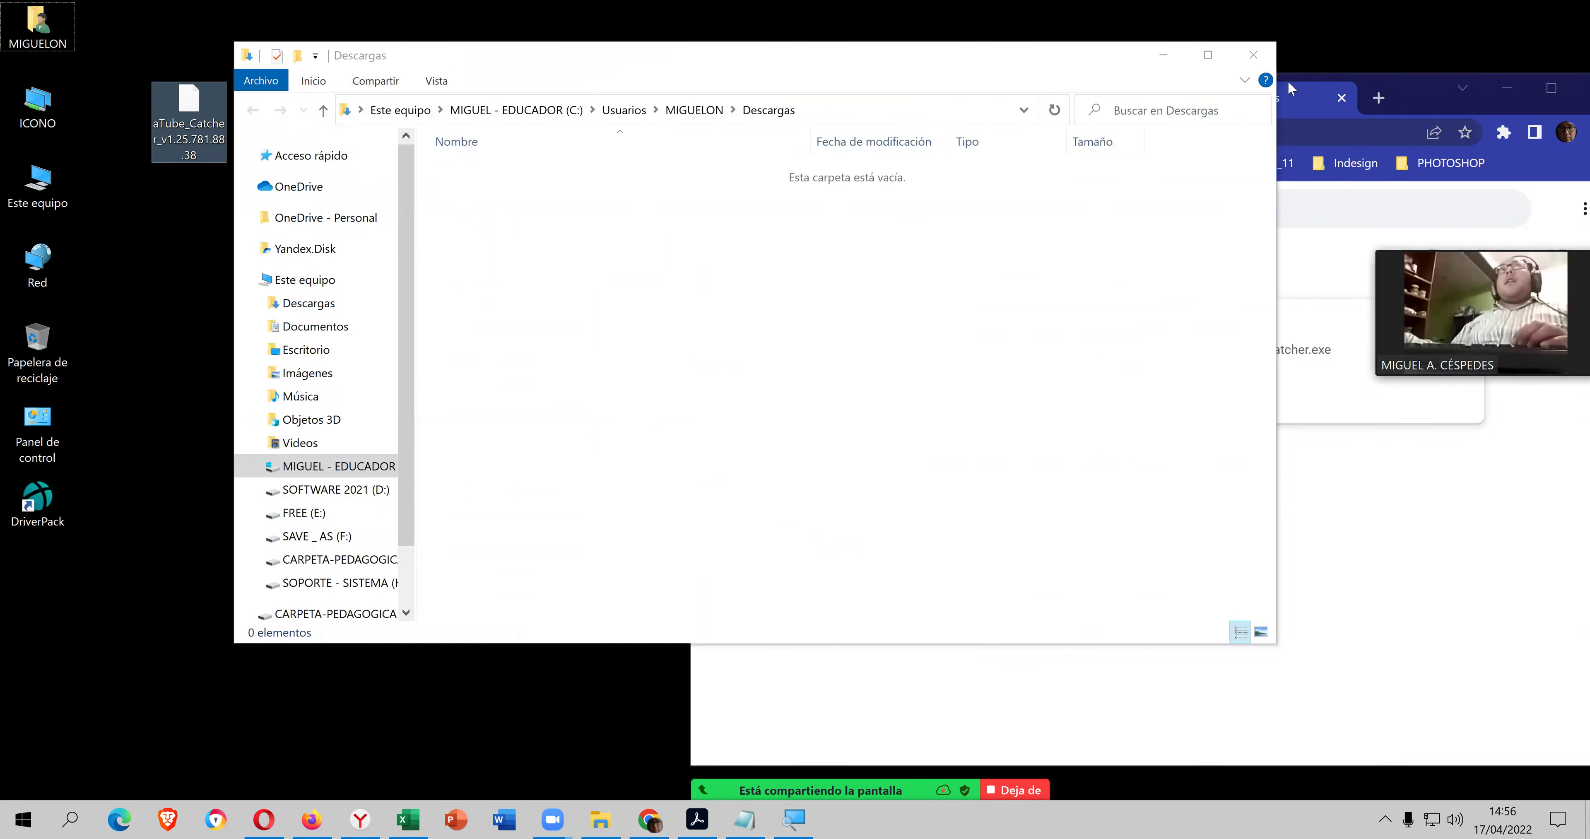
pyautogui.hotkey('alt', 'F4')
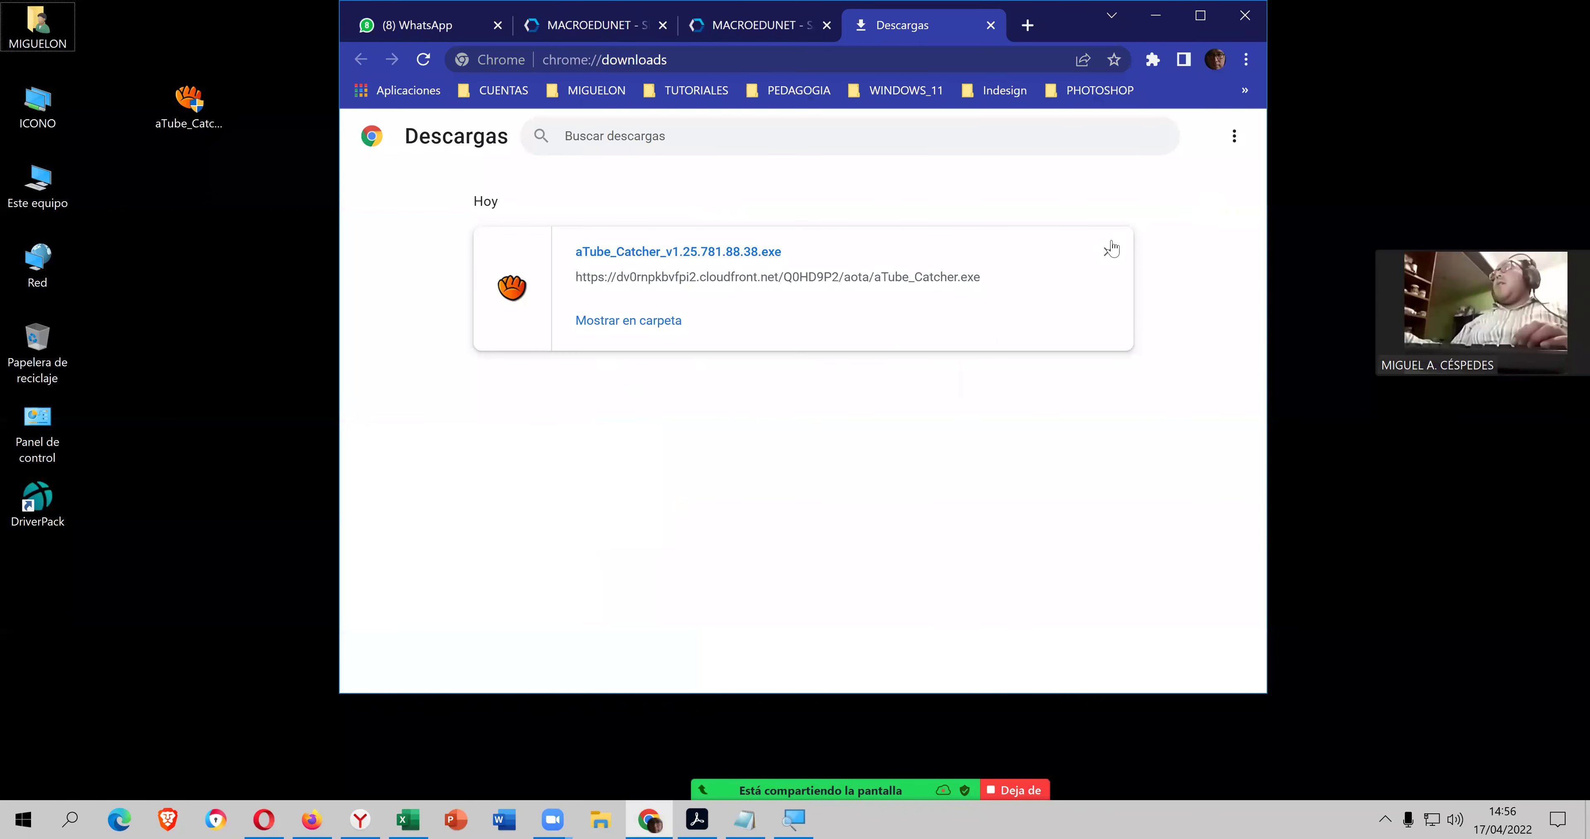
# - Remove aTube_Catcher_v1.25.781.88.38.exe from Chrome's download list, close the downloads page and show the desktop
pyautogui.click(1111, 248)
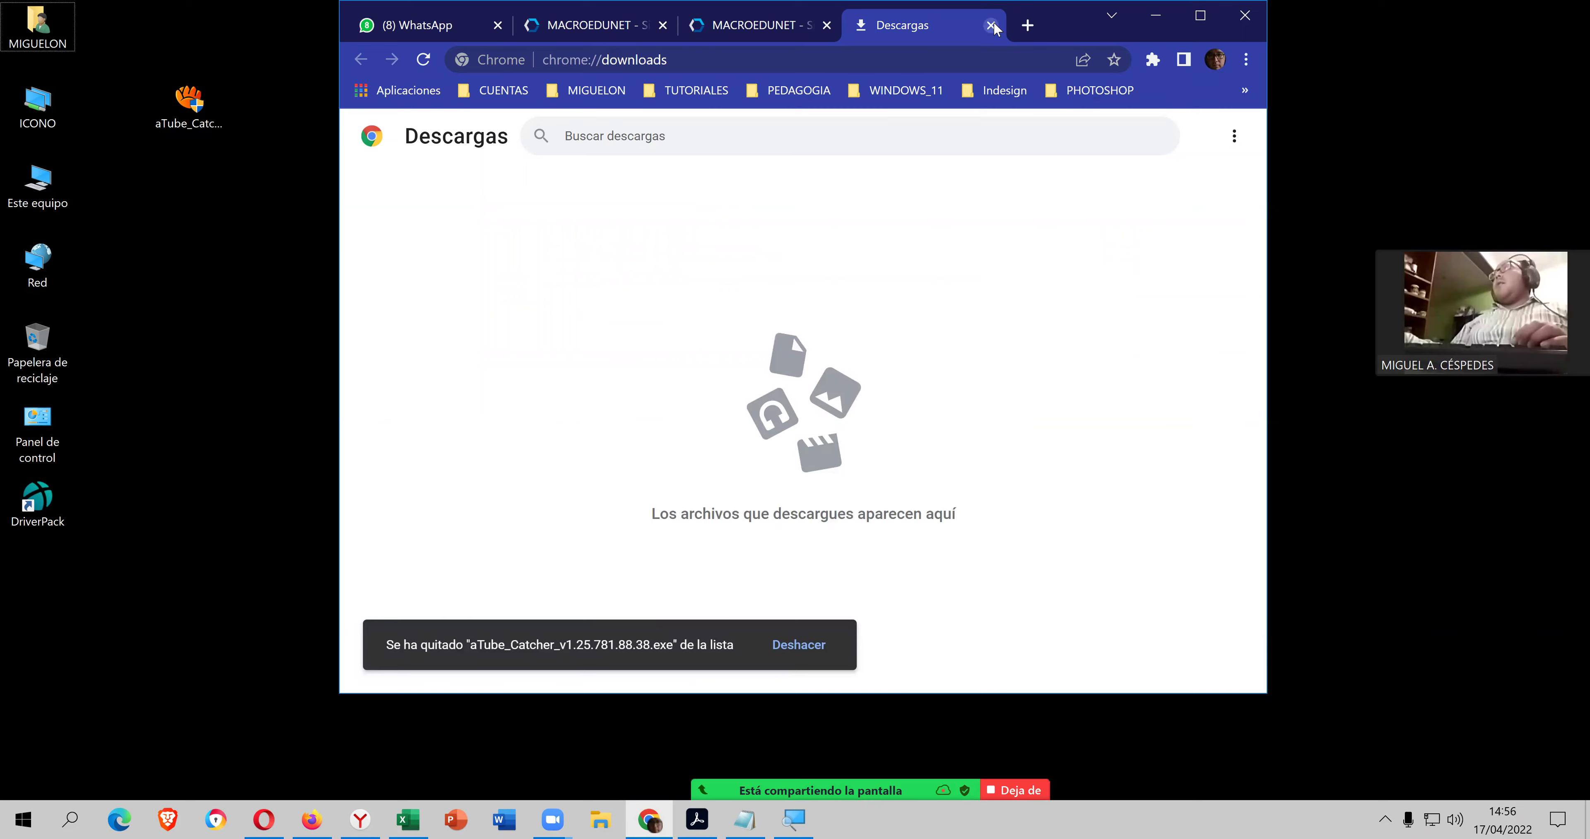
pyautogui.click(992, 26)
pyautogui.press('super+d')
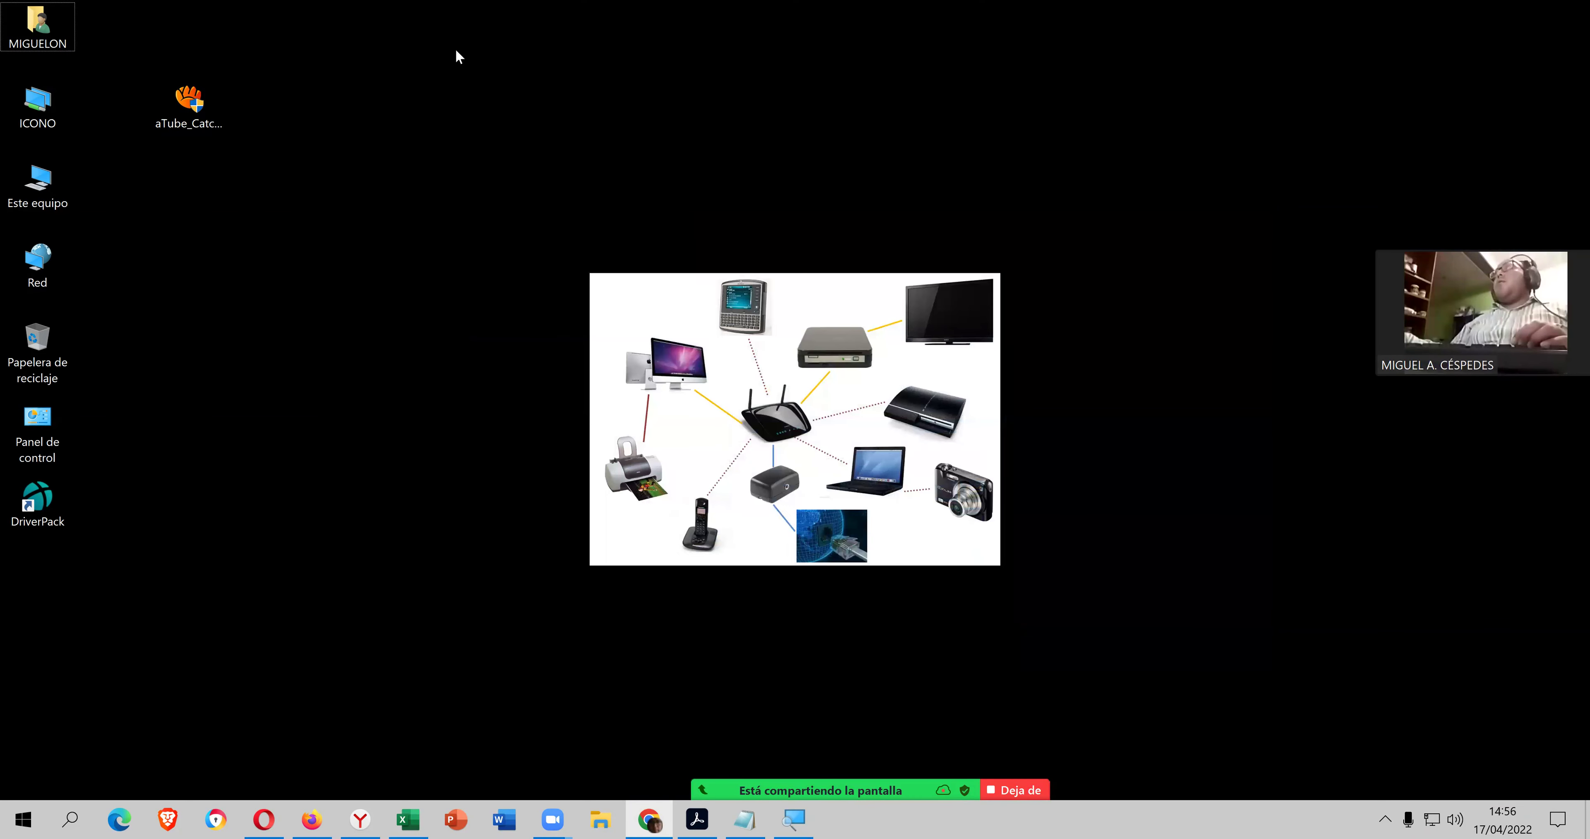
# - Open Protección contra virus y amenazas in Windows Security through the Actualización y seguridad settings
pyautogui.press('super+i')
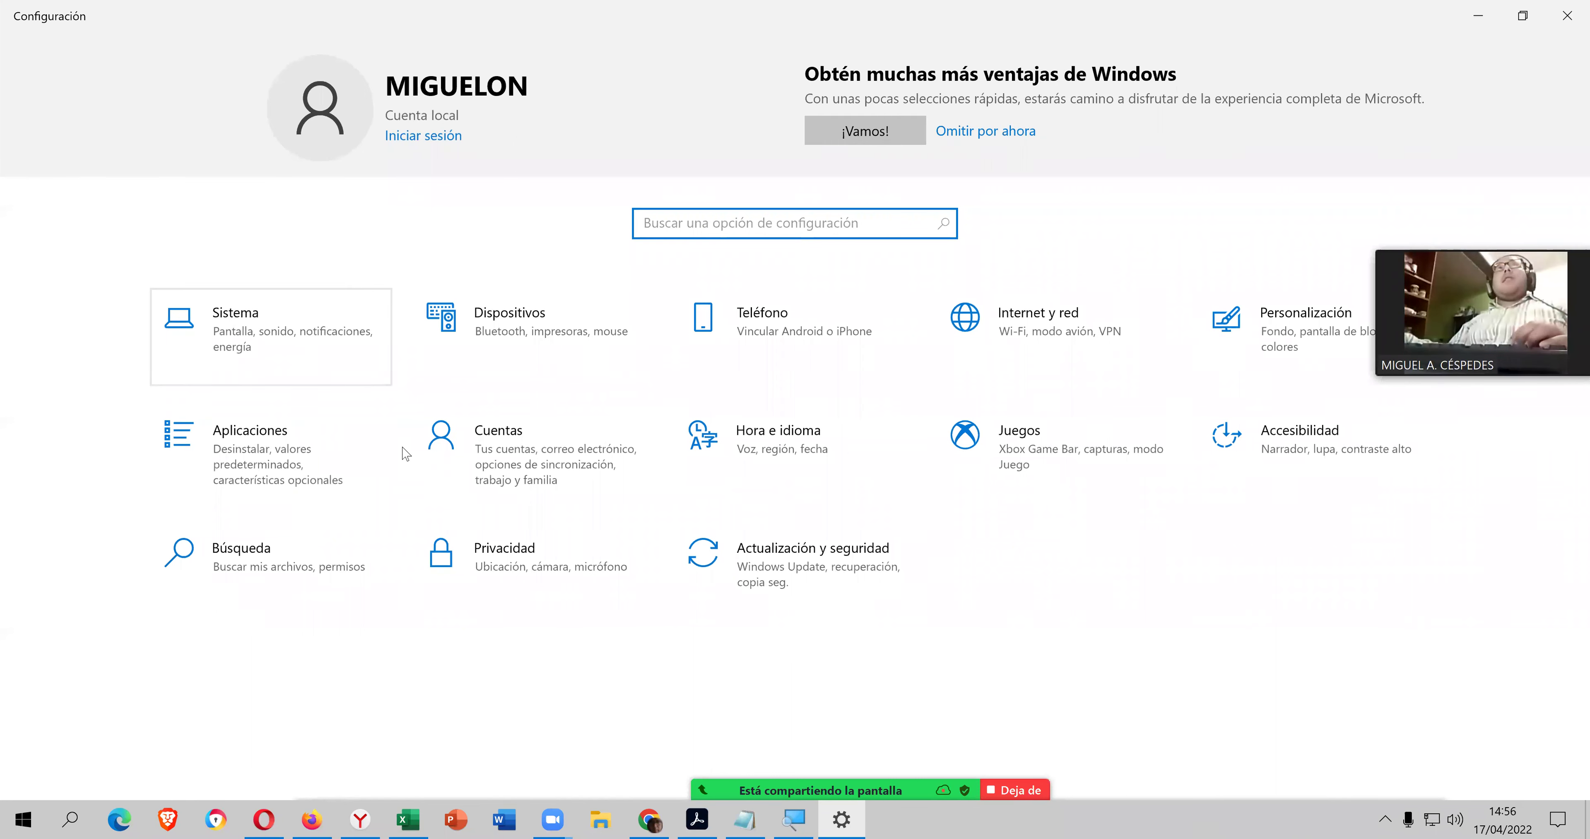
pyautogui.click(820, 542)
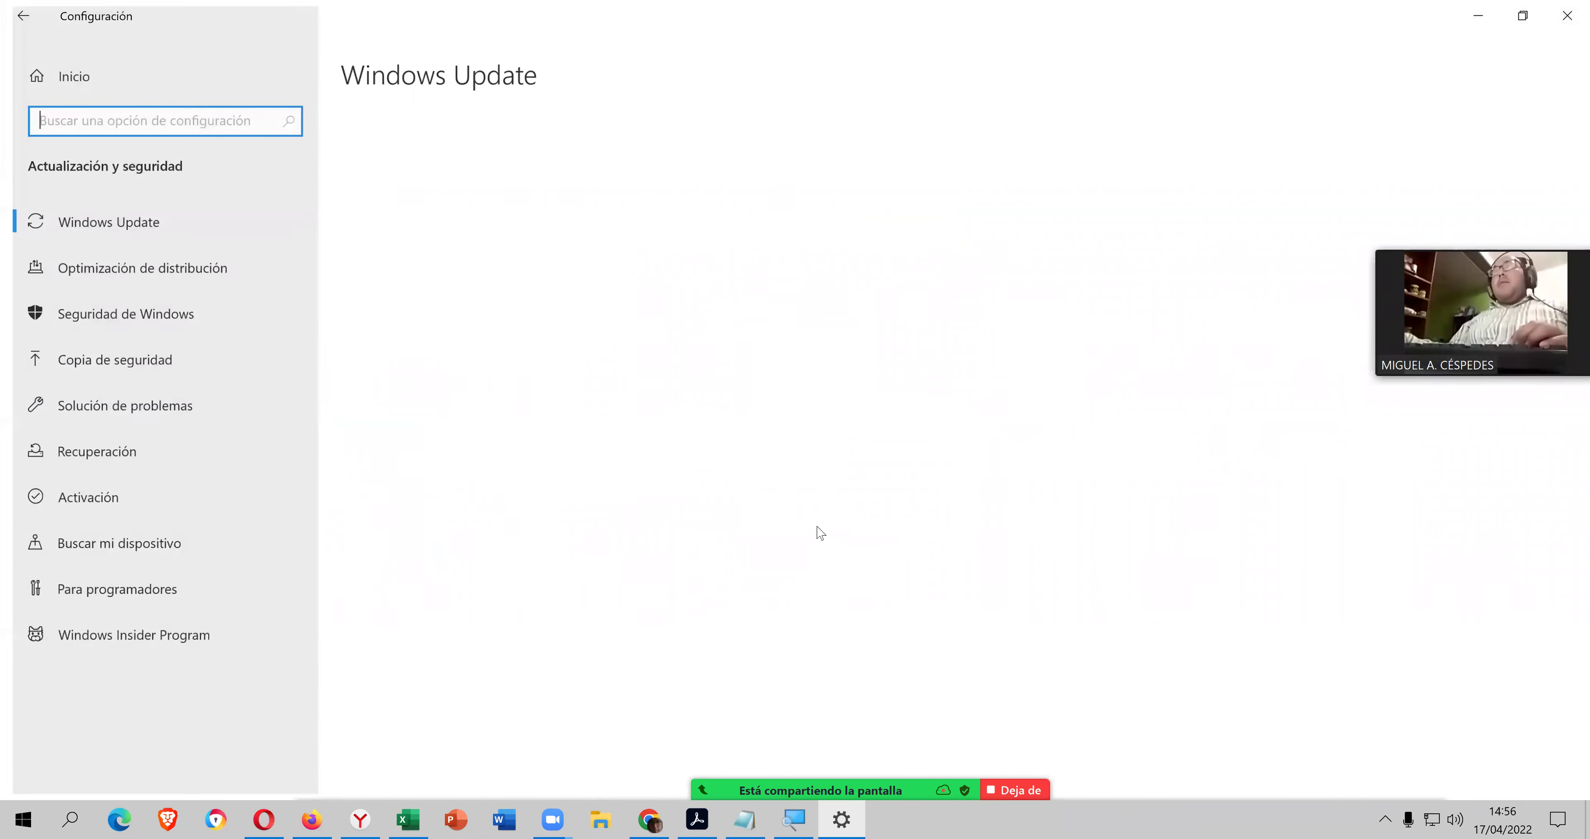
pyautogui.click(149, 307)
pyautogui.click(493, 171)
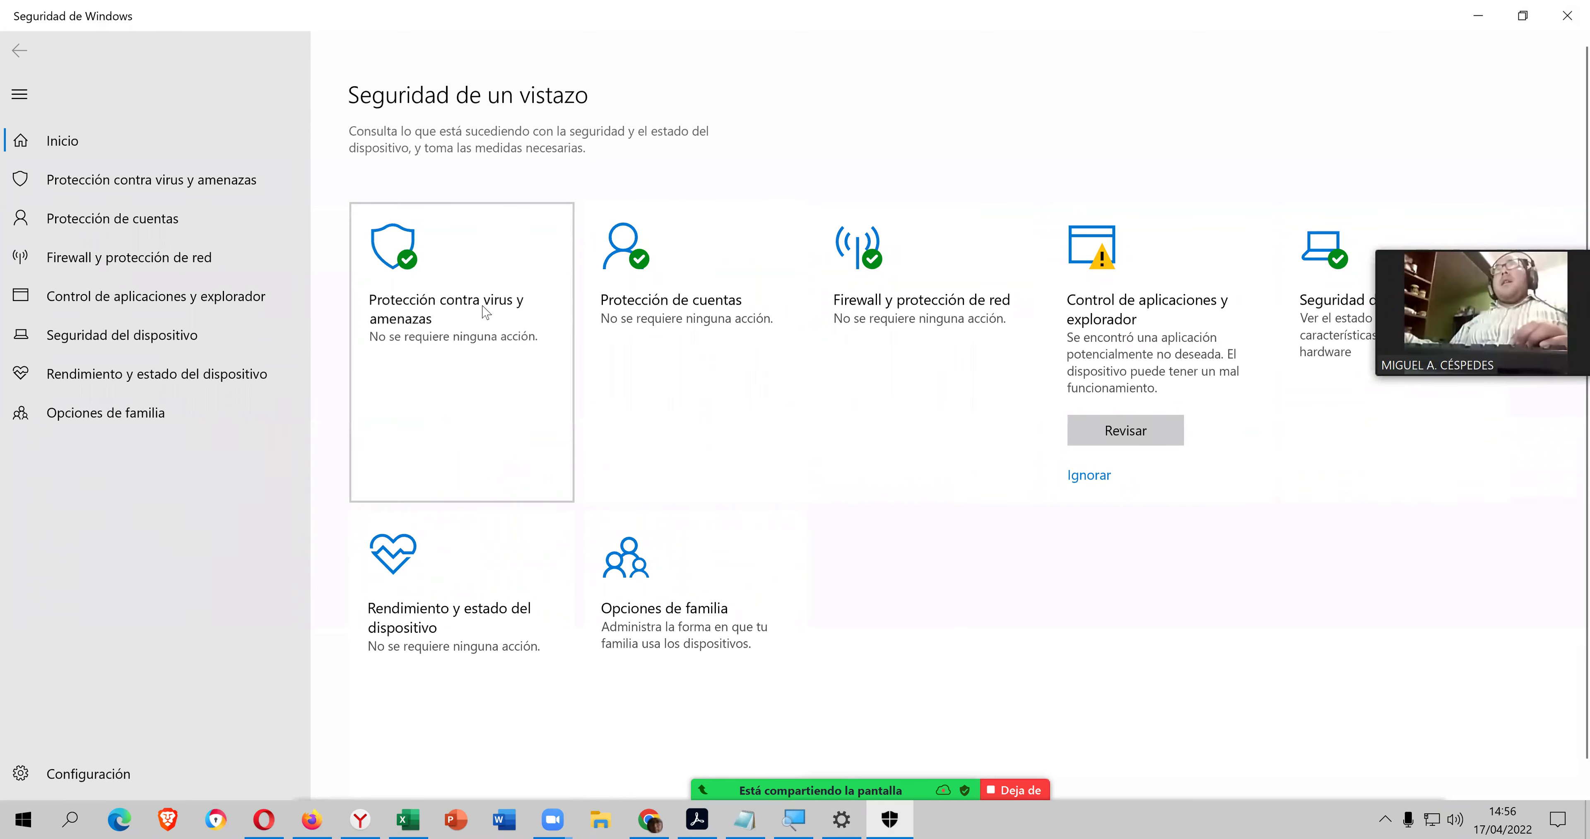
pyautogui.click(487, 311)
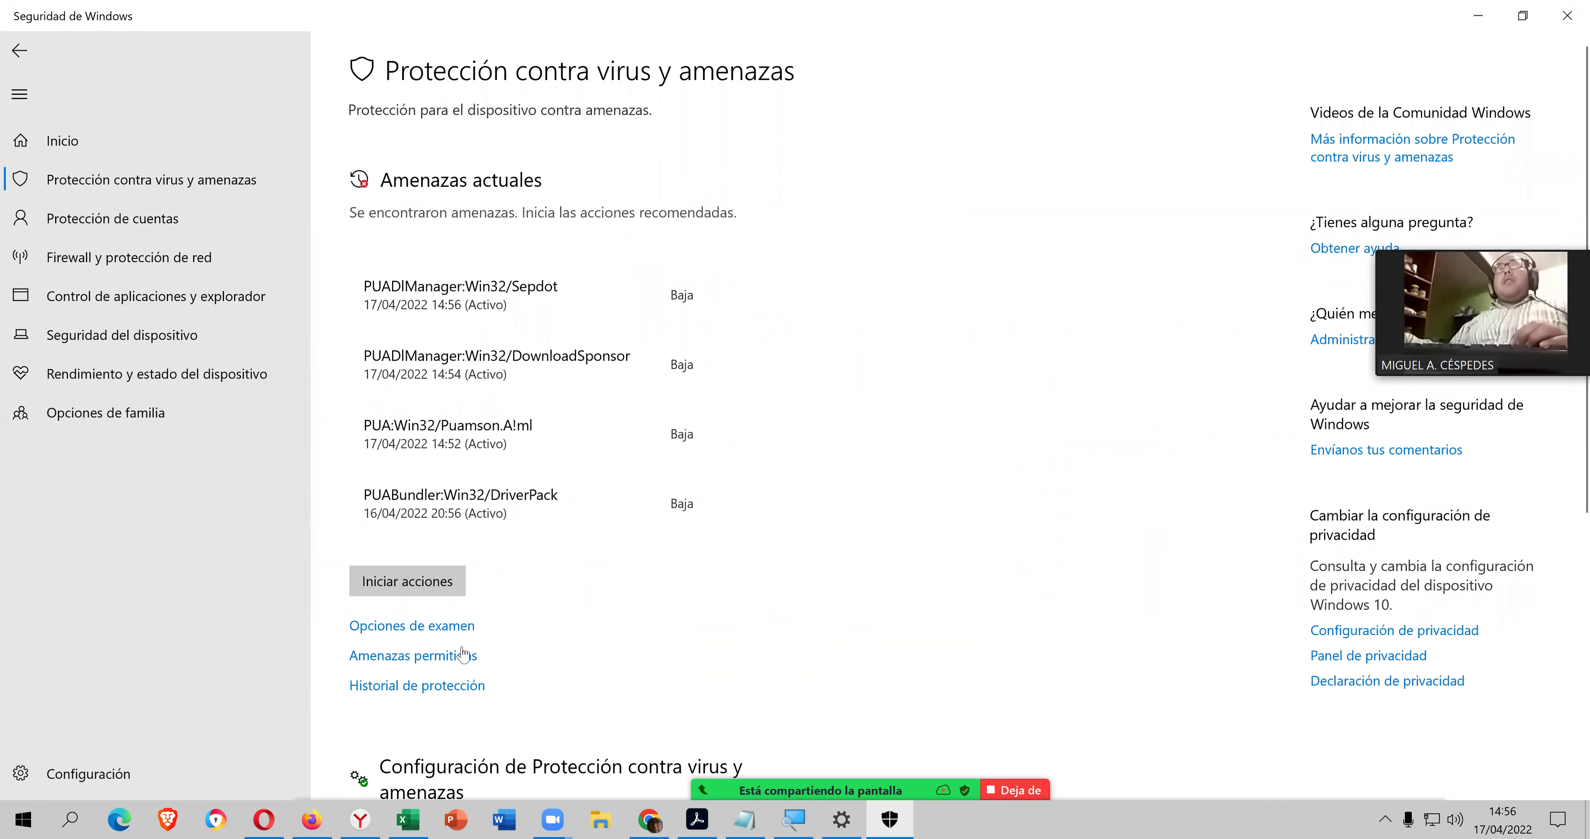
# - Turn off Protección en tiempo real in the virus and threat protection settings and close the security and settings windows
pyautogui.scroll(-2, 507, 531)
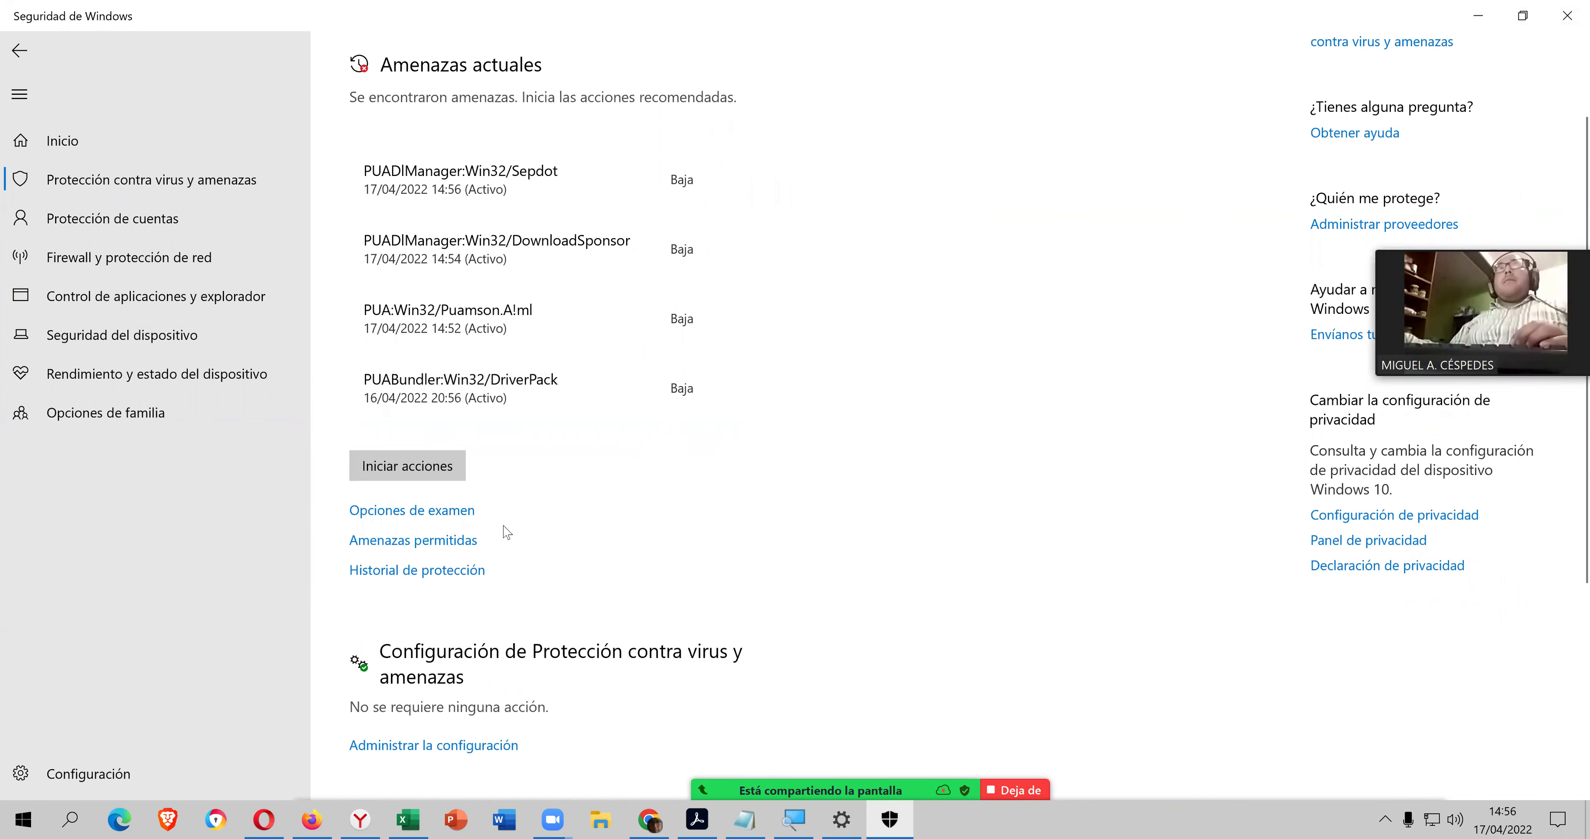
pyautogui.scroll(-4, 488, 544)
pyautogui.click(460, 522)
pyautogui.click(398, 341)
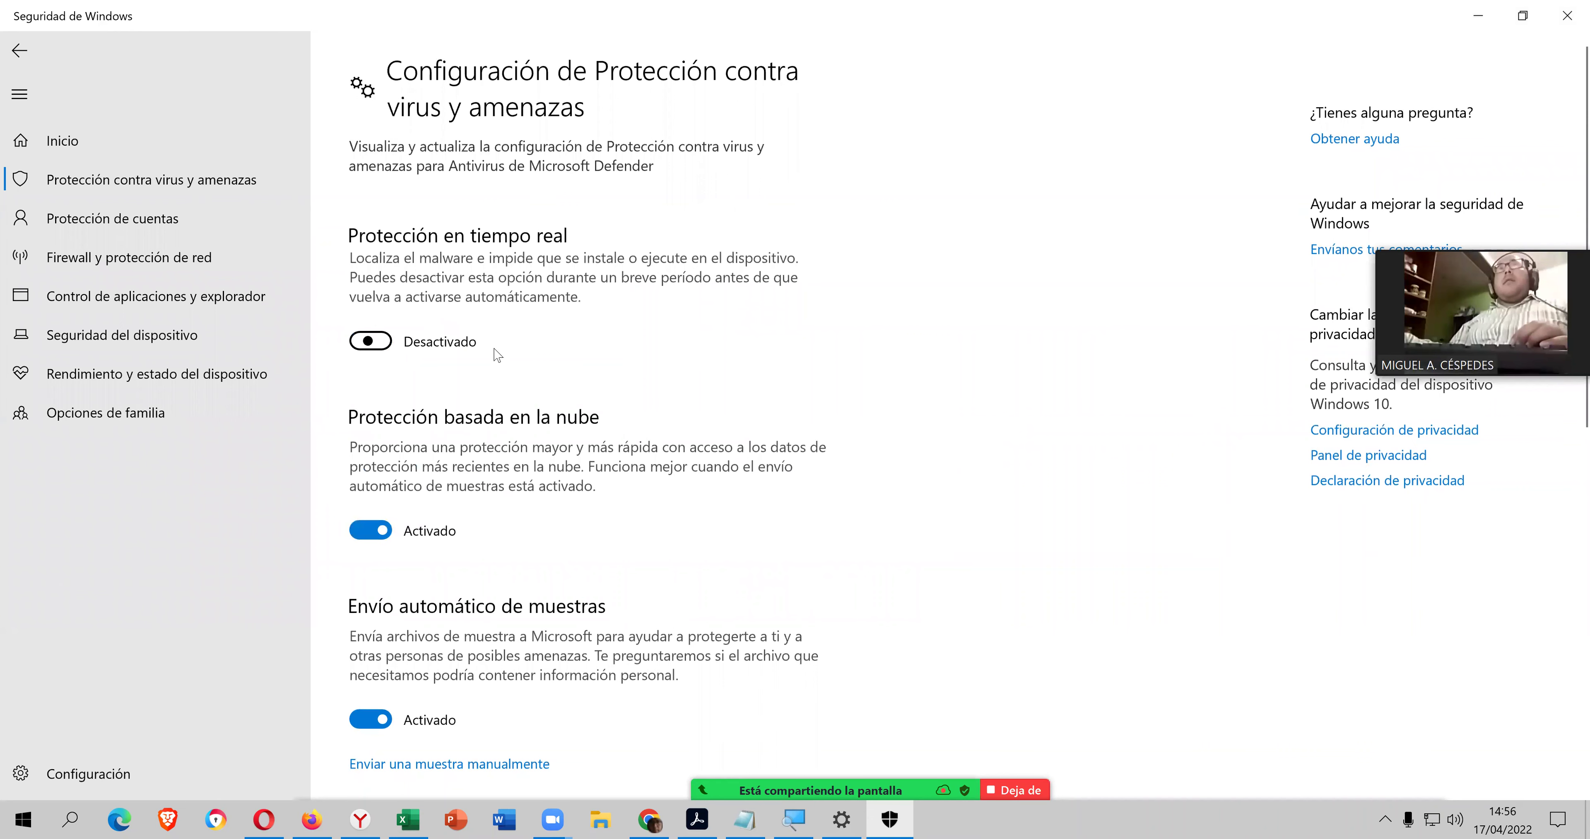
pyautogui.click(1482, 22)
pyautogui.click(1568, 14)
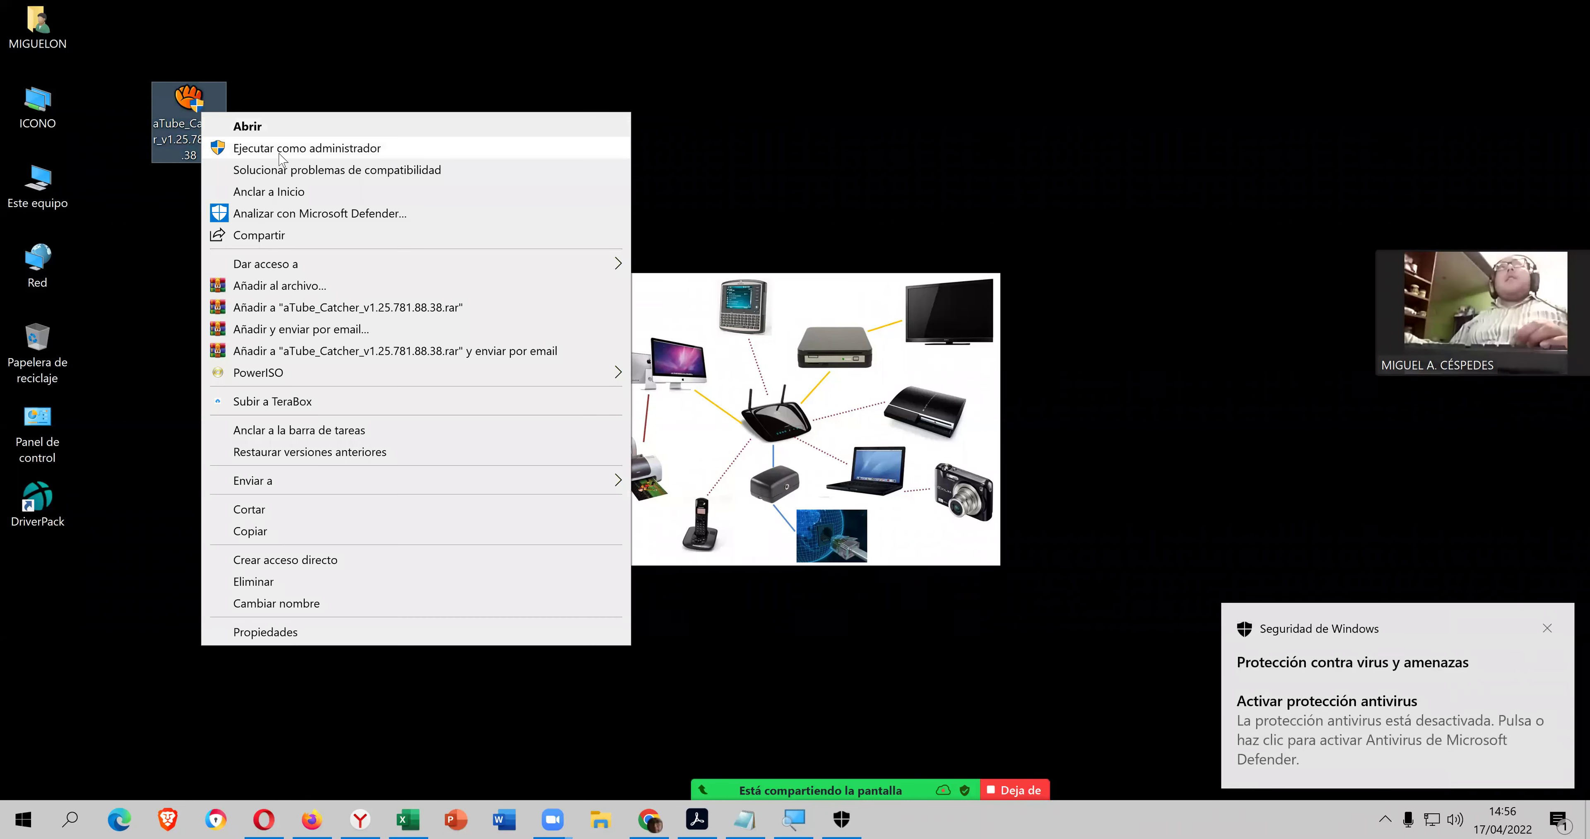
# - Run the aTube_Catcher_v1.25.781.88.38 installer as administrator and choose Español as its language
pyautogui.click(284, 153)
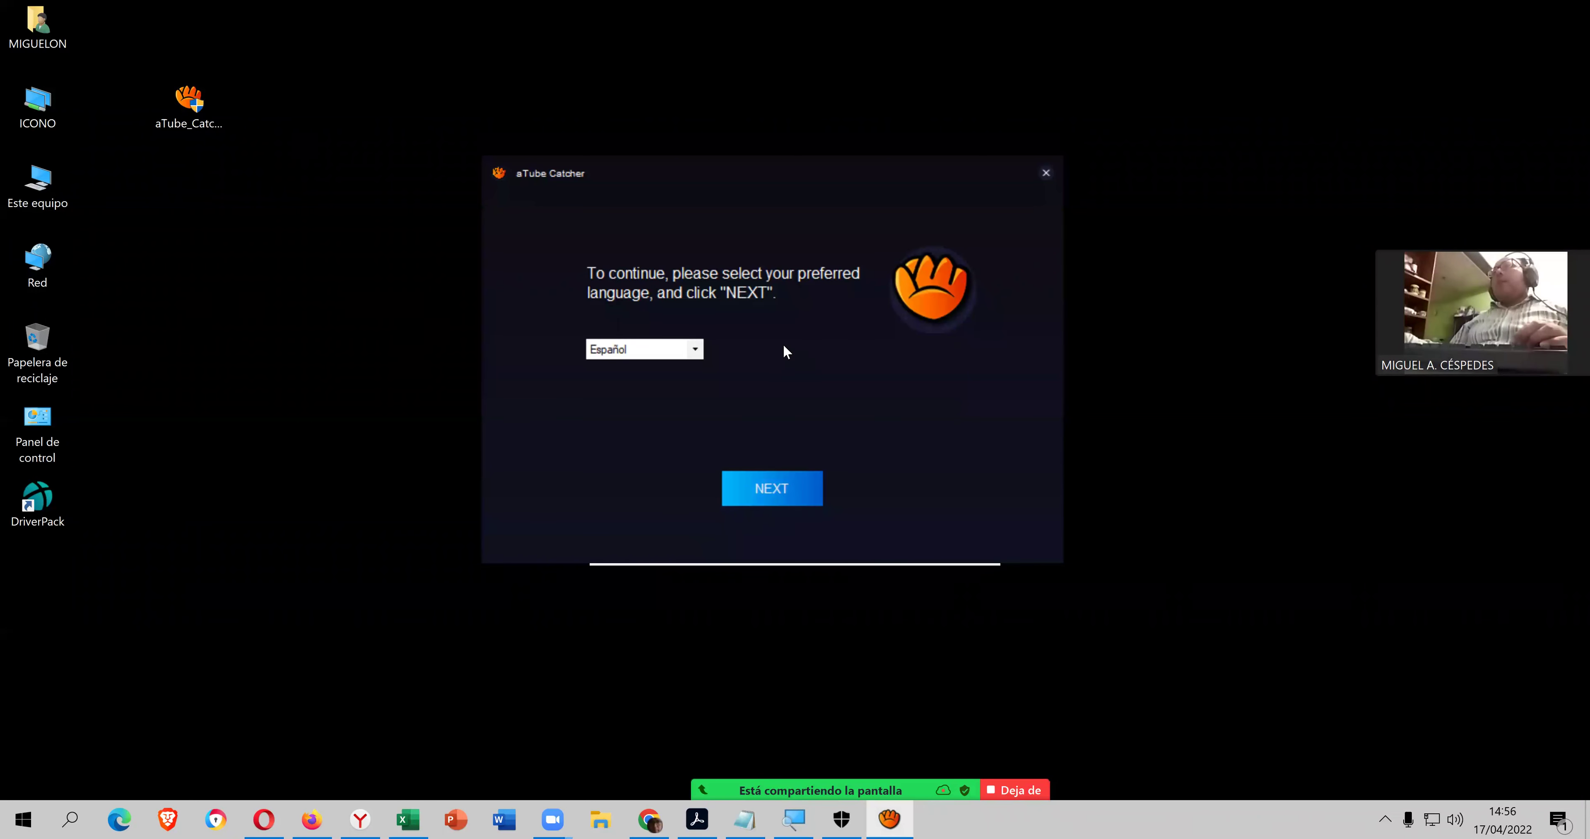
pyautogui.click(696, 349)
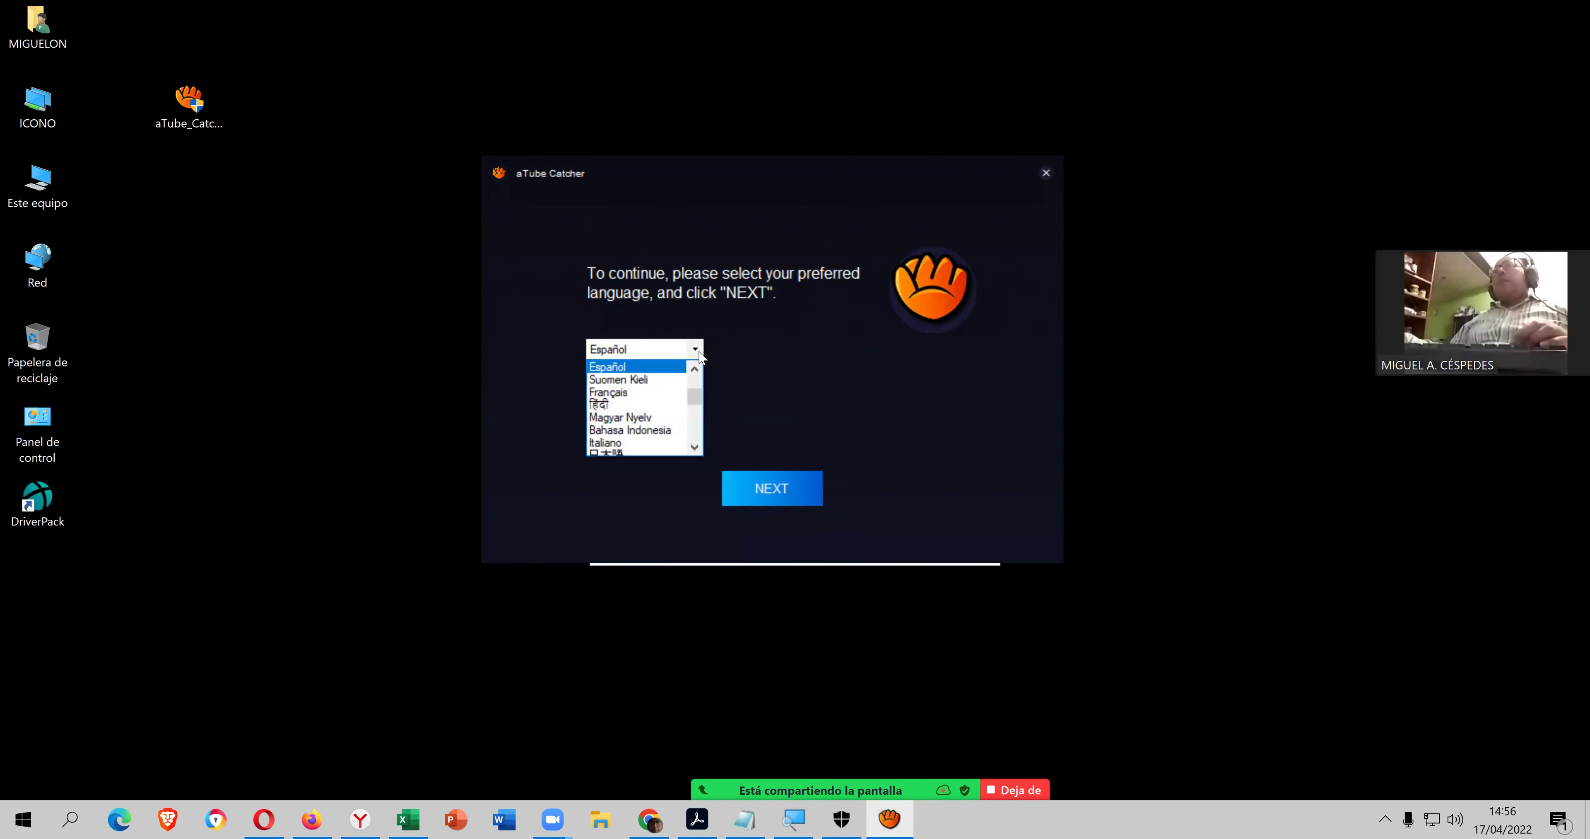
pyautogui.click(635, 365)
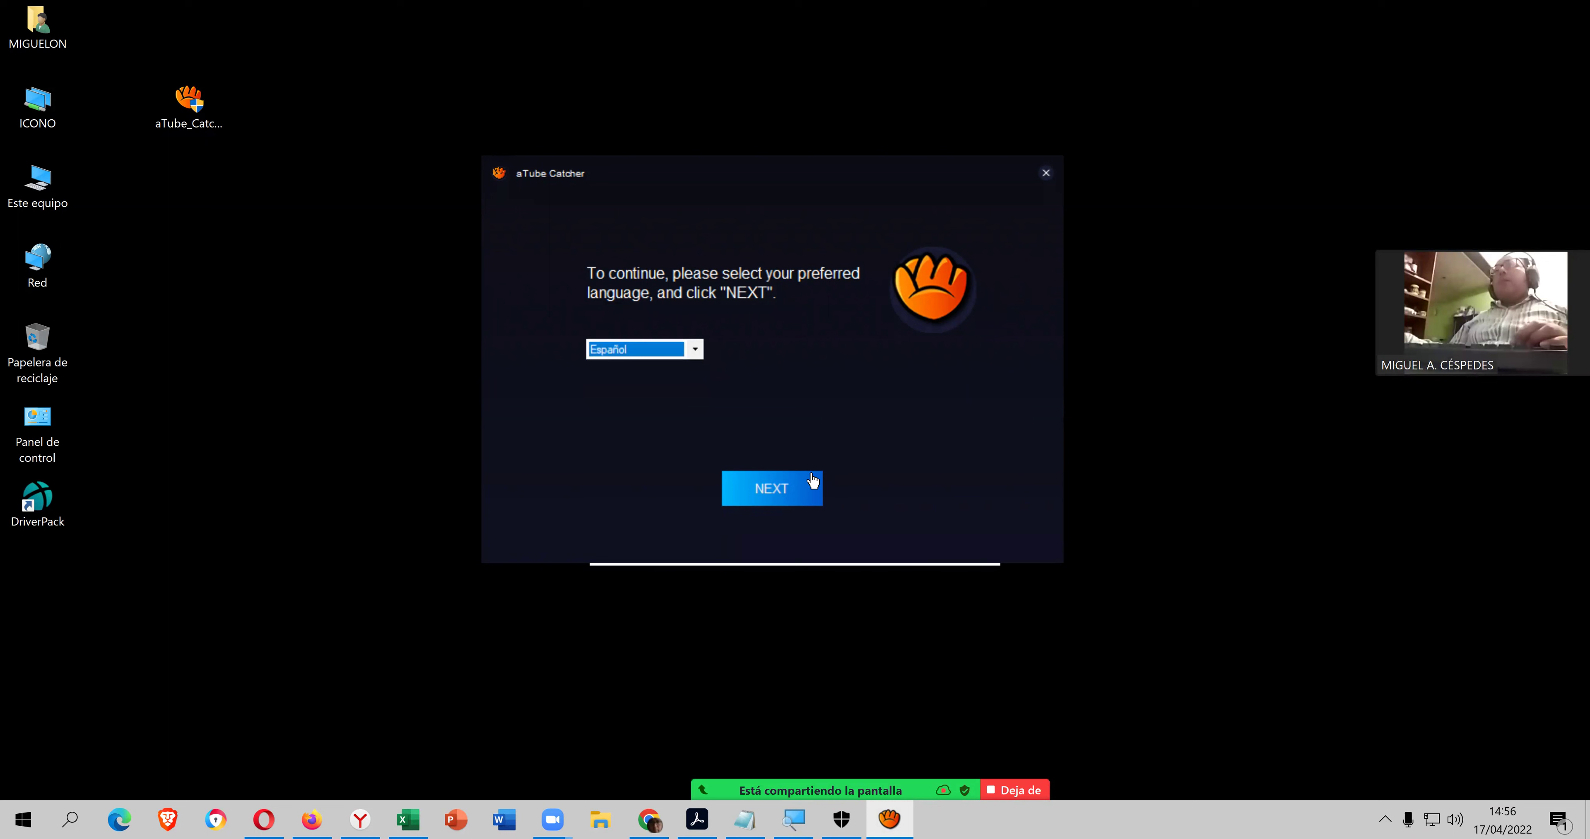
pyautogui.click(788, 486)
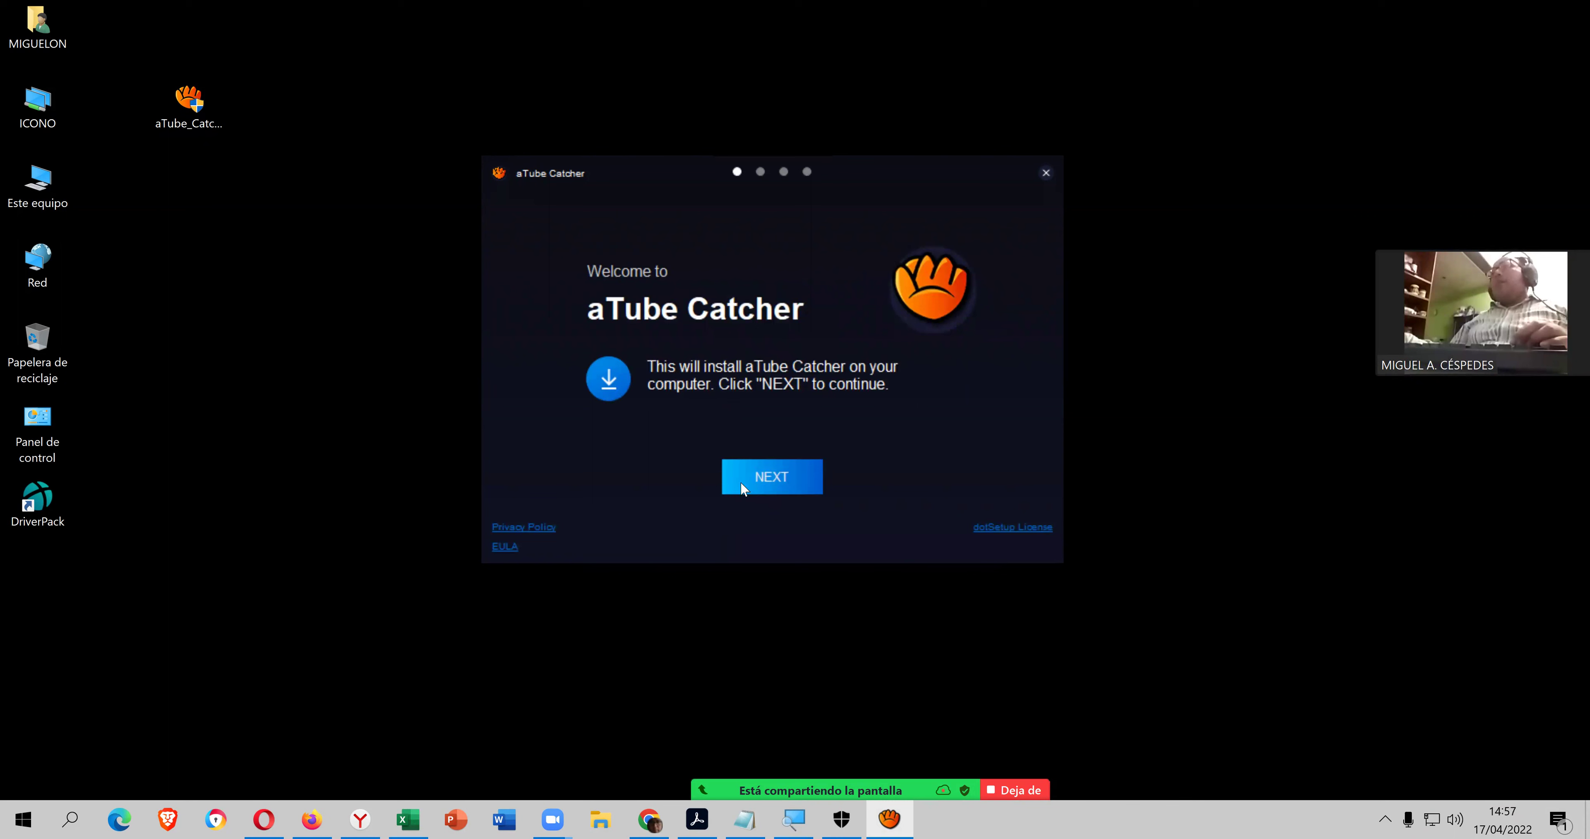
# - Continue past the welcome page and decline the McAfee WebAdvisor and RAV Endpoint-protection offers to start installing aTube Catcher
pyautogui.click(743, 489)
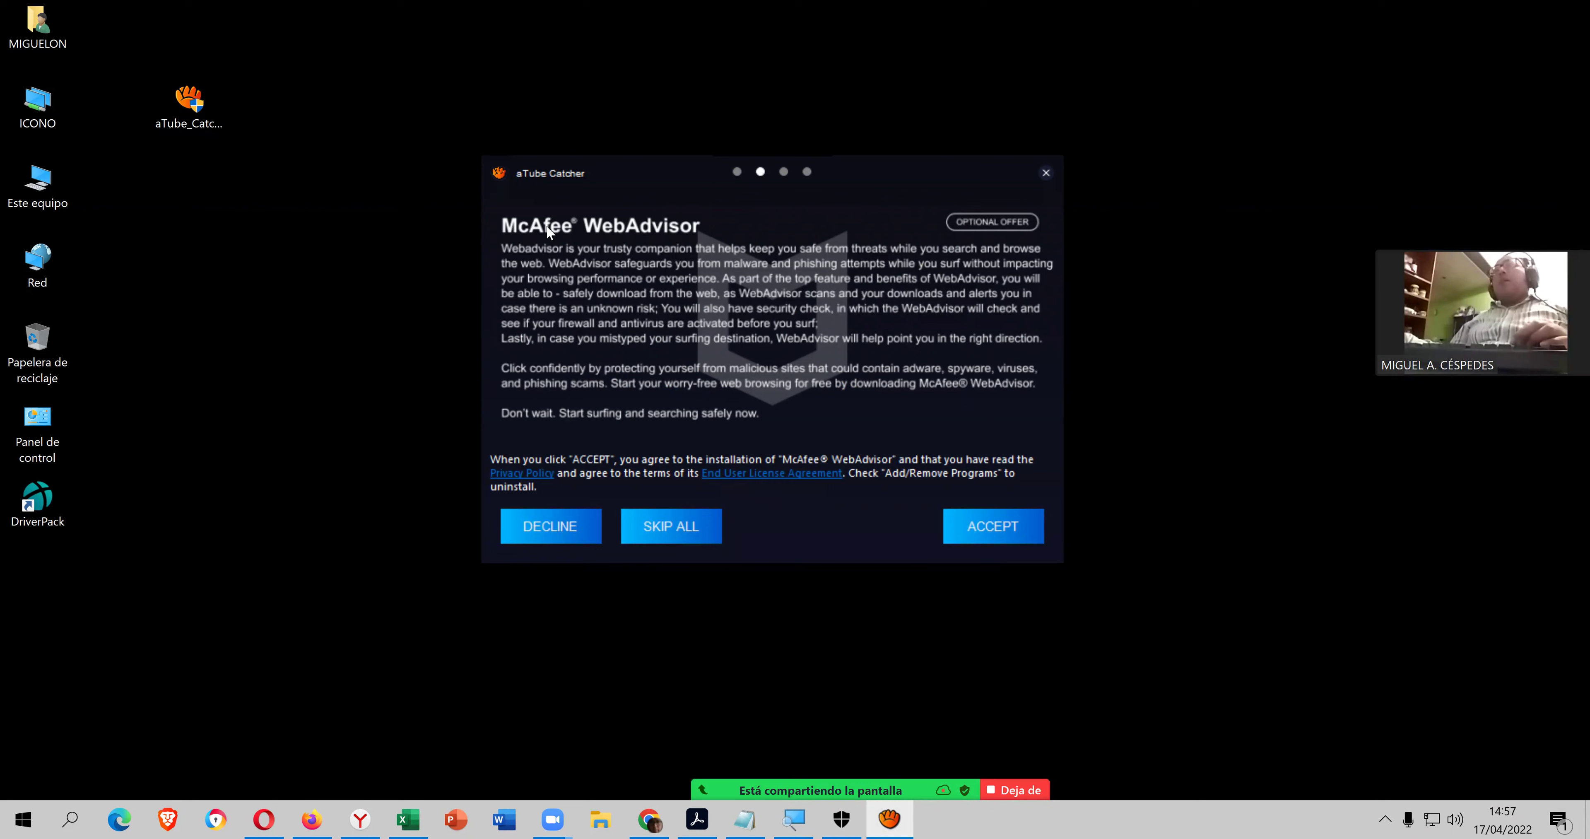
pyautogui.click(558, 529)
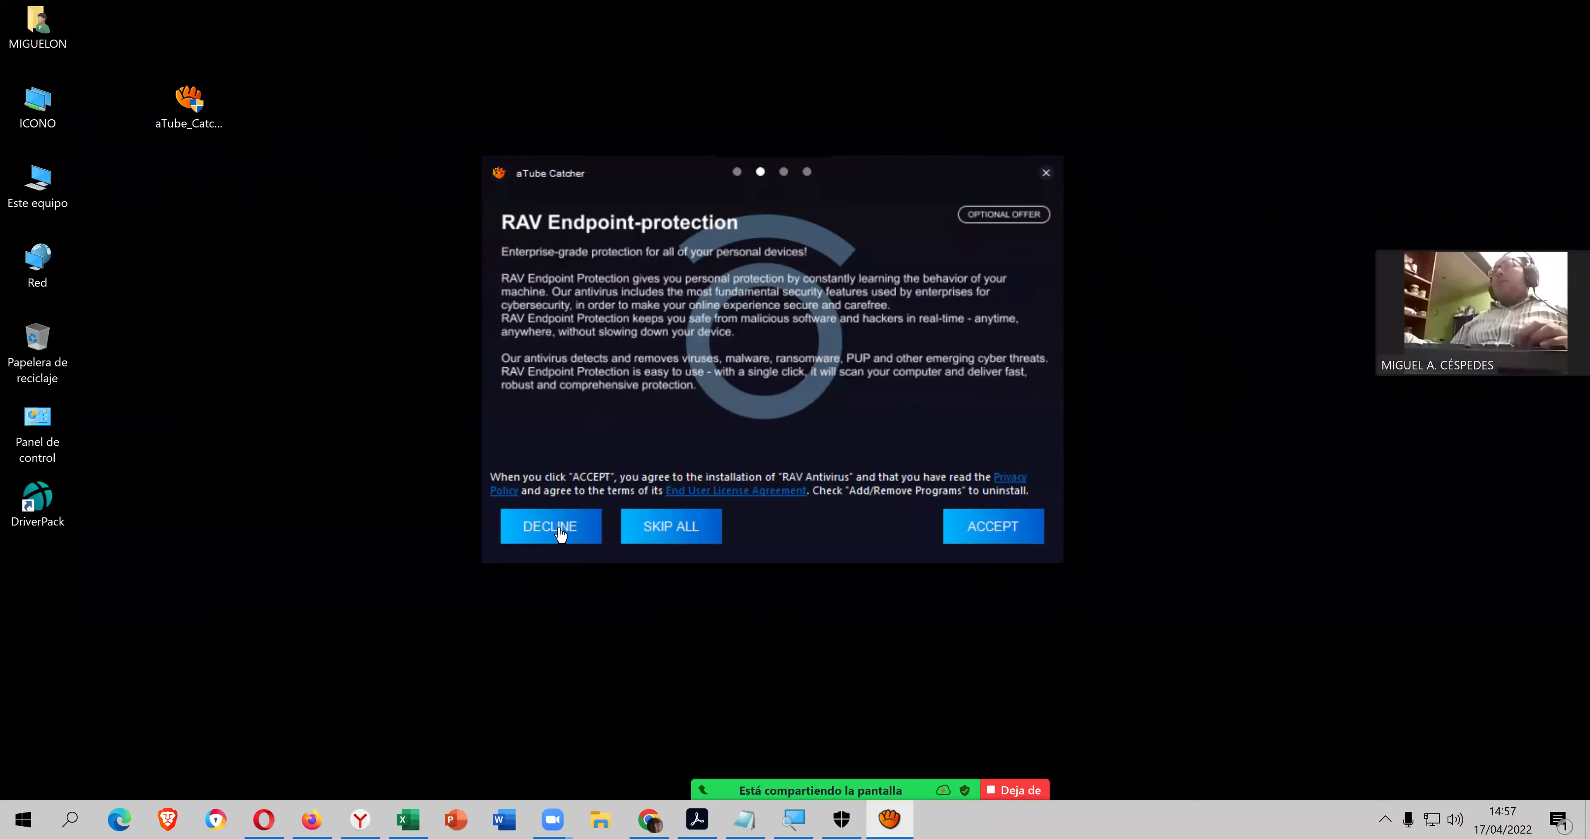
pyautogui.click(557, 529)
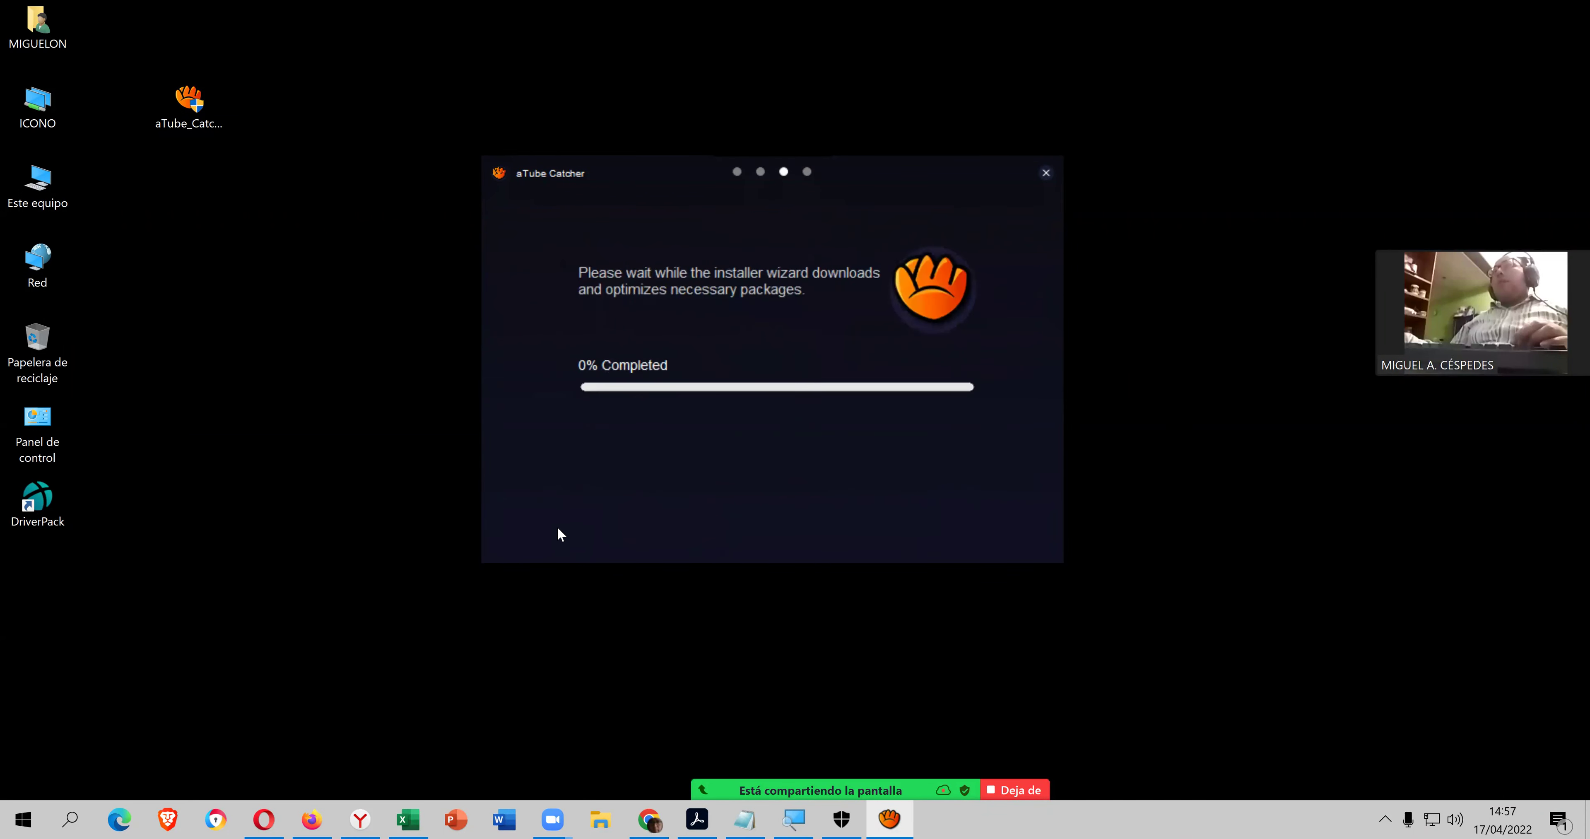
# - Permanently delete aTube_Catcher_v3.16.83.48.101 from the UTILITARIOS folder inside 3 _ SOFTWARE 2022-1 on drive F:
pyautogui.rightClick(264, 389)
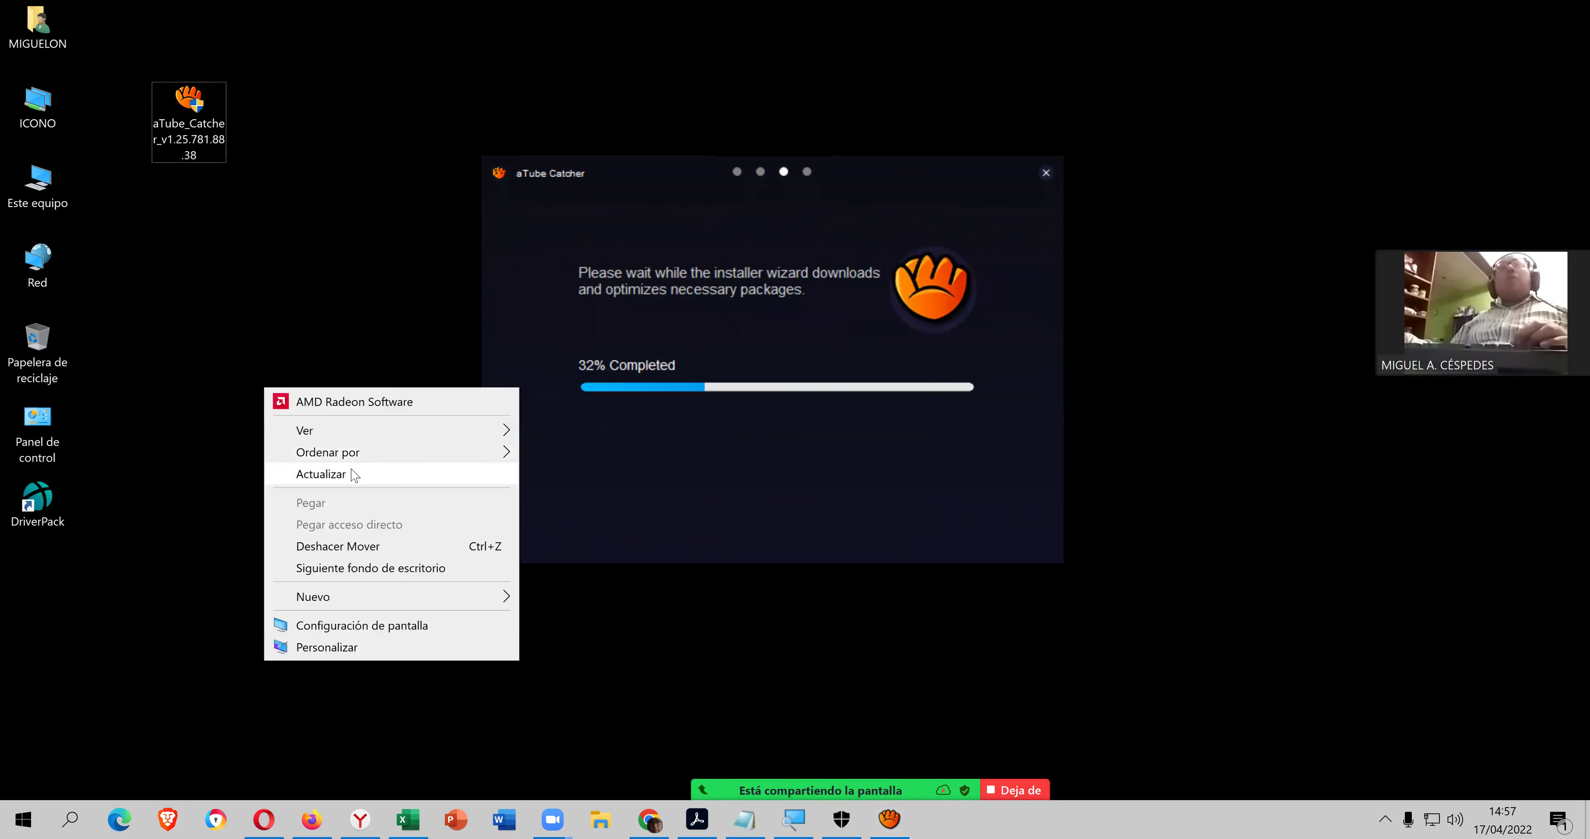
pyautogui.click(354, 715)
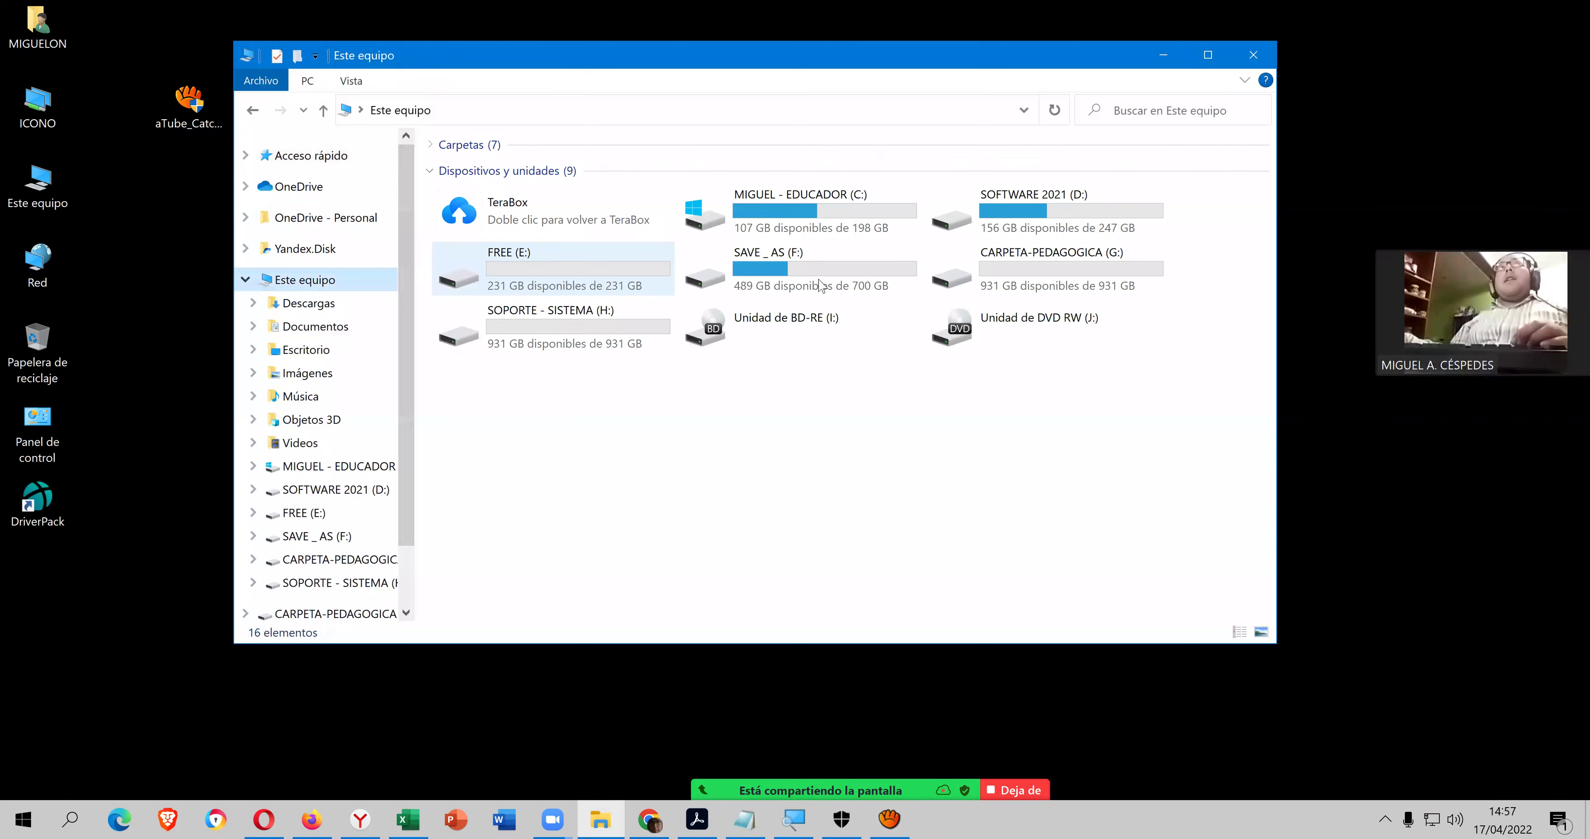
pyautogui.doubleClick(715, 271)
pyautogui.click(552, 197)
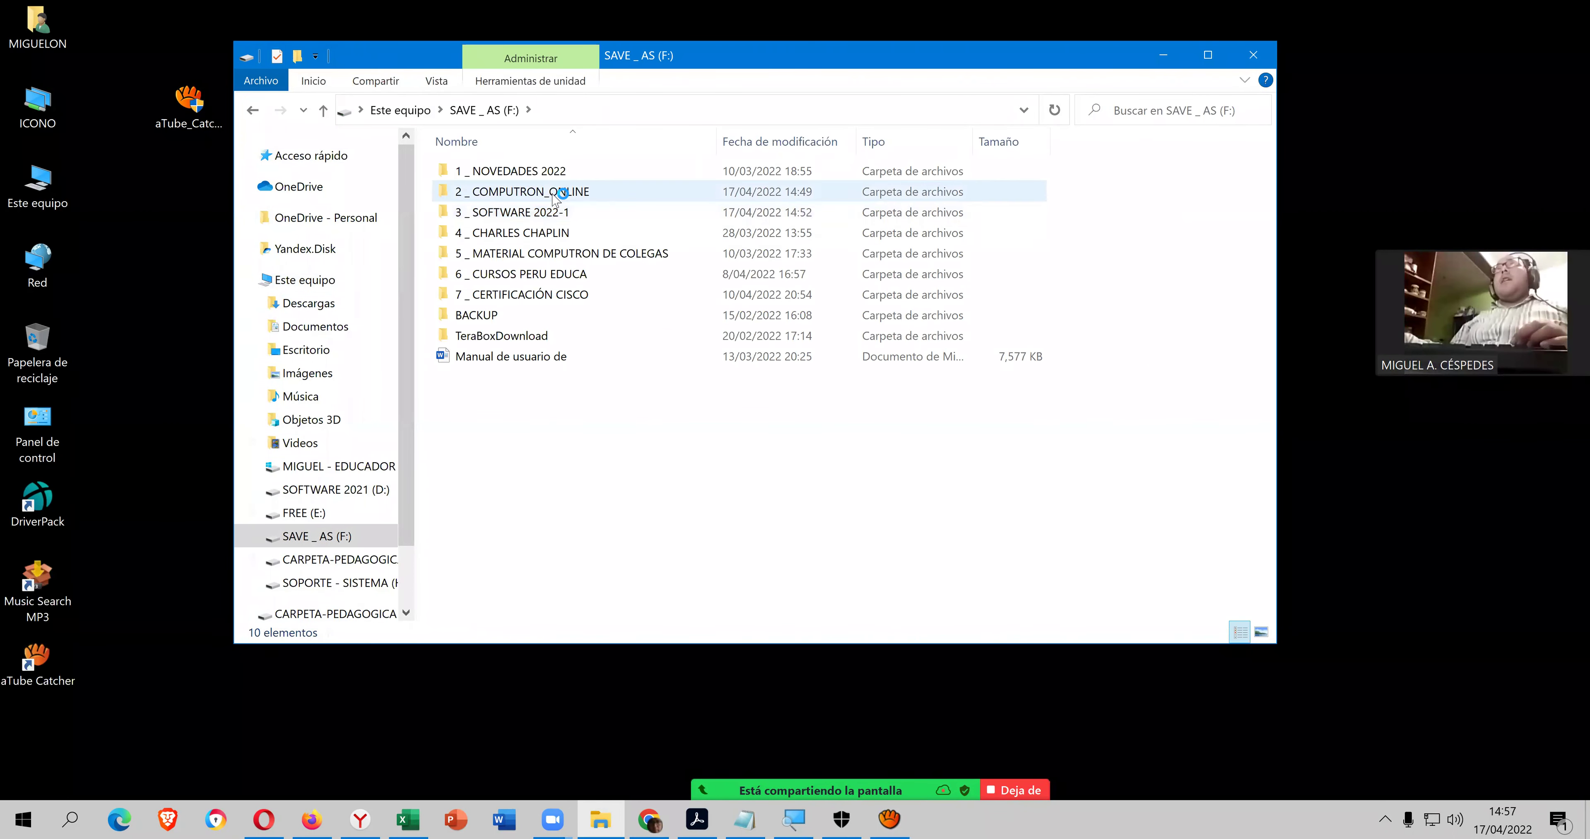
pyautogui.doubleClick(543, 217)
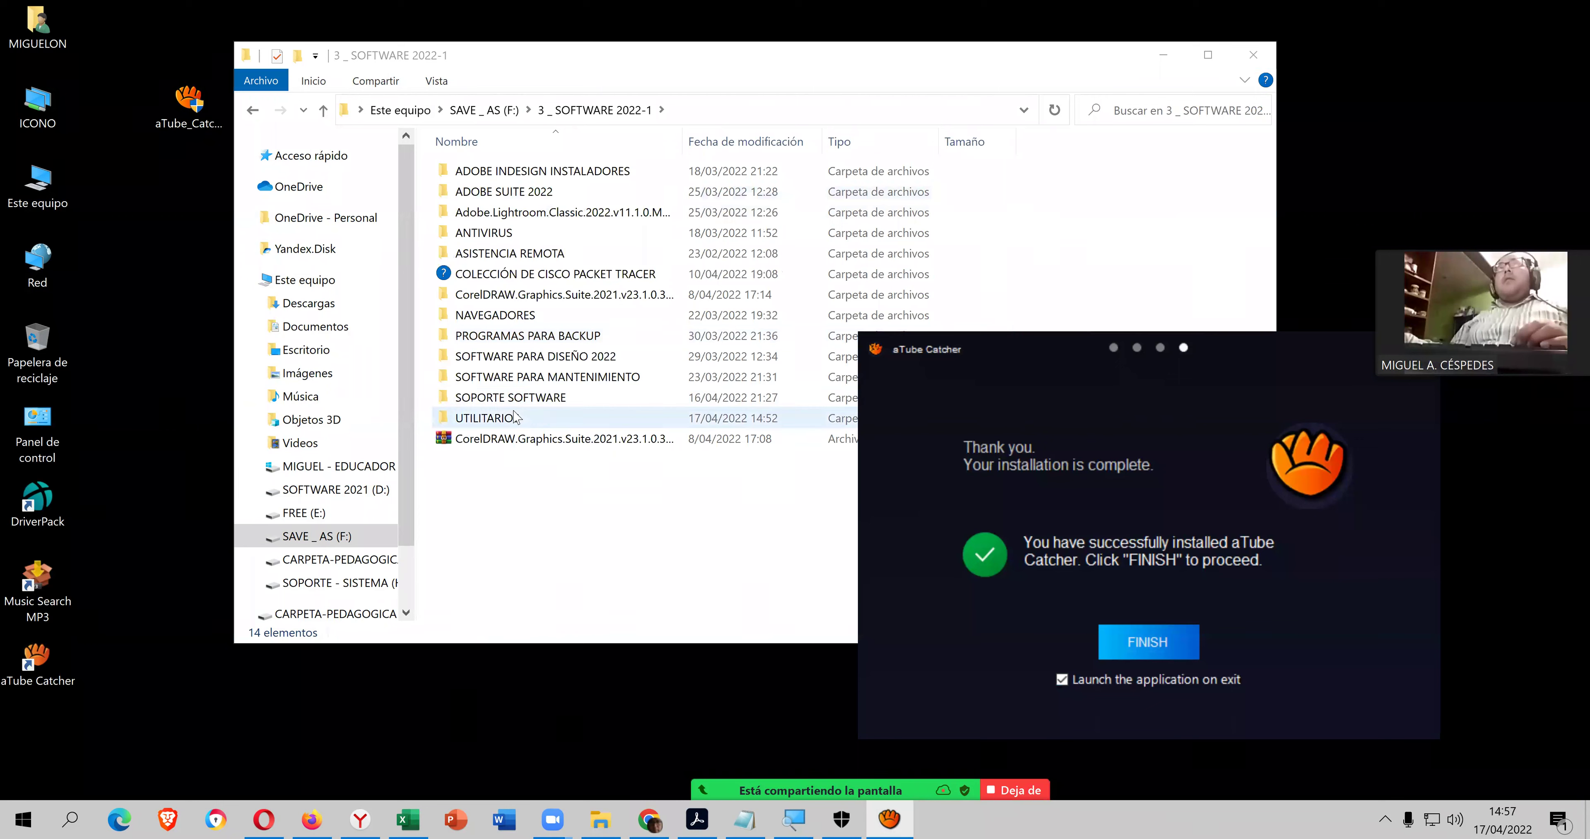
pyautogui.click(515, 417)
pyautogui.doubleClick(515, 417)
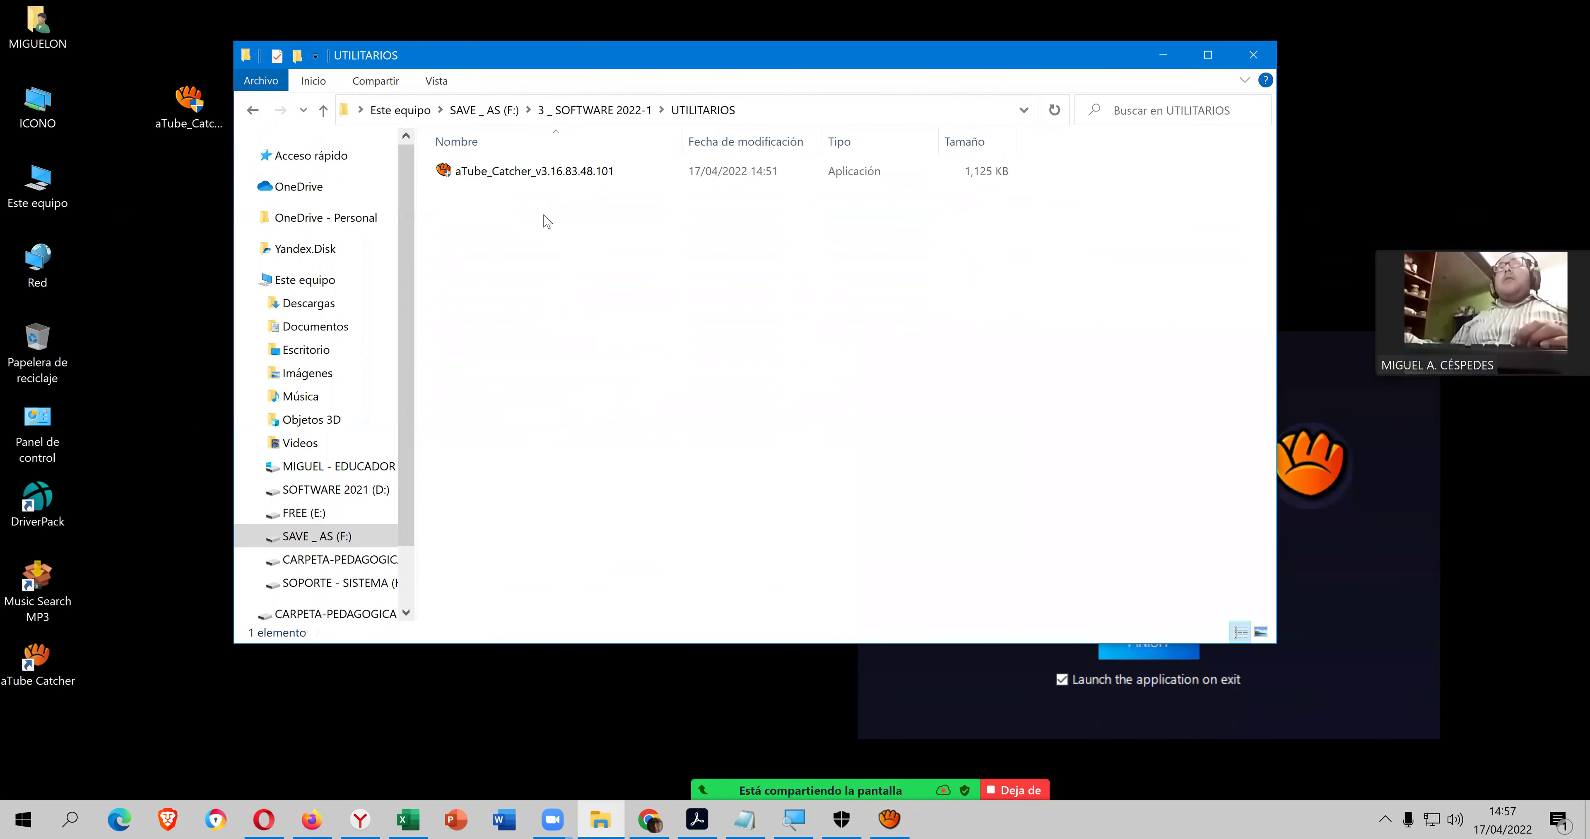
pyautogui.click(553, 176)
pyautogui.press('Delete')
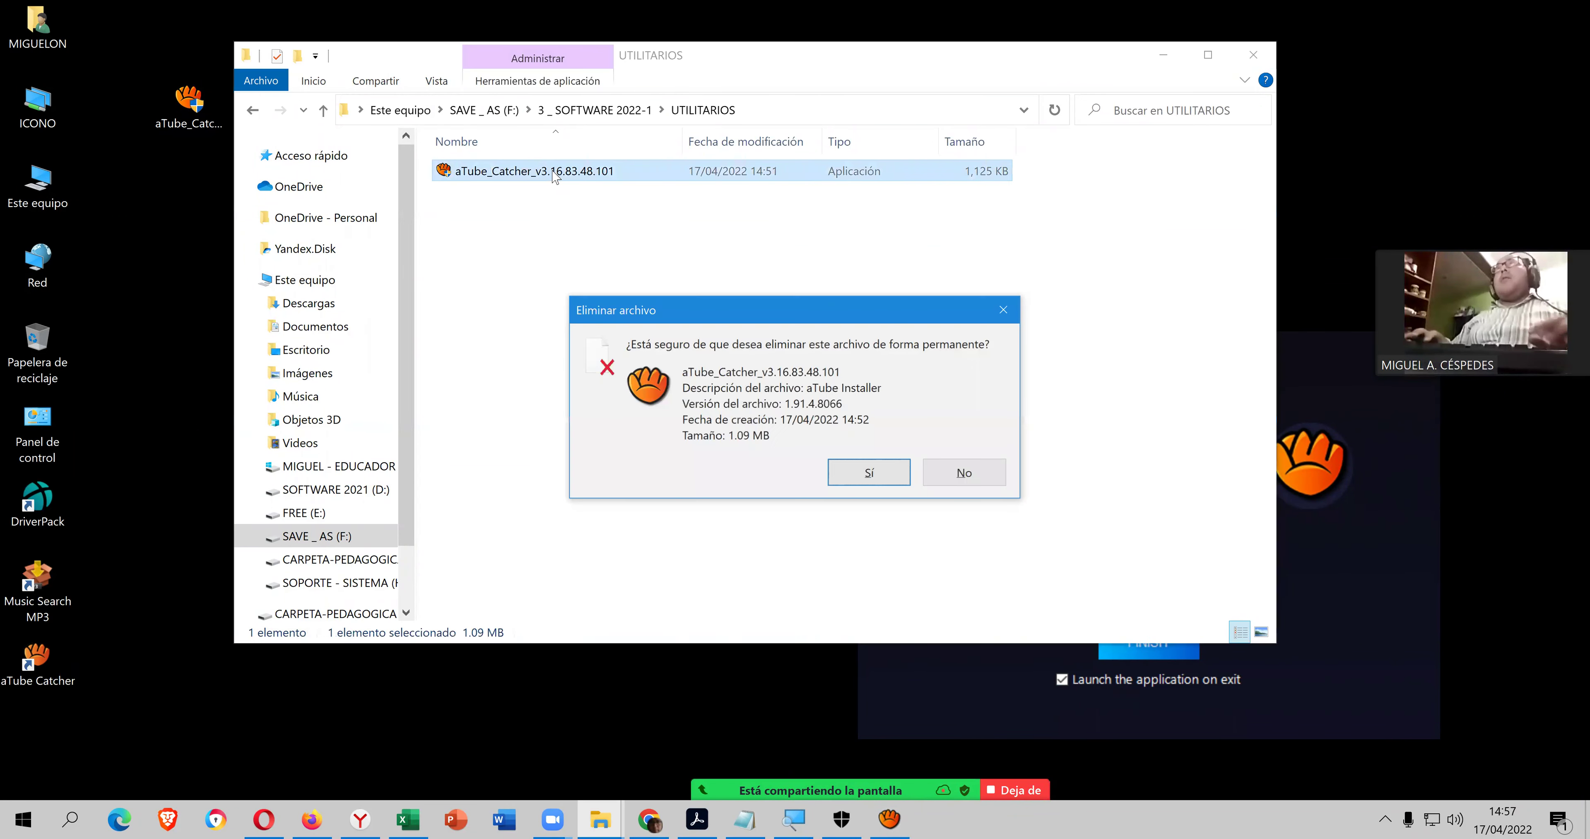
pyautogui.press('Return')
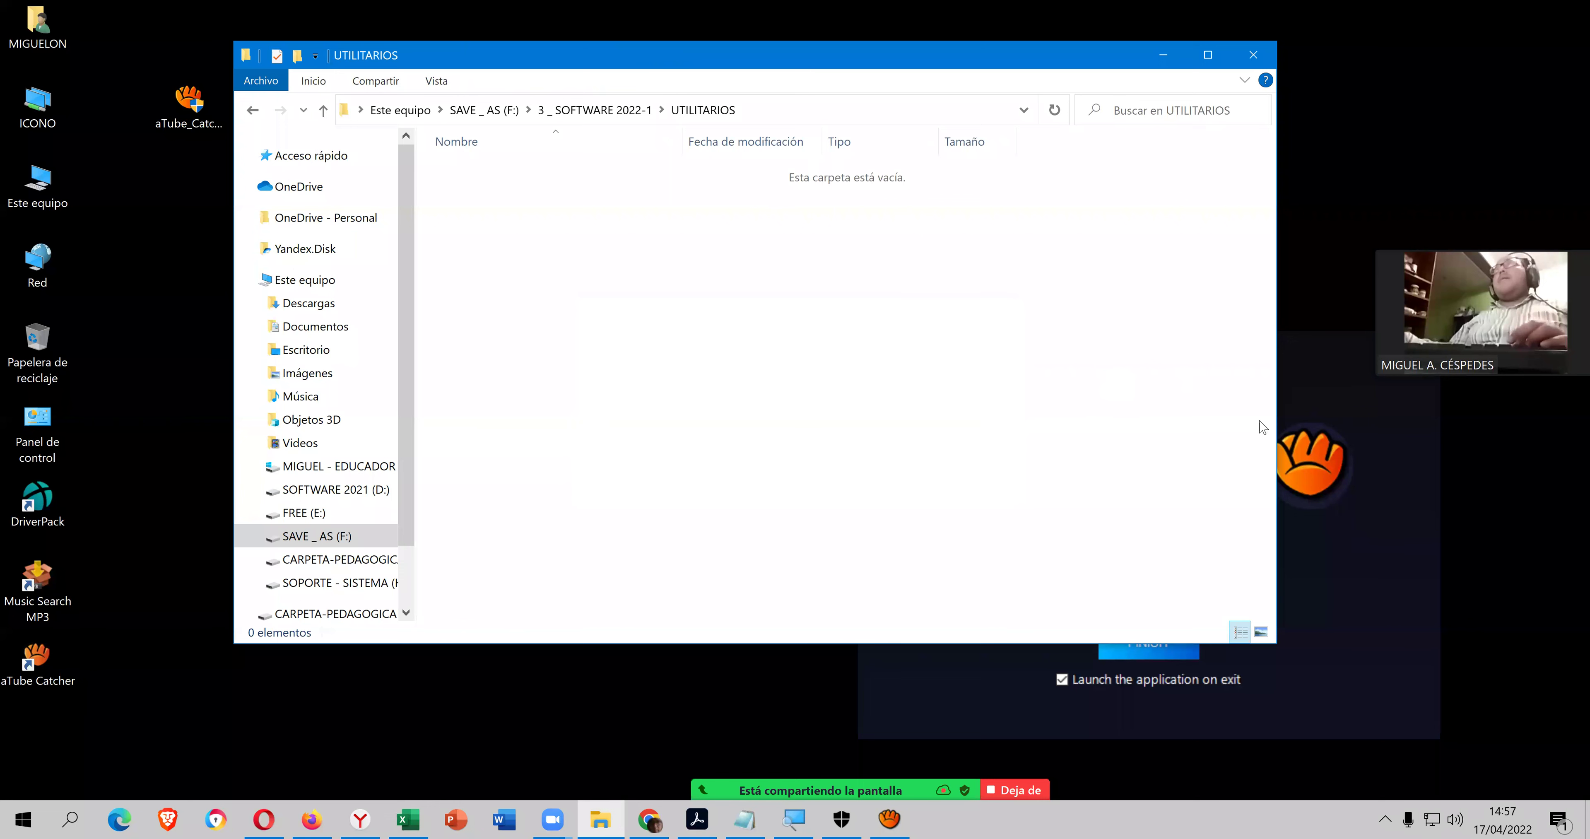
# - Finish the aTube Catcher installation and let the application launch on exit
pyautogui.click(1149, 648)
pyautogui.click(1138, 644)
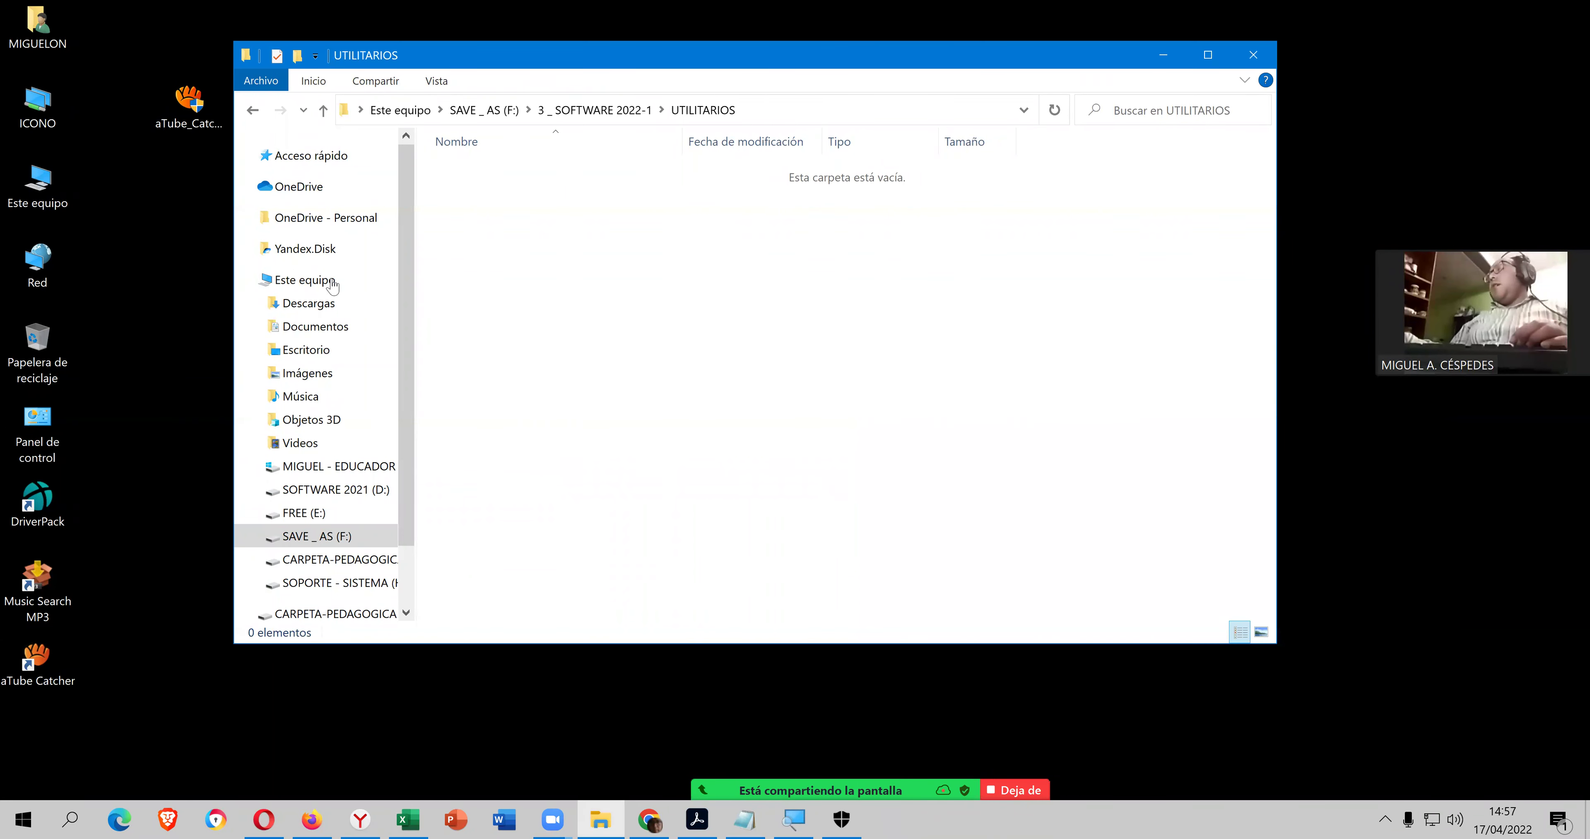
# - Move the aTube_Catcher_v1.25.781.88.38 installer from the desktop into the UTILITARIOS folder and close the folder window
pyautogui.click(188, 102)
pyautogui.rightClick(184, 116)
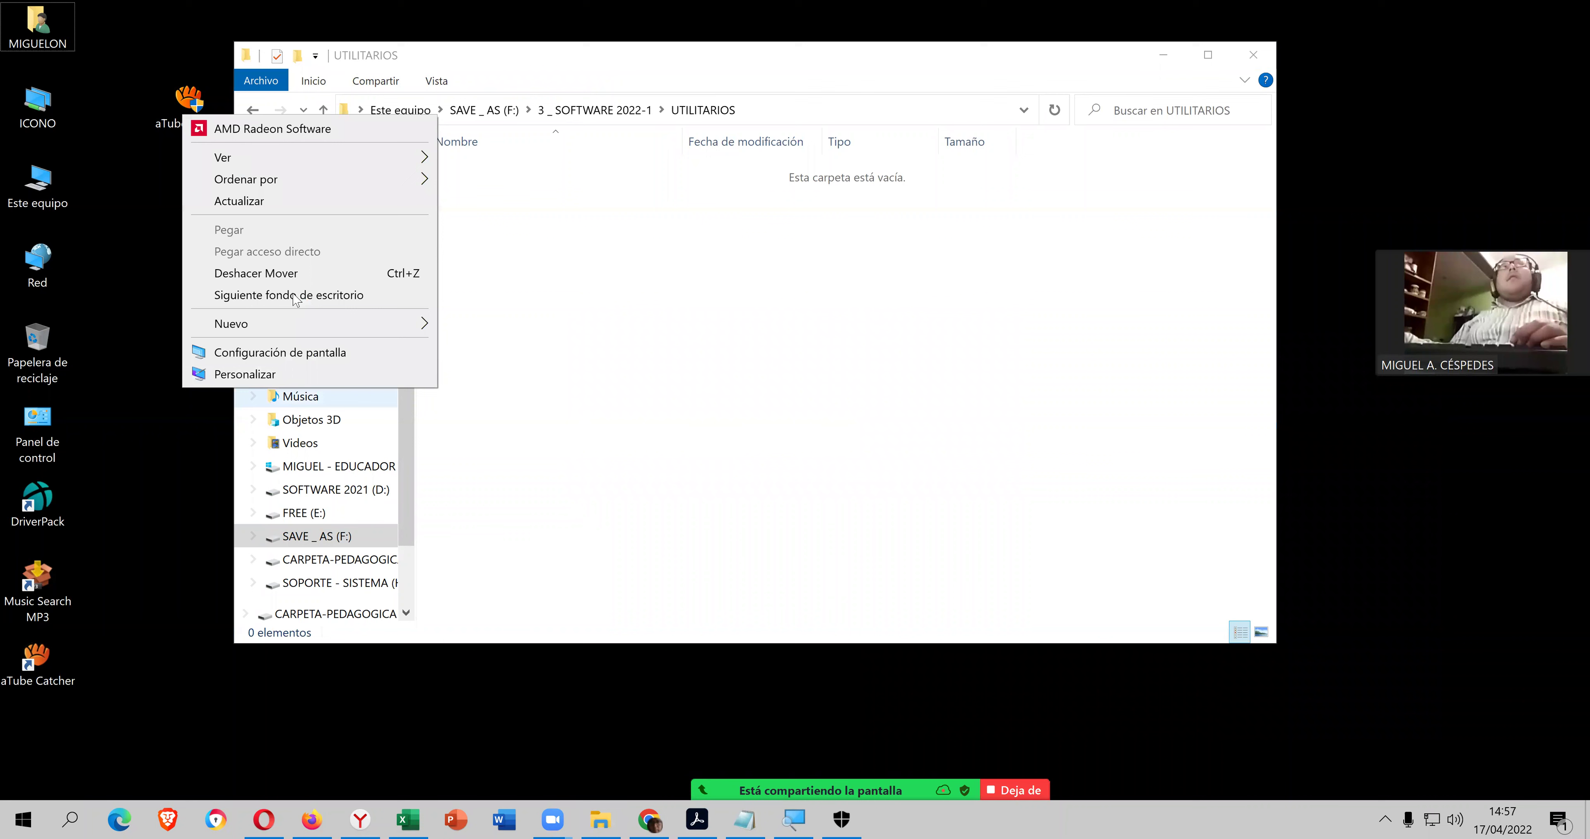
pyautogui.doubleClick(191, 99)
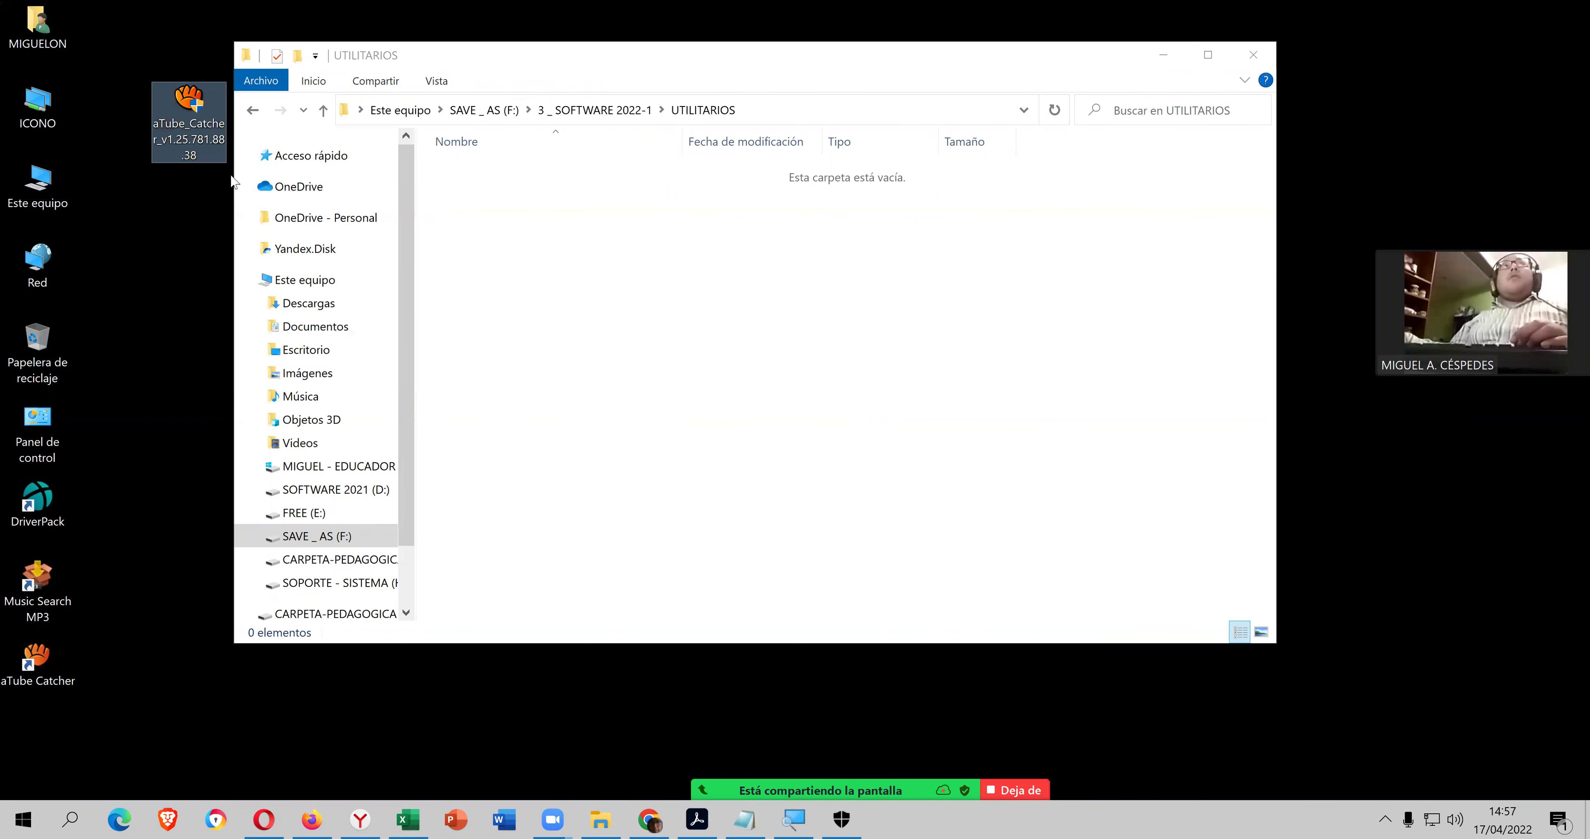
pyautogui.rightClick(192, 97)
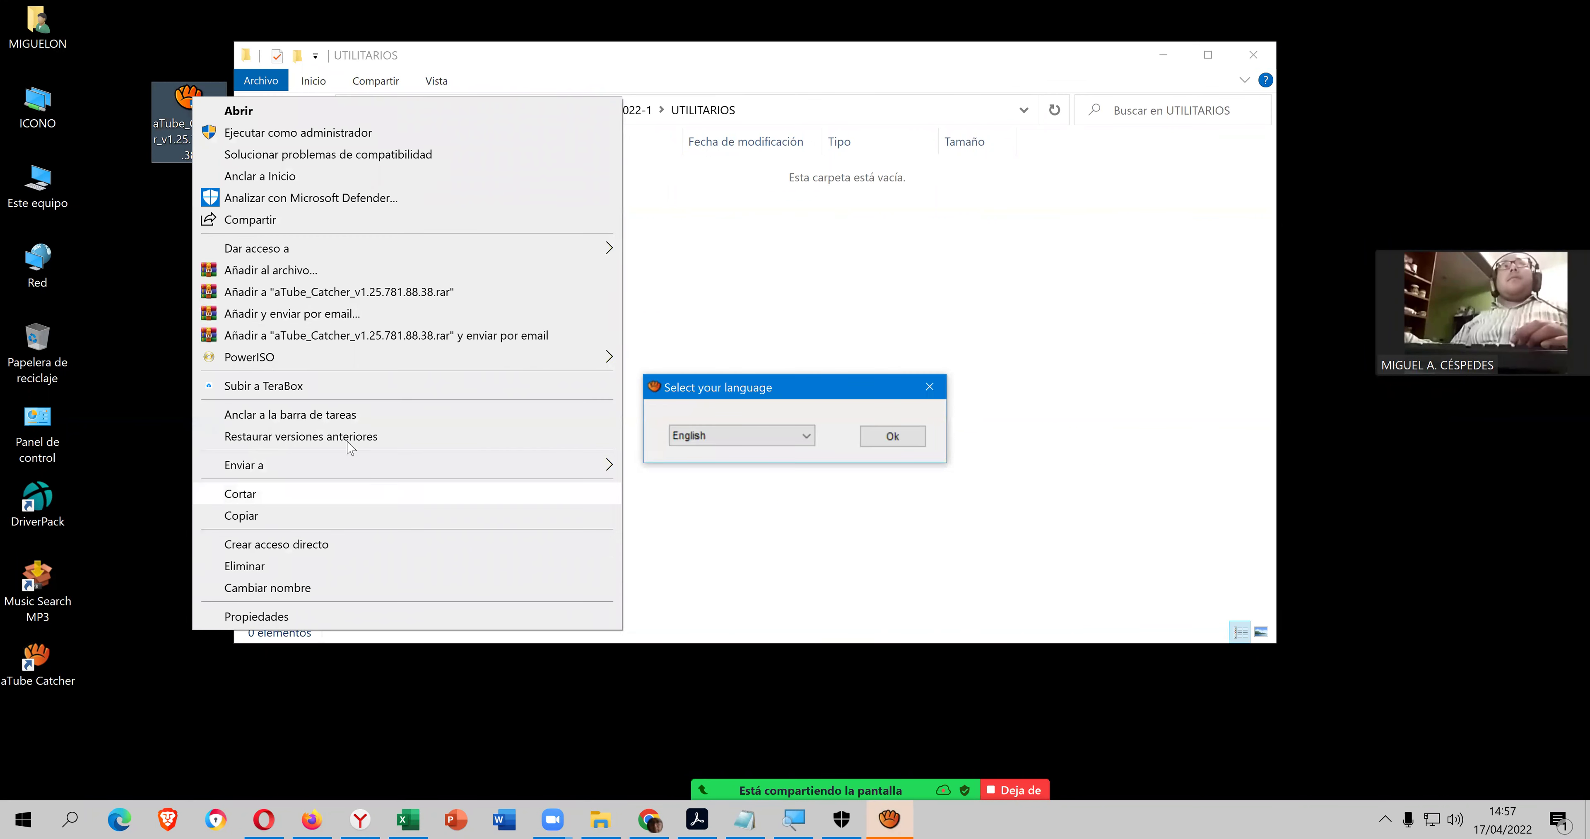
pyautogui.click(245, 493)
pyautogui.rightClick(496, 225)
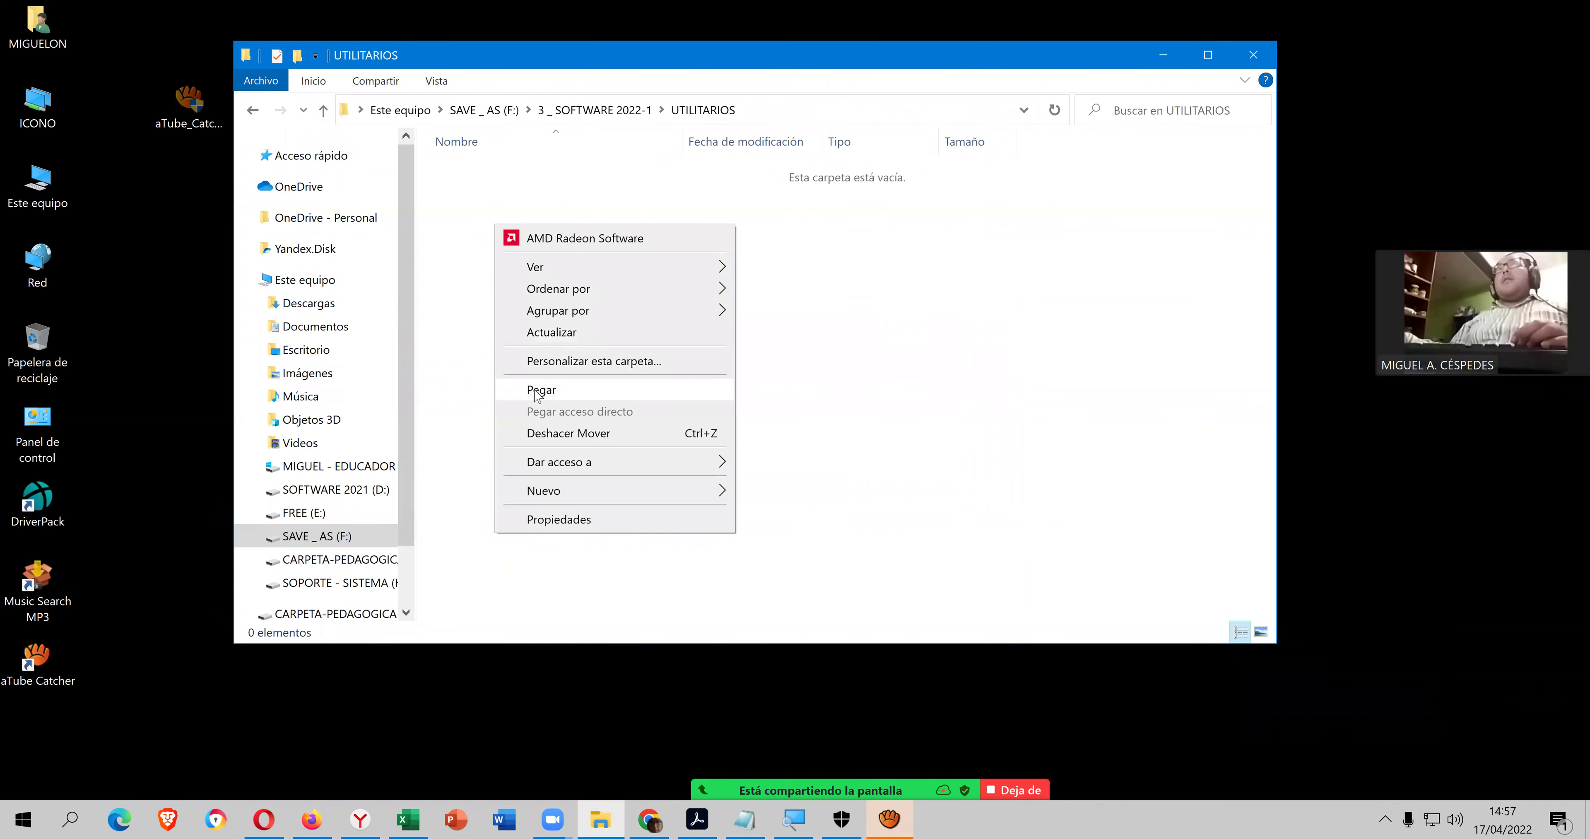
pyautogui.click(540, 390)
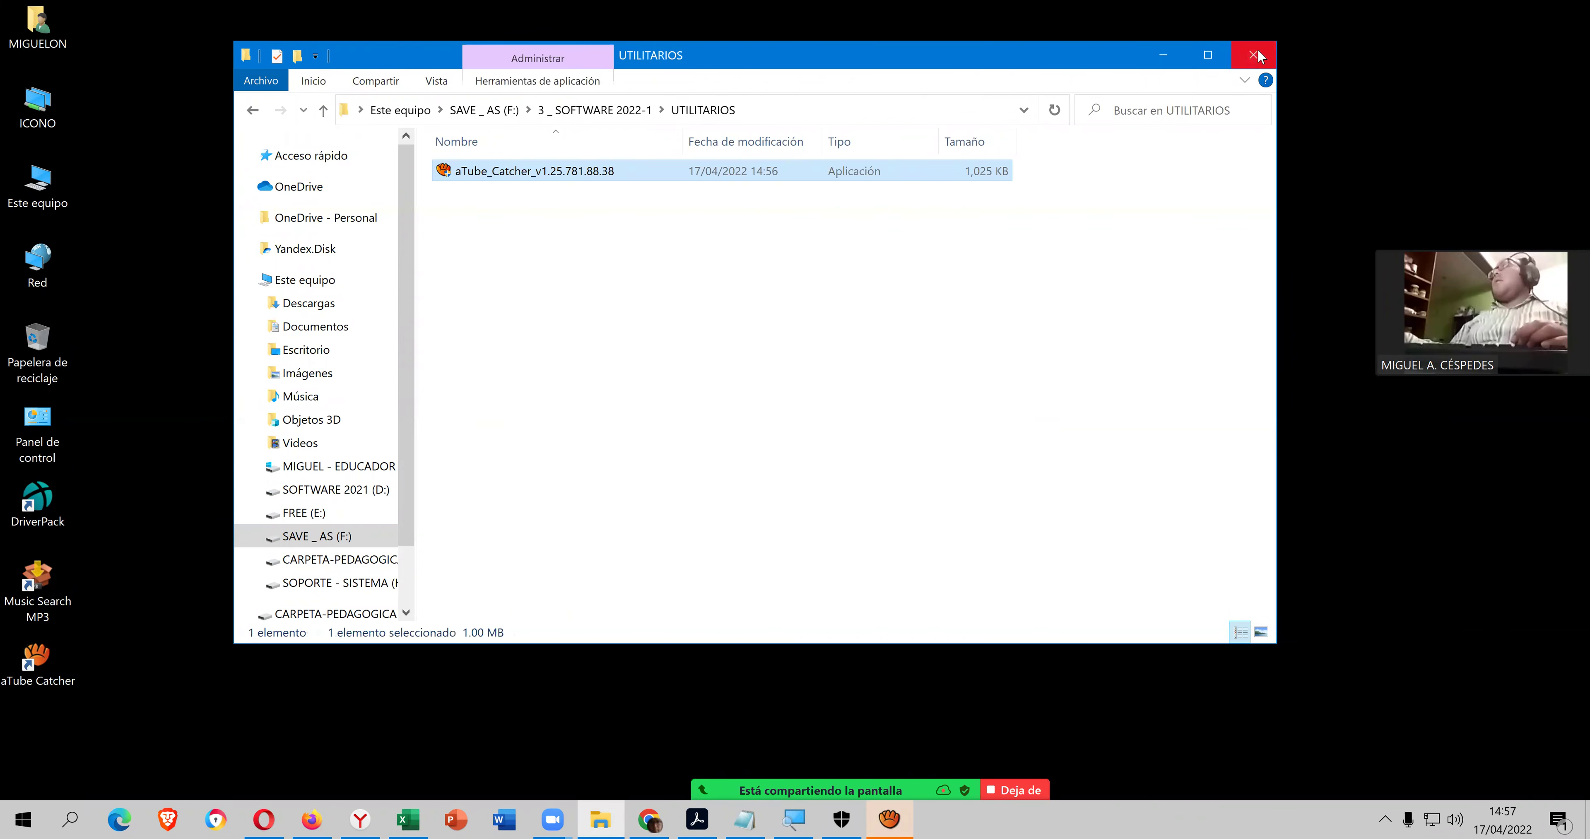
pyautogui.click(1264, 53)
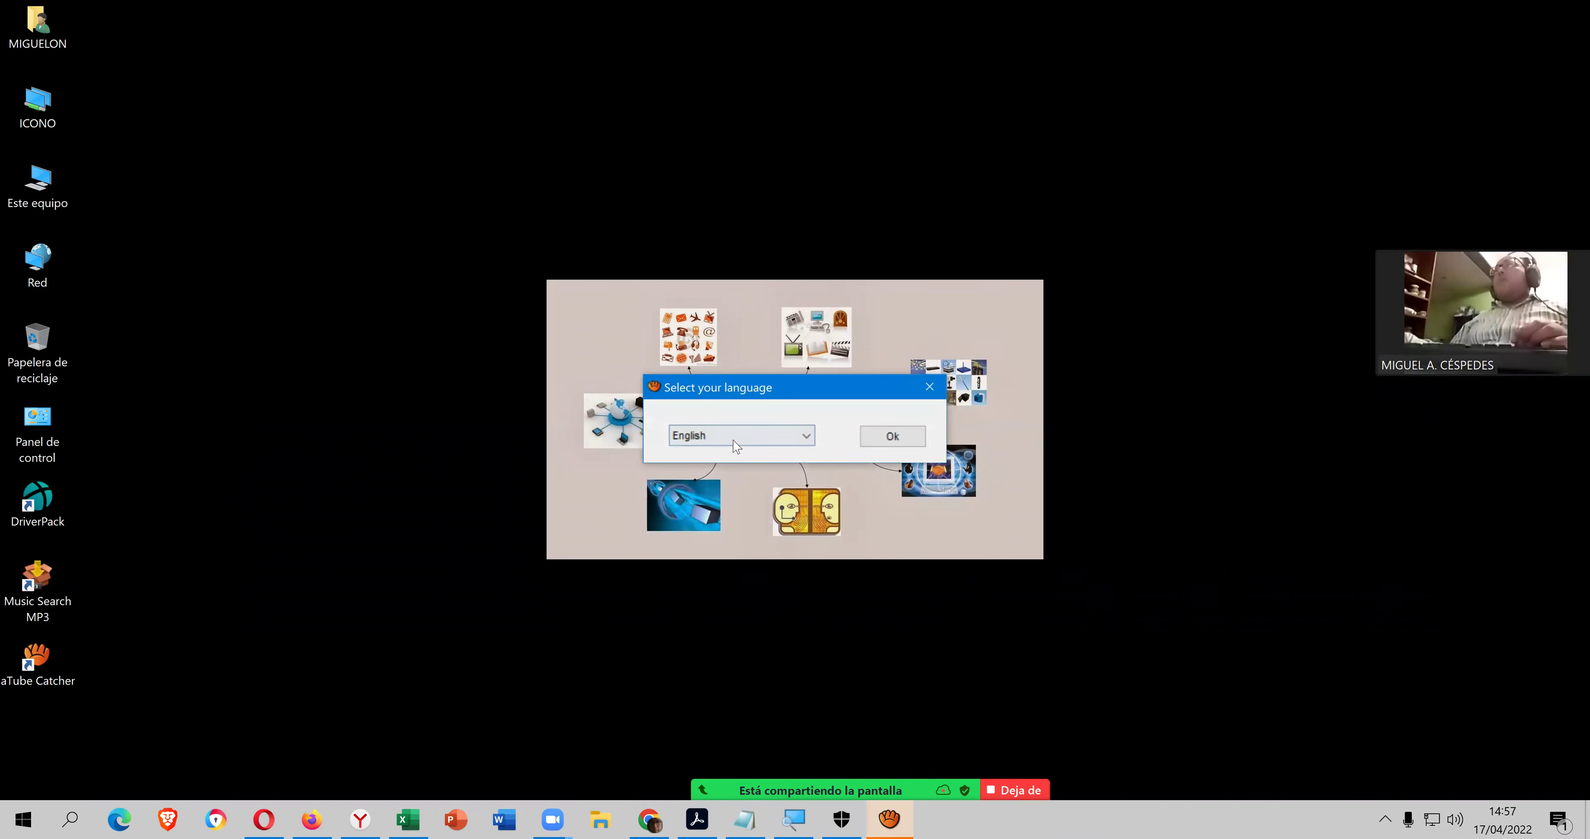
# - Set the aTube Catcher language to Español and accept the default settings message
pyautogui.click(741, 436)
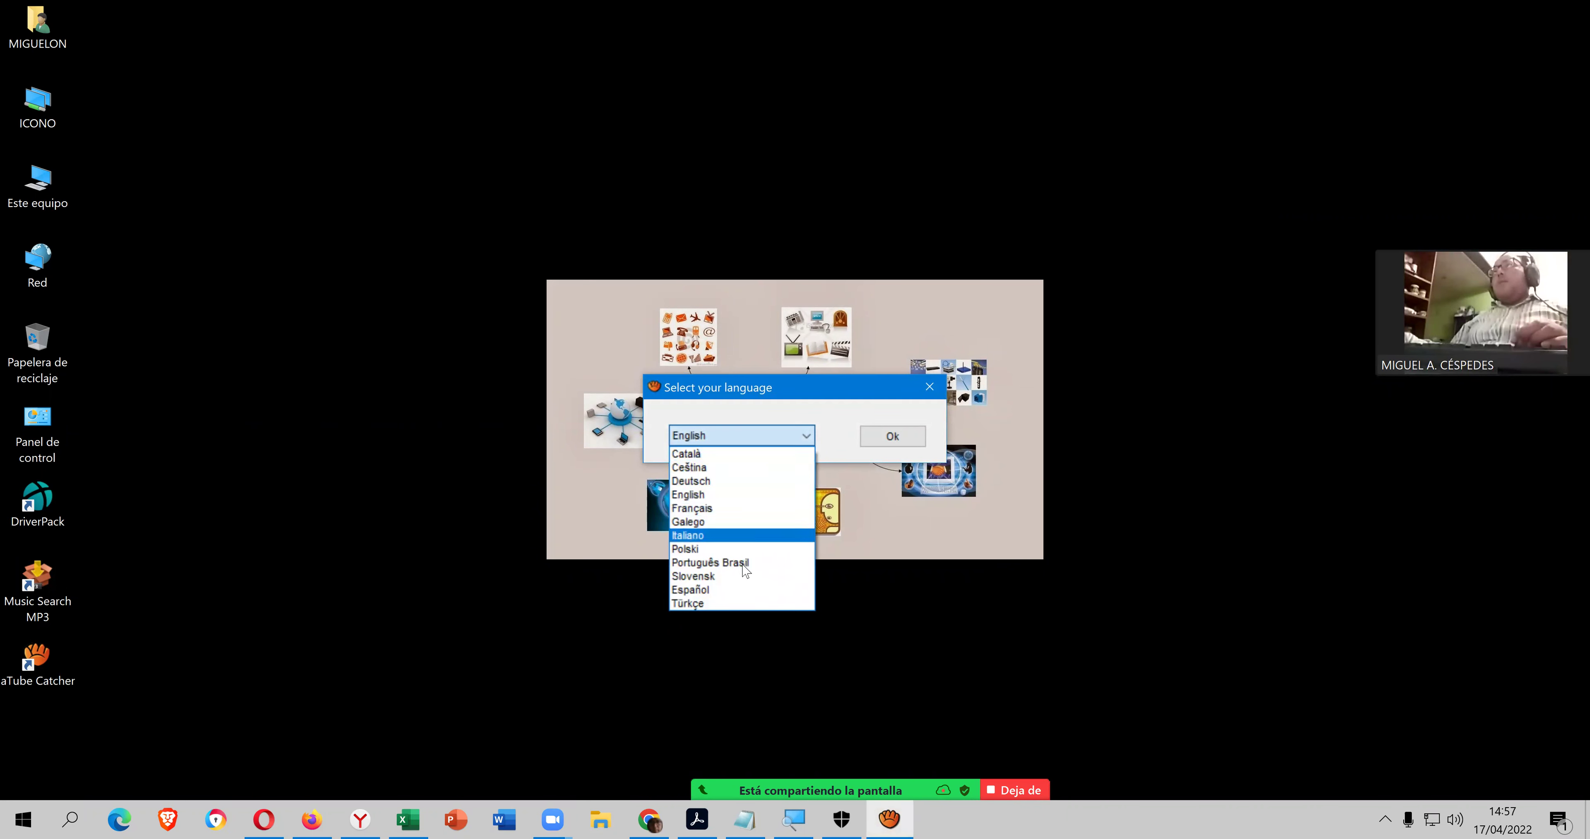
pyautogui.click(918, 492)
pyautogui.click(892, 436)
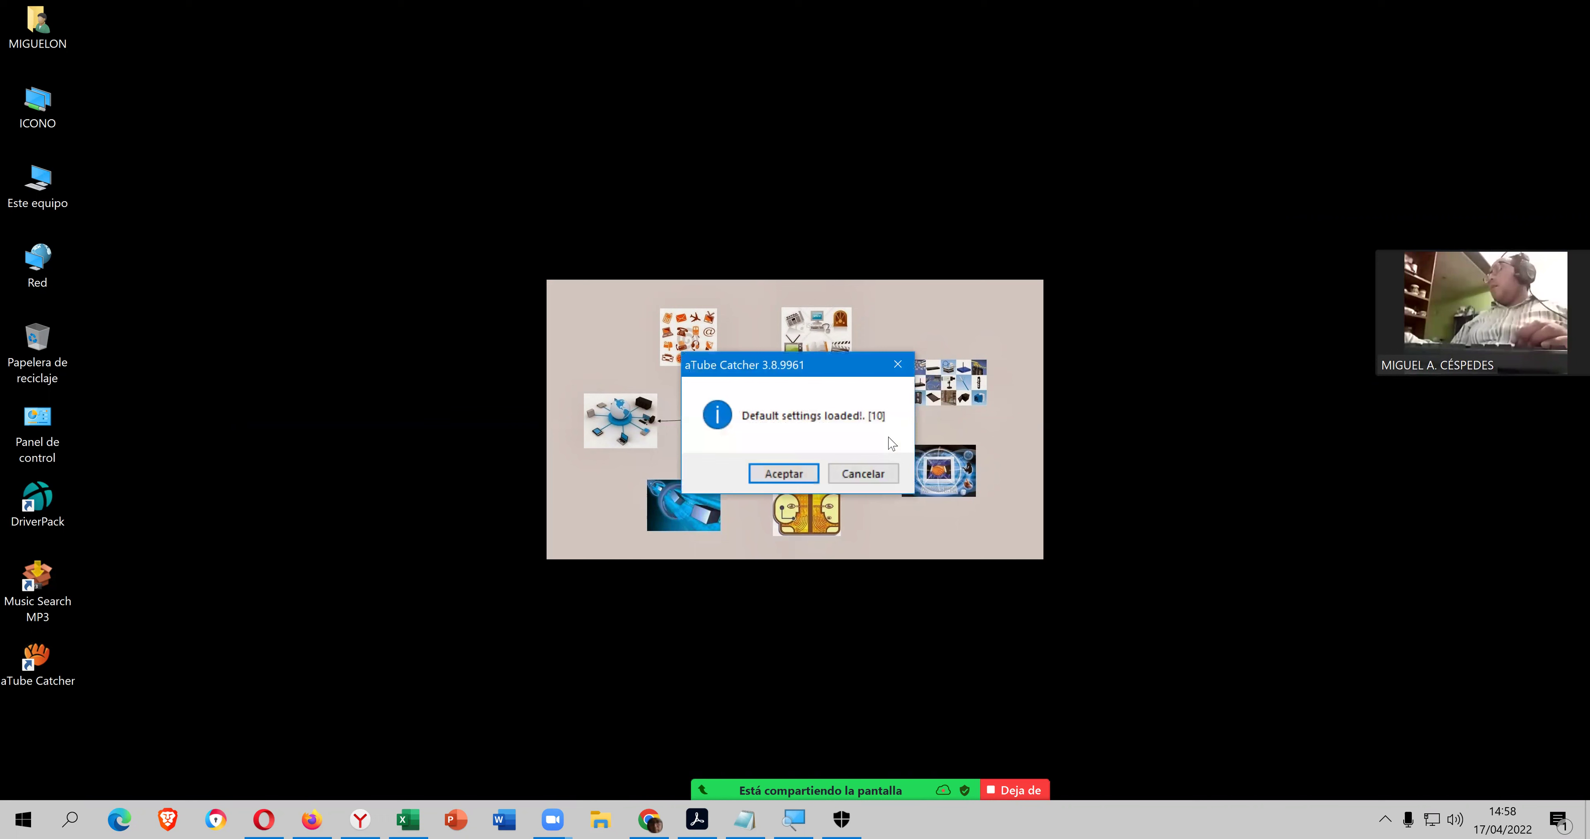
pyautogui.click(794, 474)
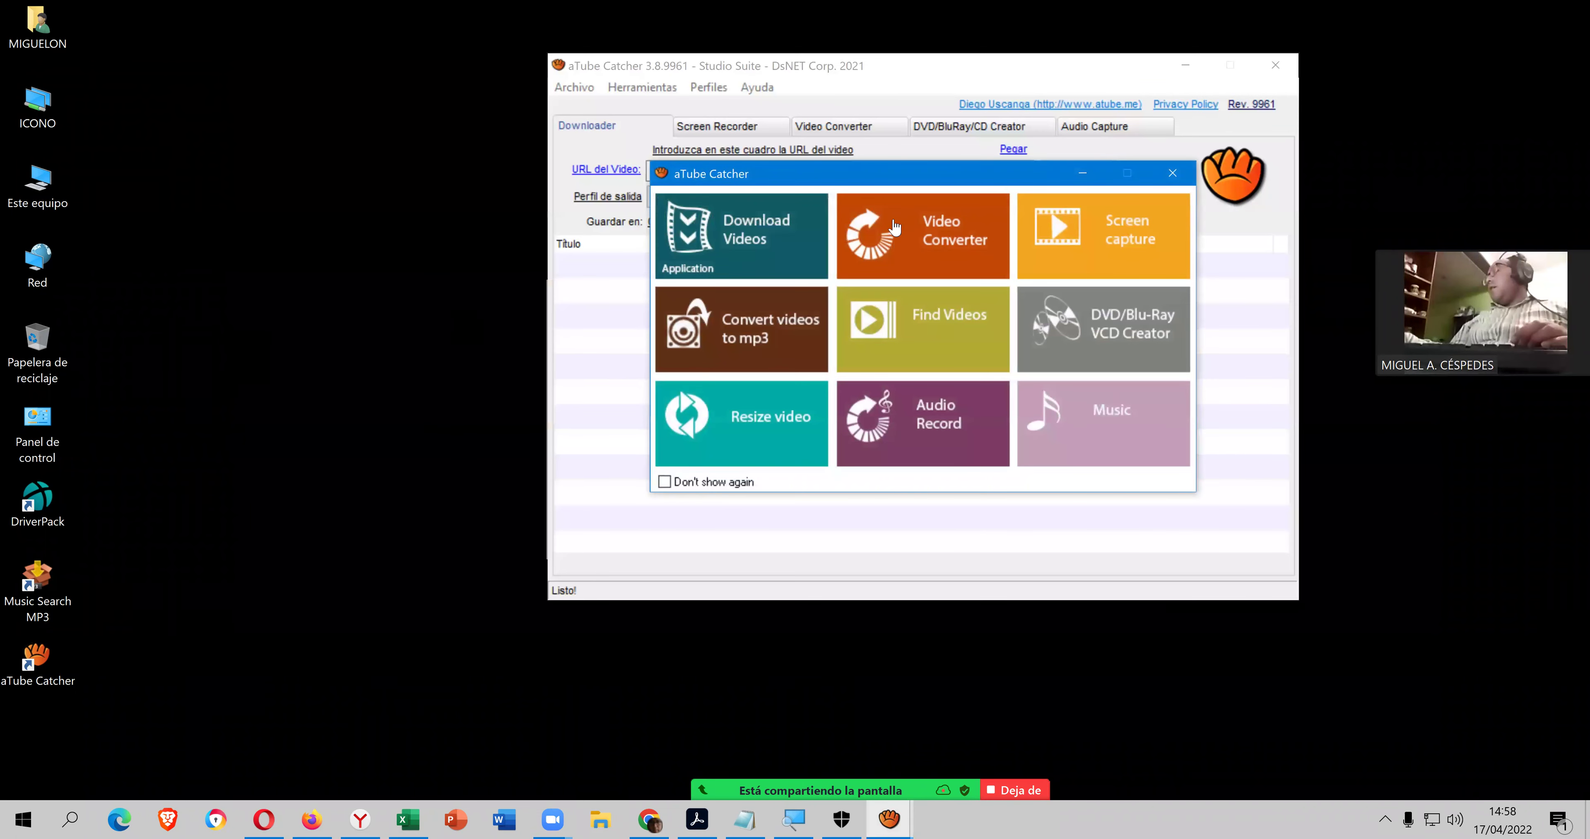
# - Set the aTube Catcher start launcher not to show again and close it
pyautogui.click(691, 480)
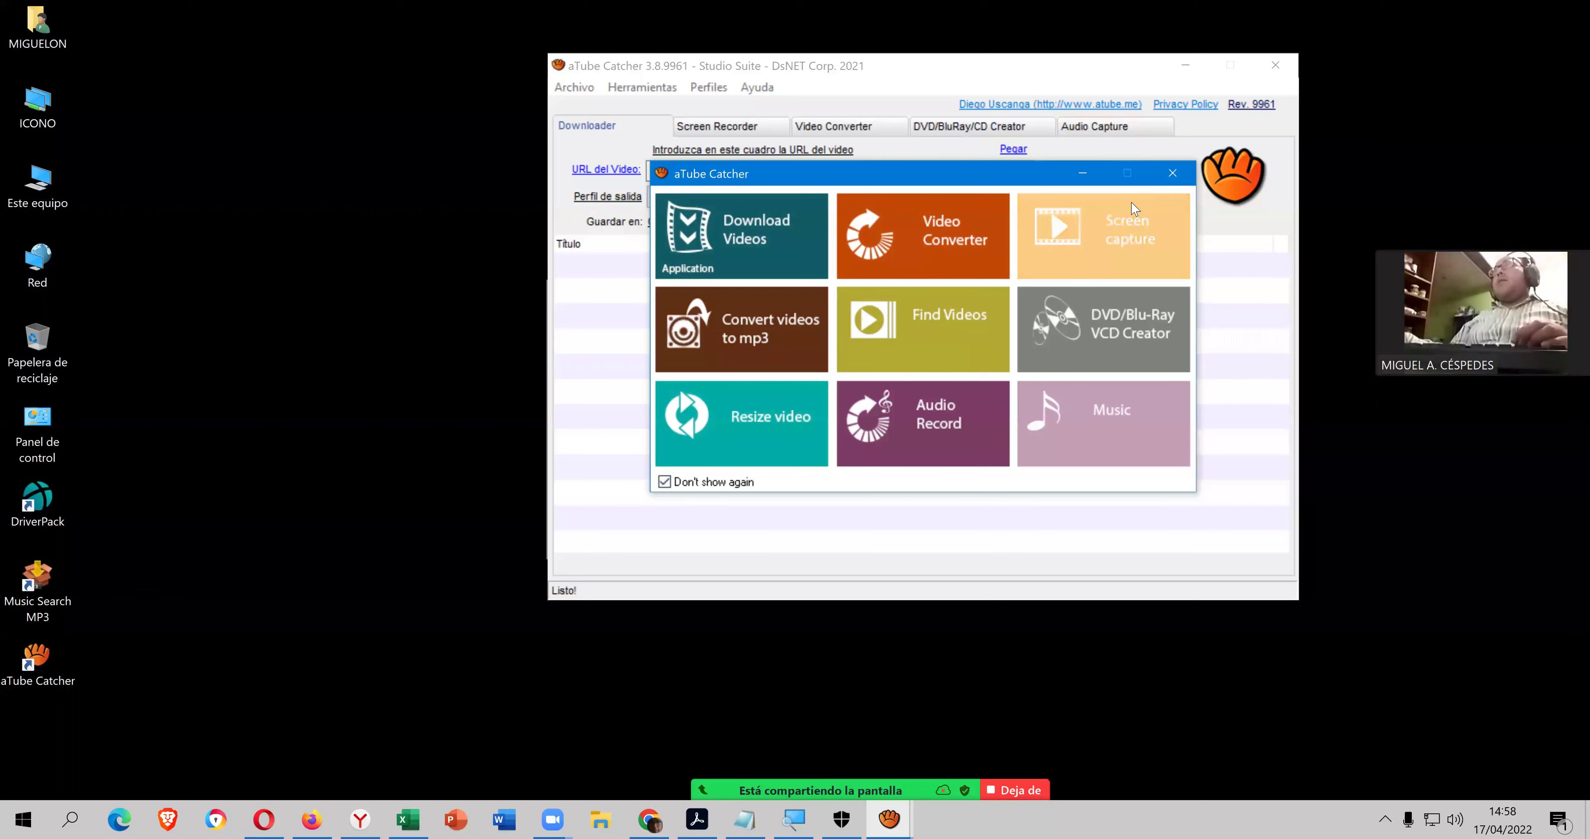
pyautogui.click(1172, 174)
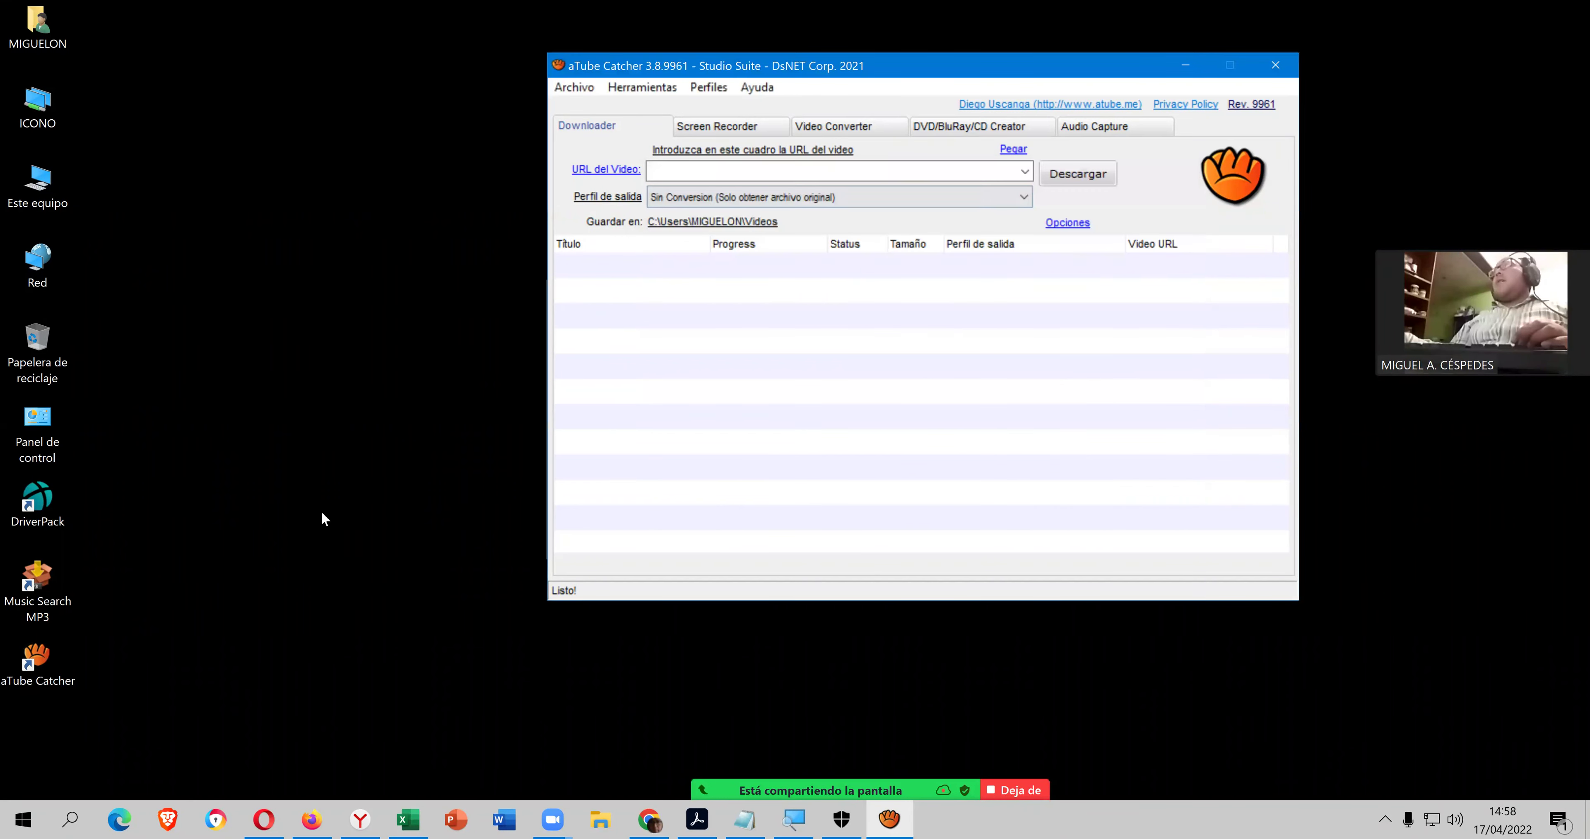
# - Switch to Chrome and open YouTube in a new tab of the maximized window
pyautogui.click(649, 819)
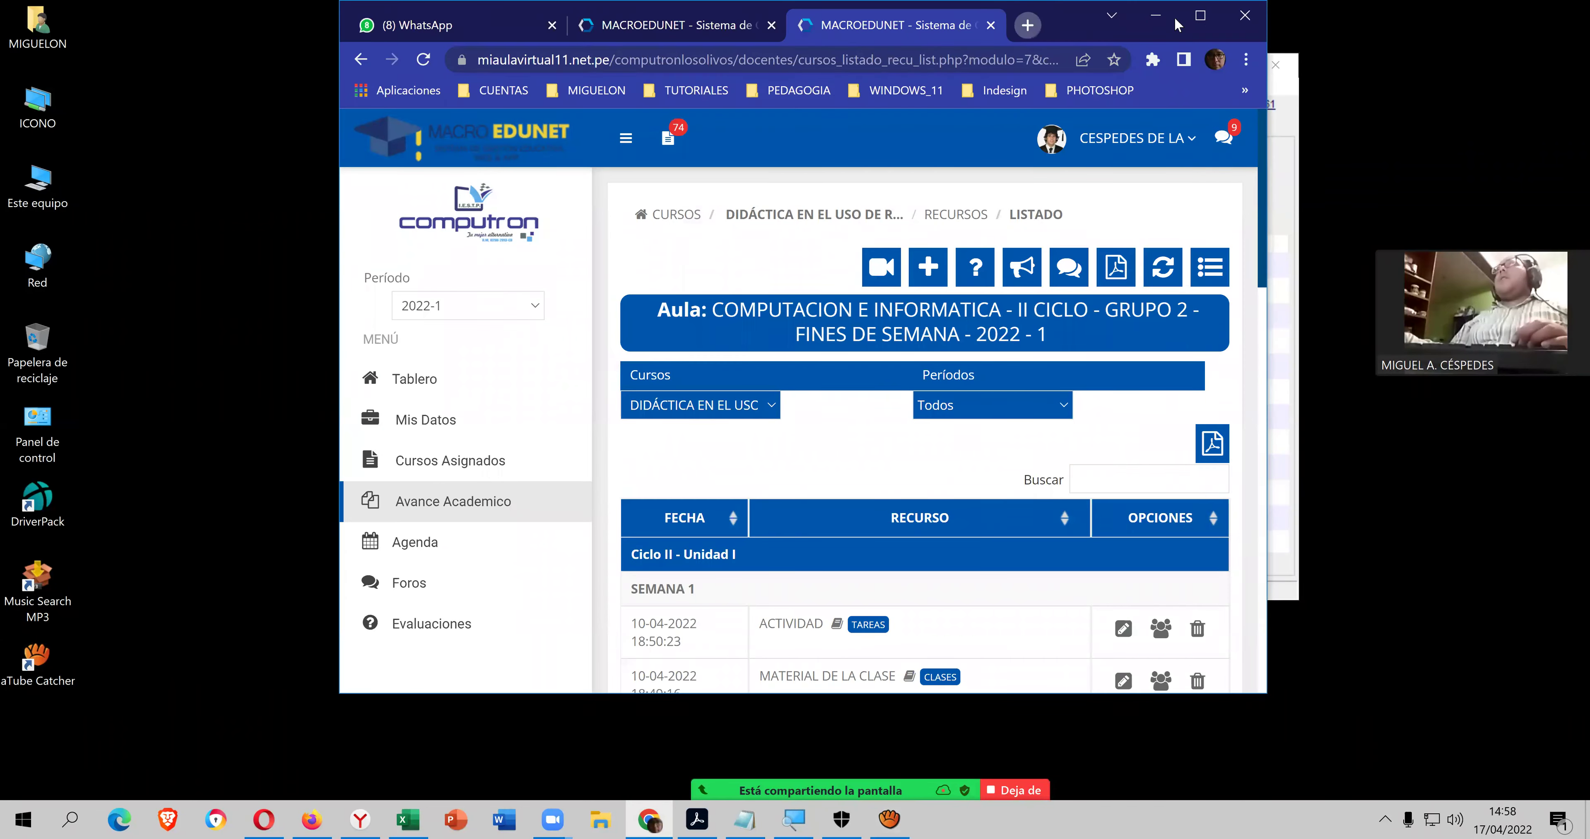
pyautogui.click(1027, 28)
pyautogui.click(1155, 16)
pyautogui.click(649, 819)
pyautogui.click(819, 506)
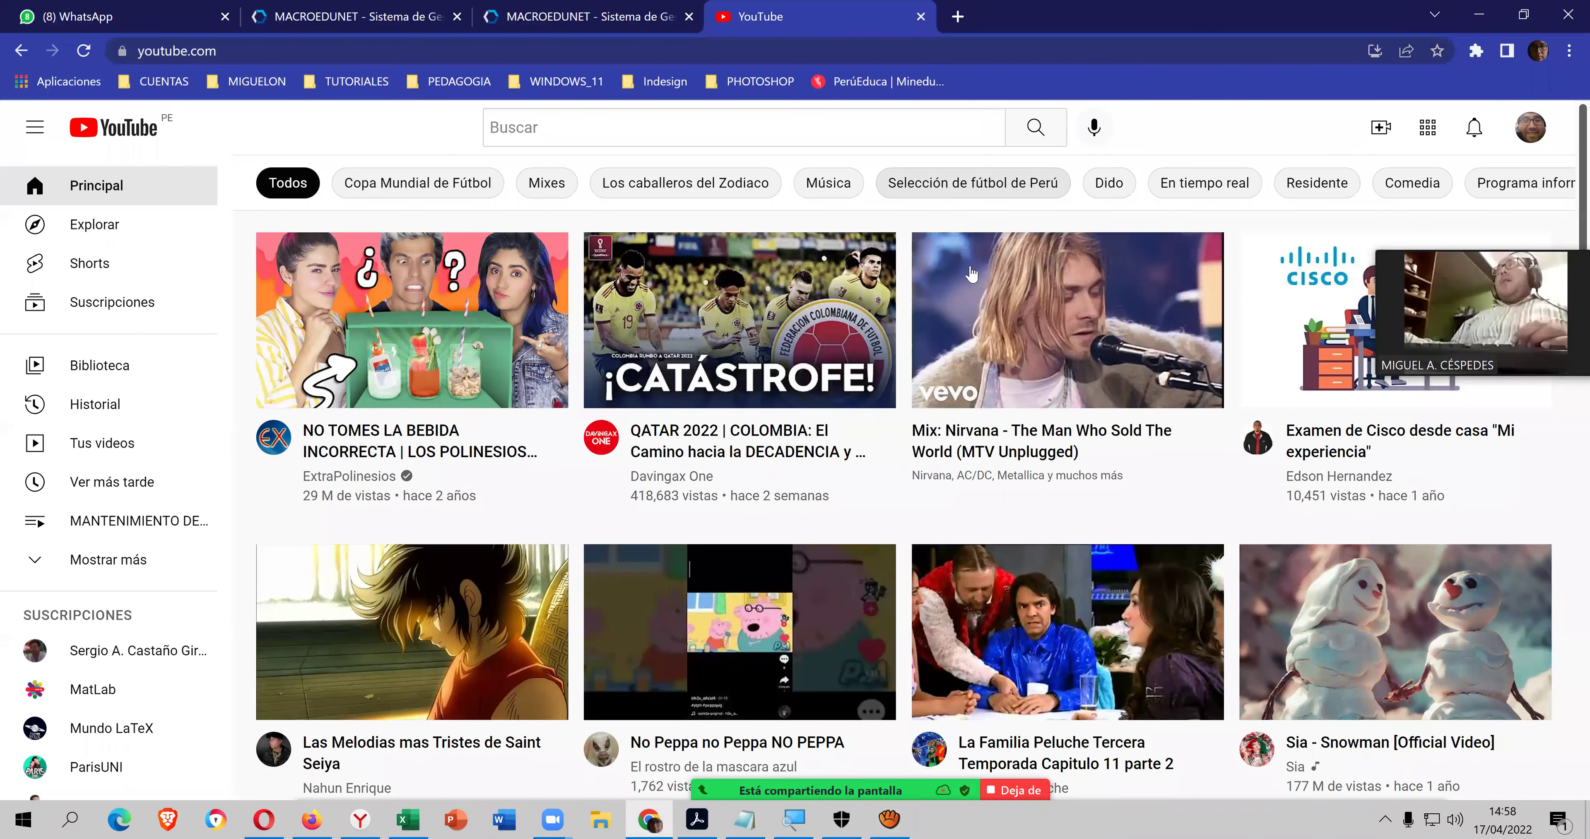
# - Open the Mix: Dido - White Flag (Acoustic) video from the YouTube home feed and mute it
pyautogui.scroll(-5, 1024, 281)
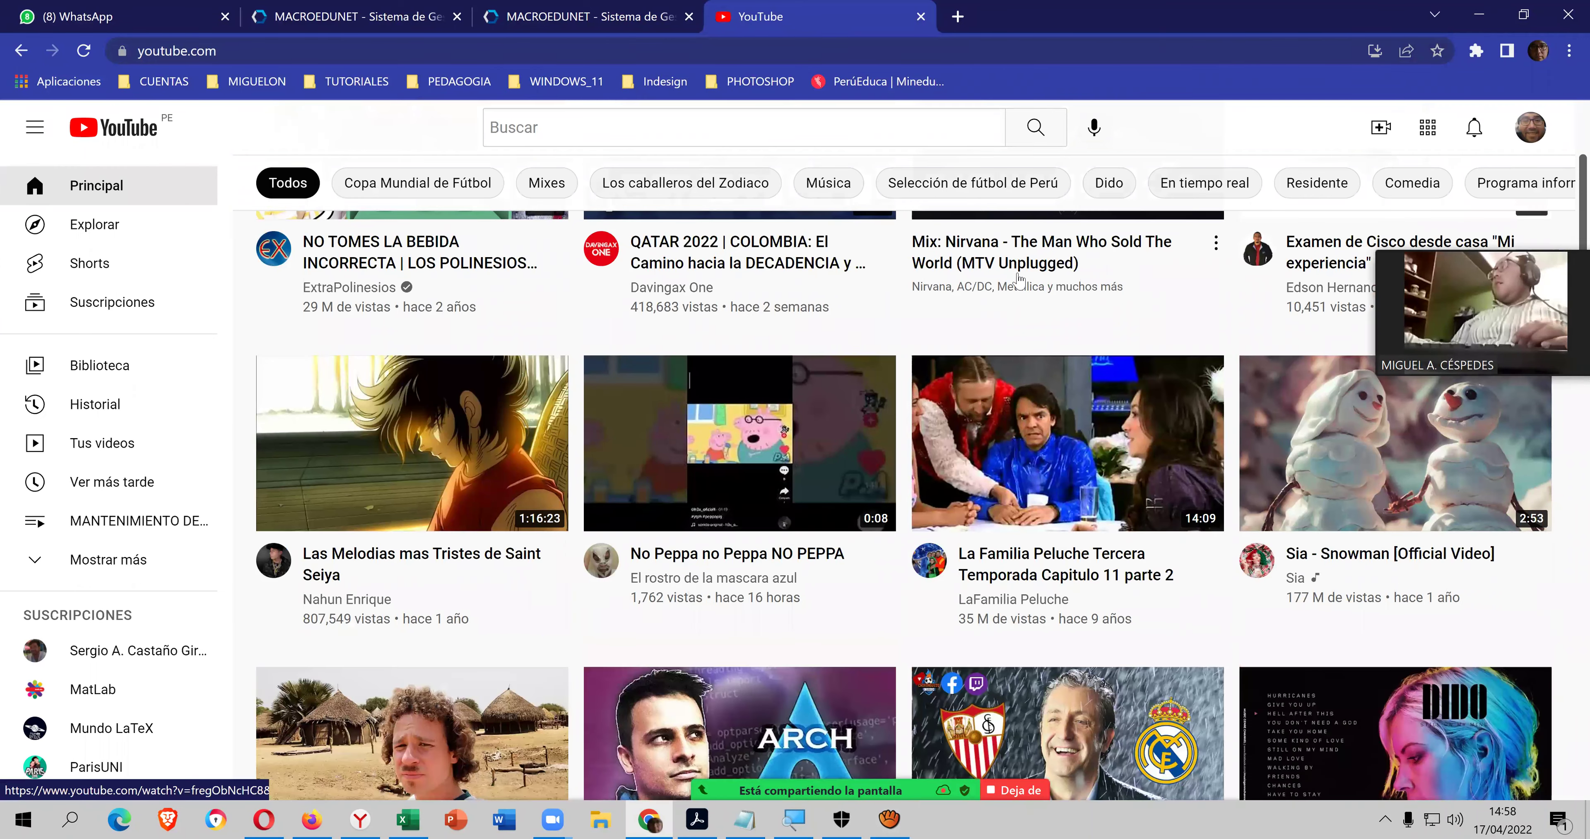
pyautogui.scroll(-5, 938, 527)
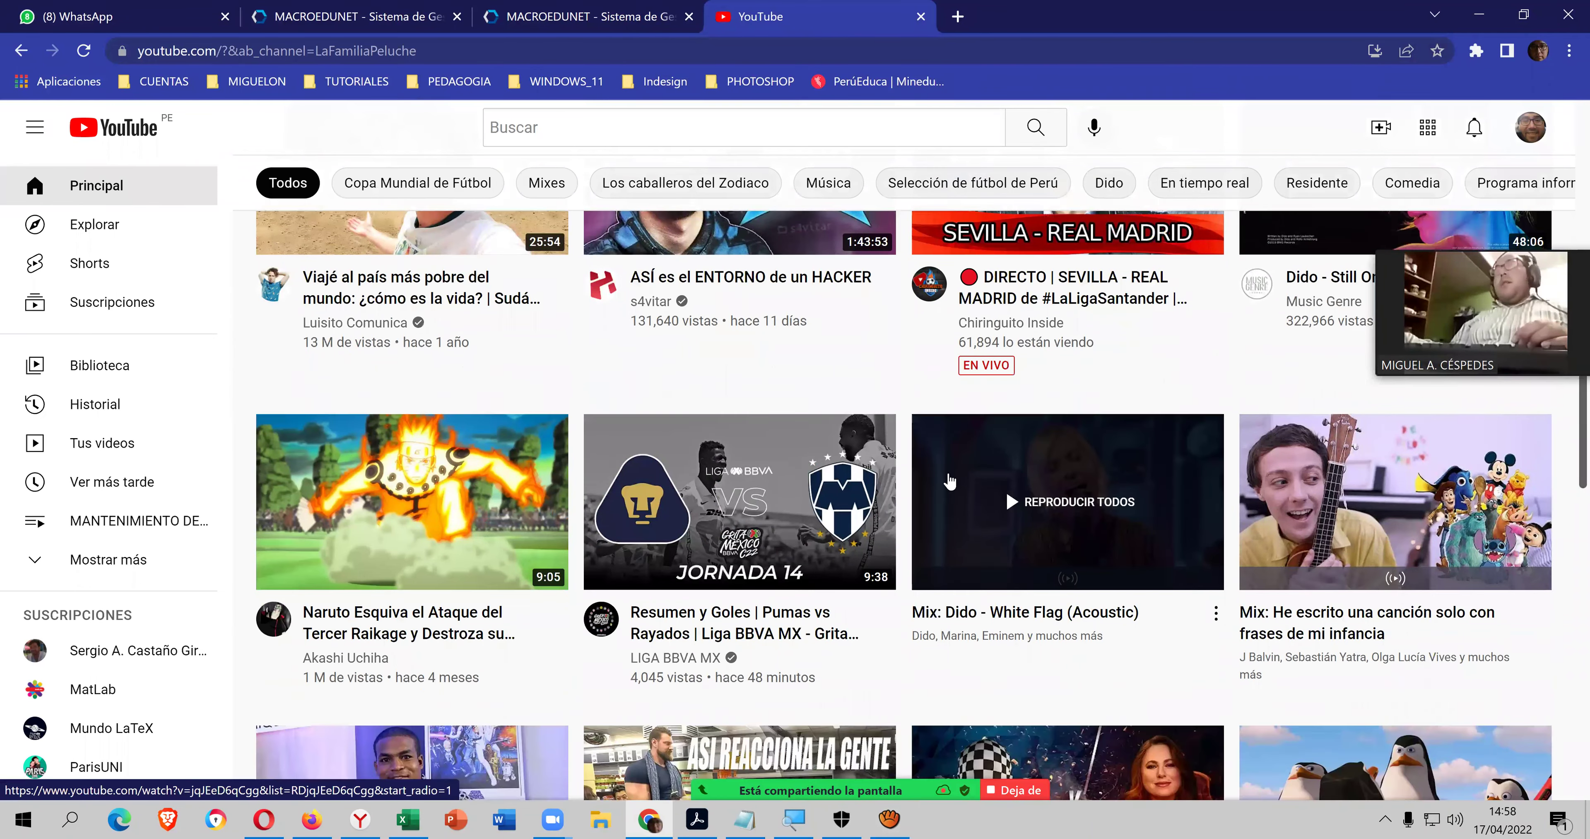
pyautogui.click(949, 485)
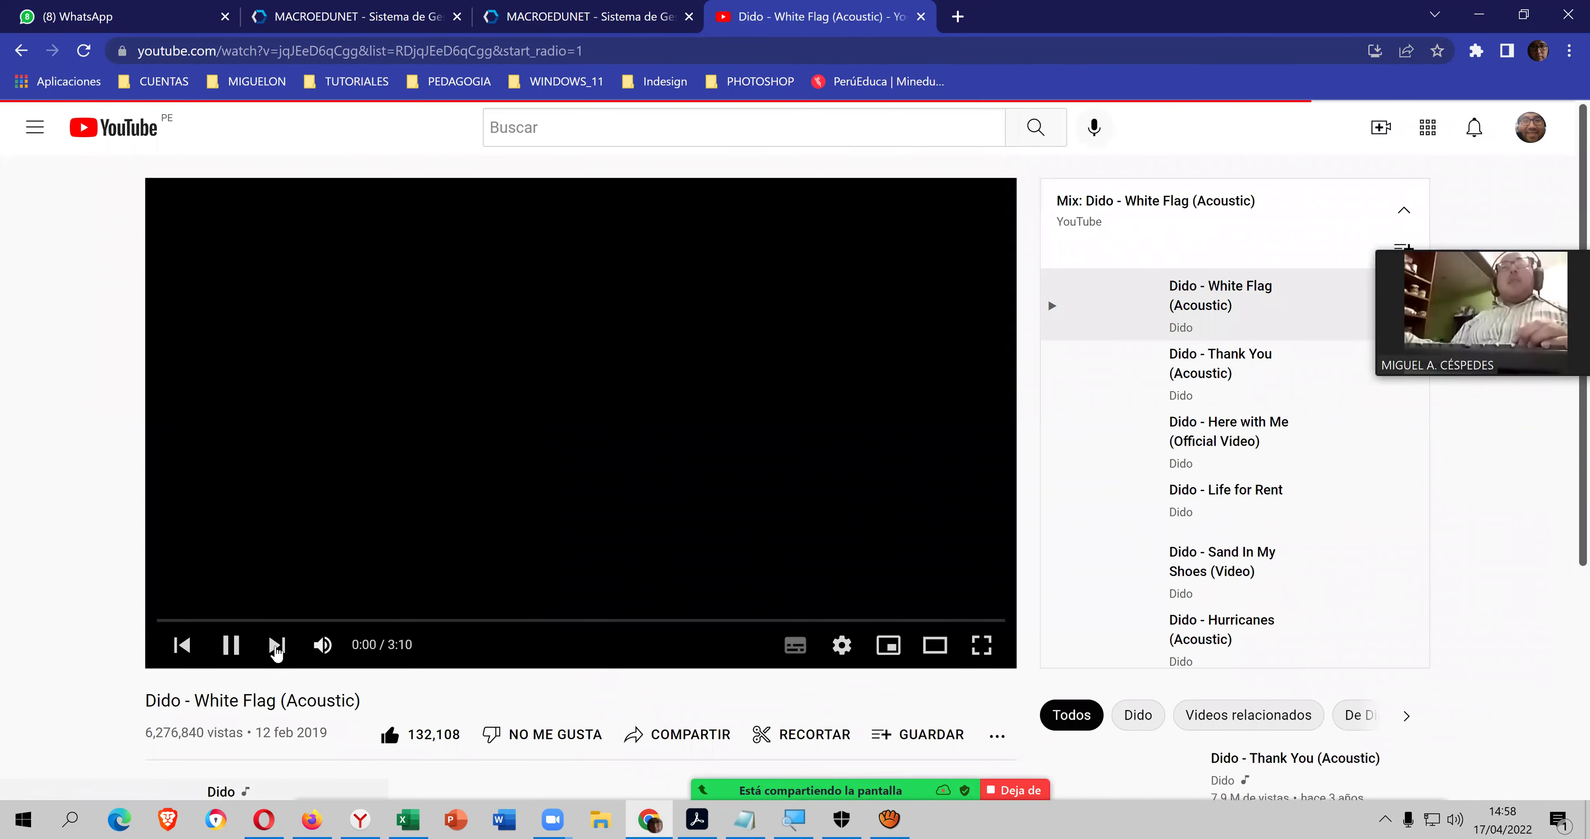
pyautogui.click(322, 645)
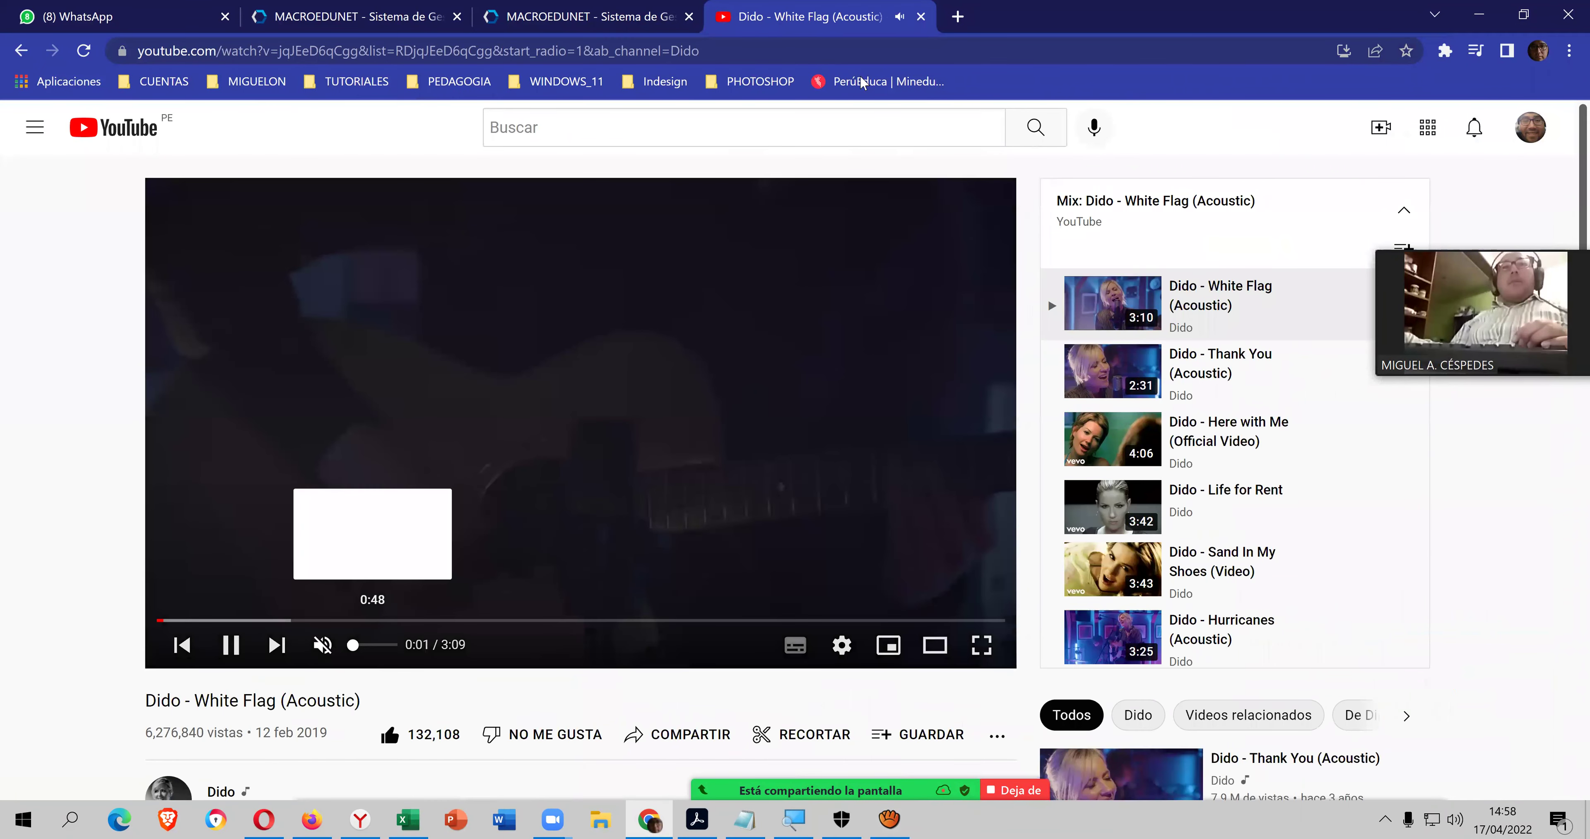
# - Copy the address of the Dido - White Flag (Acoustic) video and close its YouTube tab
pyautogui.click(828, 44)
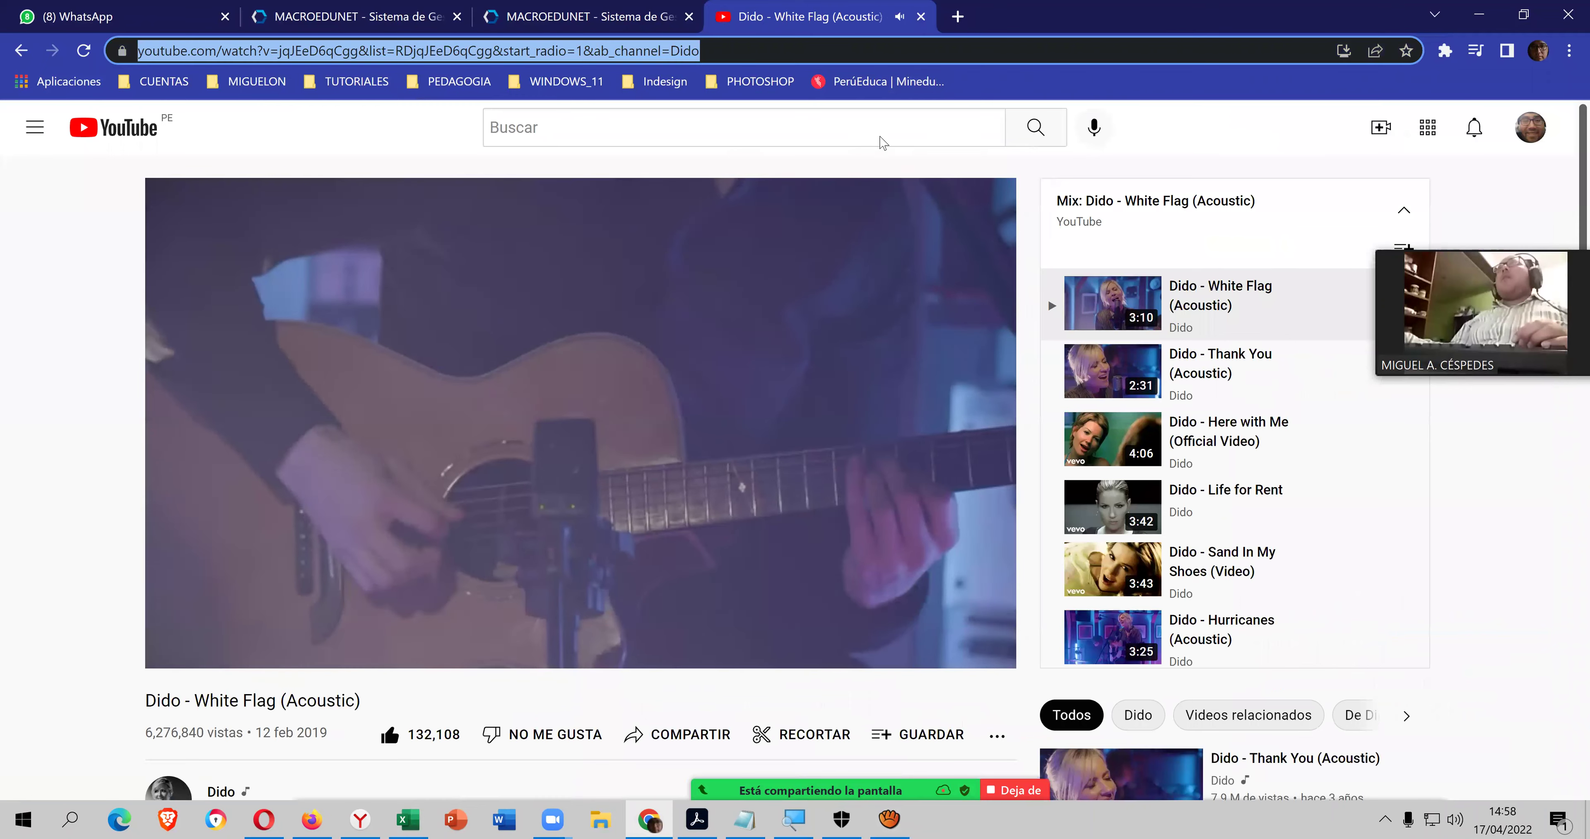
pyautogui.rightClick(826, 43)
pyautogui.click(878, 180)
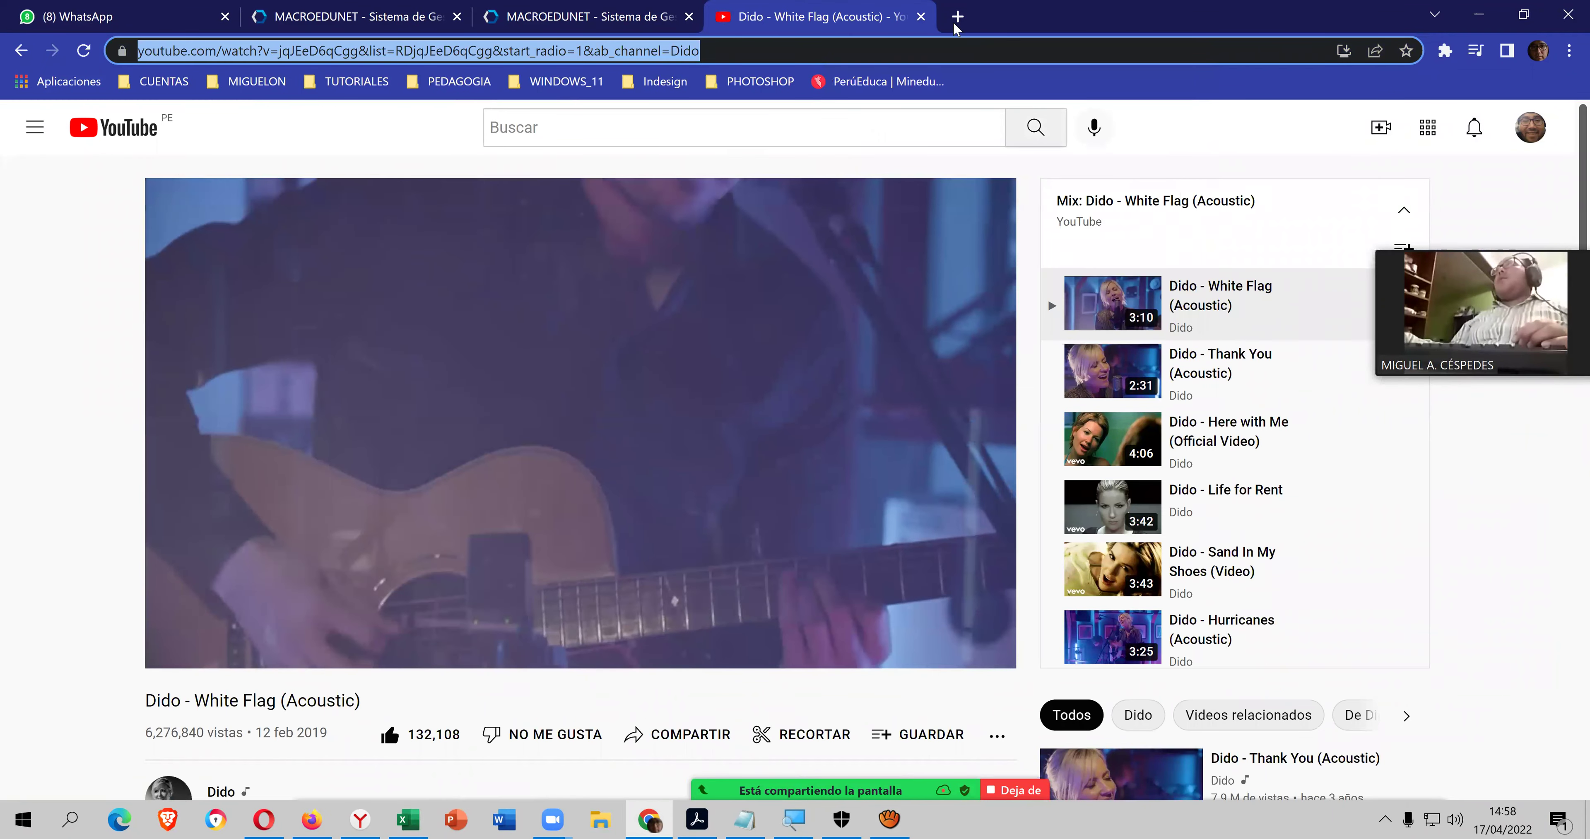
pyautogui.hotkey('ctrl', 'w')
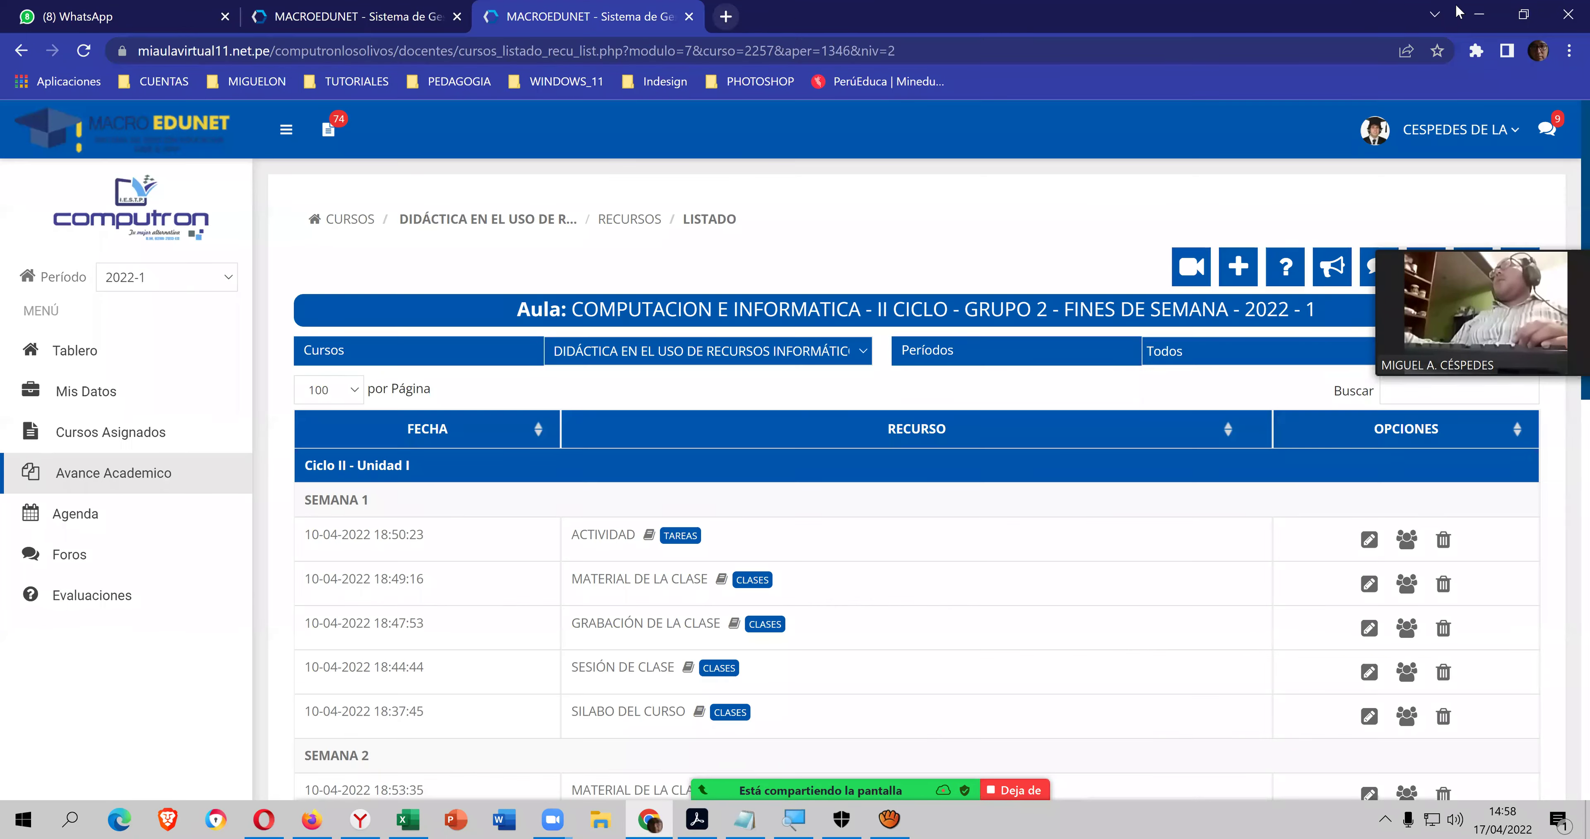
# - Switch to aTube Catcher and paste the copied YouTube address as the video URL
pyautogui.click(1479, 14)
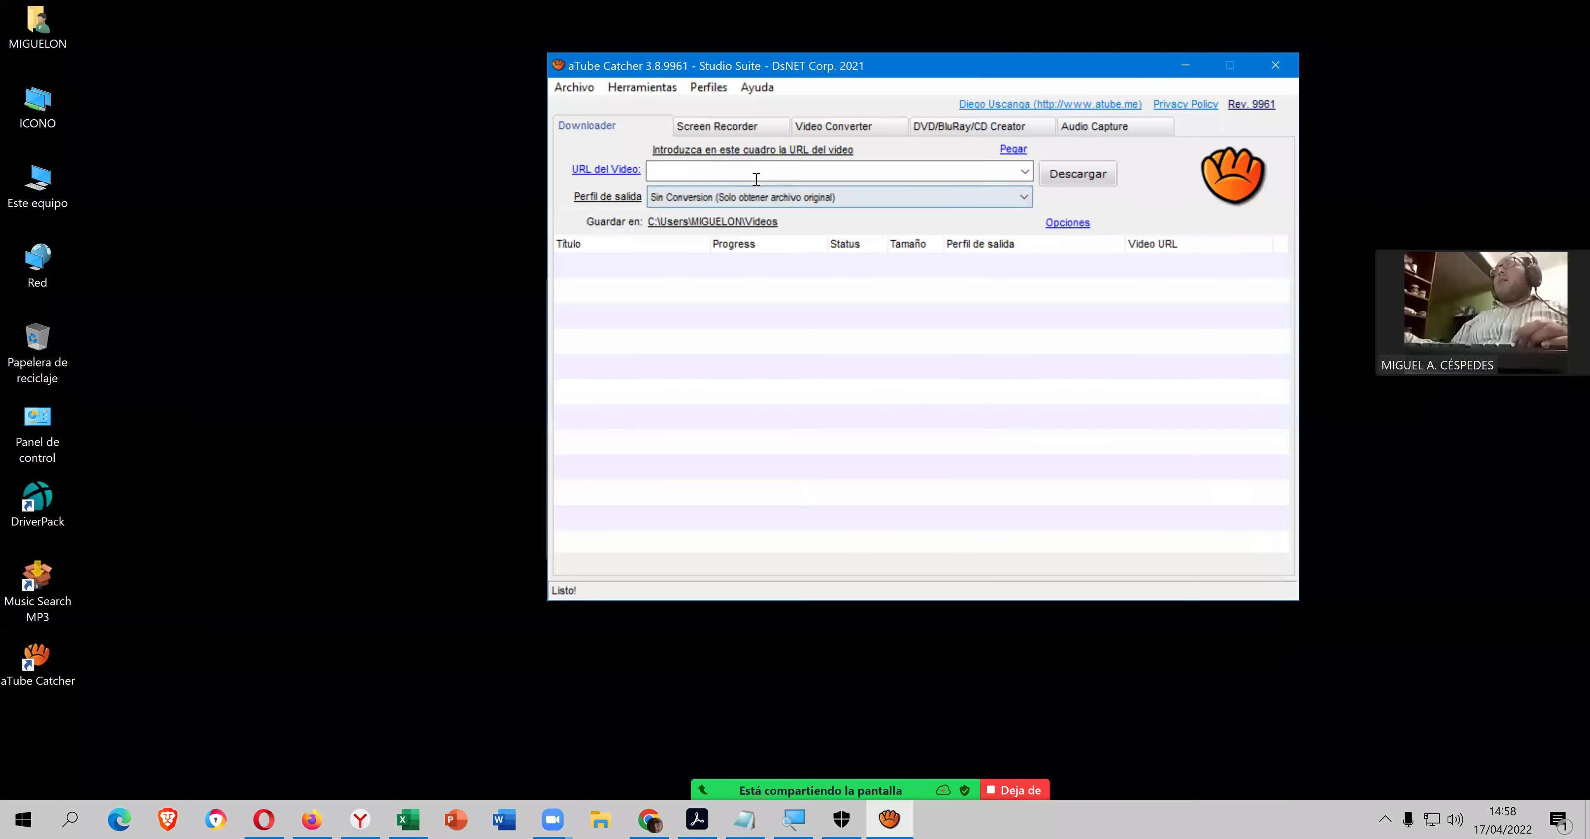
pyautogui.rightClick(762, 171)
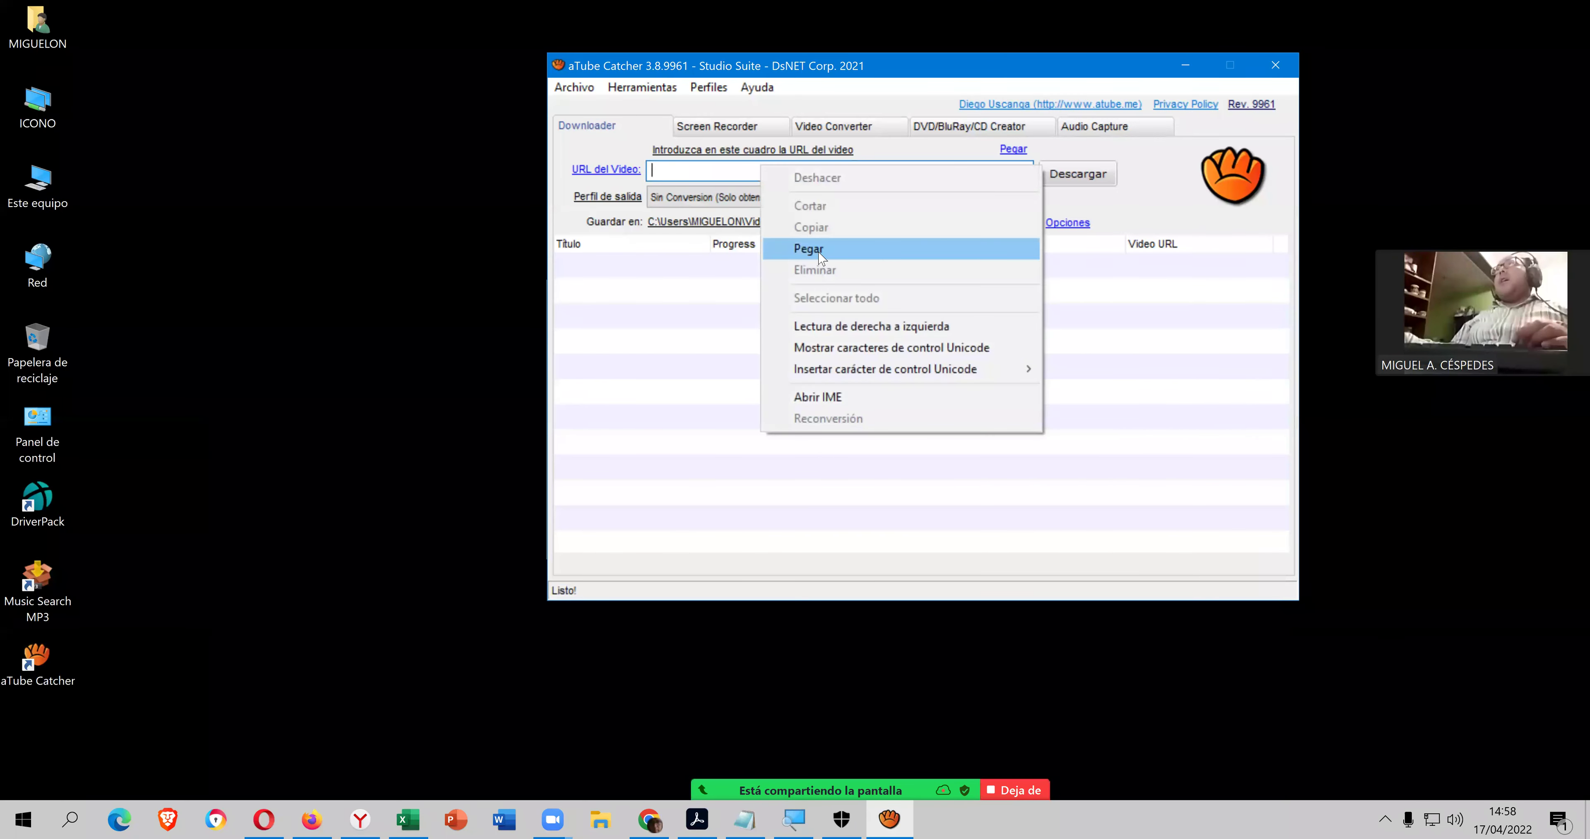
pyautogui.click(821, 249)
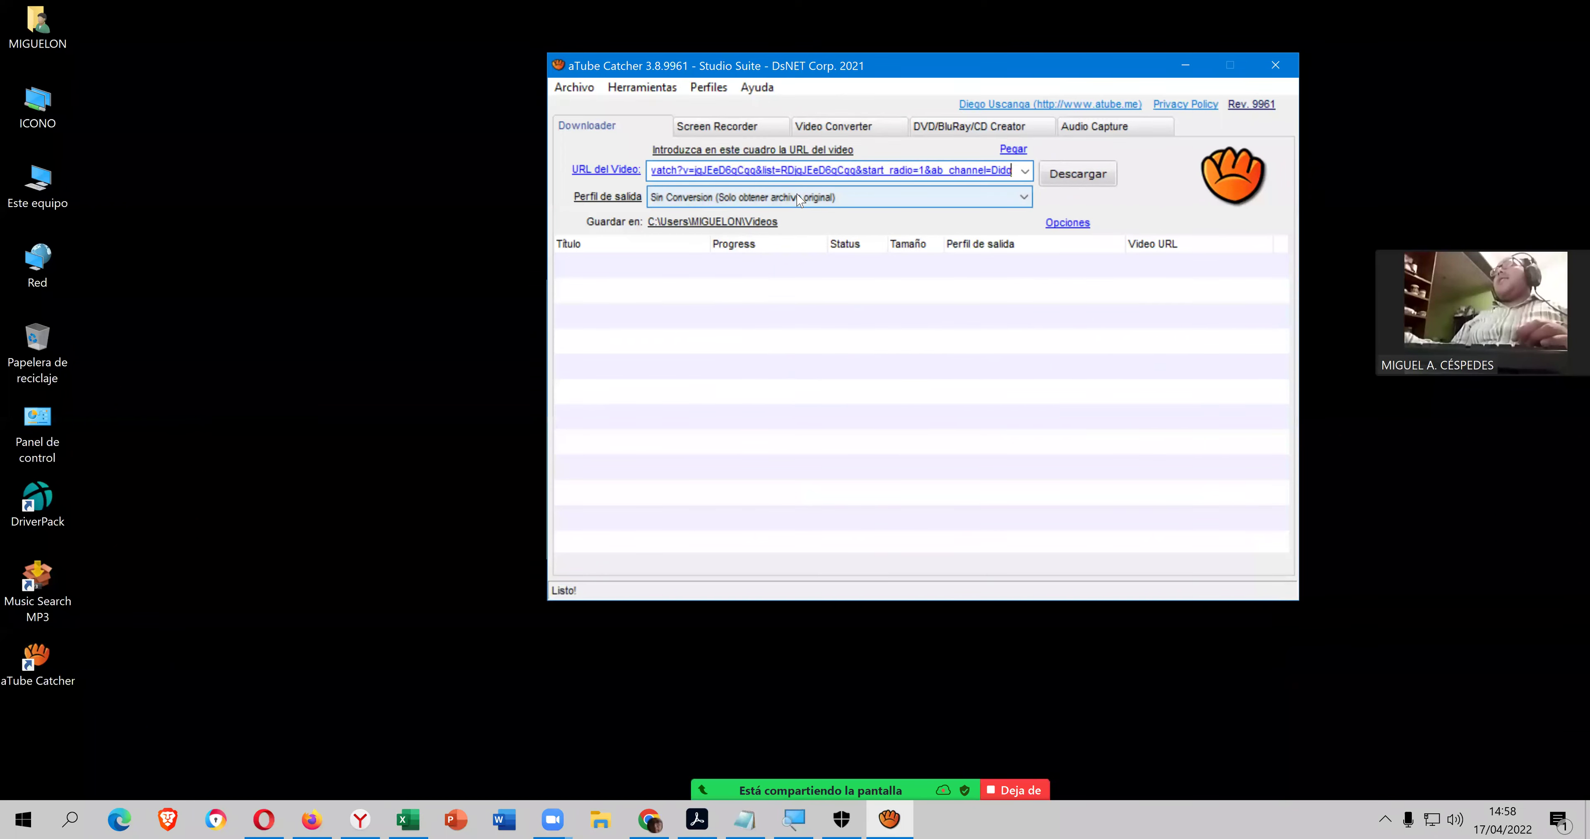
pyautogui.moveTo(802, 199)
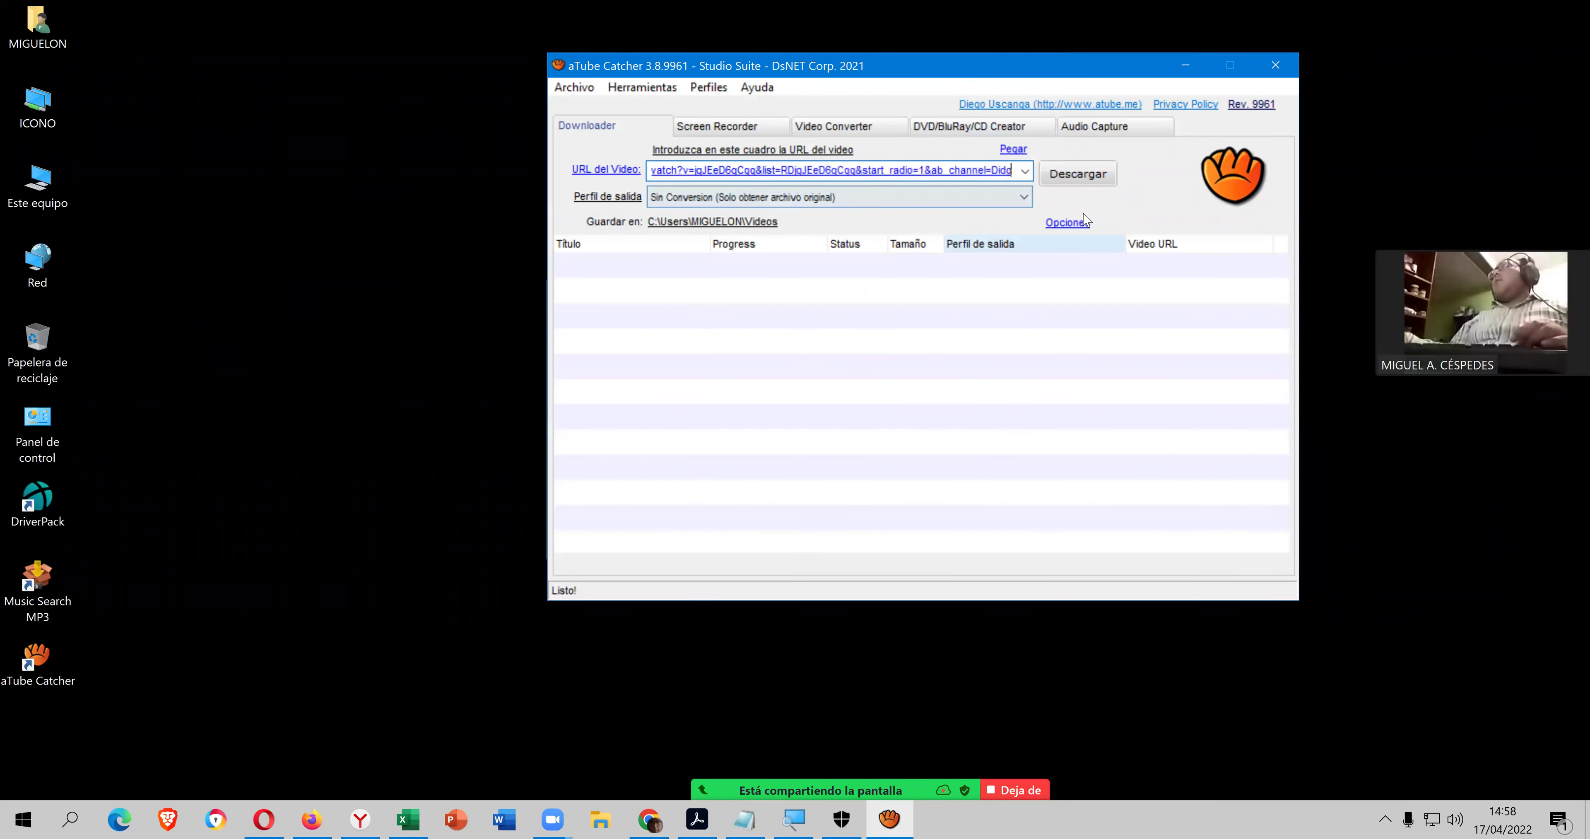
# - Set the active downloads to 1 in the video downloader options and close them
pyautogui.click(1065, 223)
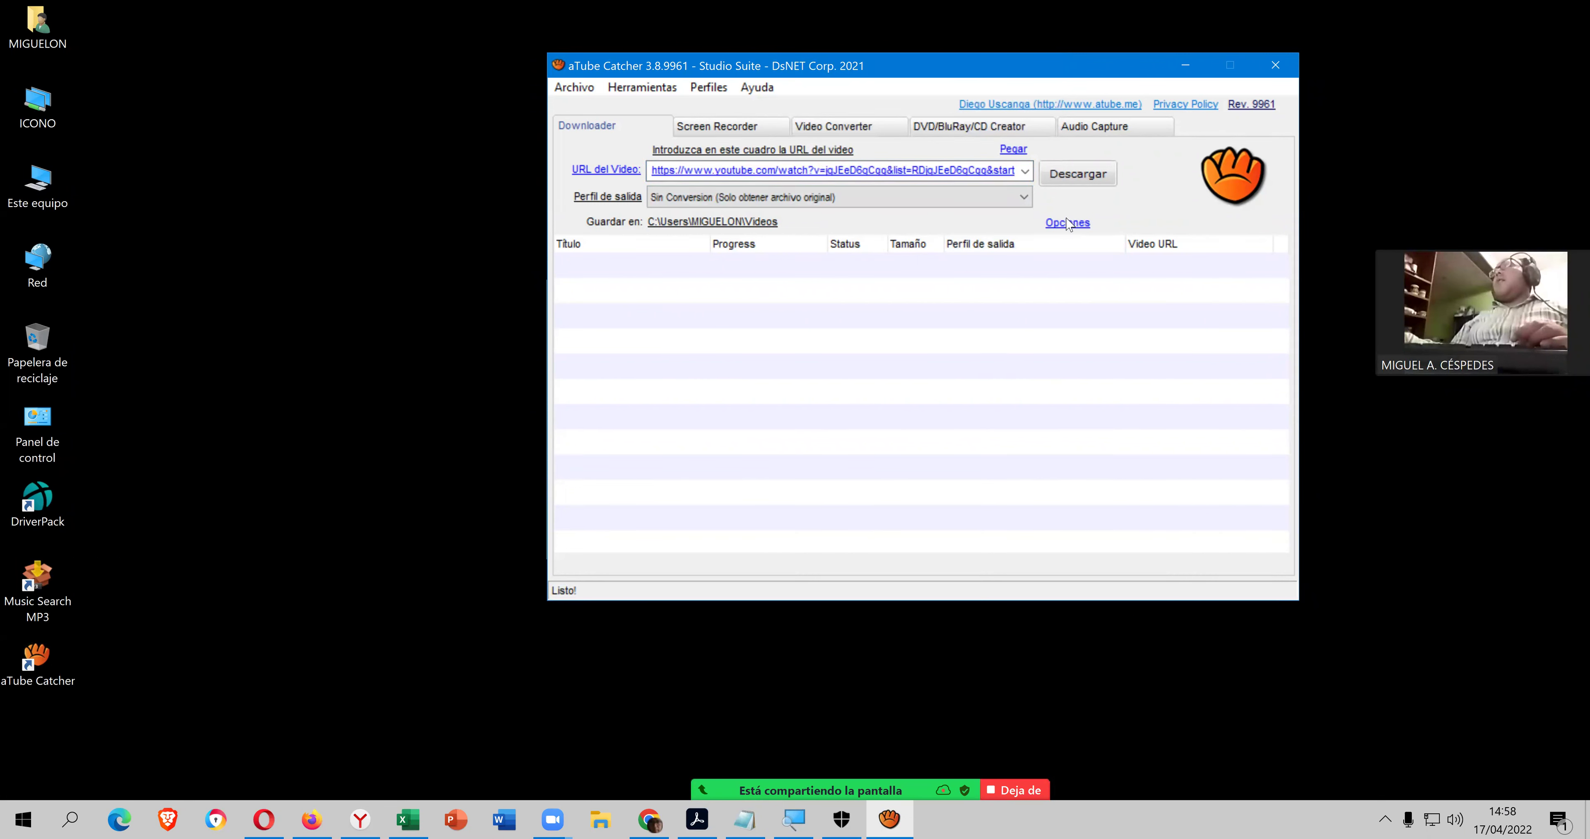
pyautogui.click(1060, 224)
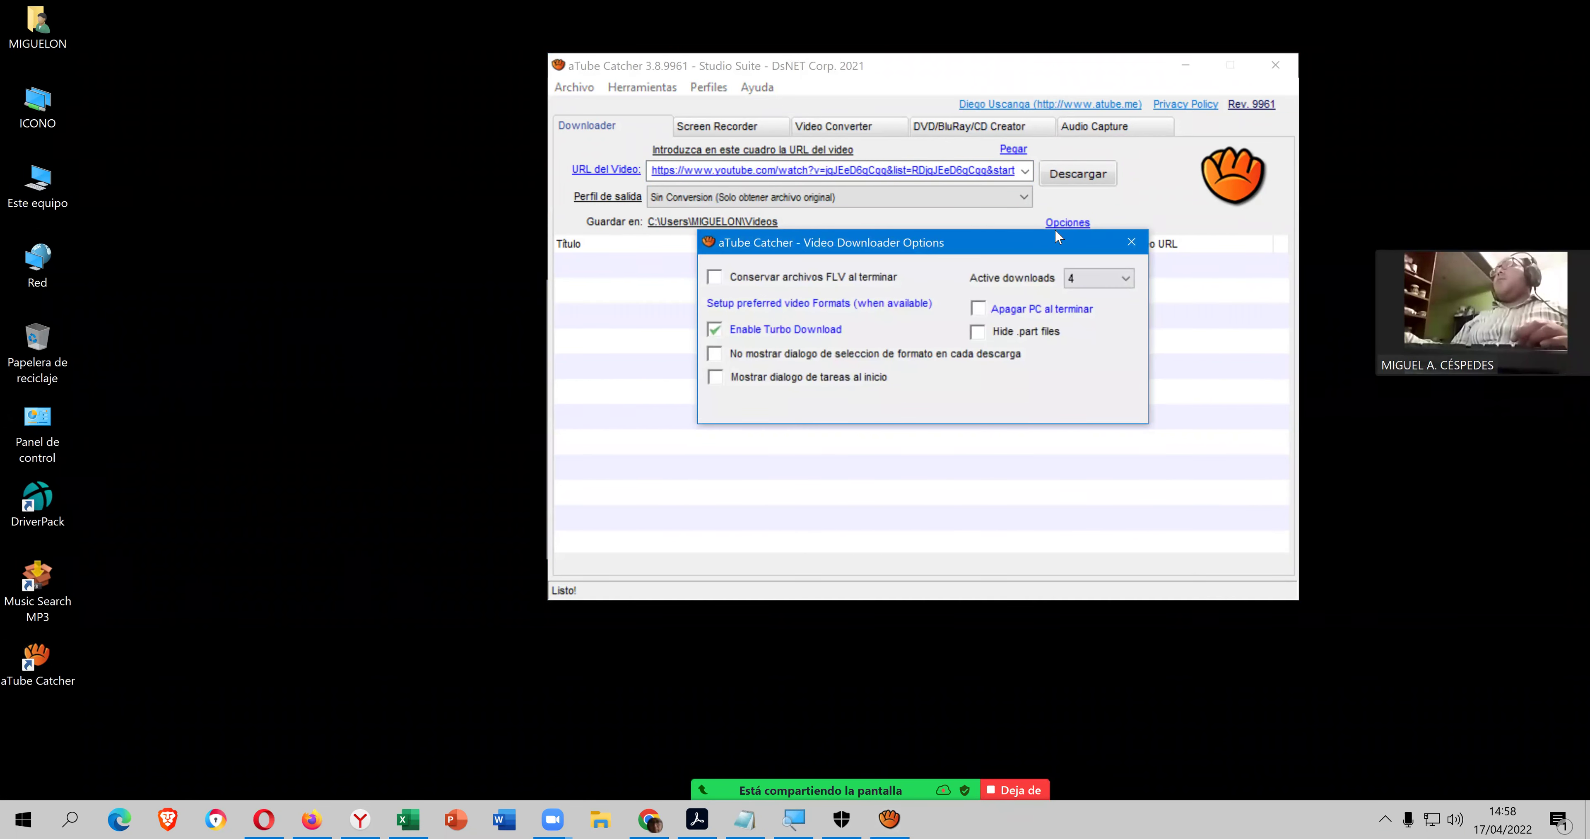
pyautogui.click(1093, 276)
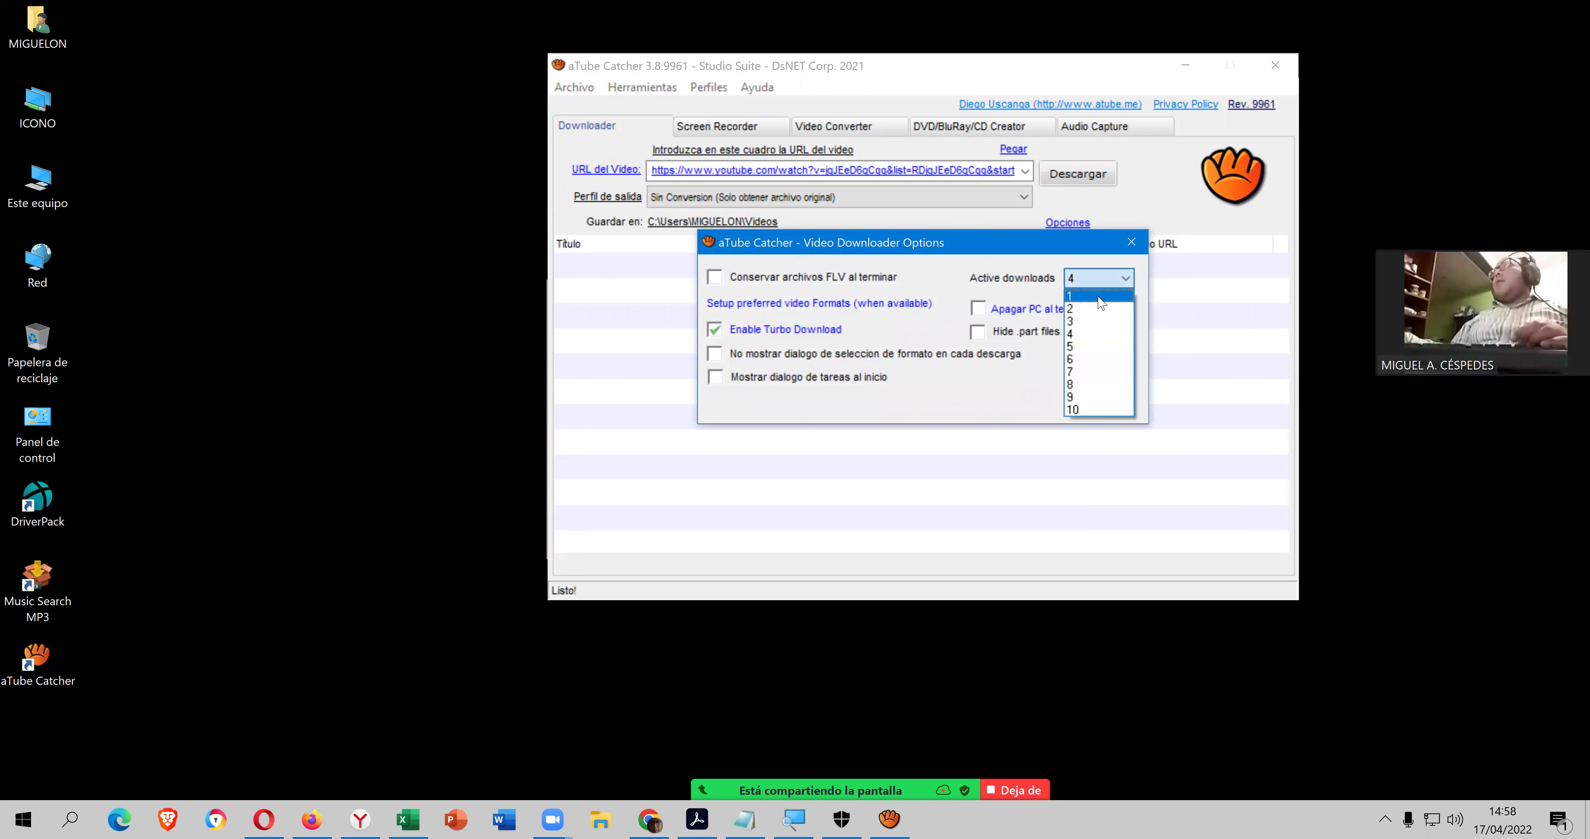
pyautogui.click(1097, 296)
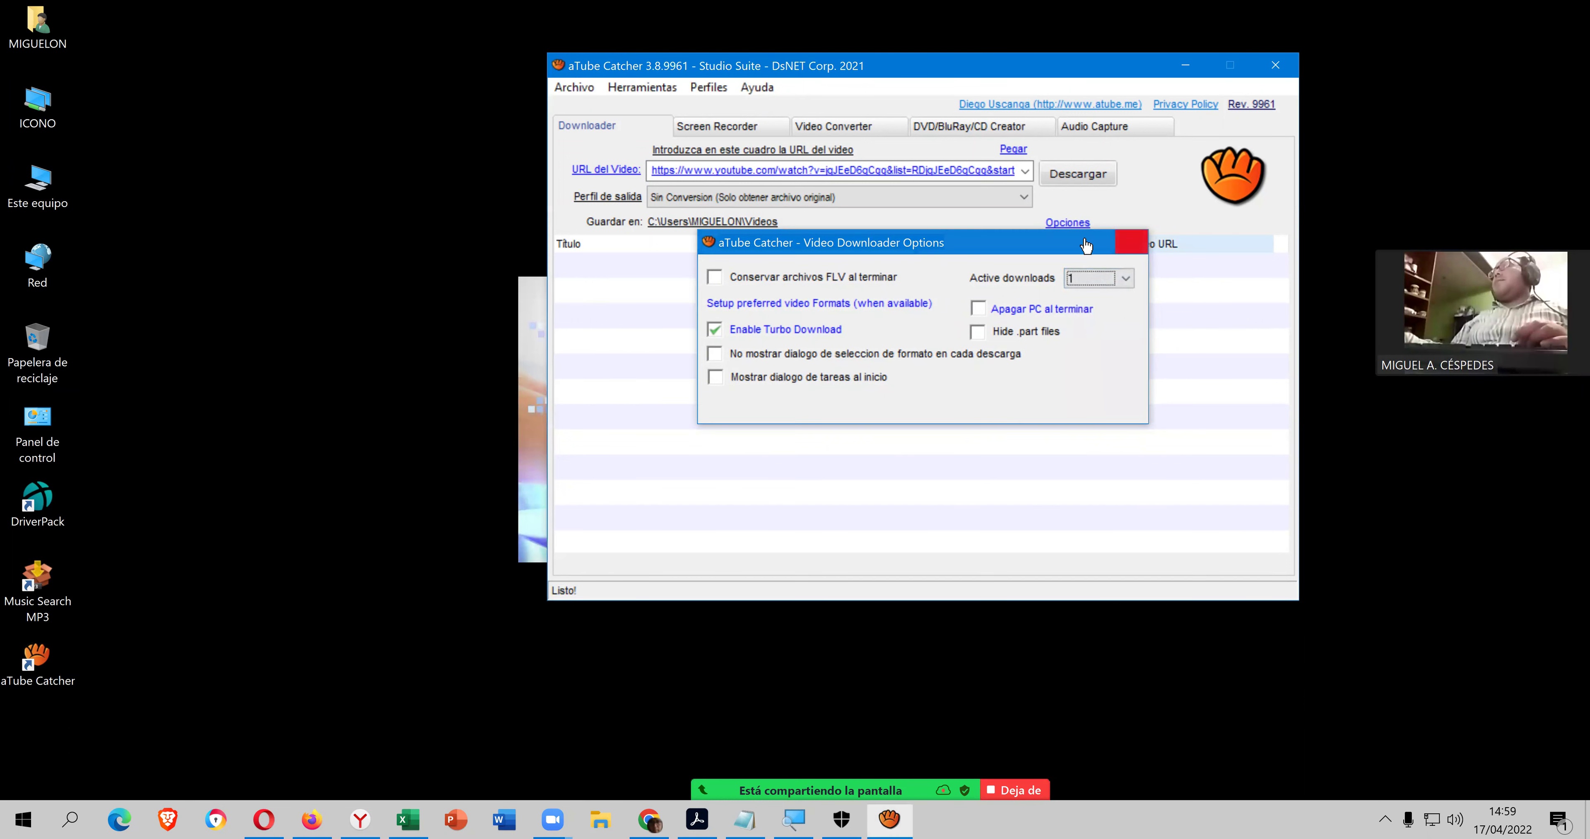
pyautogui.click(1130, 241)
# - Change the output folder for downloaded videos to Escritorio
pyautogui.click(737, 226)
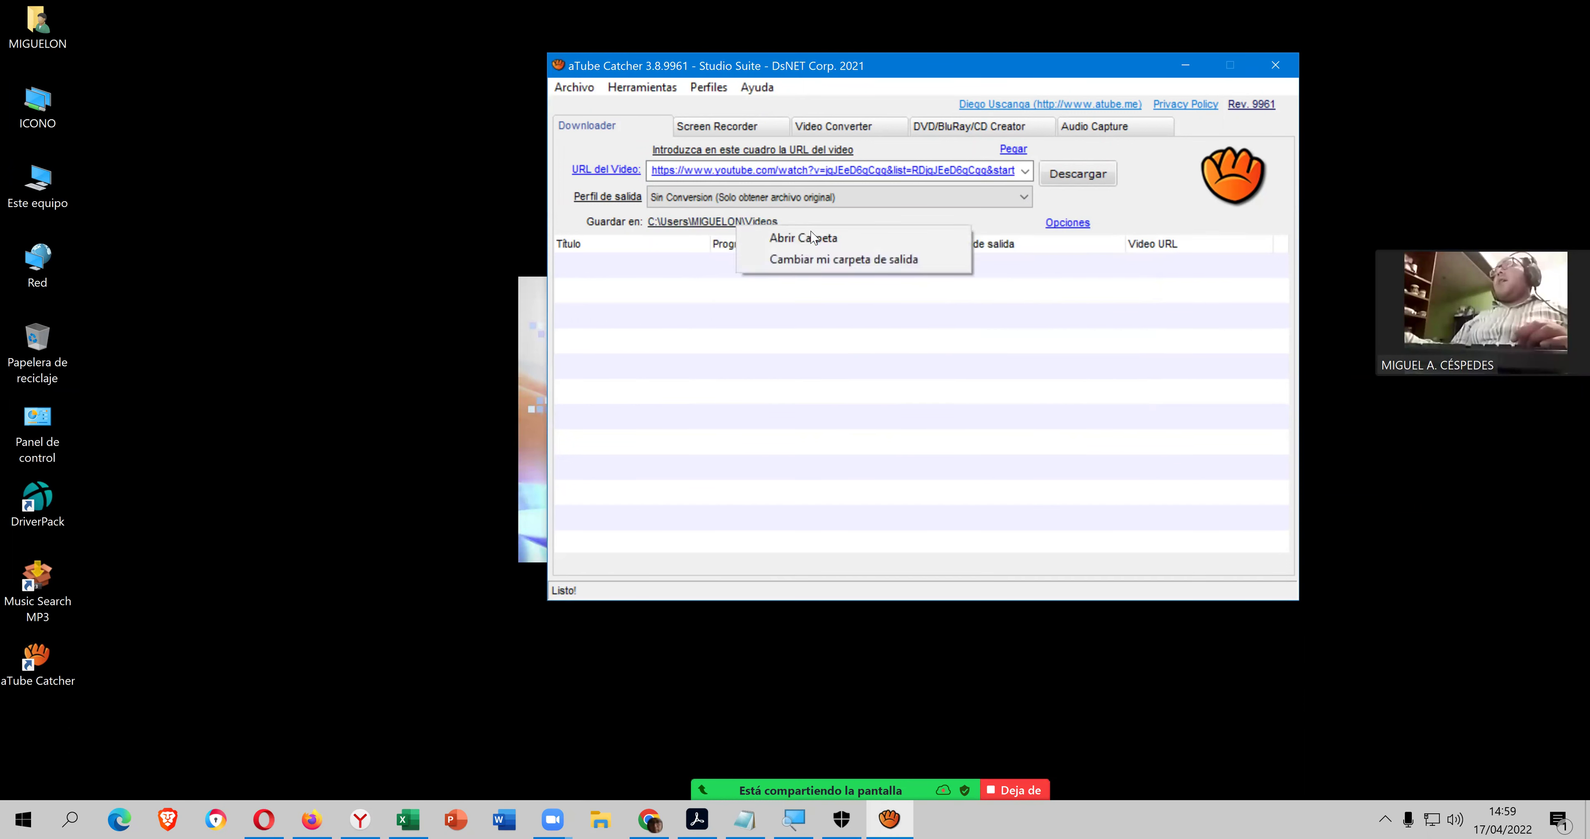
pyautogui.click(818, 260)
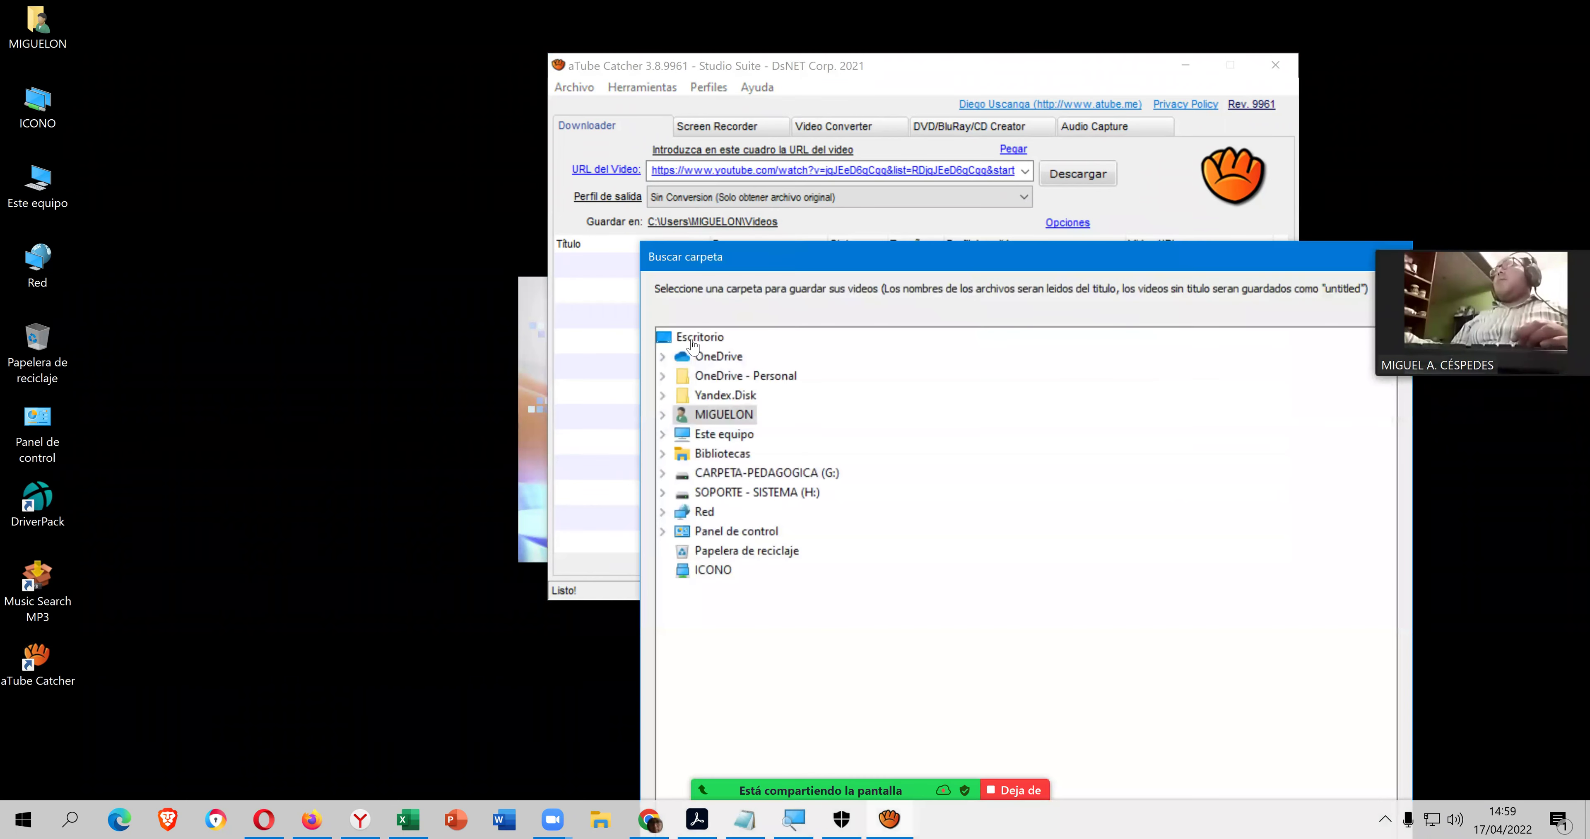
pyautogui.click(696, 338)
pyautogui.moveTo(1009, 259); pyautogui.dragTo(852, 351)
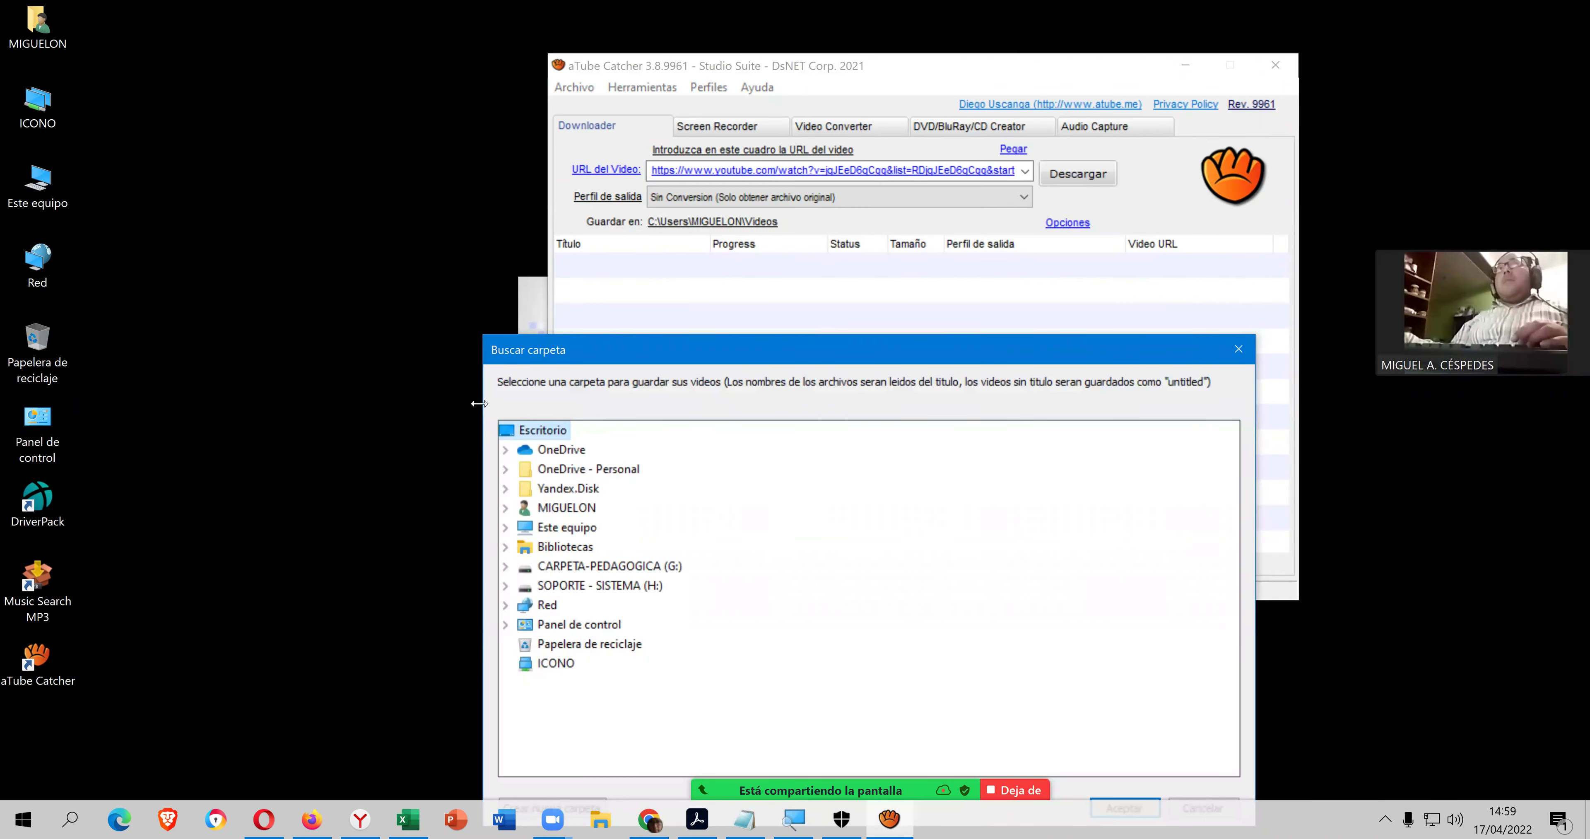
pyautogui.moveTo(842, 354); pyautogui.dragTo(700, 158)
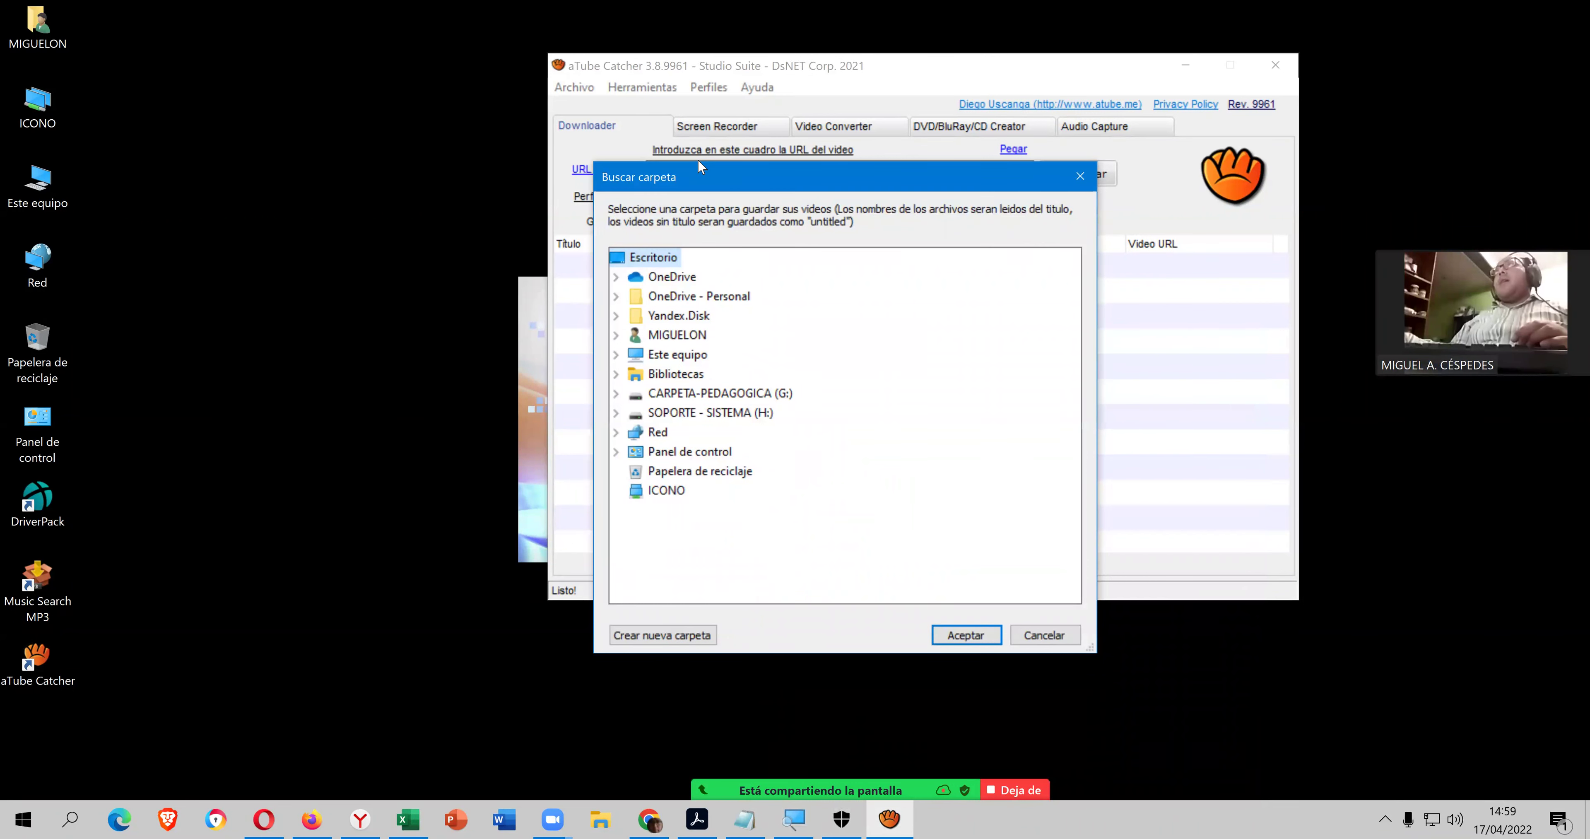
pyautogui.moveTo(695, 274); pyautogui.dragTo(694, 269)
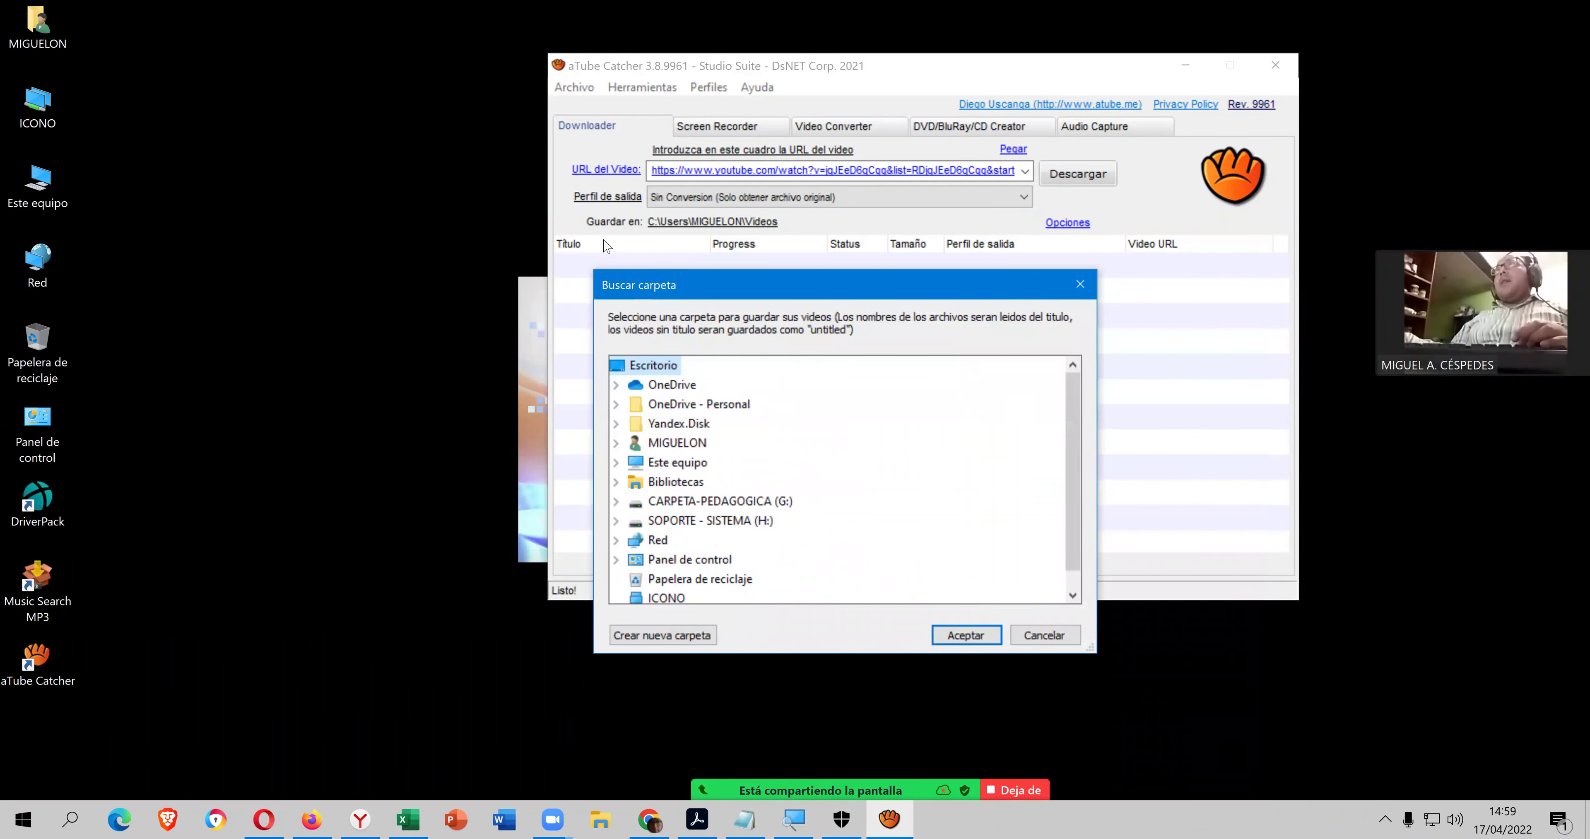
pyautogui.moveTo(607, 246); pyautogui.dragTo(598, 246)
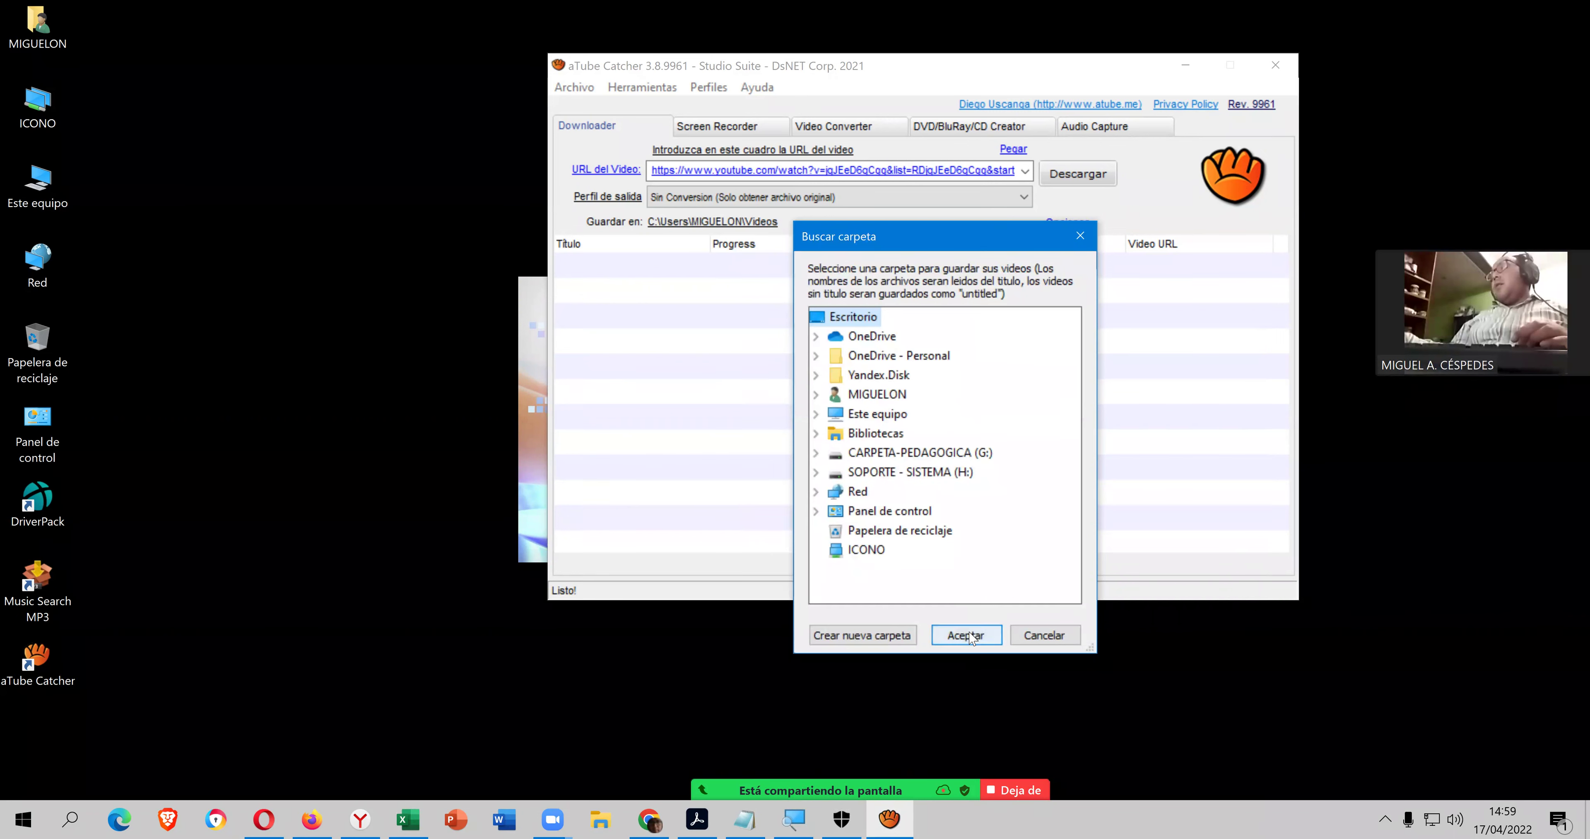
pyautogui.click(967, 635)
# - Start downloading the Dido - White Flag (Acoustic) video in the 2048x1152 4K UHDV video/mp4 format
pyautogui.click(1077, 176)
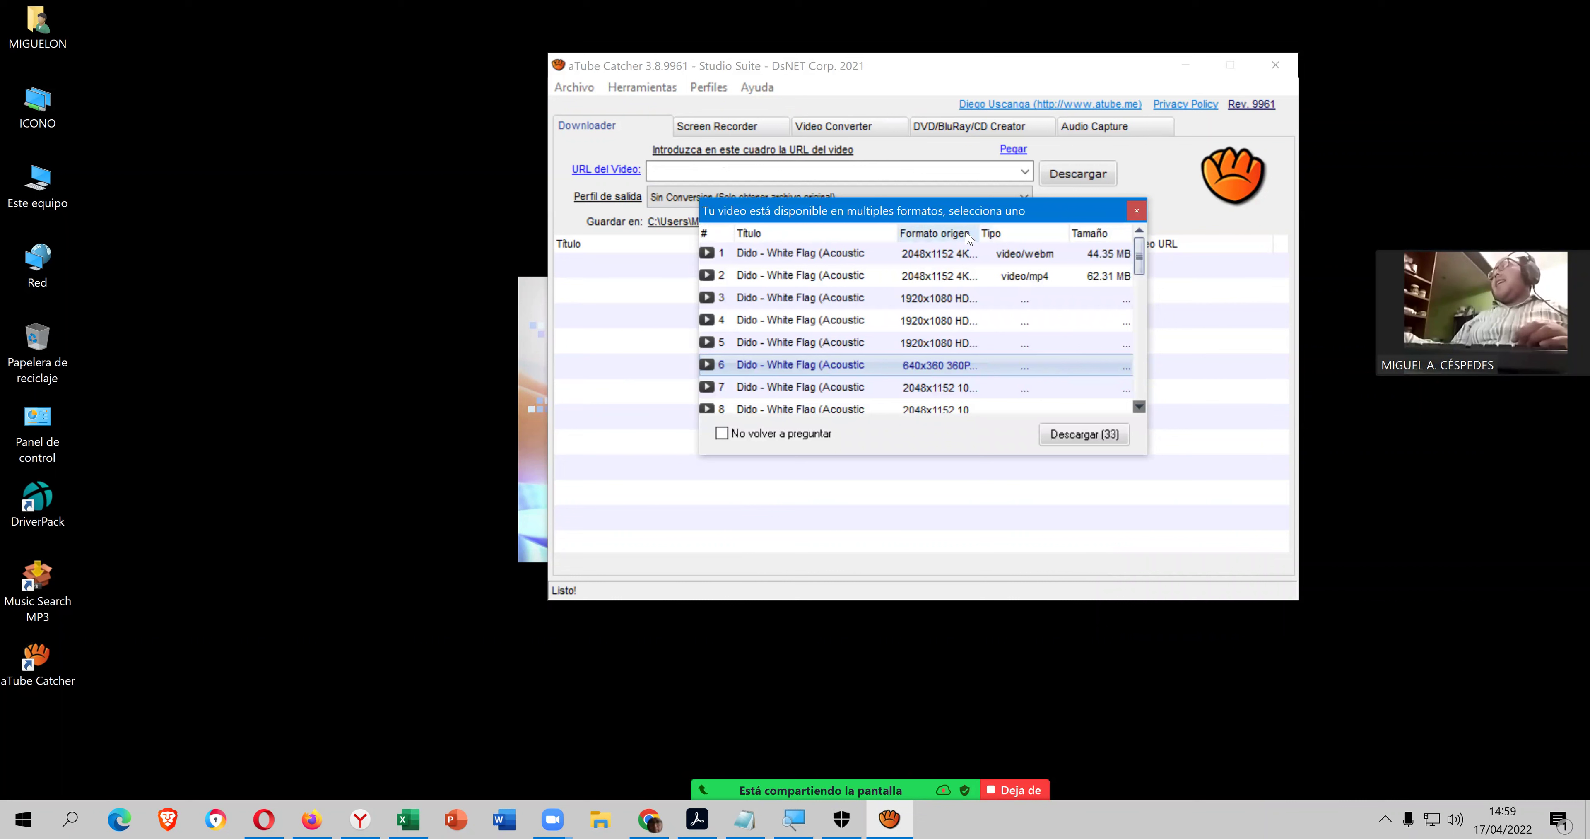
pyautogui.moveTo(1004, 228); pyautogui.dragTo(1012, 232)
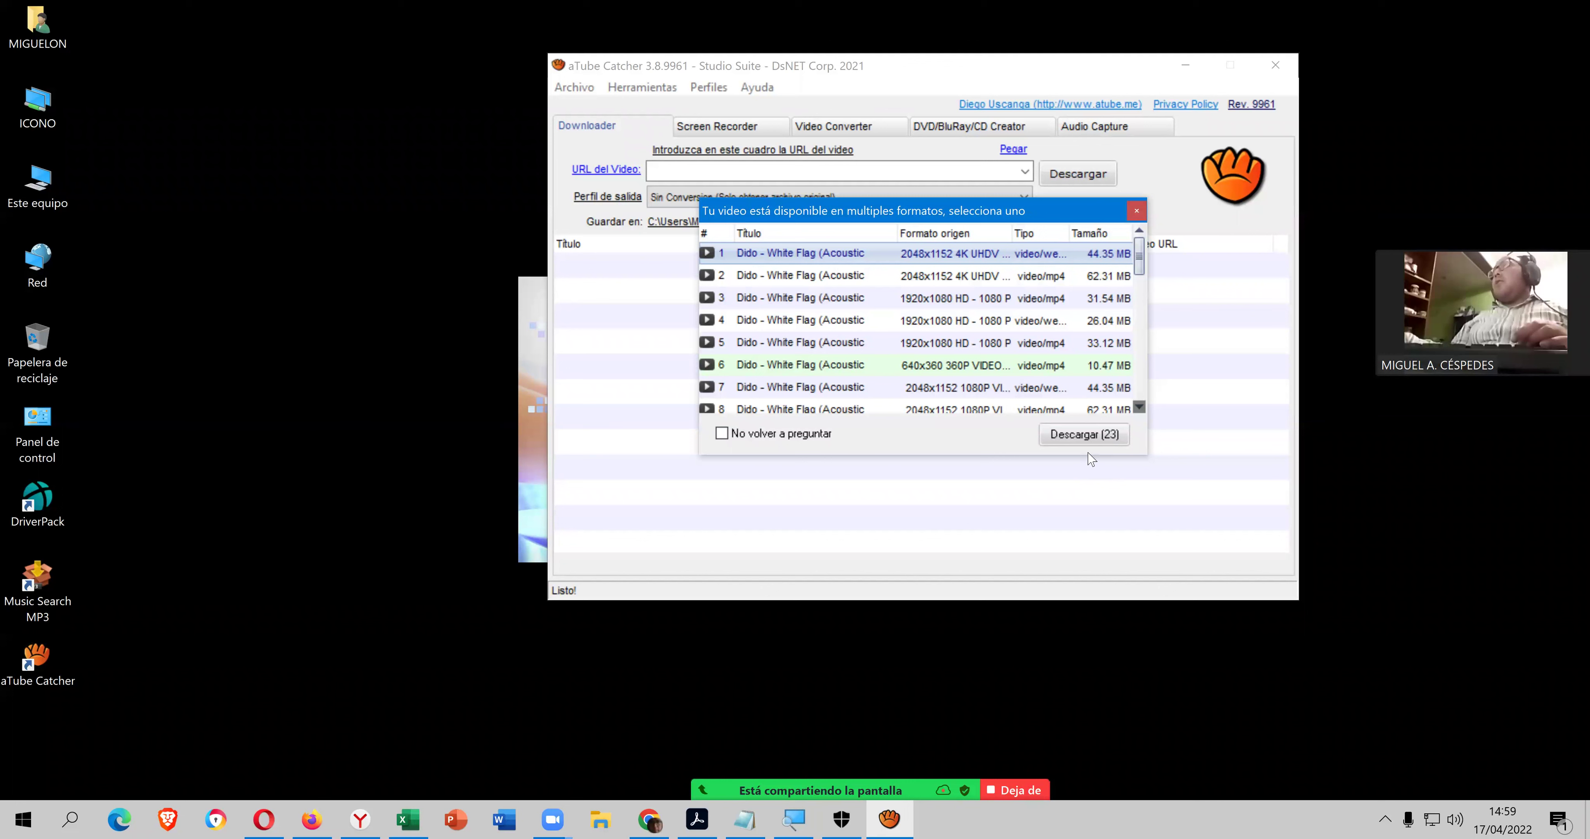
pyautogui.doubleClick(1069, 233)
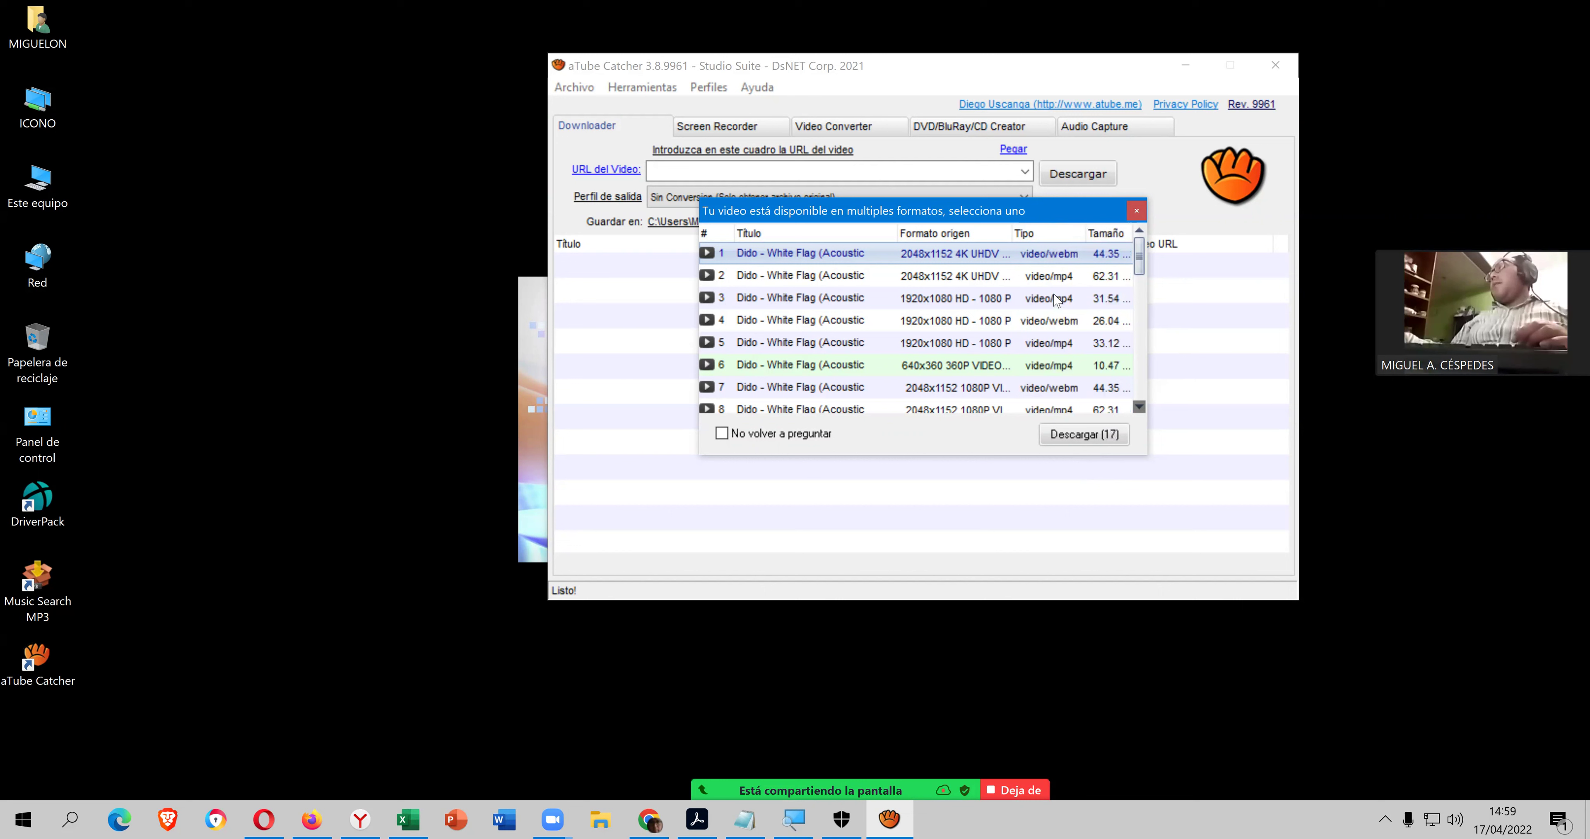
pyautogui.click(1060, 278)
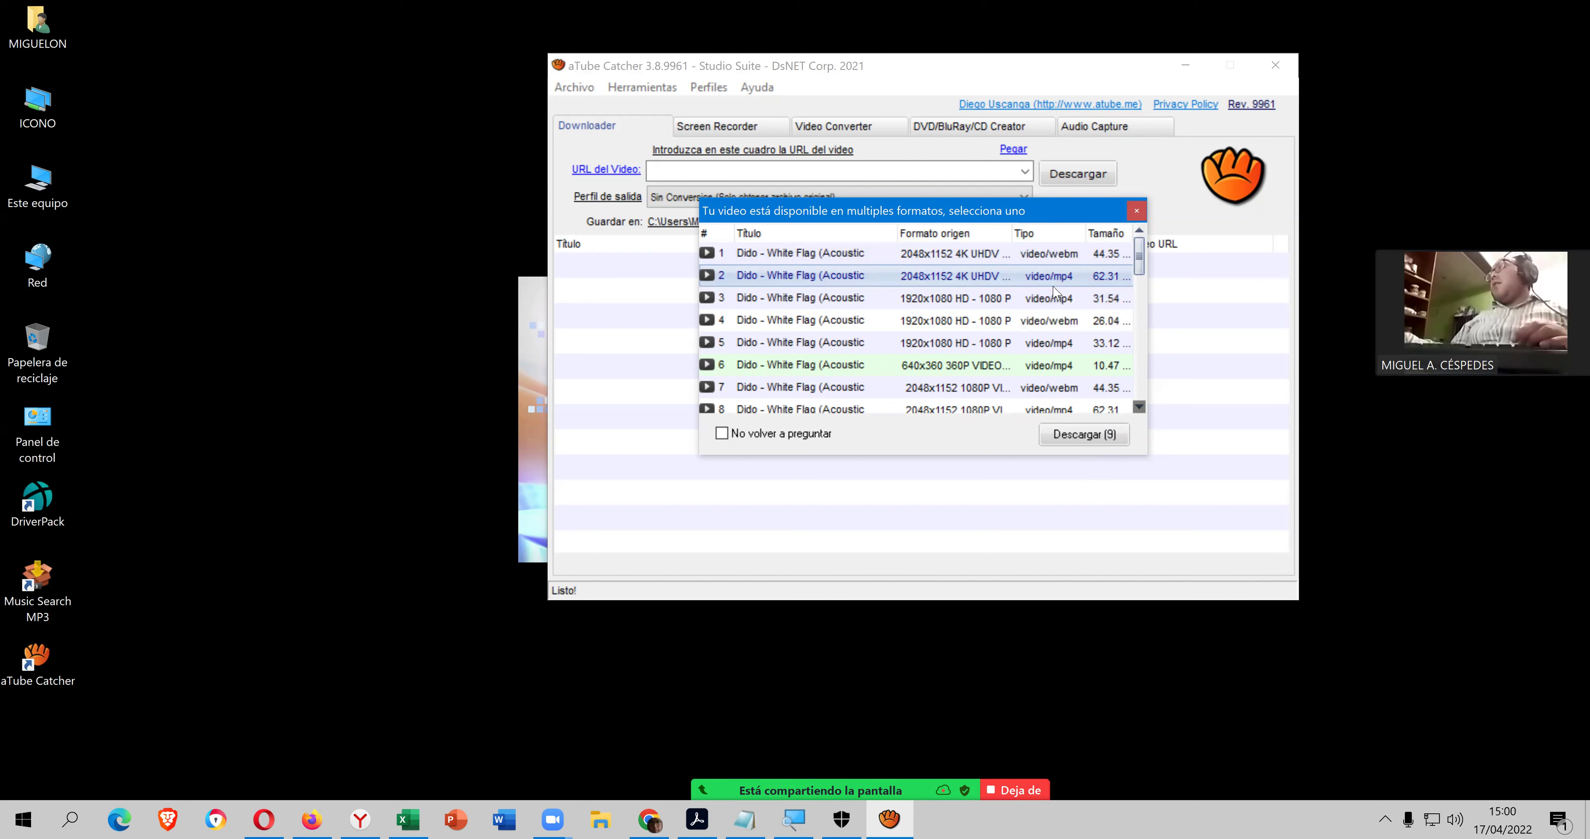
pyautogui.click(1081, 435)
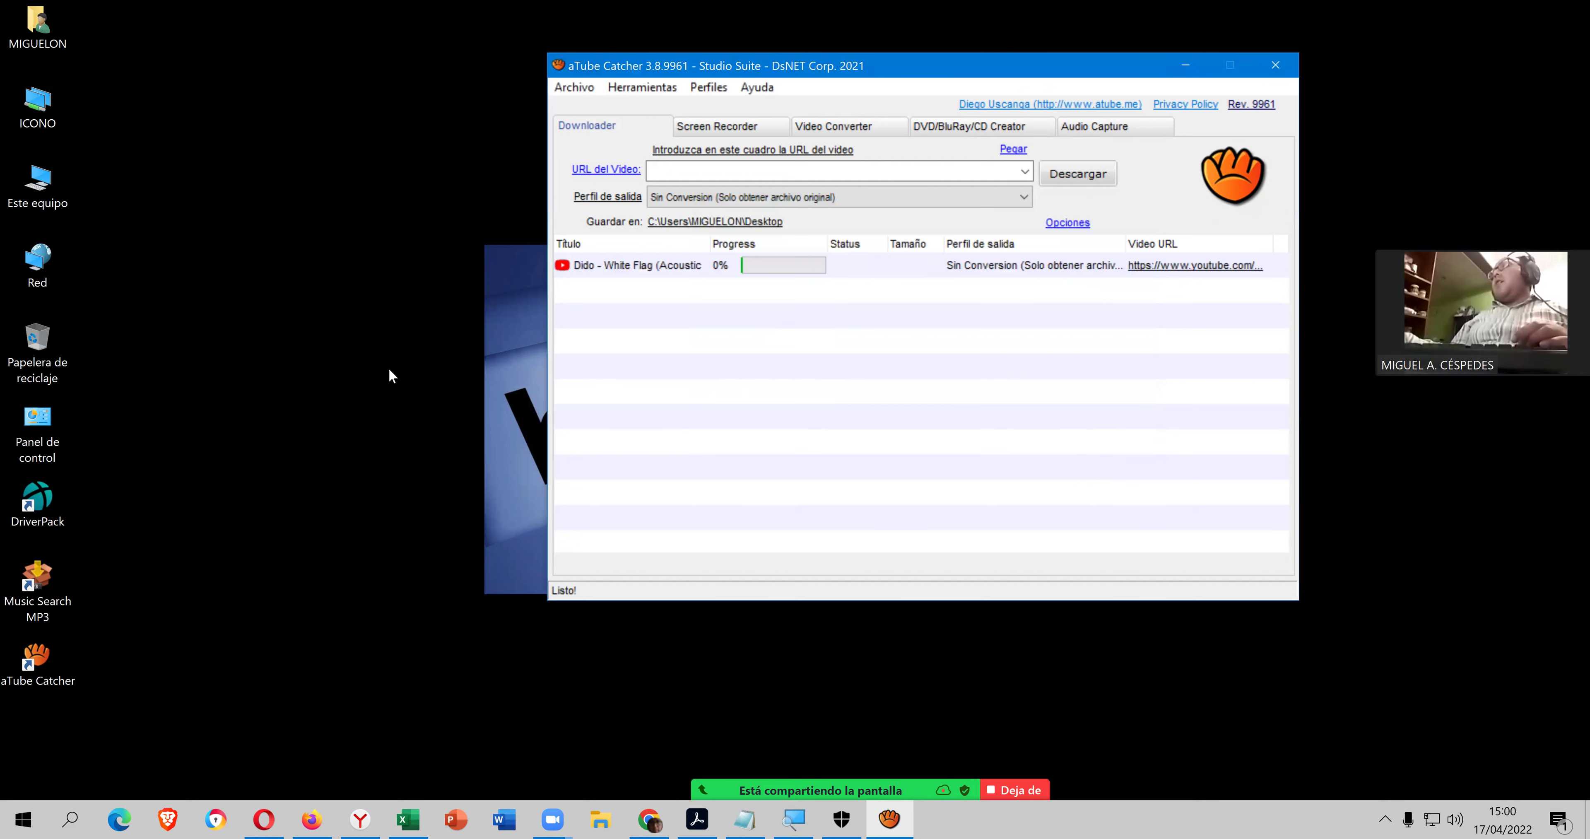
# - Move the Music Search MP3 and aTube Catcher desktop shortcuts into the ICONO folder and refresh the desktop
pyautogui.rightClick(332, 355)
pyautogui.click(395, 437)
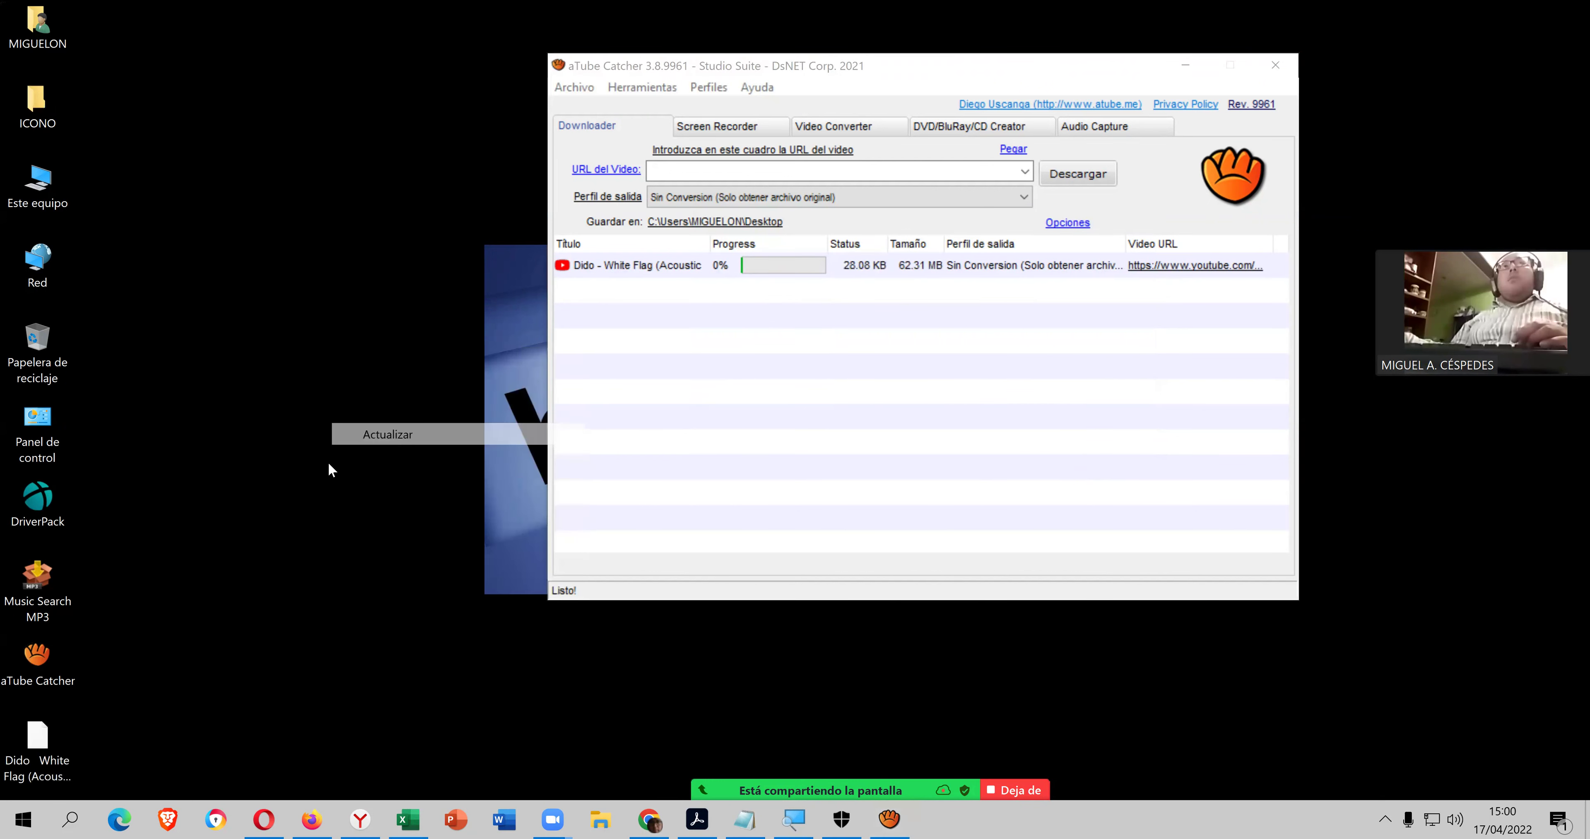
pyautogui.moveTo(143, 678); pyautogui.dragTo(43, 117)
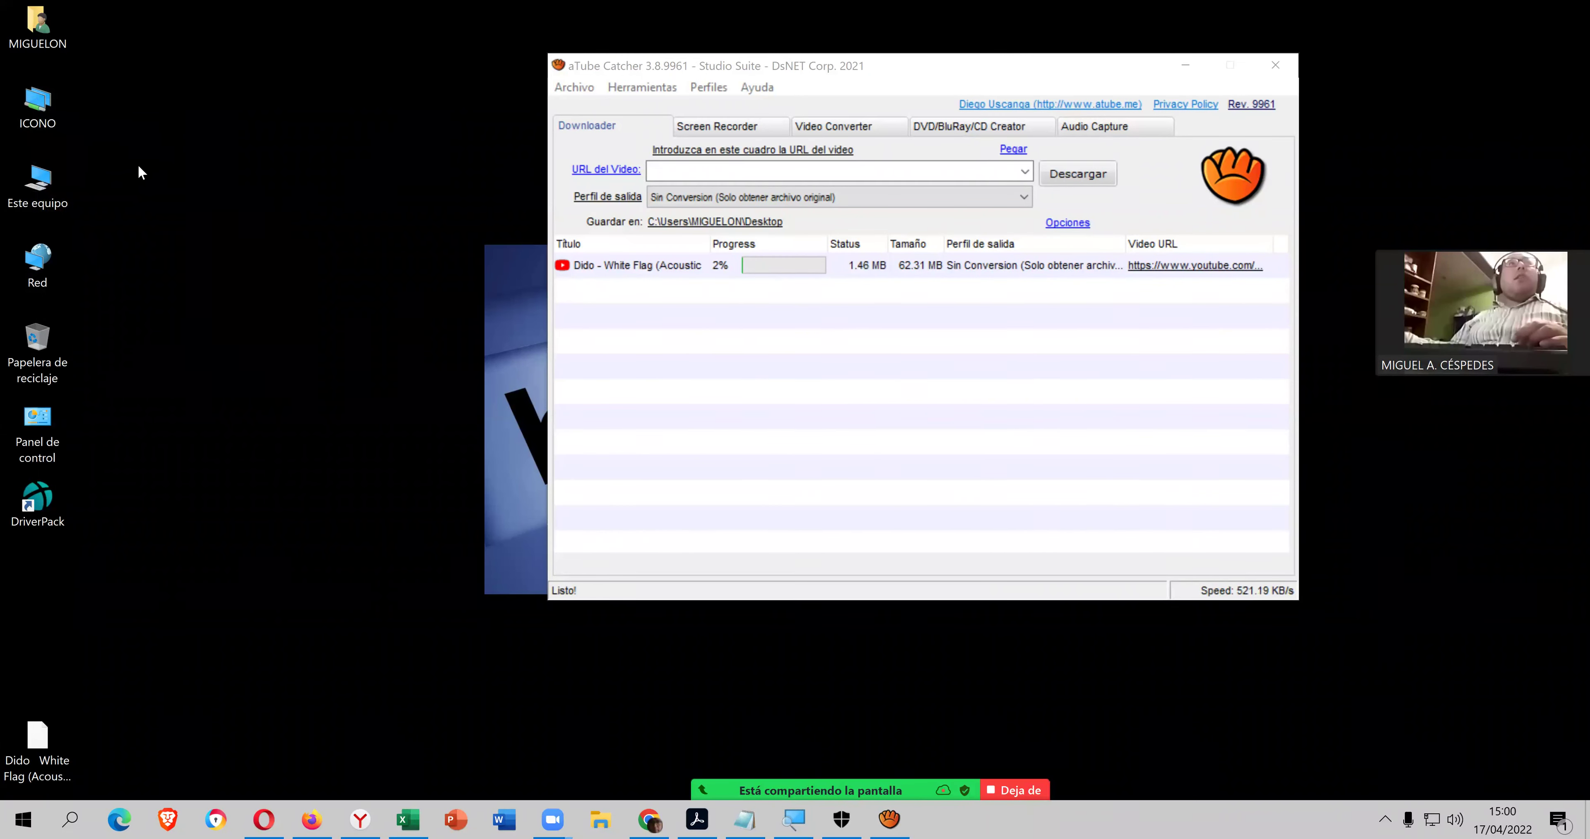
pyautogui.rightClick(207, 216)
pyautogui.click(280, 302)
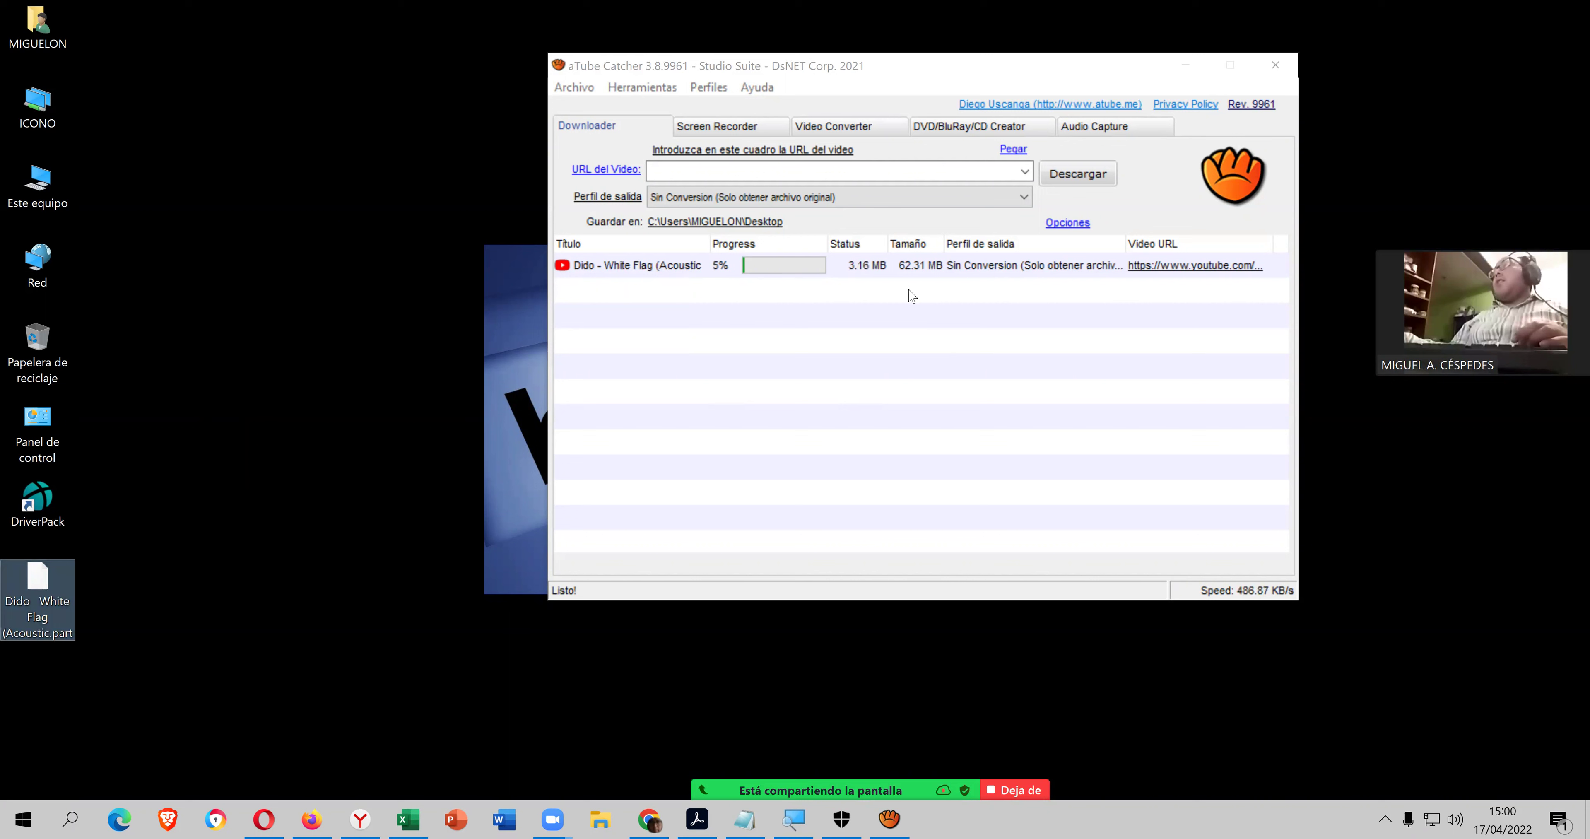
pyautogui.rightClick(249, 332)
pyautogui.click(311, 417)
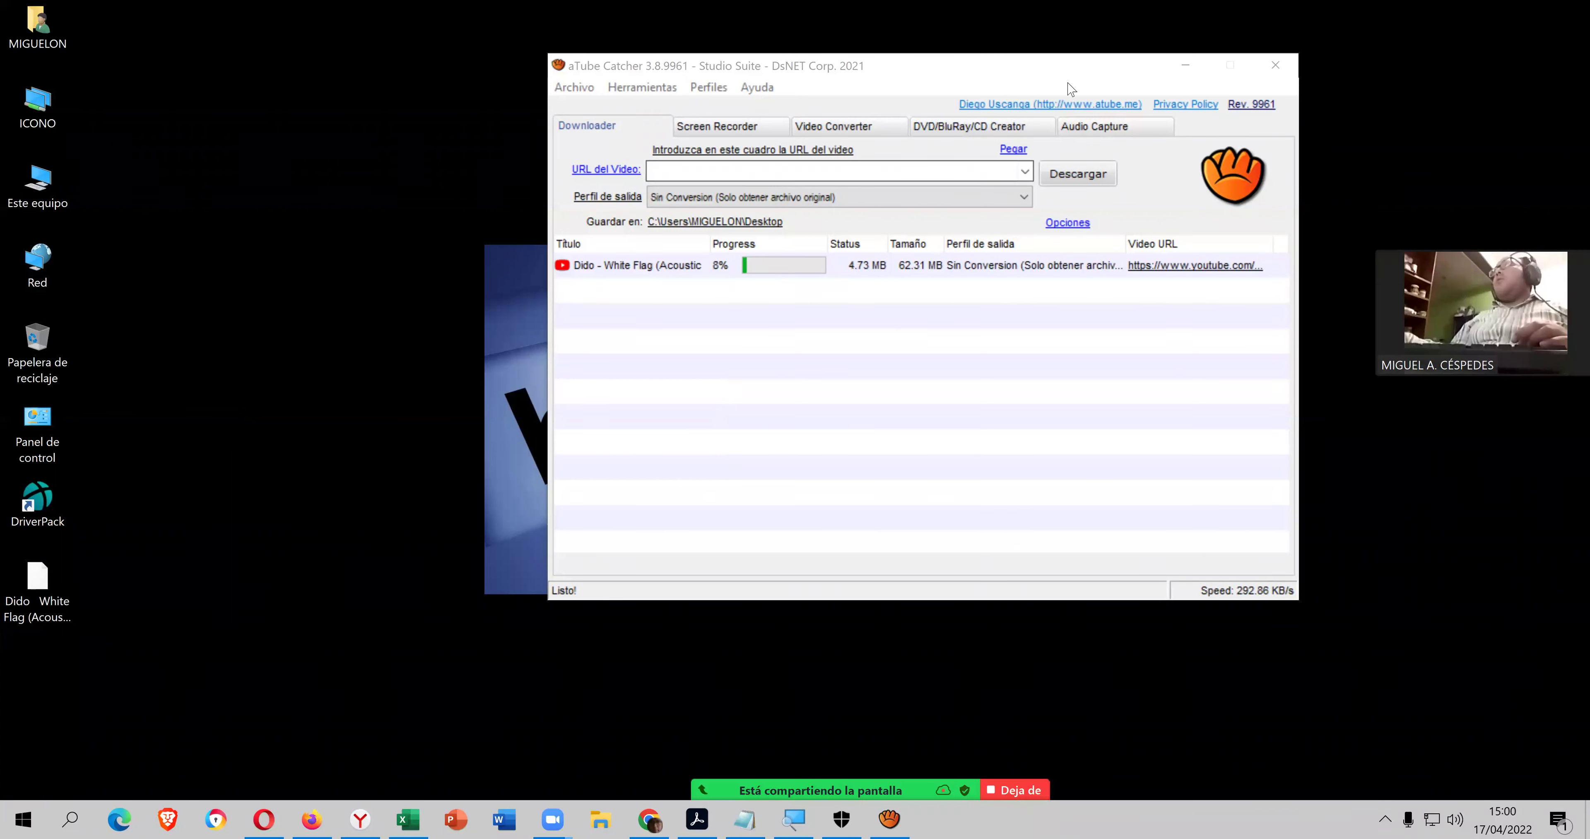
# - Look over the aTube Catcher Screen Recorder settings and the output profiles available in the Downloader
pyautogui.moveTo(877, 63); pyautogui.dragTo(767, 60)
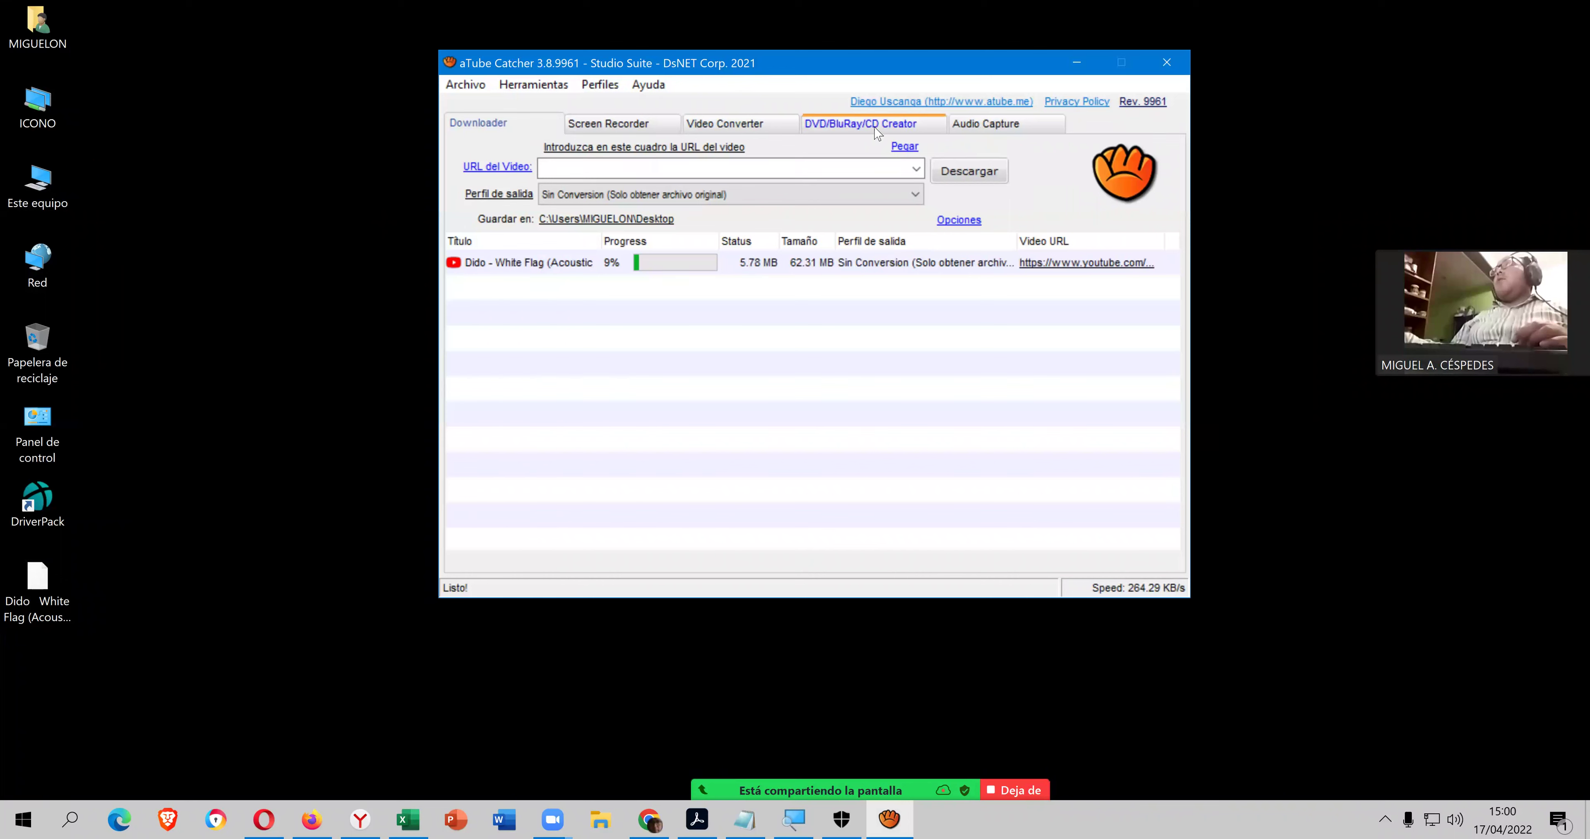
pyautogui.click(983, 127)
pyautogui.click(646, 125)
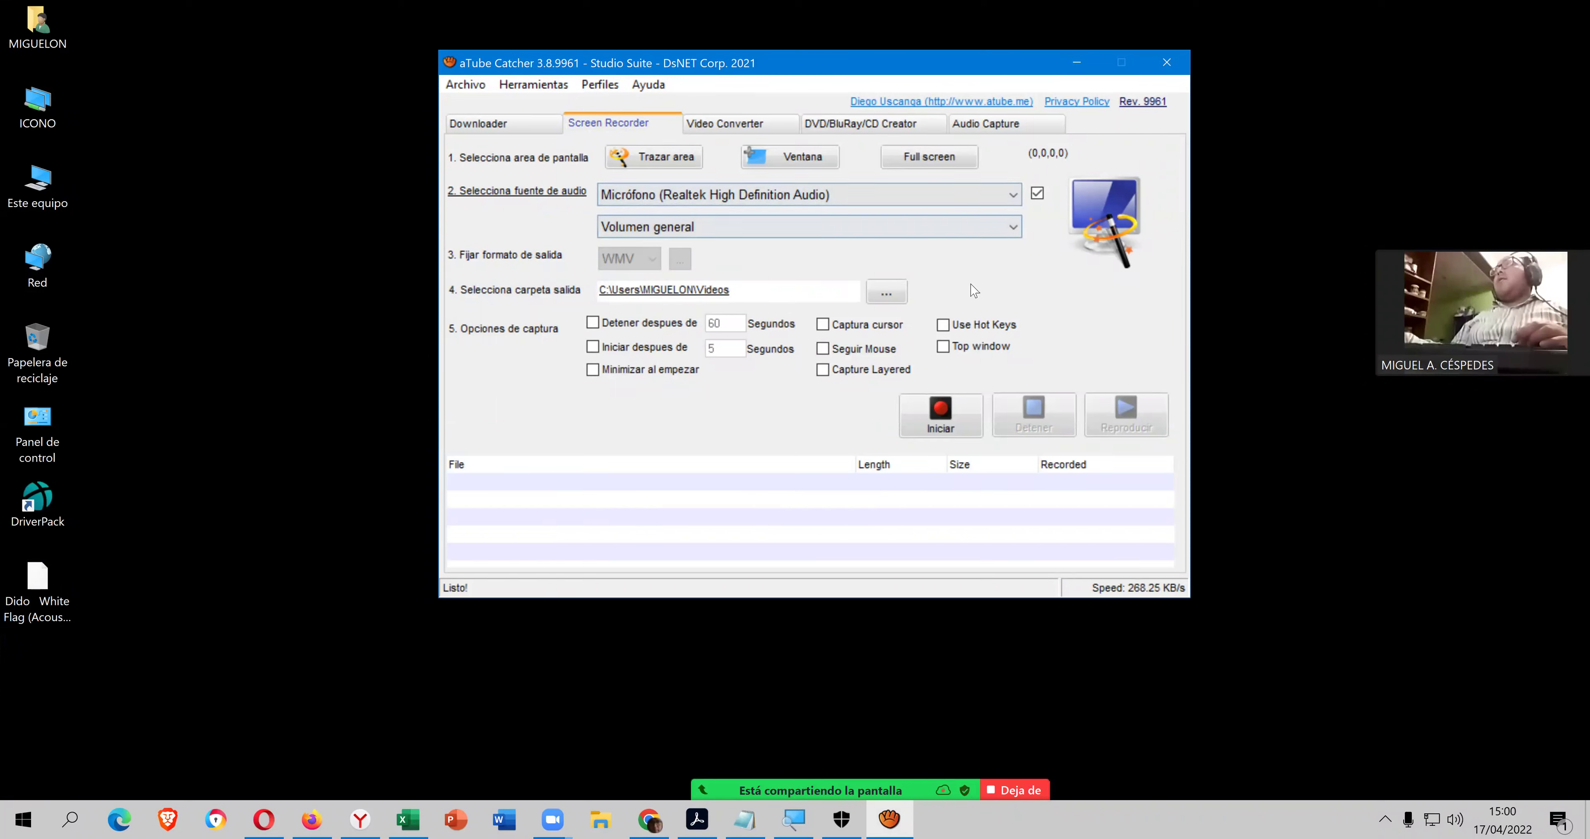
pyautogui.click(536, 121)
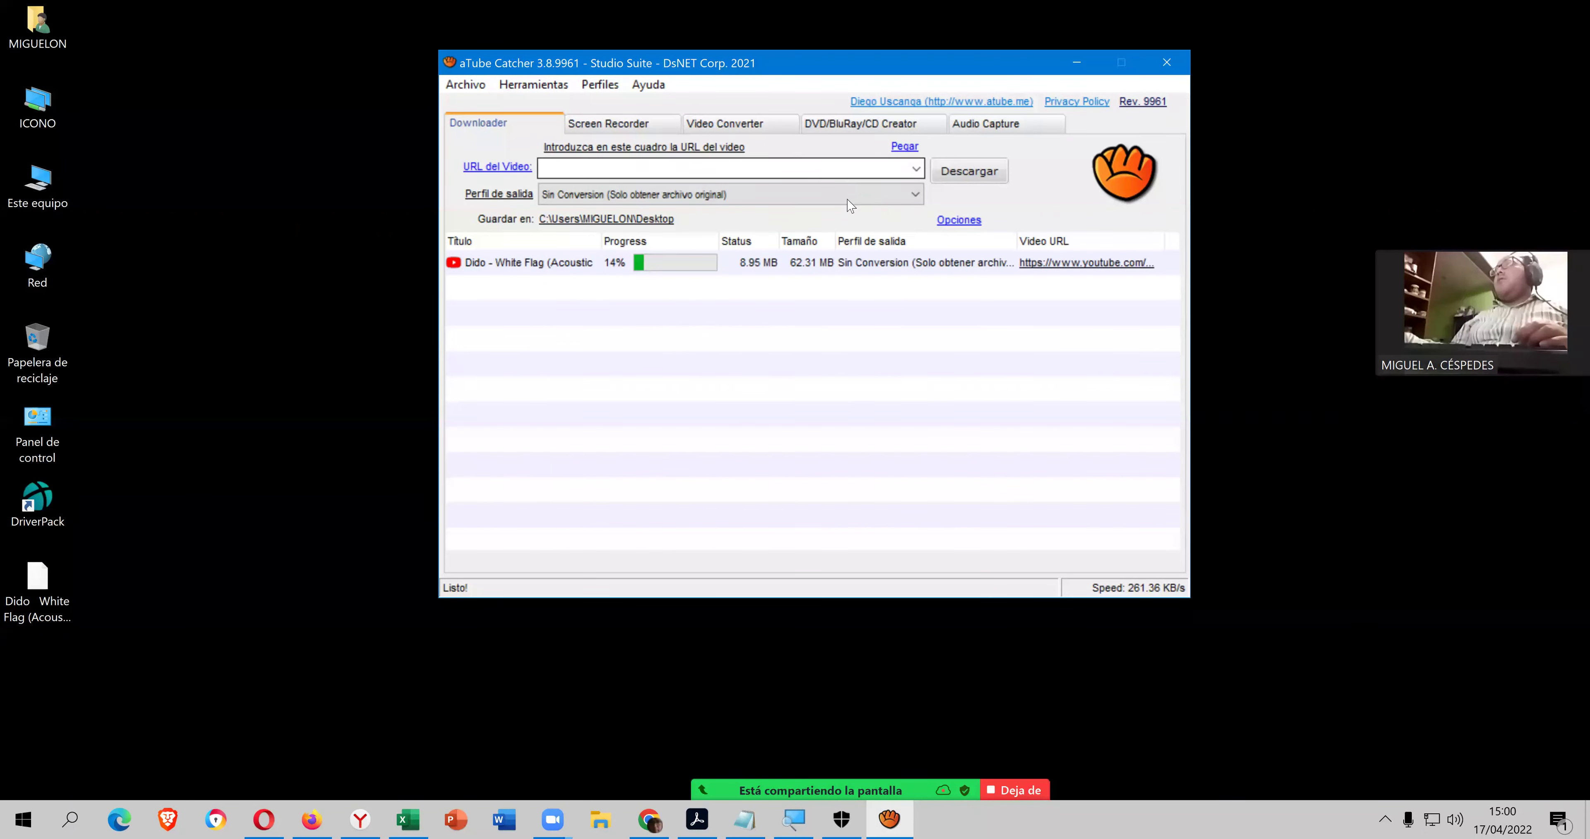
pyautogui.click(916, 195)
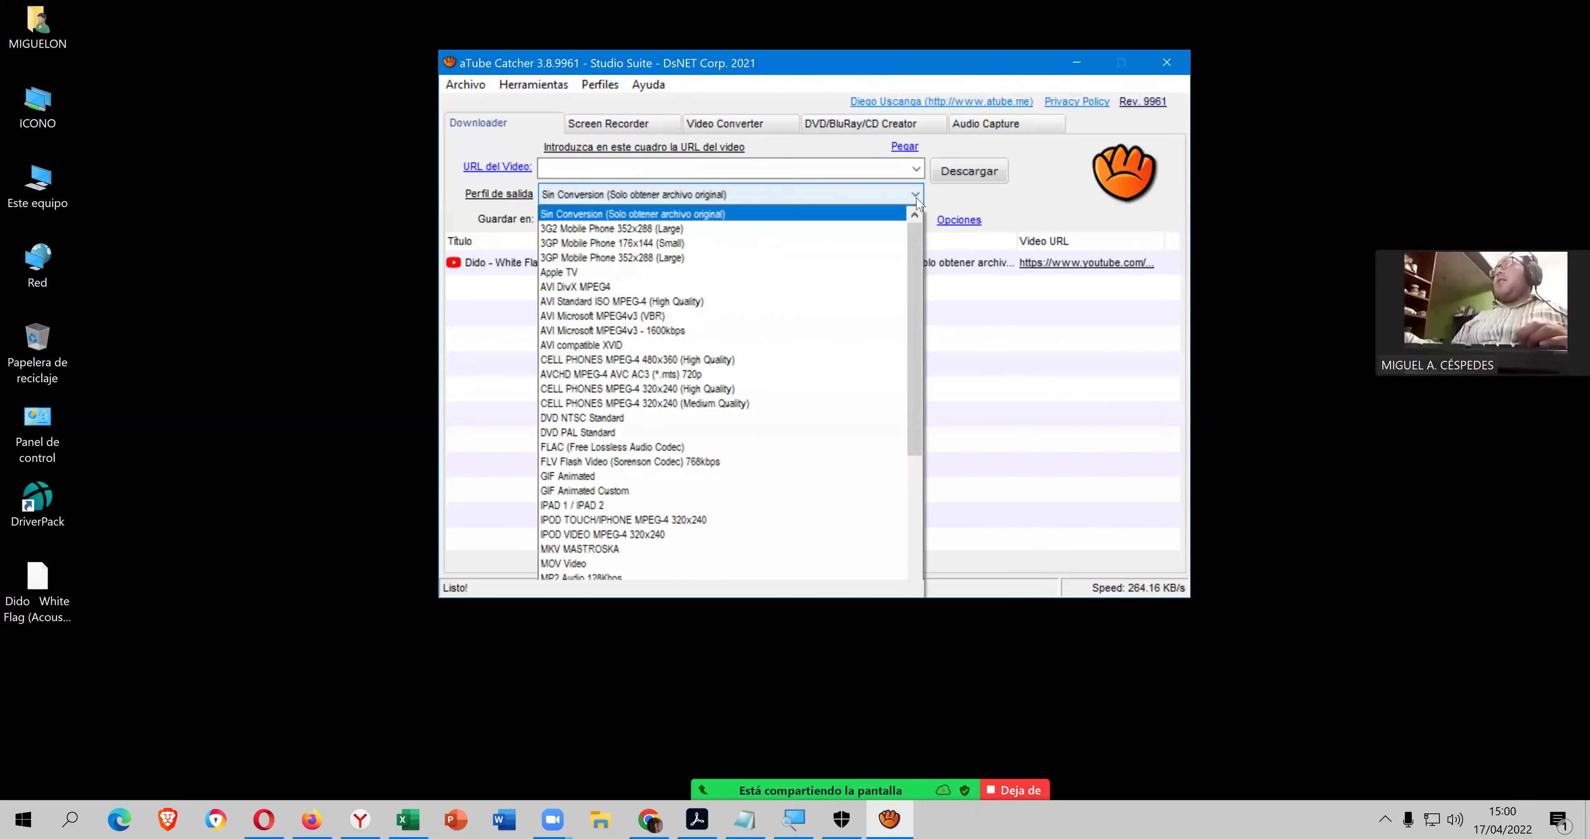
pyautogui.click(918, 179)
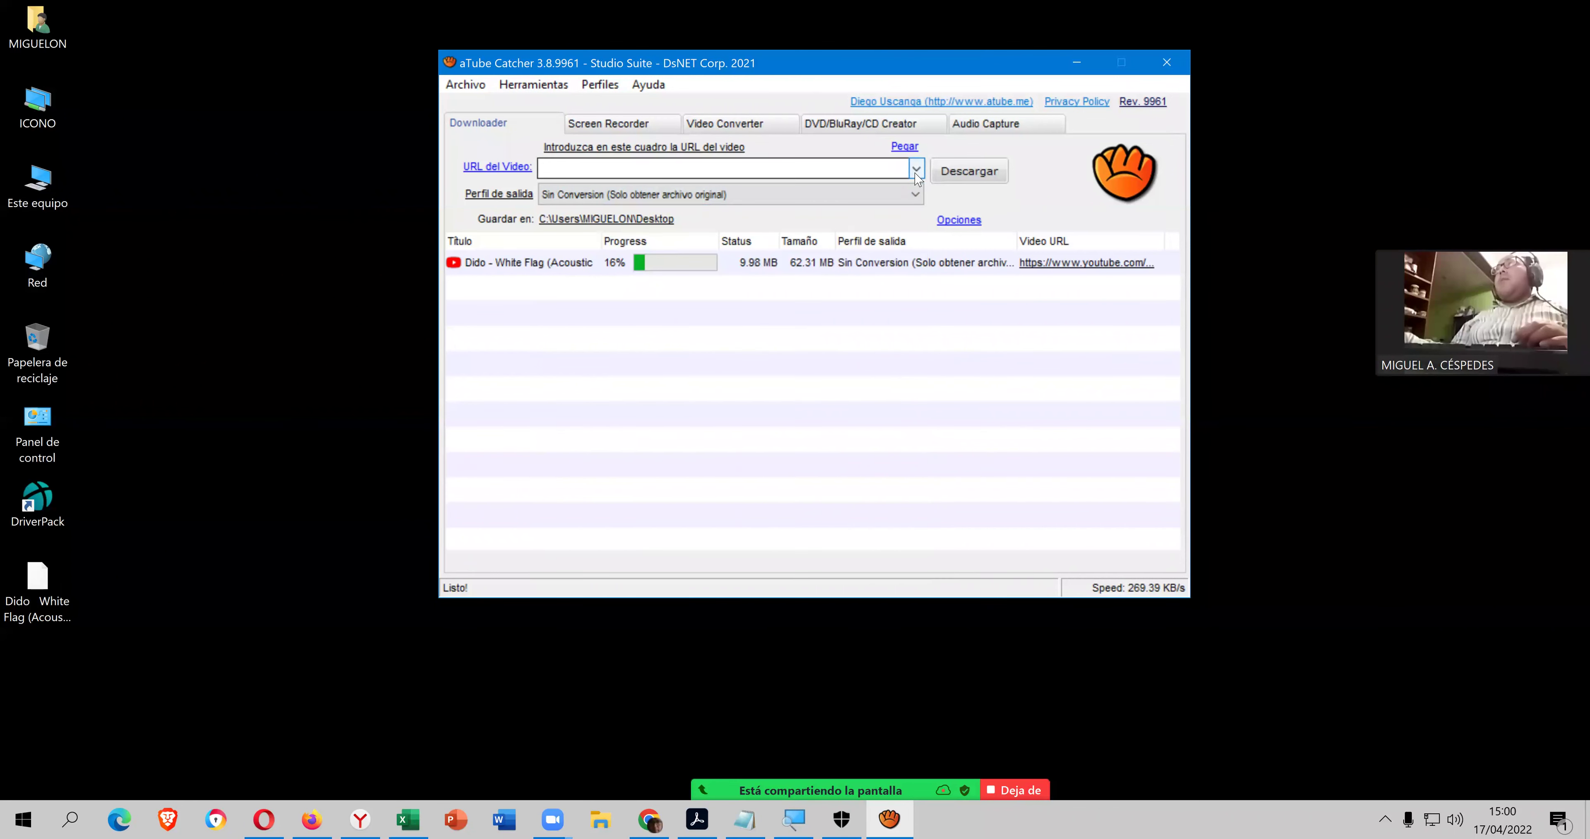
# - Clear the list of recent video URLs and minimize the aTube Catcher window
pyautogui.click(916, 172)
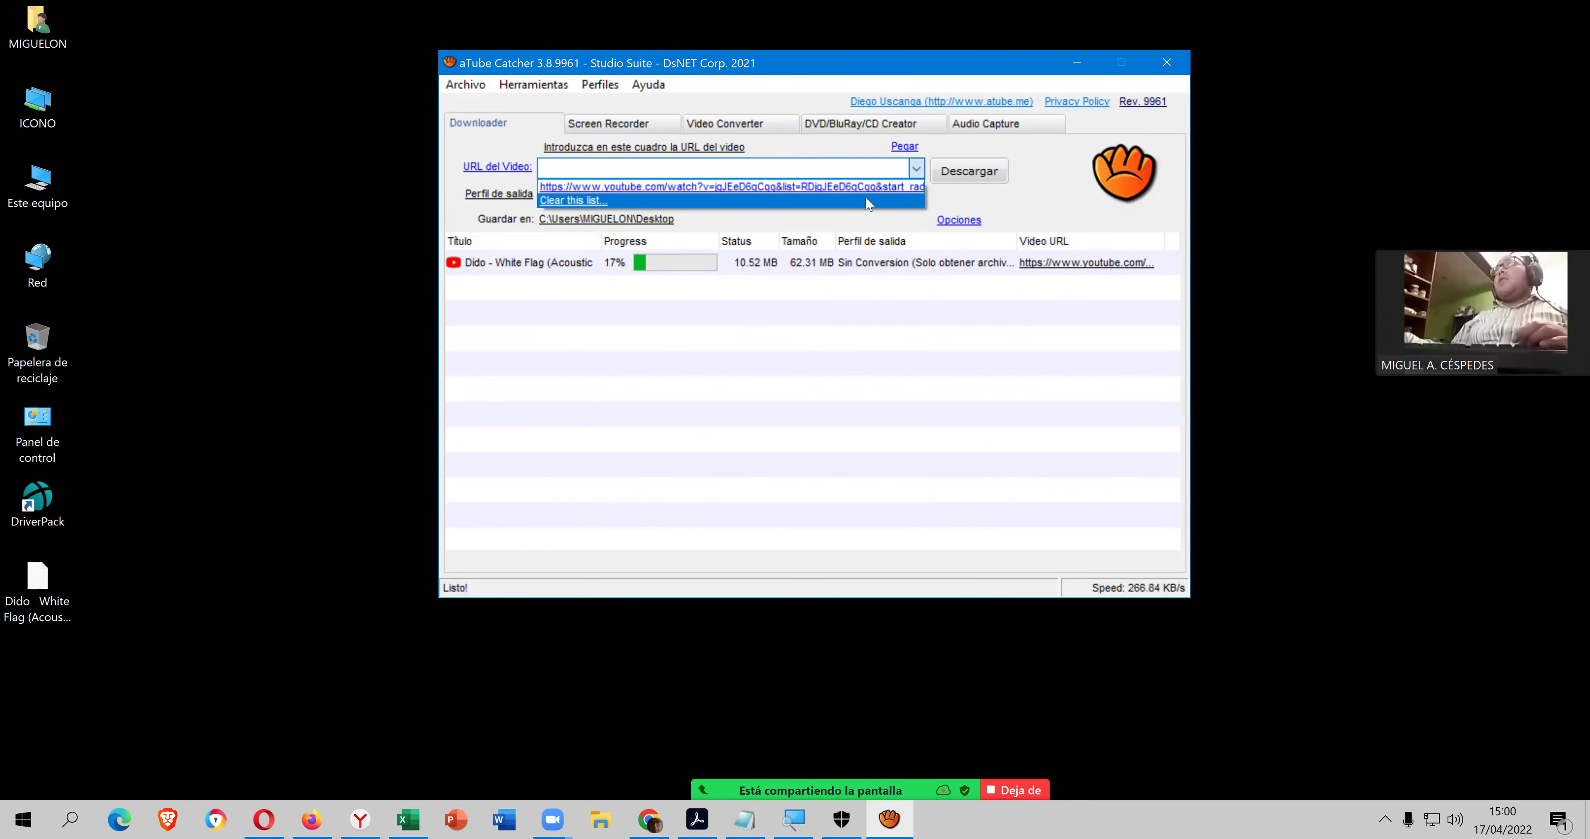
pyautogui.click(868, 202)
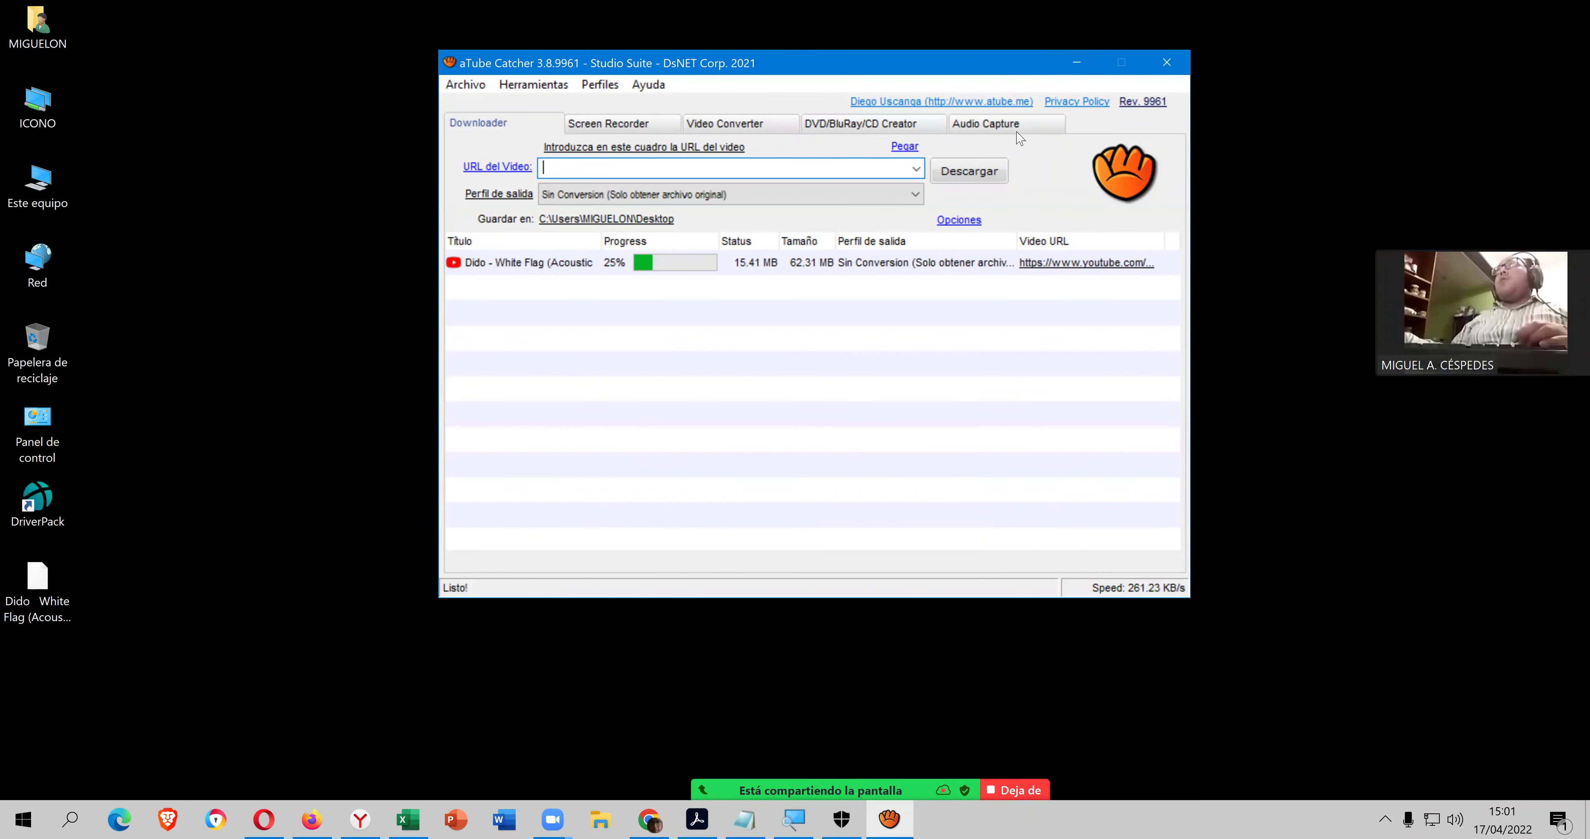
pyautogui.moveTo(1000, 74); pyautogui.dragTo(1018, 136)
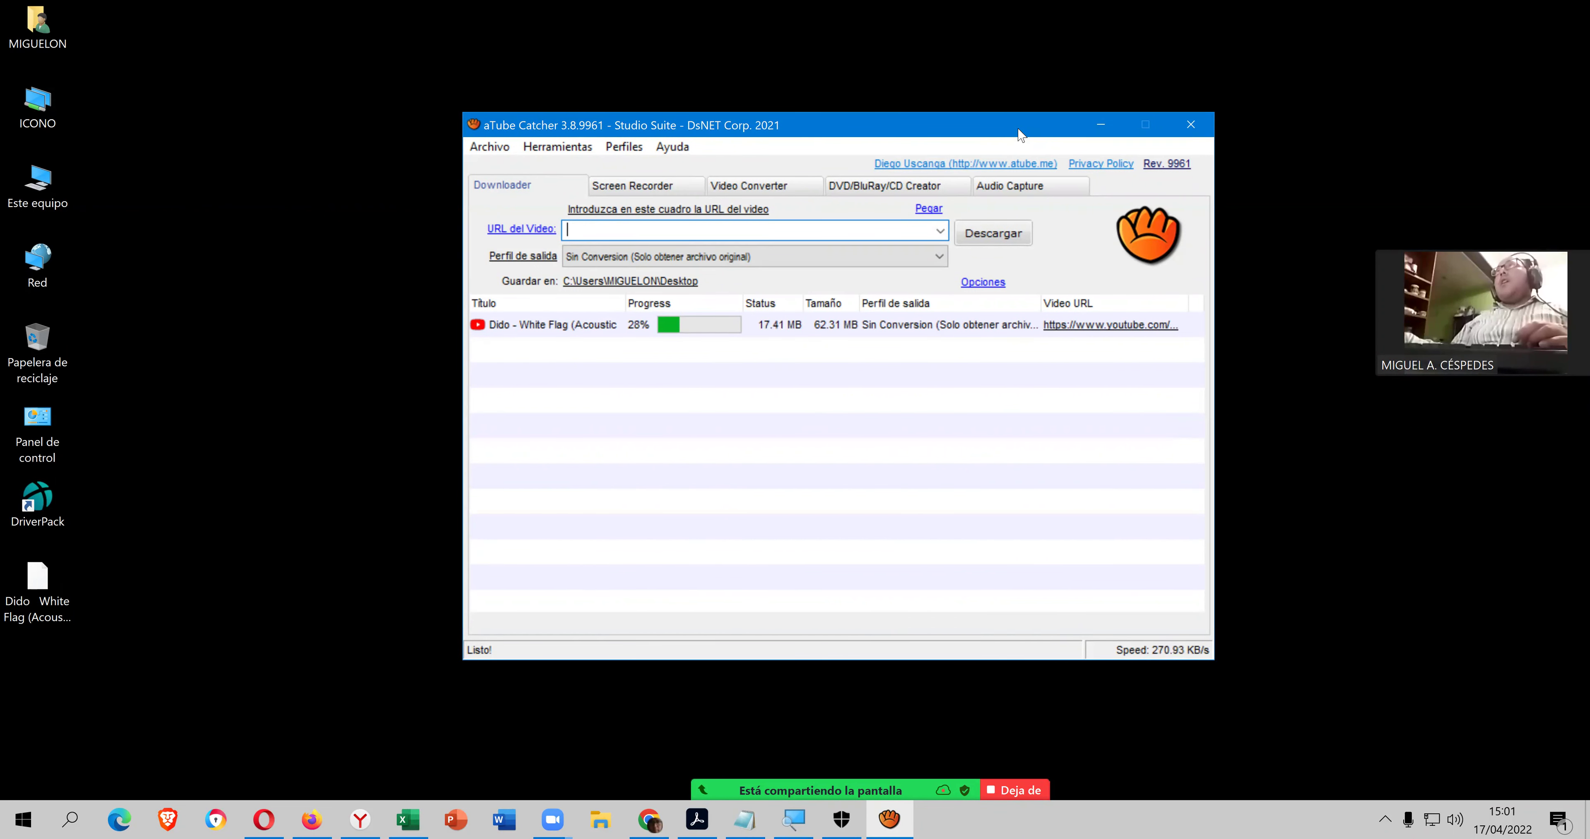
pyautogui.moveTo(1066, 132); pyautogui.dragTo(1087, 130)
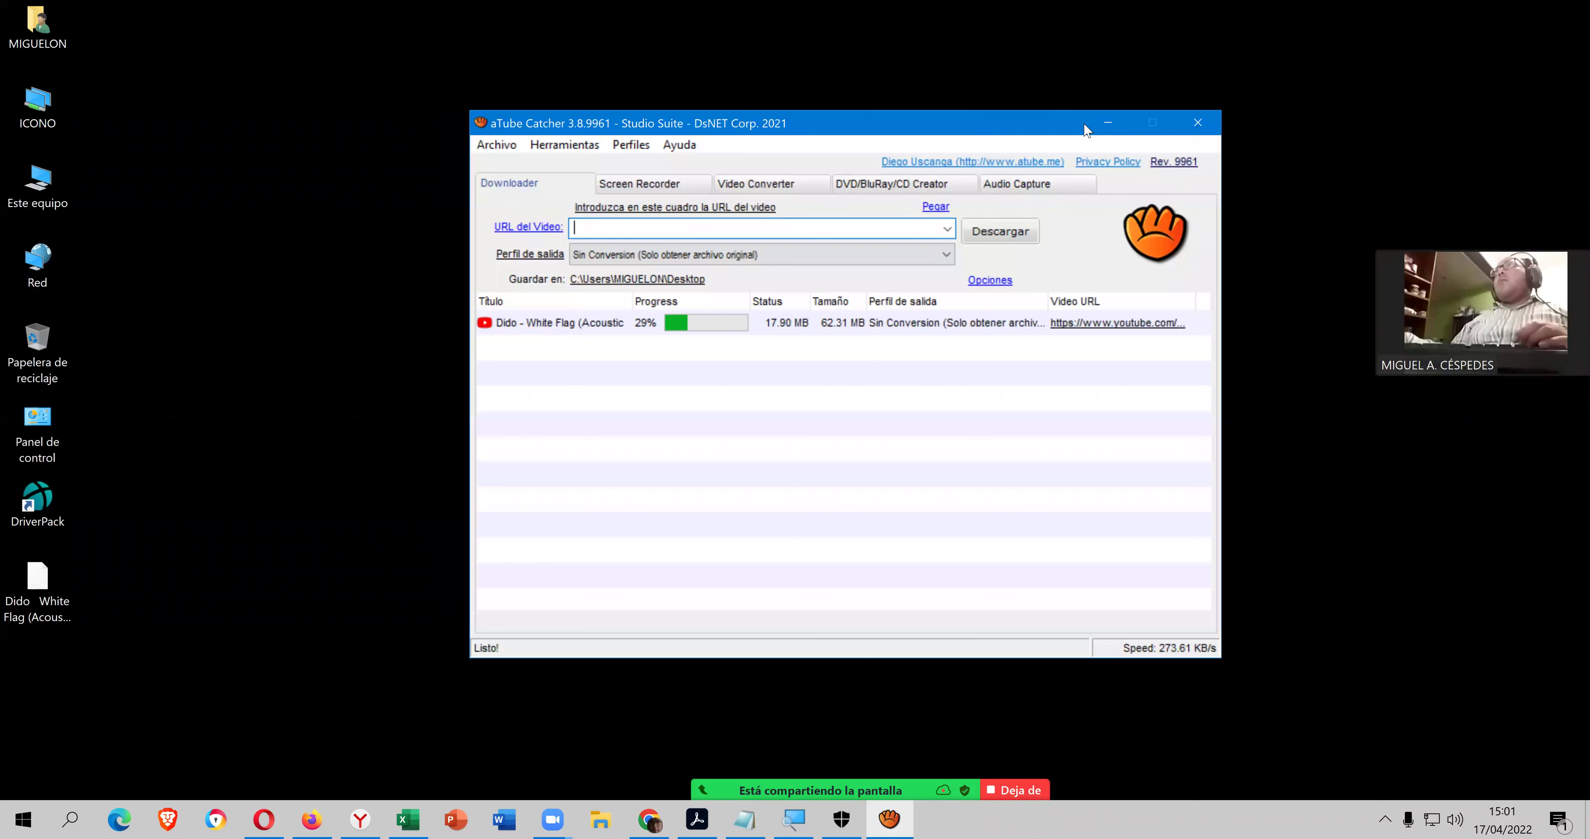
pyautogui.click(1111, 122)
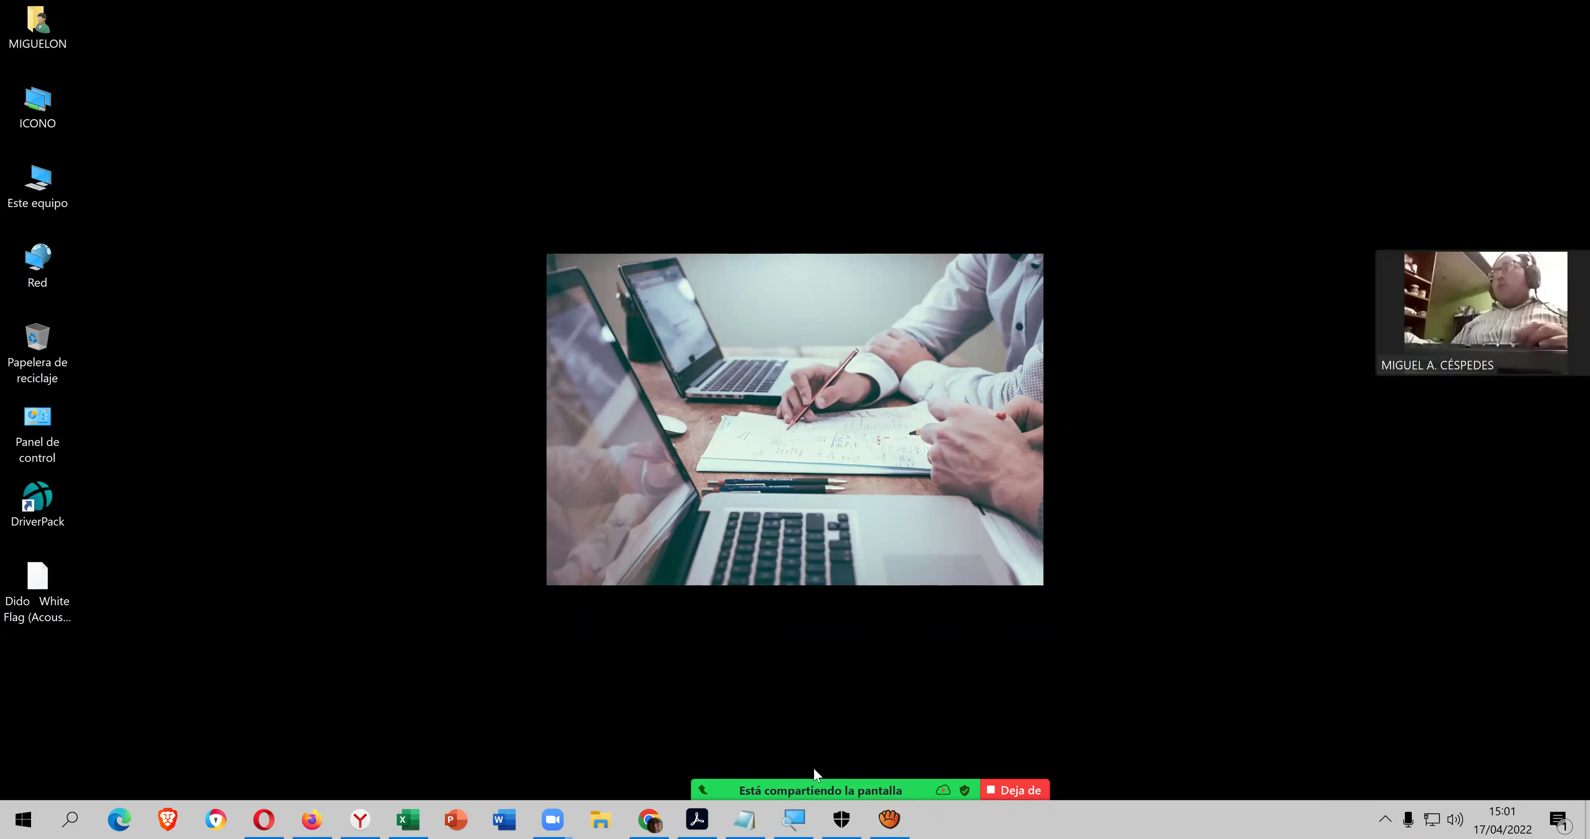
pyautogui.moveTo(814, 769)
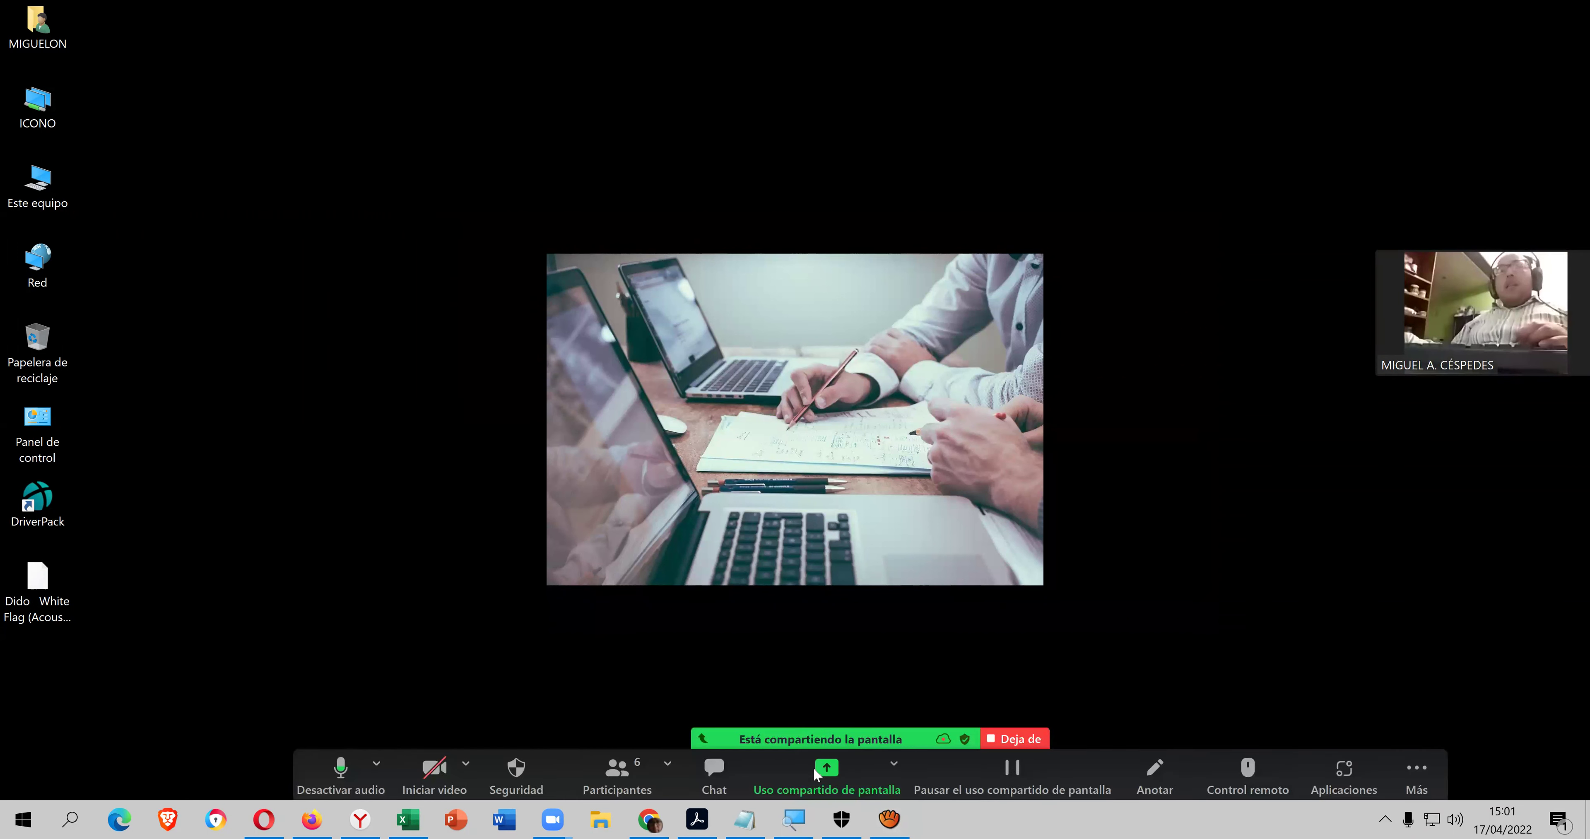